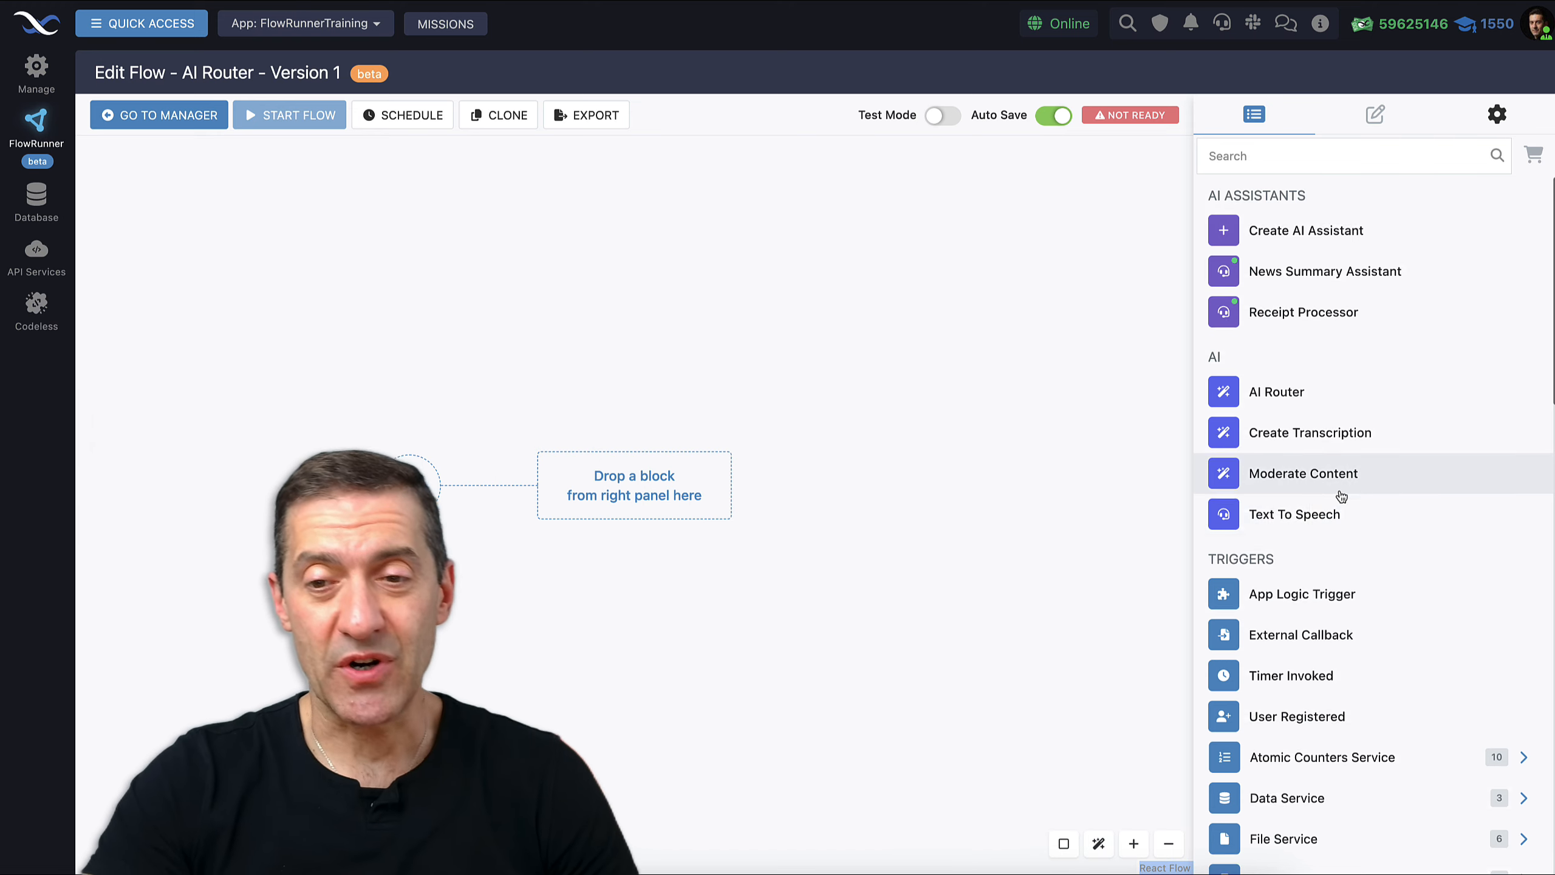
Place an External Callback trigger after the Start block and select it
scroll(1278, 630, "down", 1)
left_click_drag(667, 519, 673, 527)
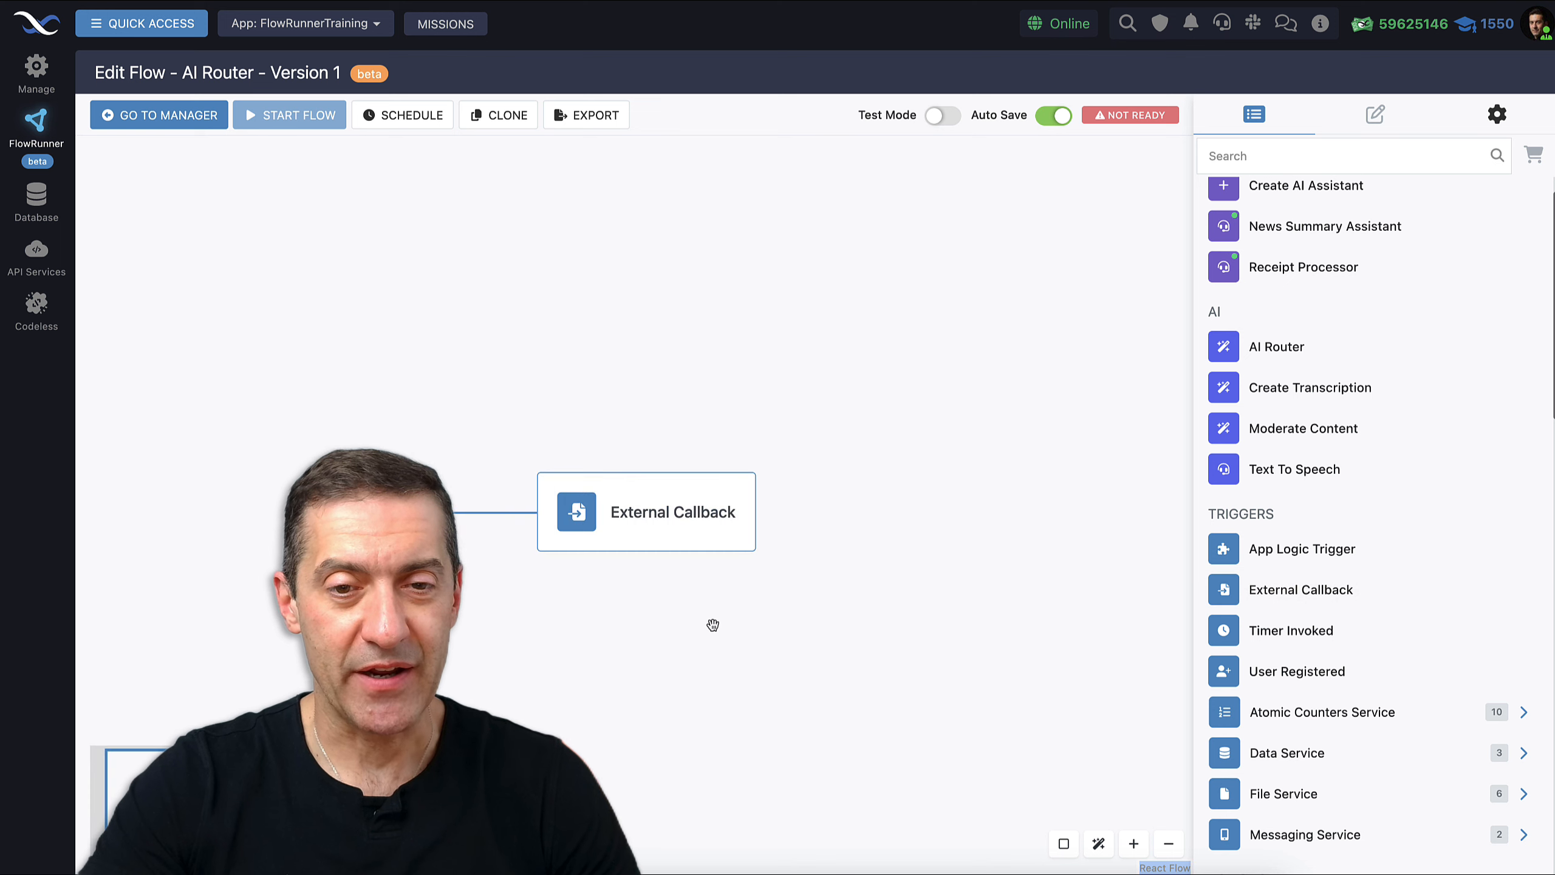
left_click(637, 377)
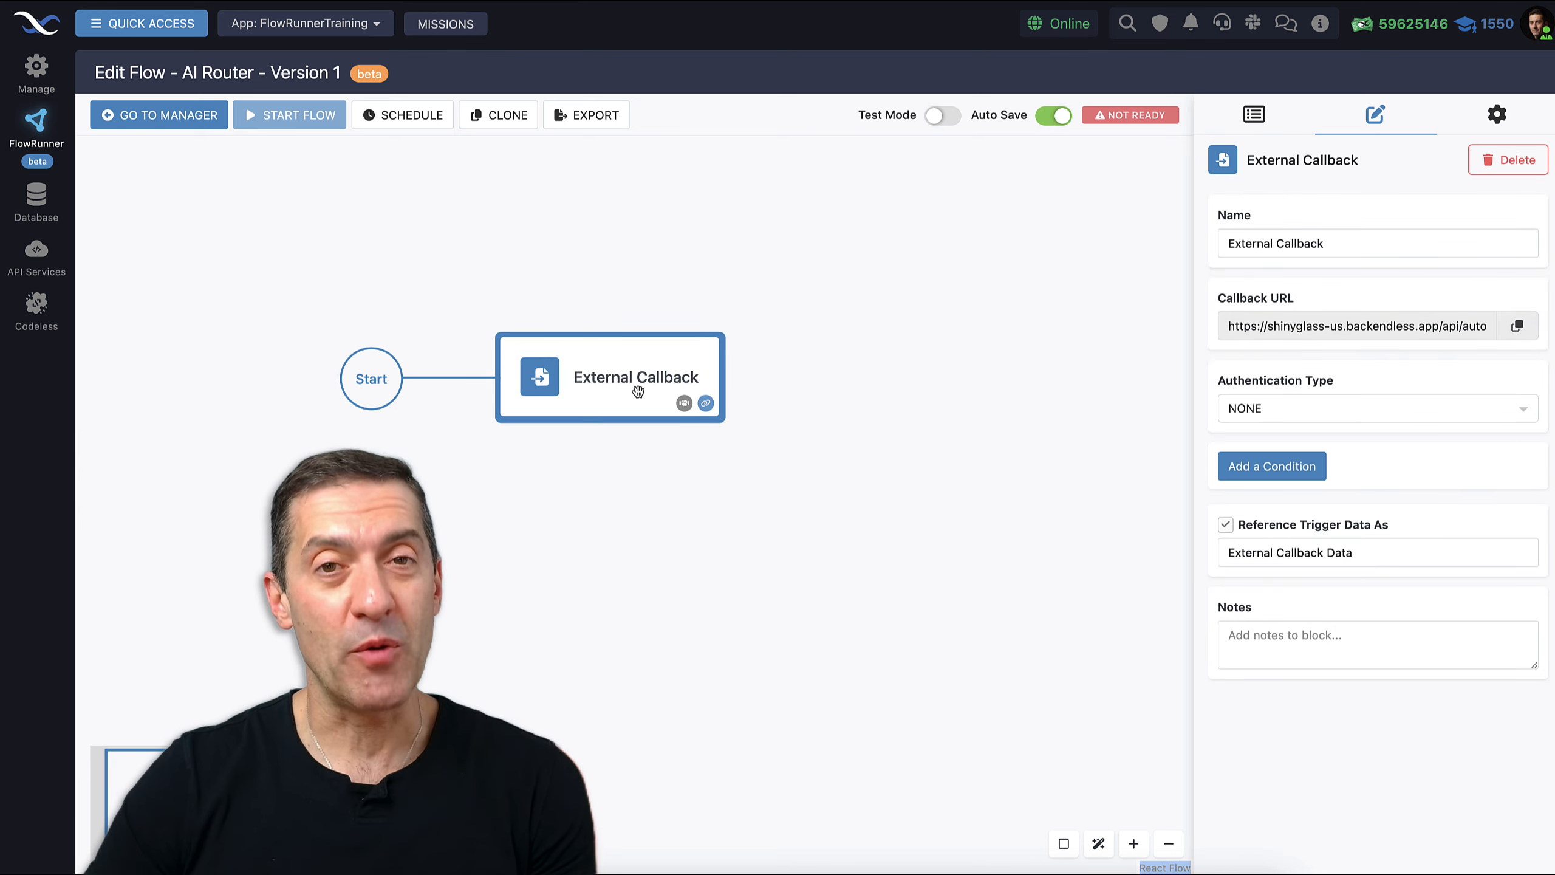
Rename the trigger to 'Form Submitted'
left_click(1311, 245)
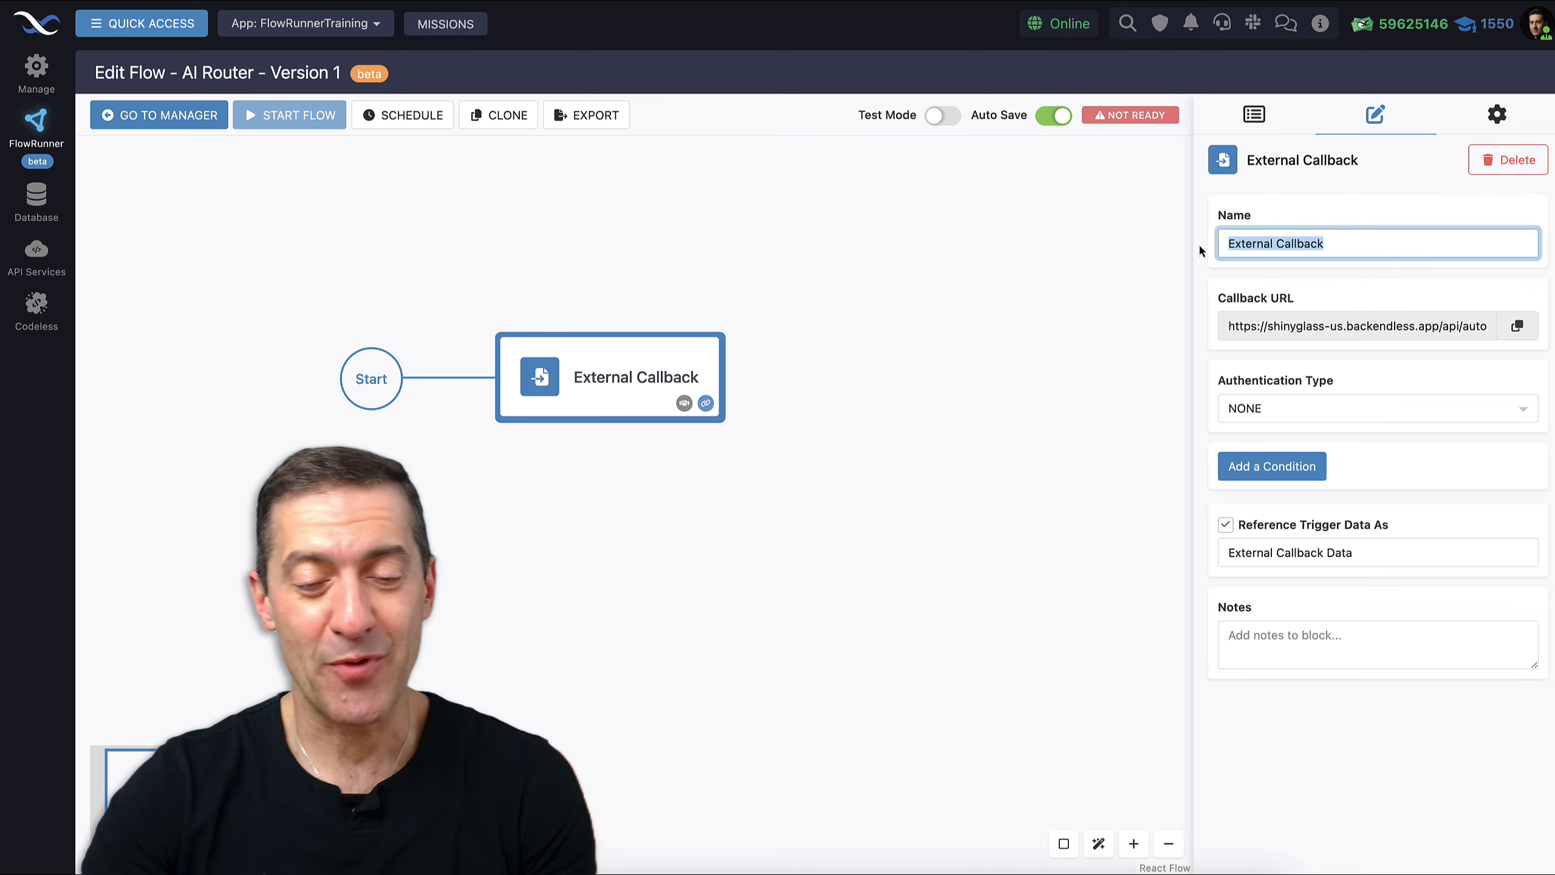
type("Form")
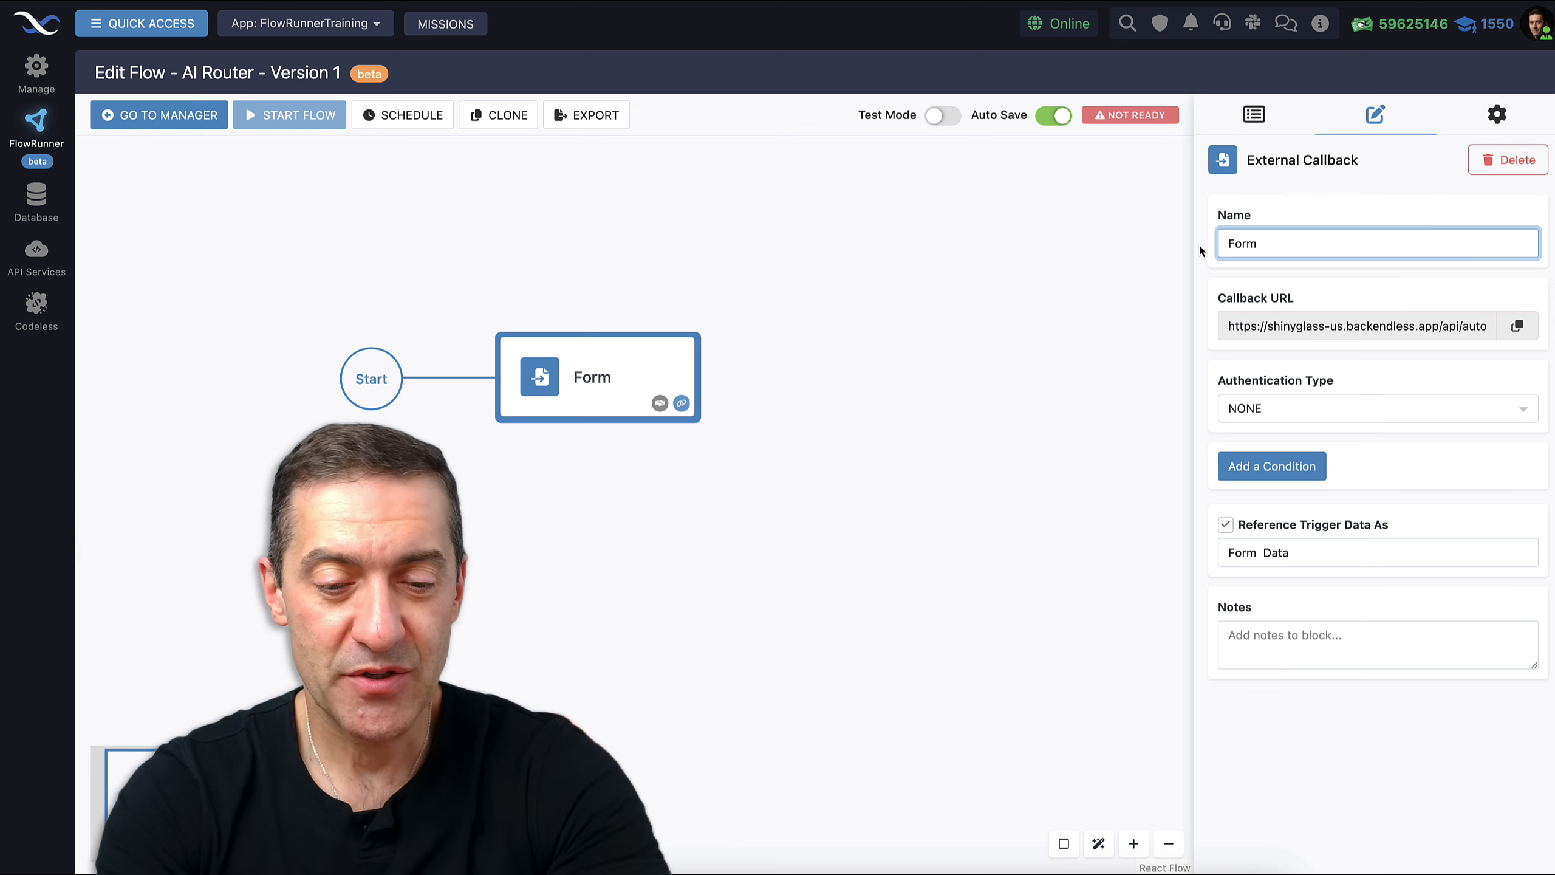
type("Submitt")
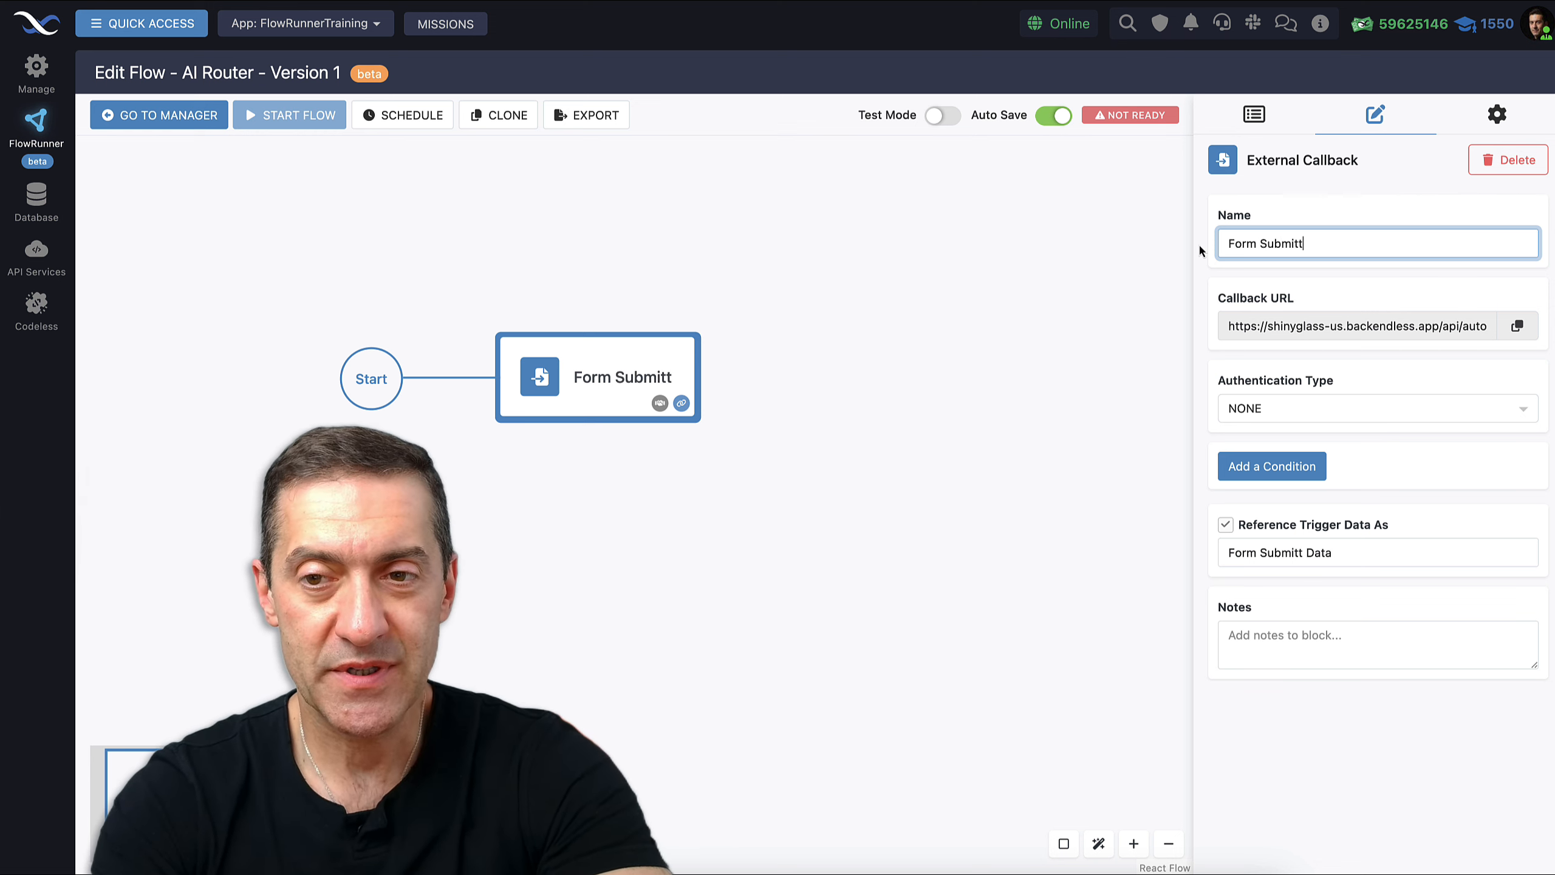
type("ed")
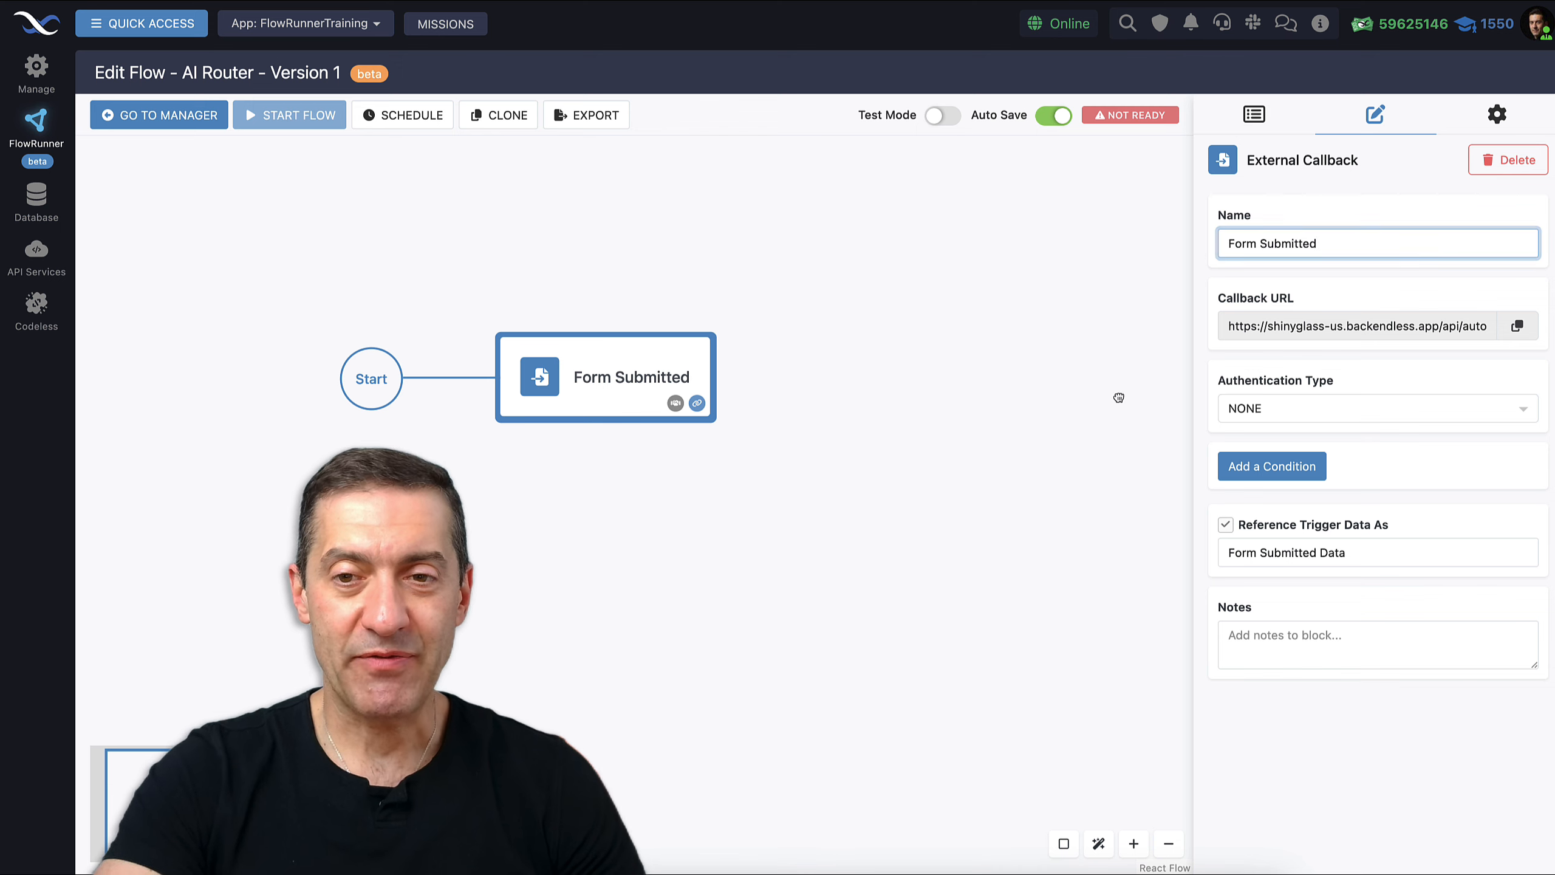
left_click(1254, 117)
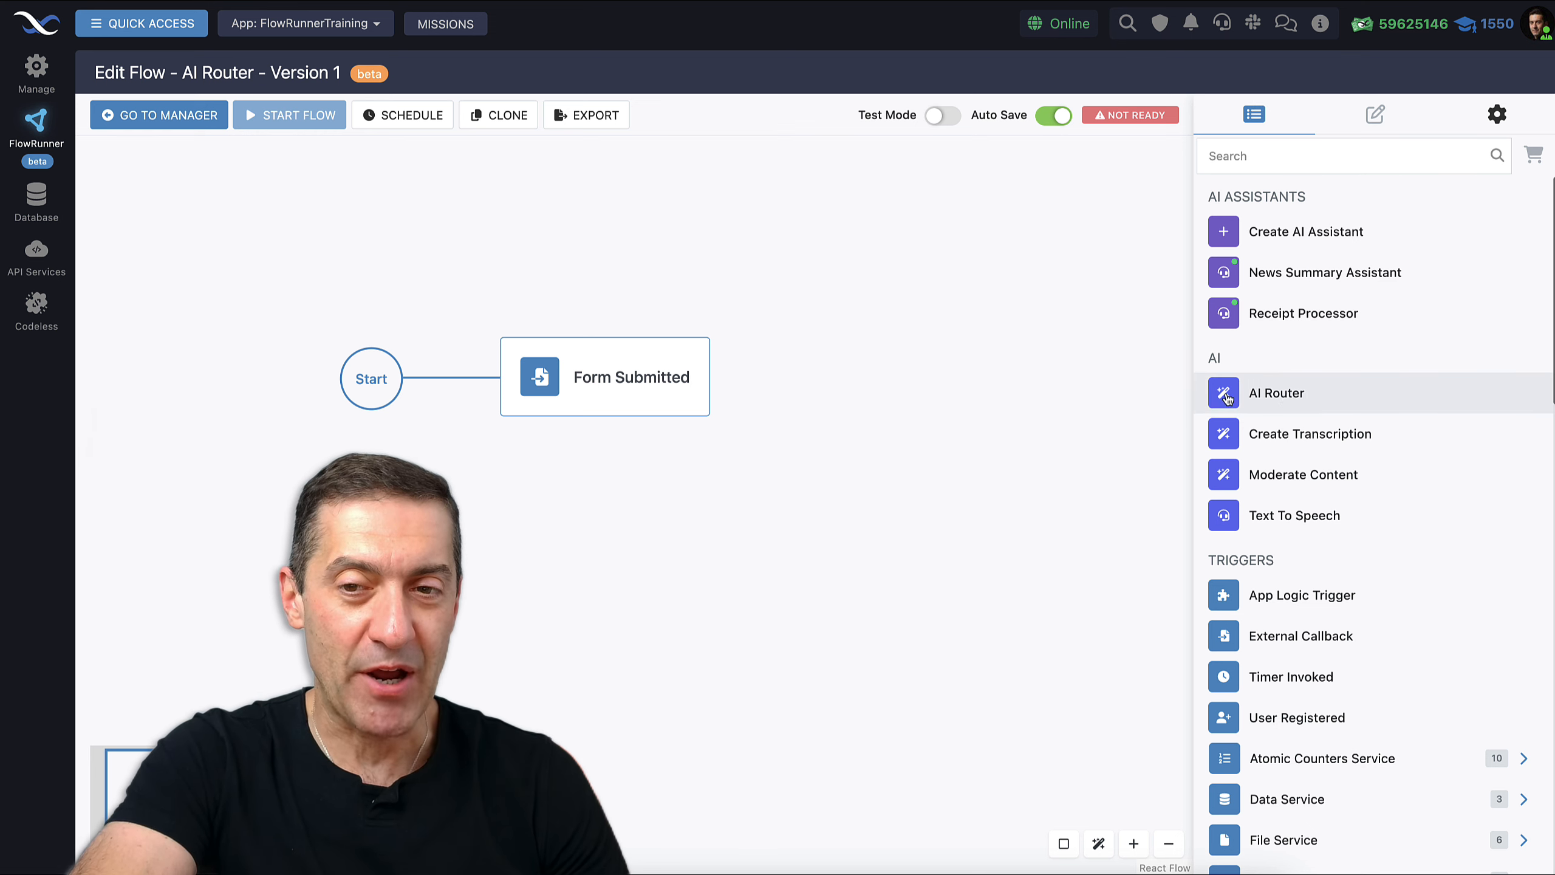
Drop an AI Router block on the canvas, wire Form Submitted into it, and select it
left_click_drag(616, 522, 618, 522)
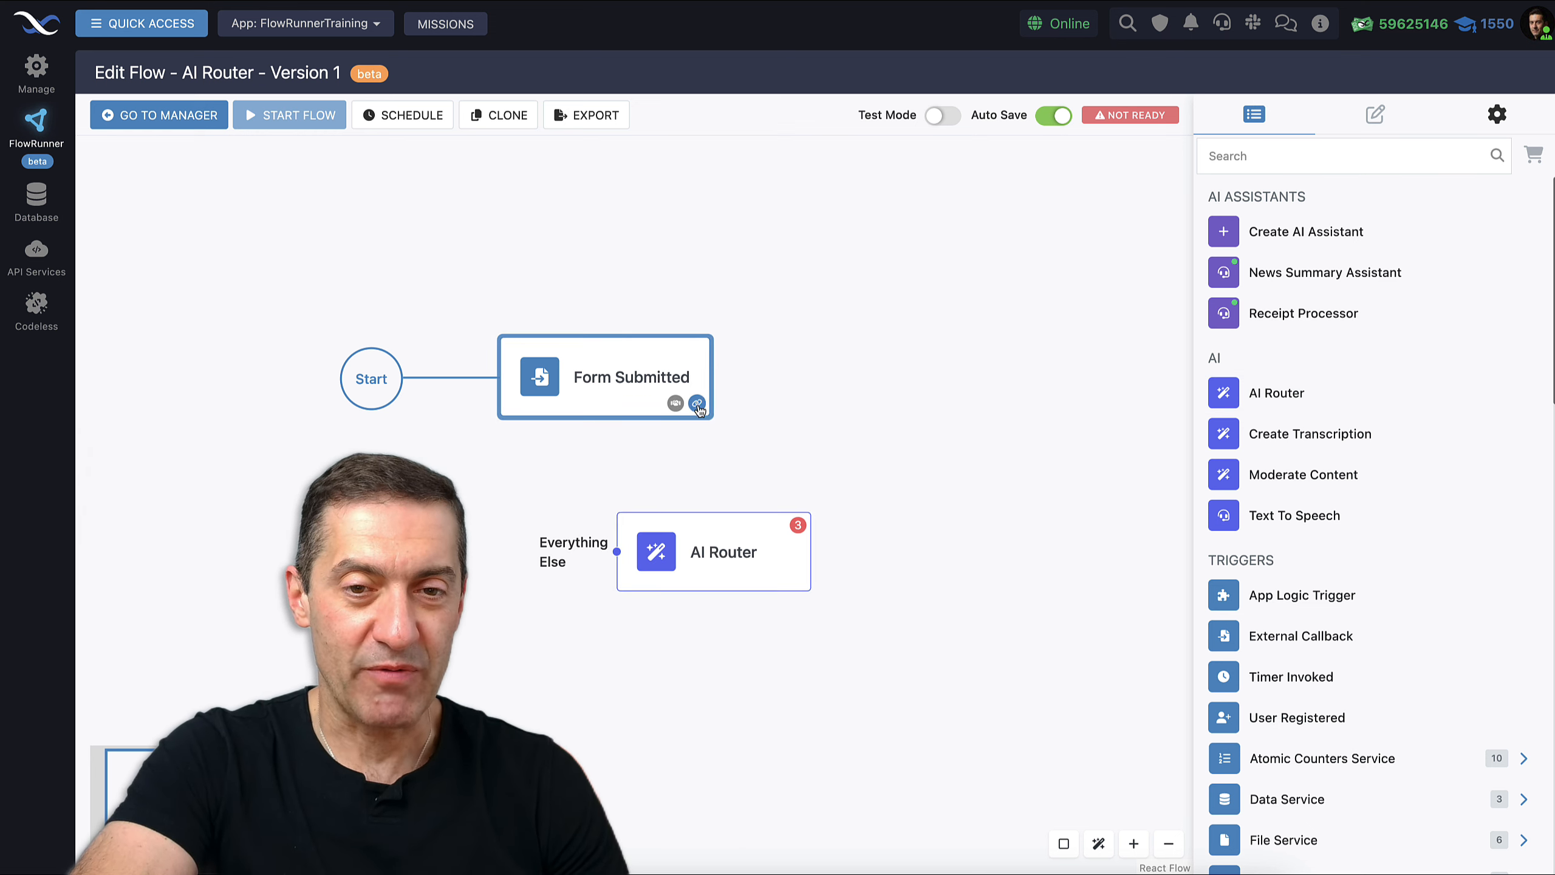
left_click_drag(696, 405, 716, 521)
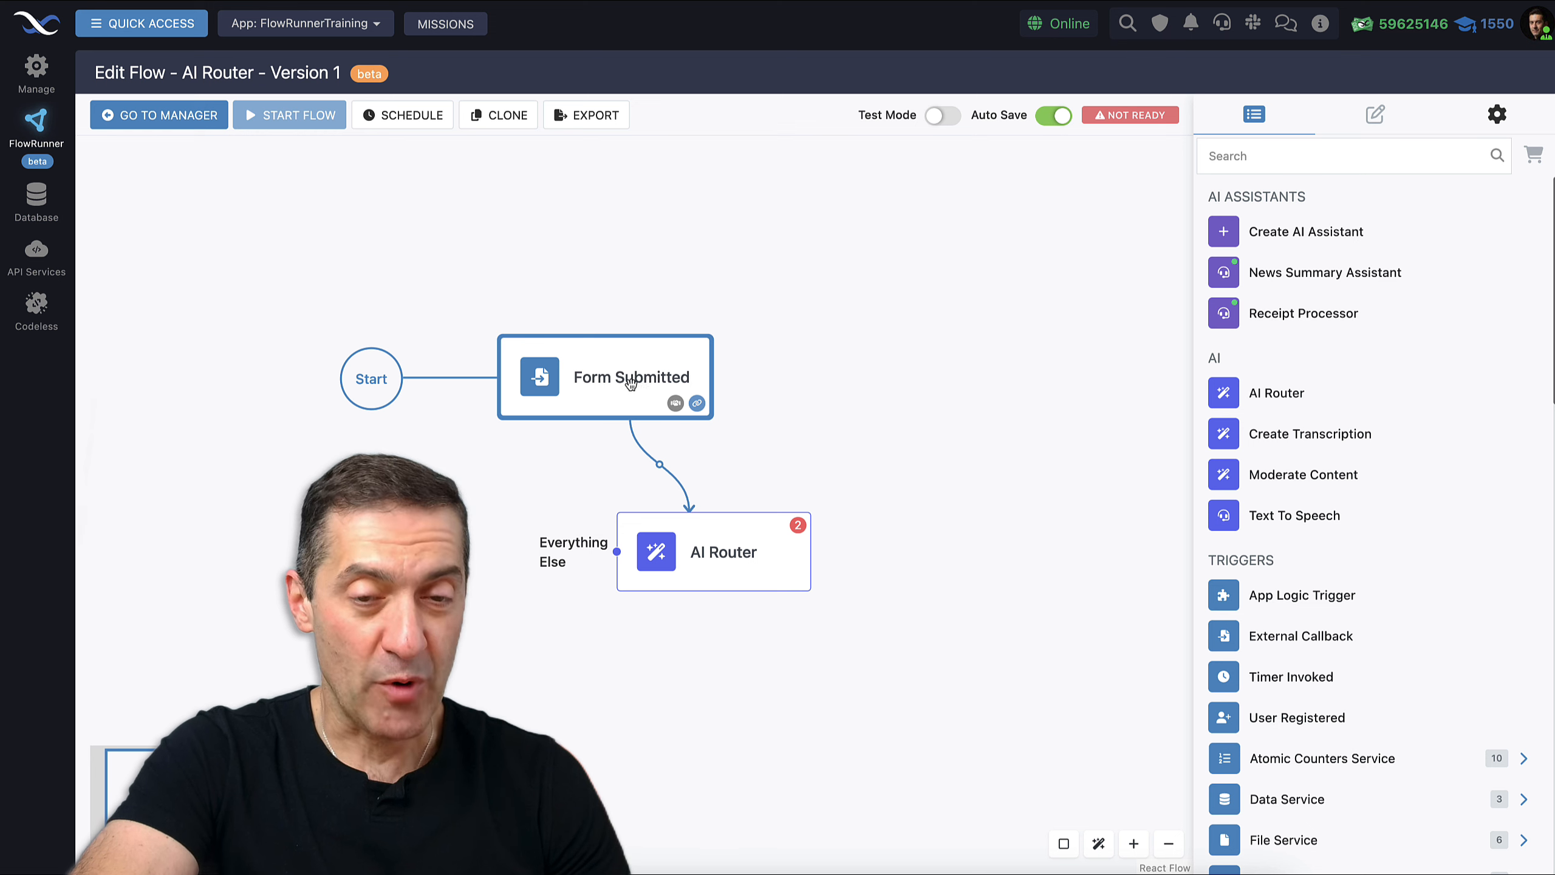
left_click_drag(819, 430, 854, 341)
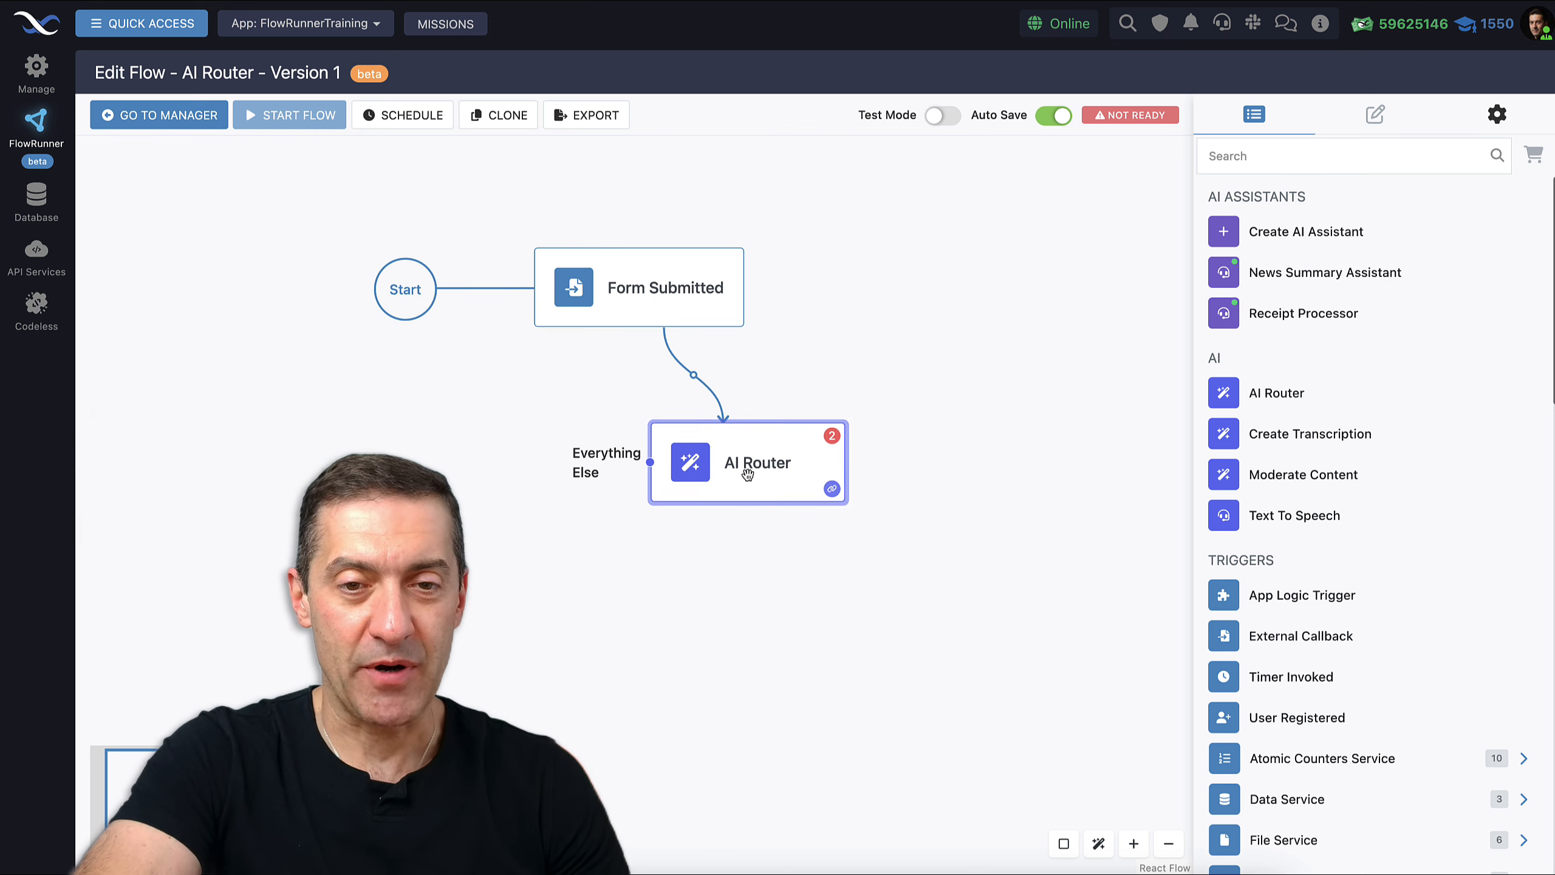
left_click(744, 473)
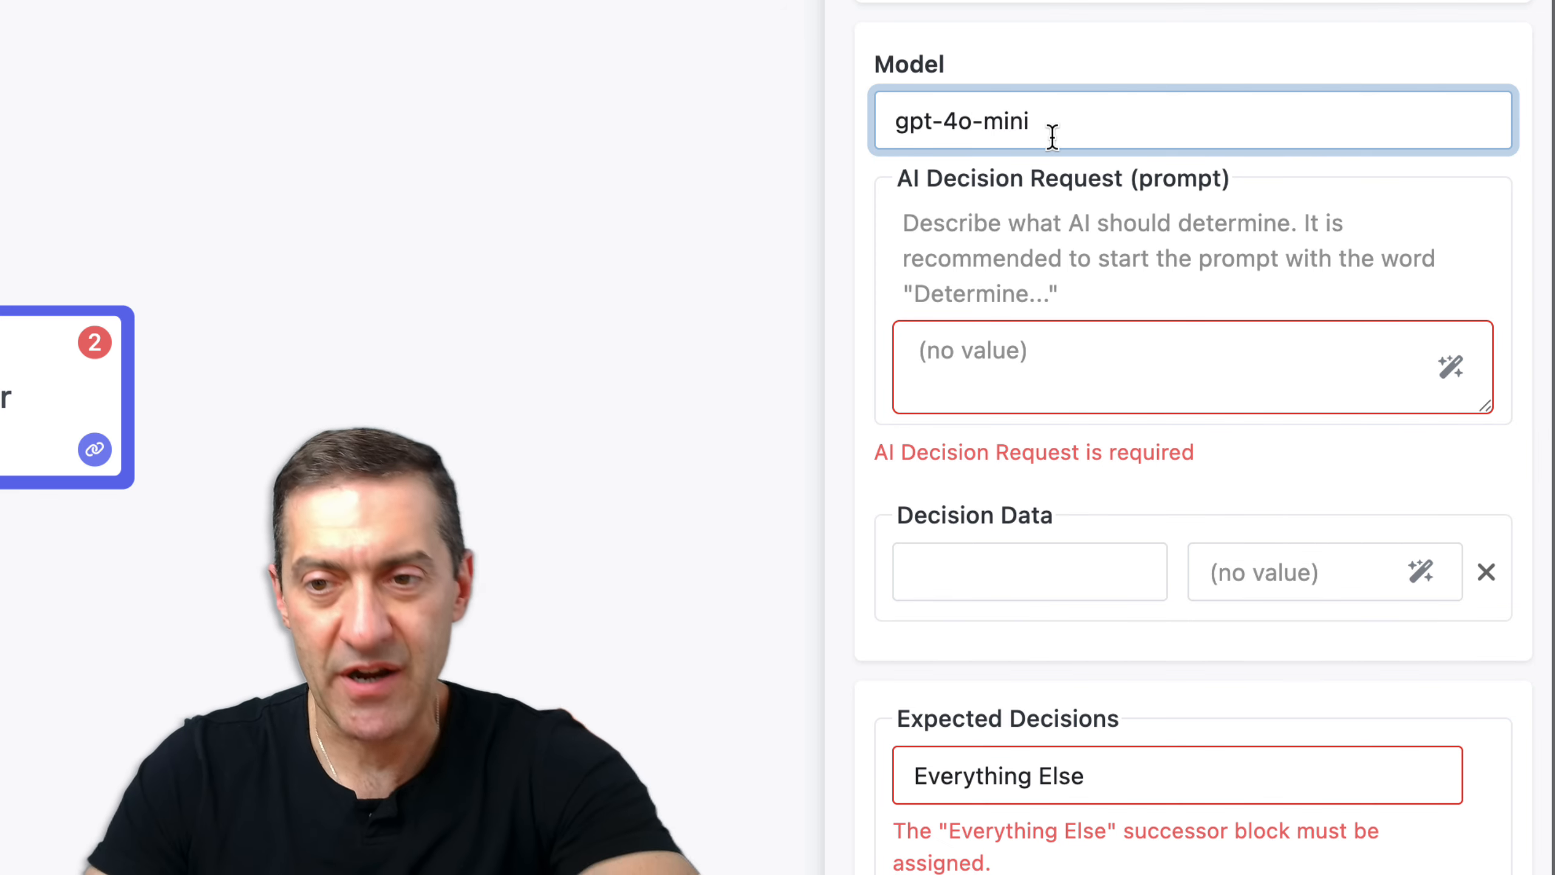
Add a 'Sales' expected decision to the AI Router
left_click(1118, 365)
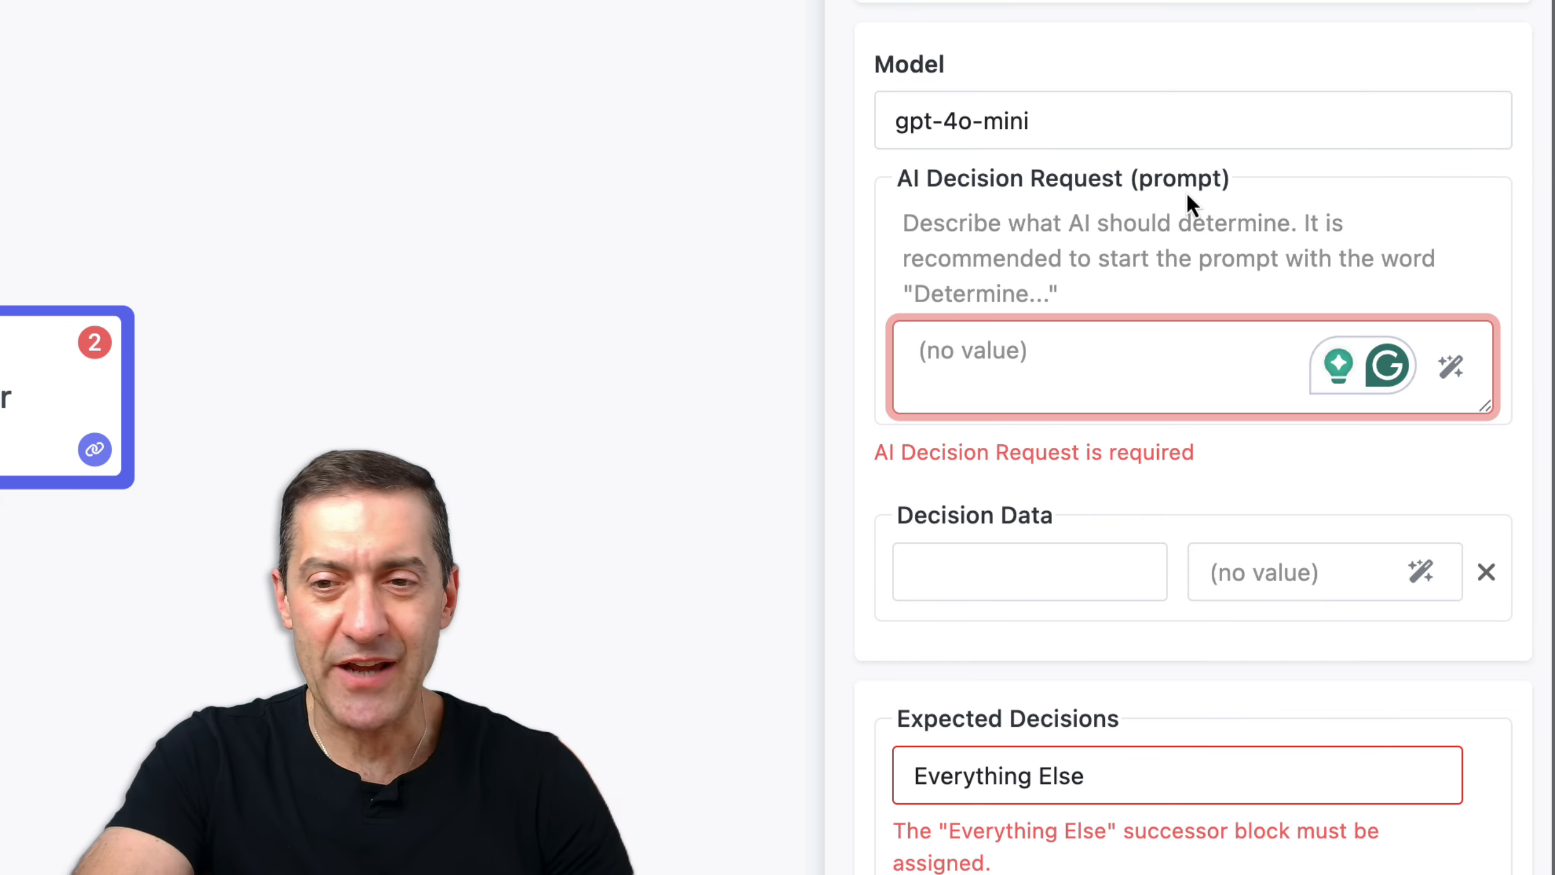
scroll(1163, 508, "down", 3)
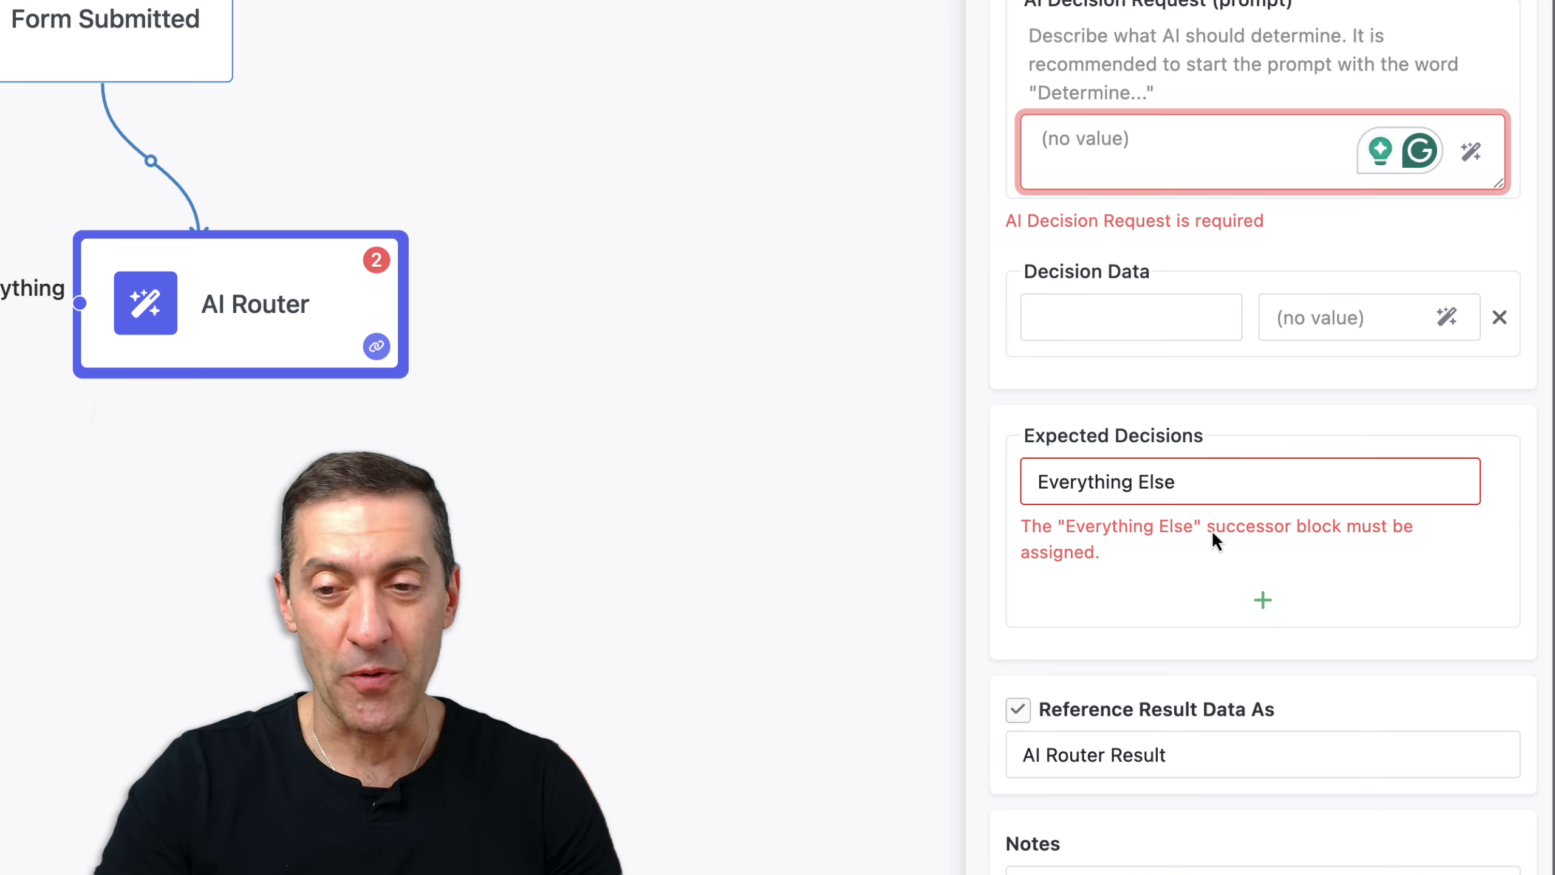
left_click(1263, 601)
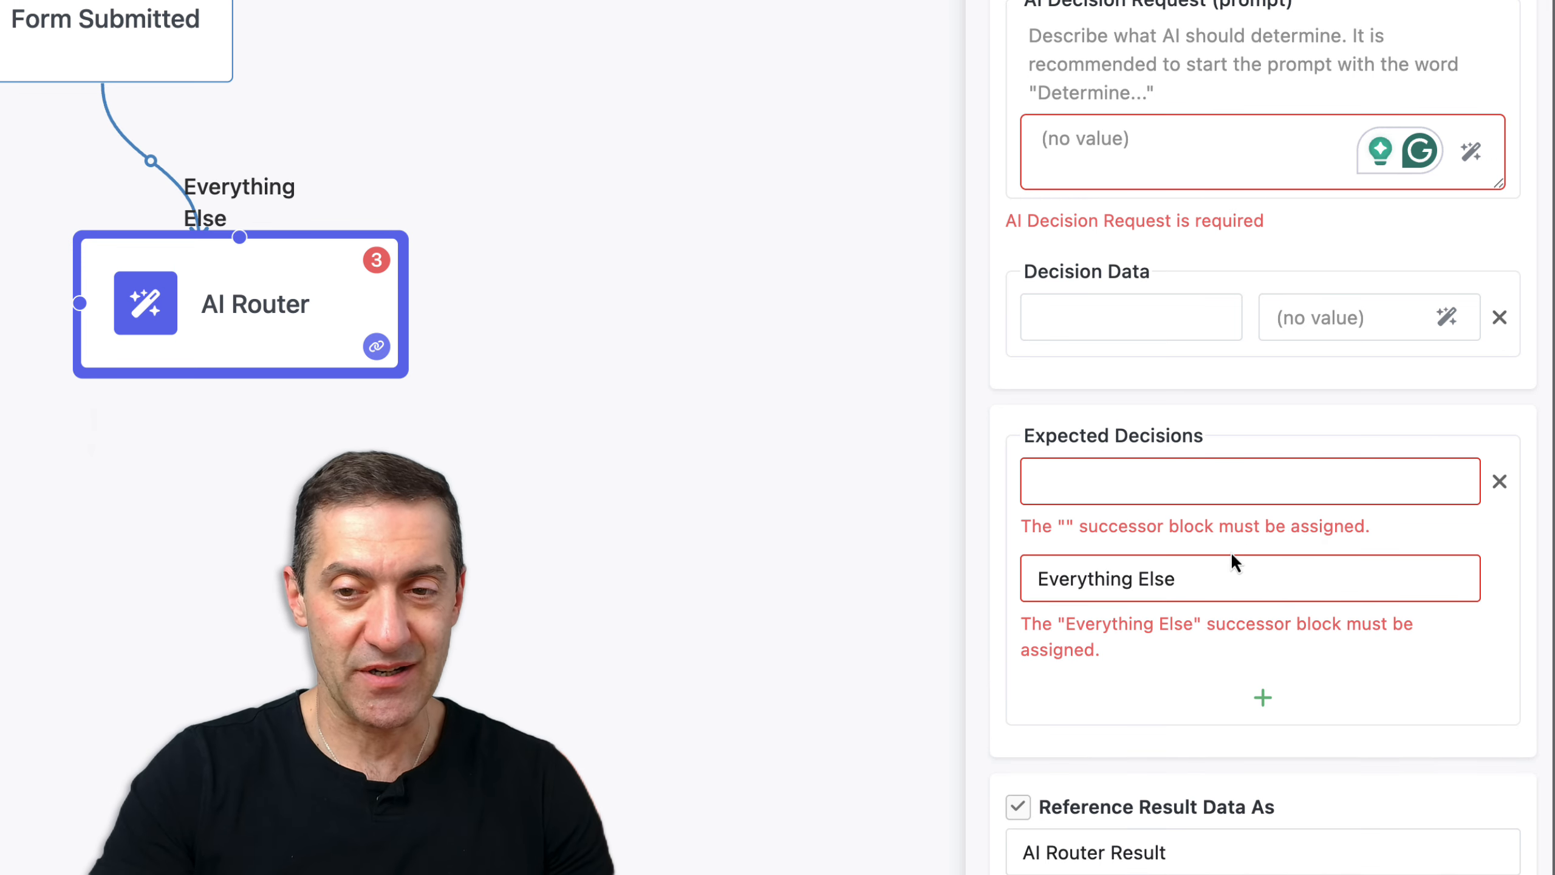
left_click(1194, 491)
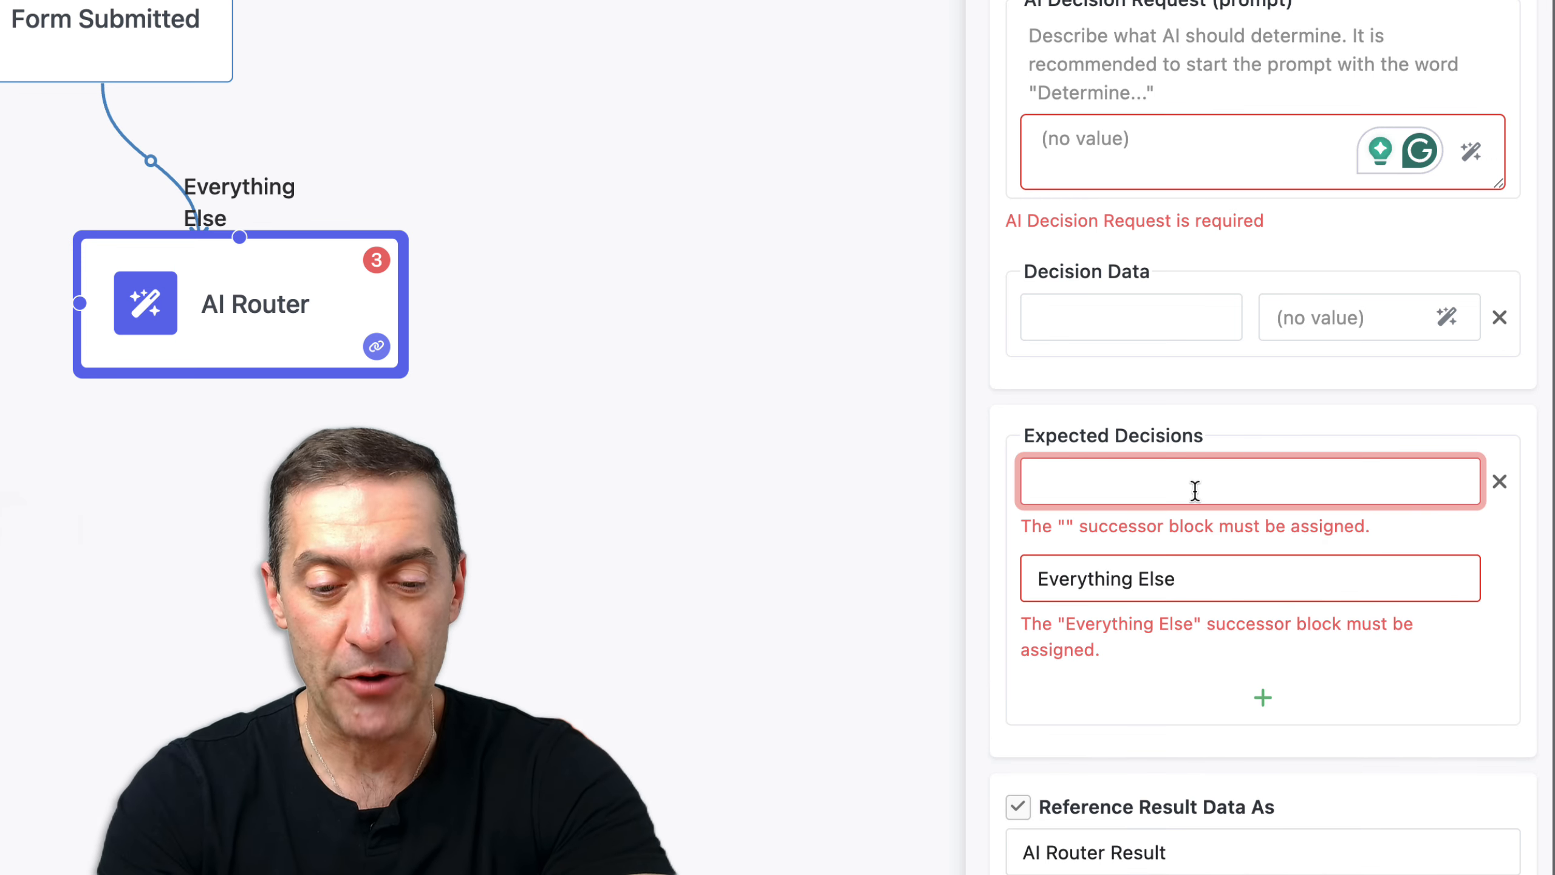
type("Sales")
left_click(1272, 673)
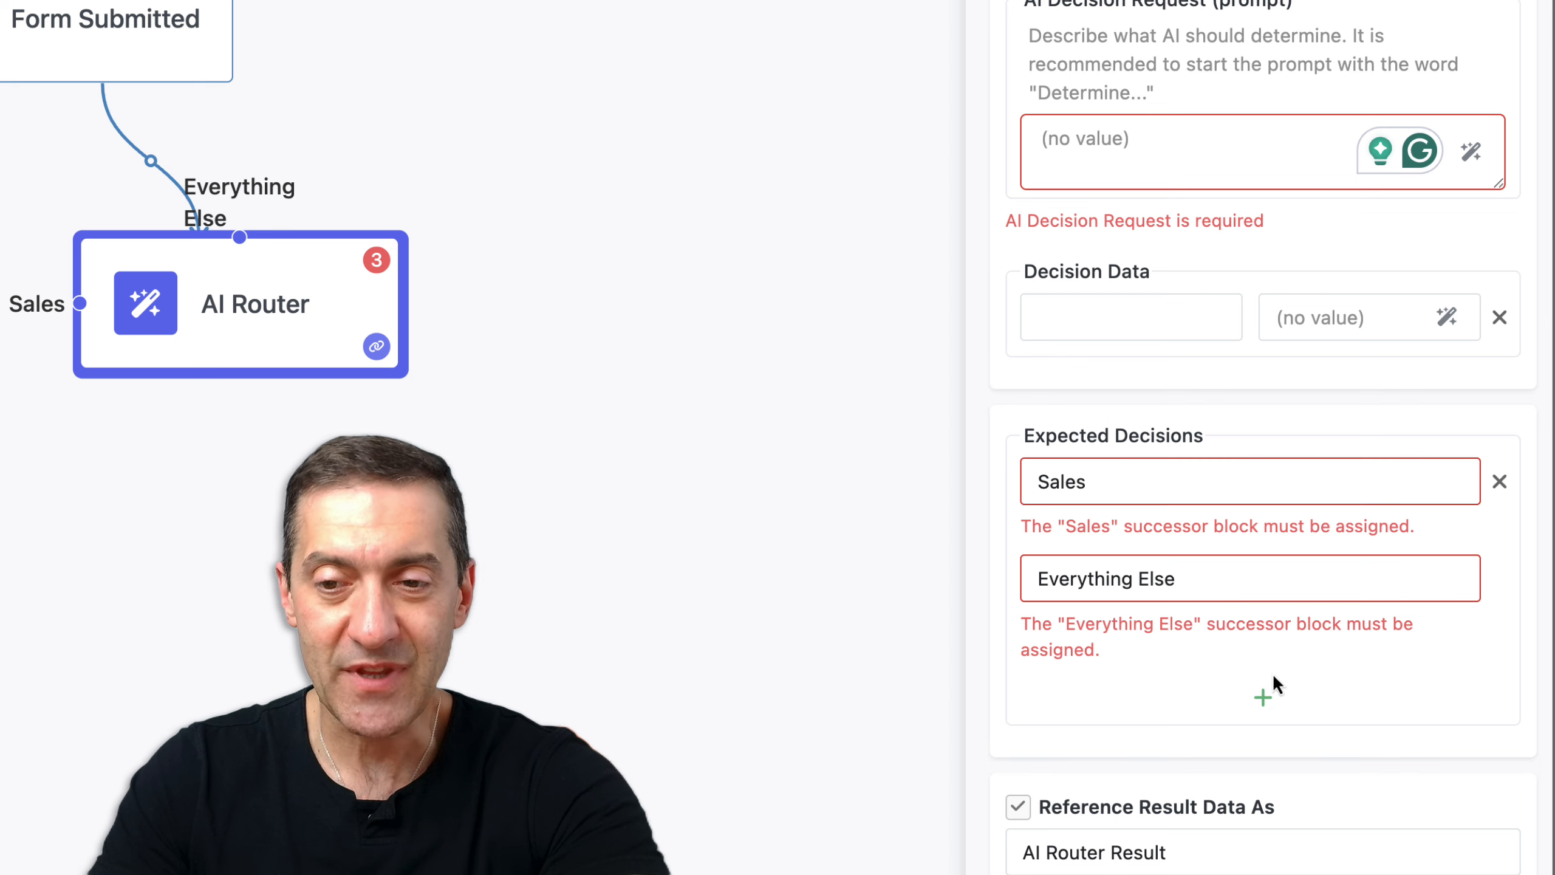
Add 'Support' and 'Legal' as further expected decisions
left_click(1264, 698)
left_click(1124, 579)
type("Su")
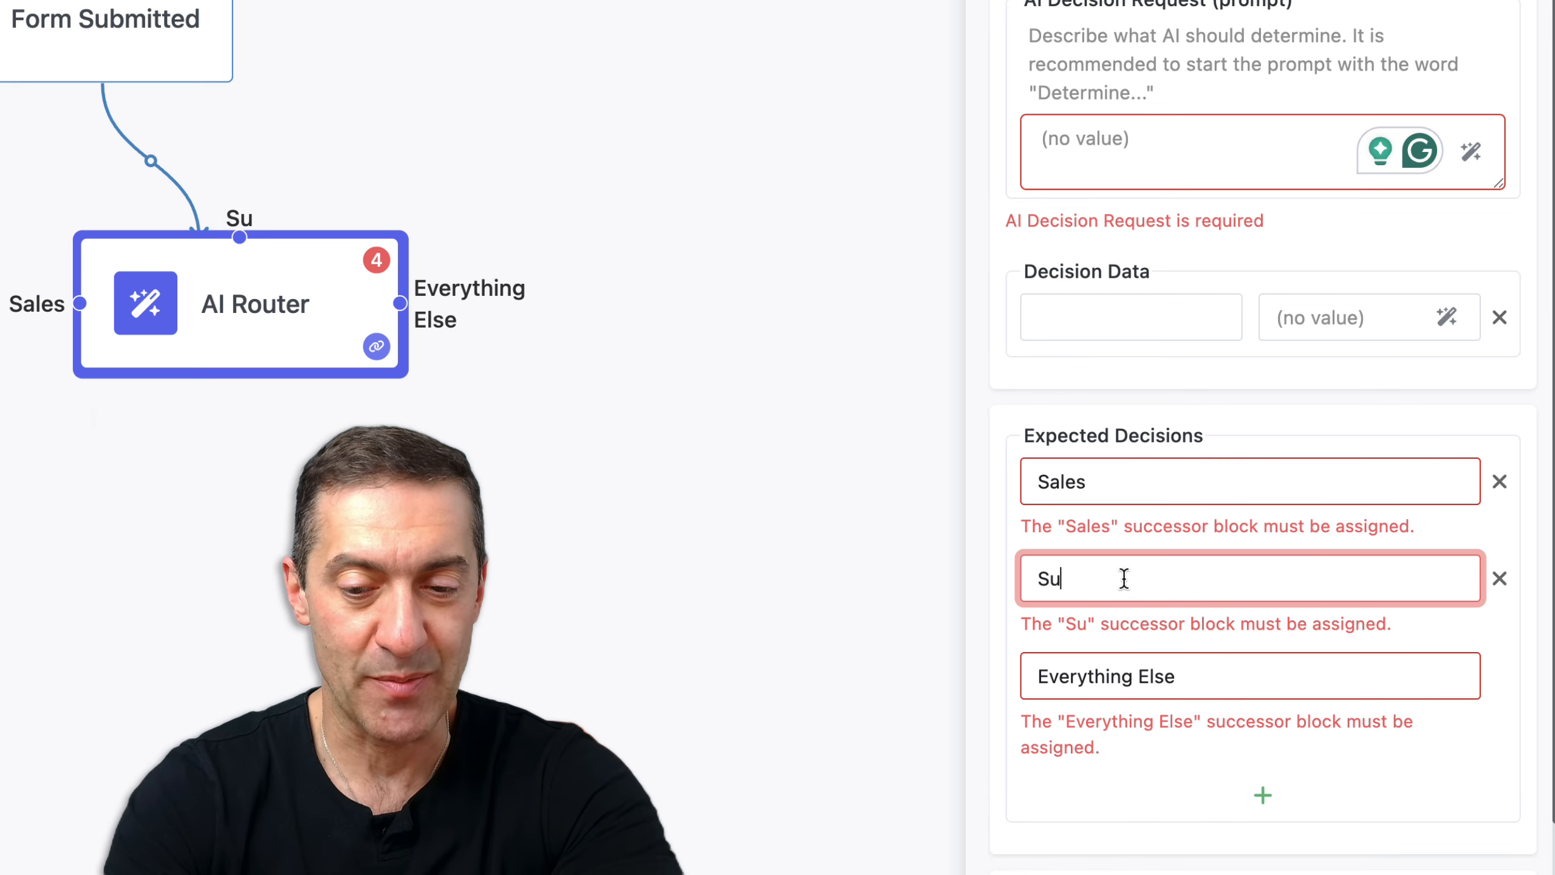
type("pport")
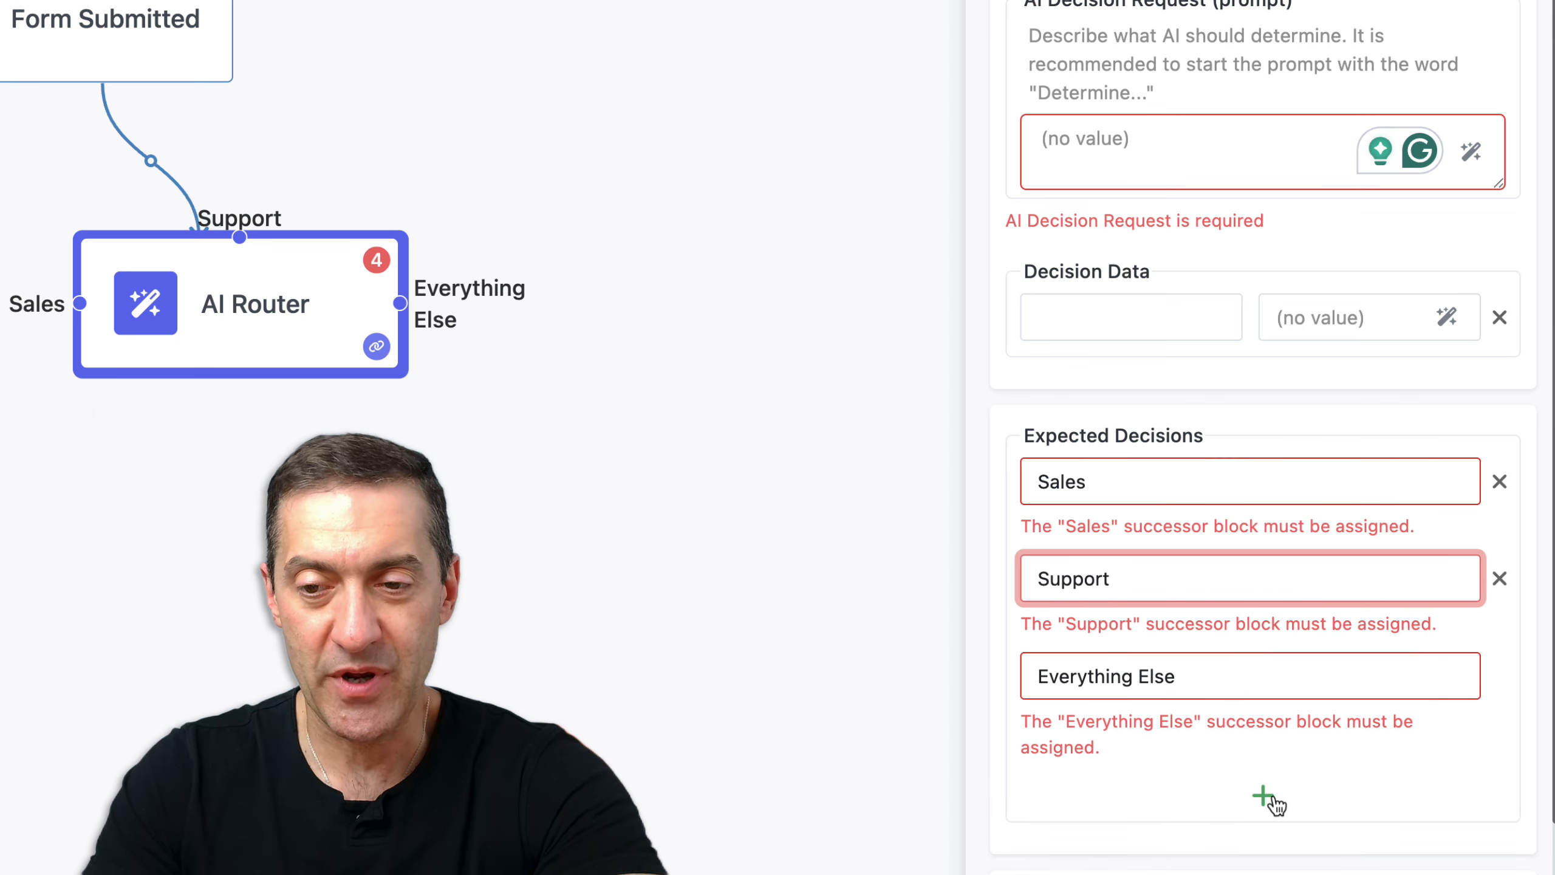
left_click(1266, 799)
left_click(1181, 680)
type("Legal")
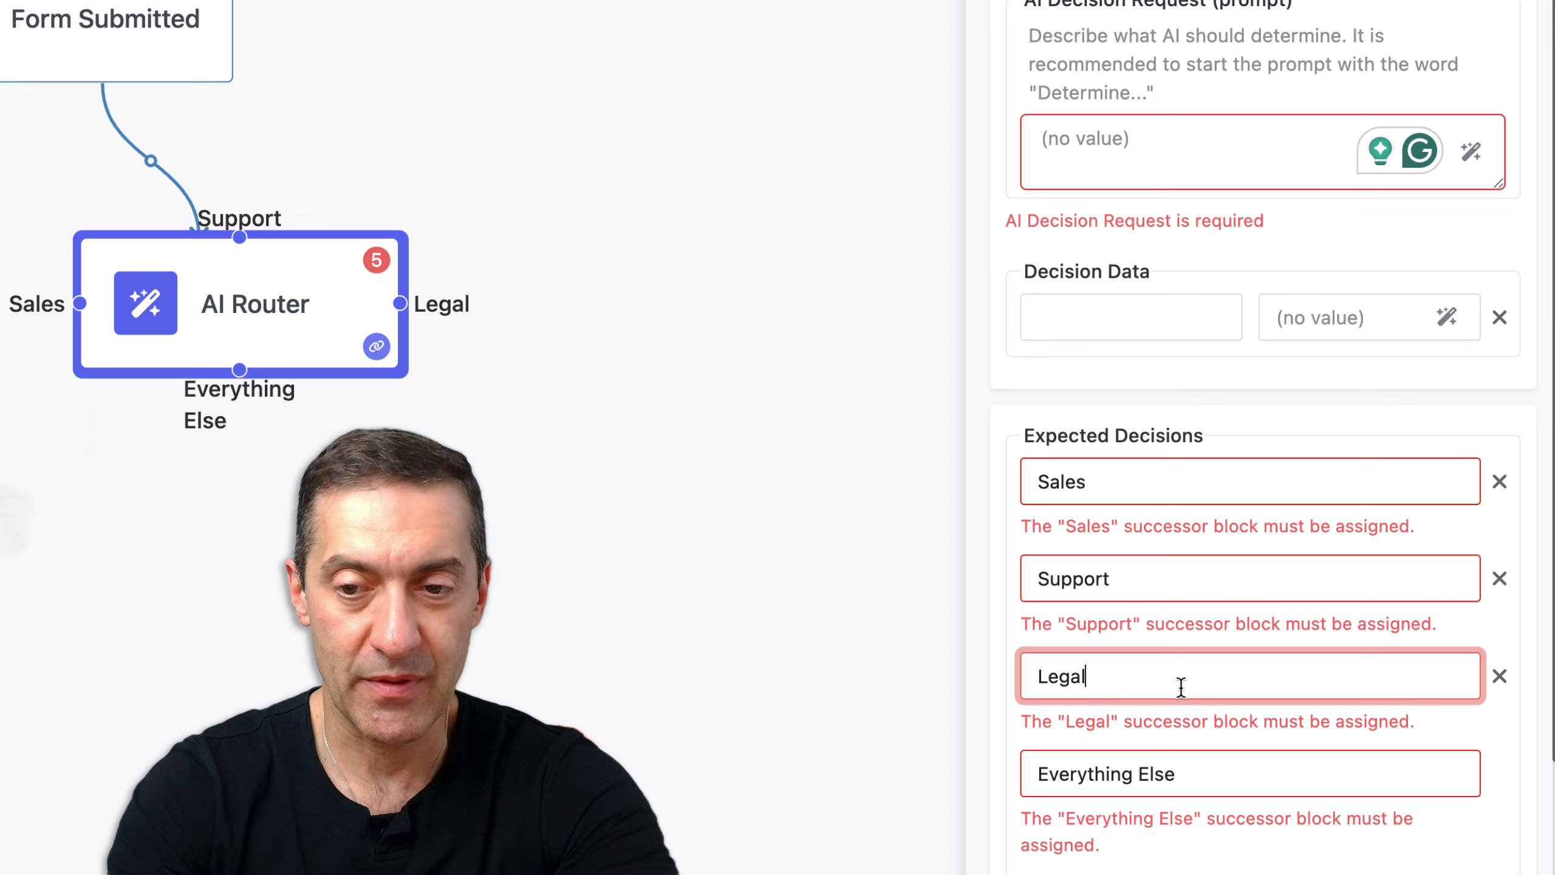
left_click(1328, 427)
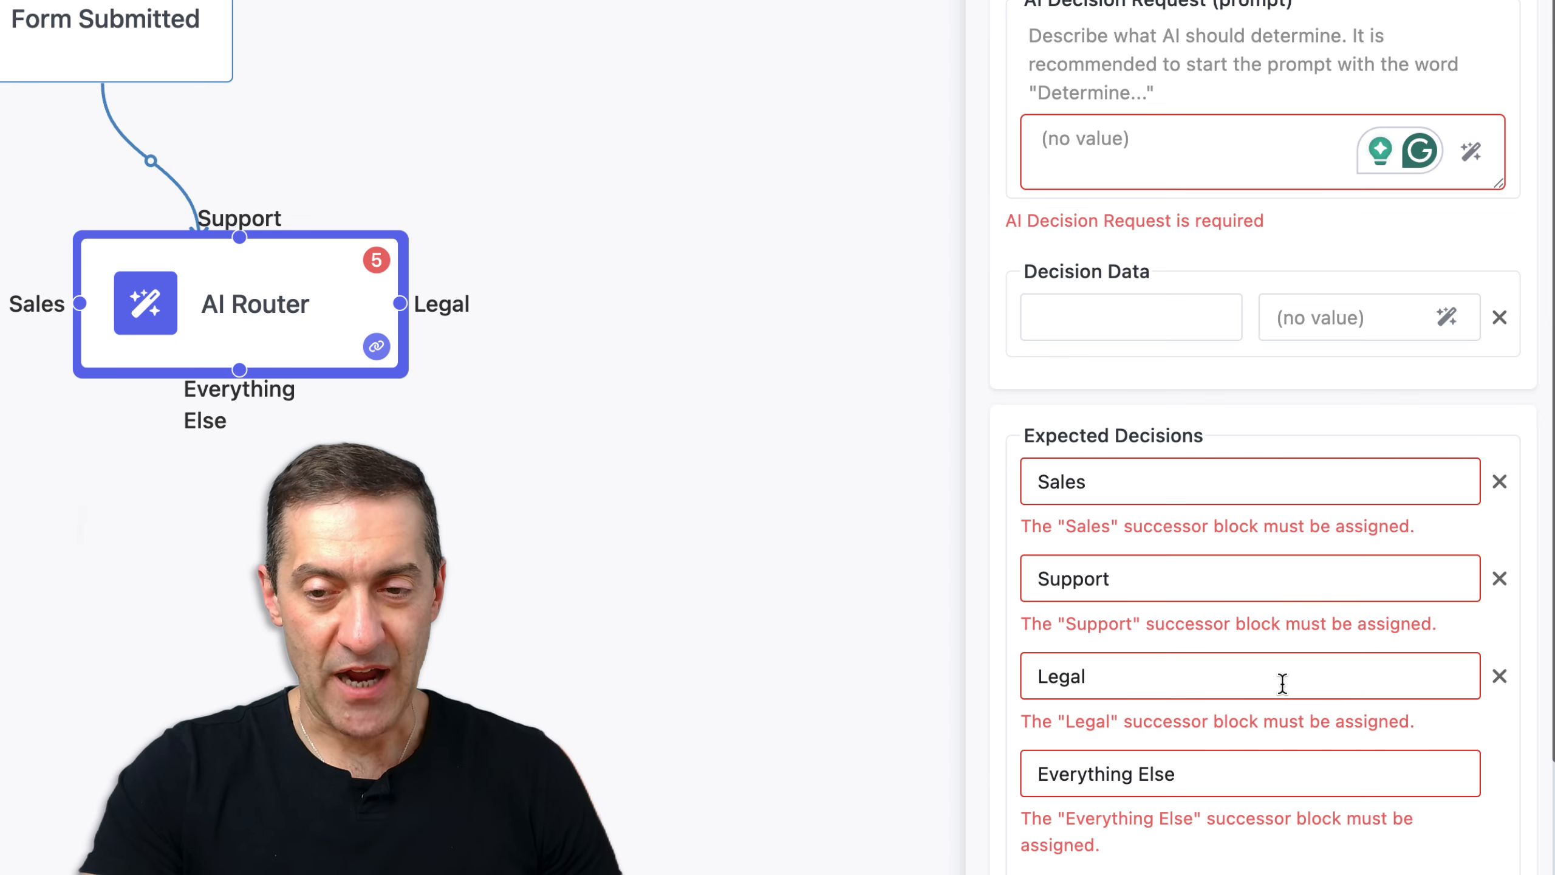
scroll(1285, 684, "down", 1)
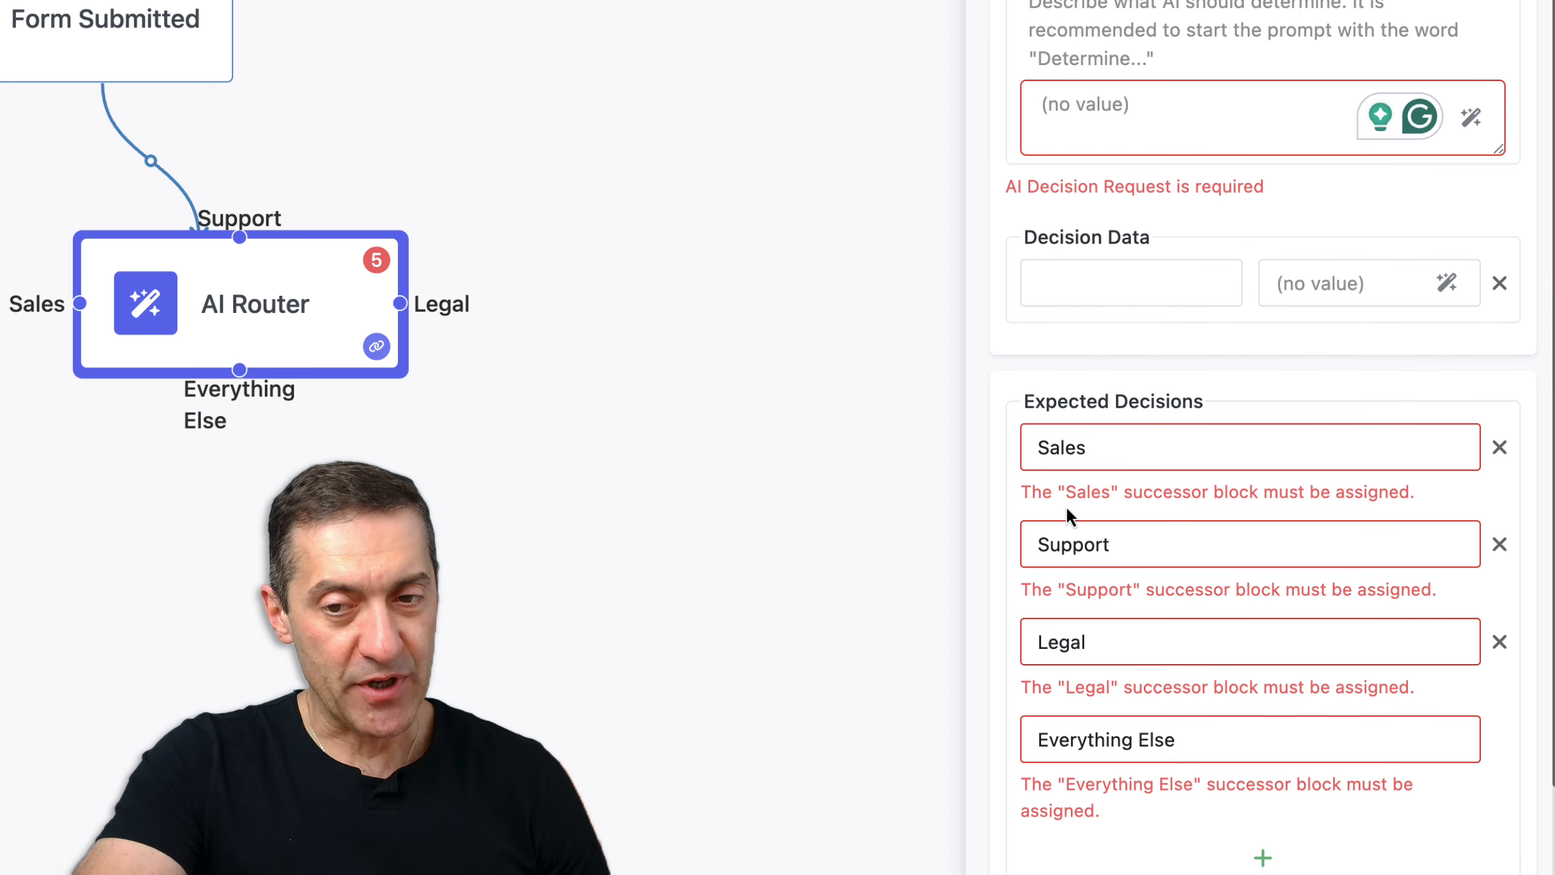
Pull connections from the Legal and Support branches, then shift AI Router right and Start/Form Submitted left
left_click_drag(399, 303, 704, 429)
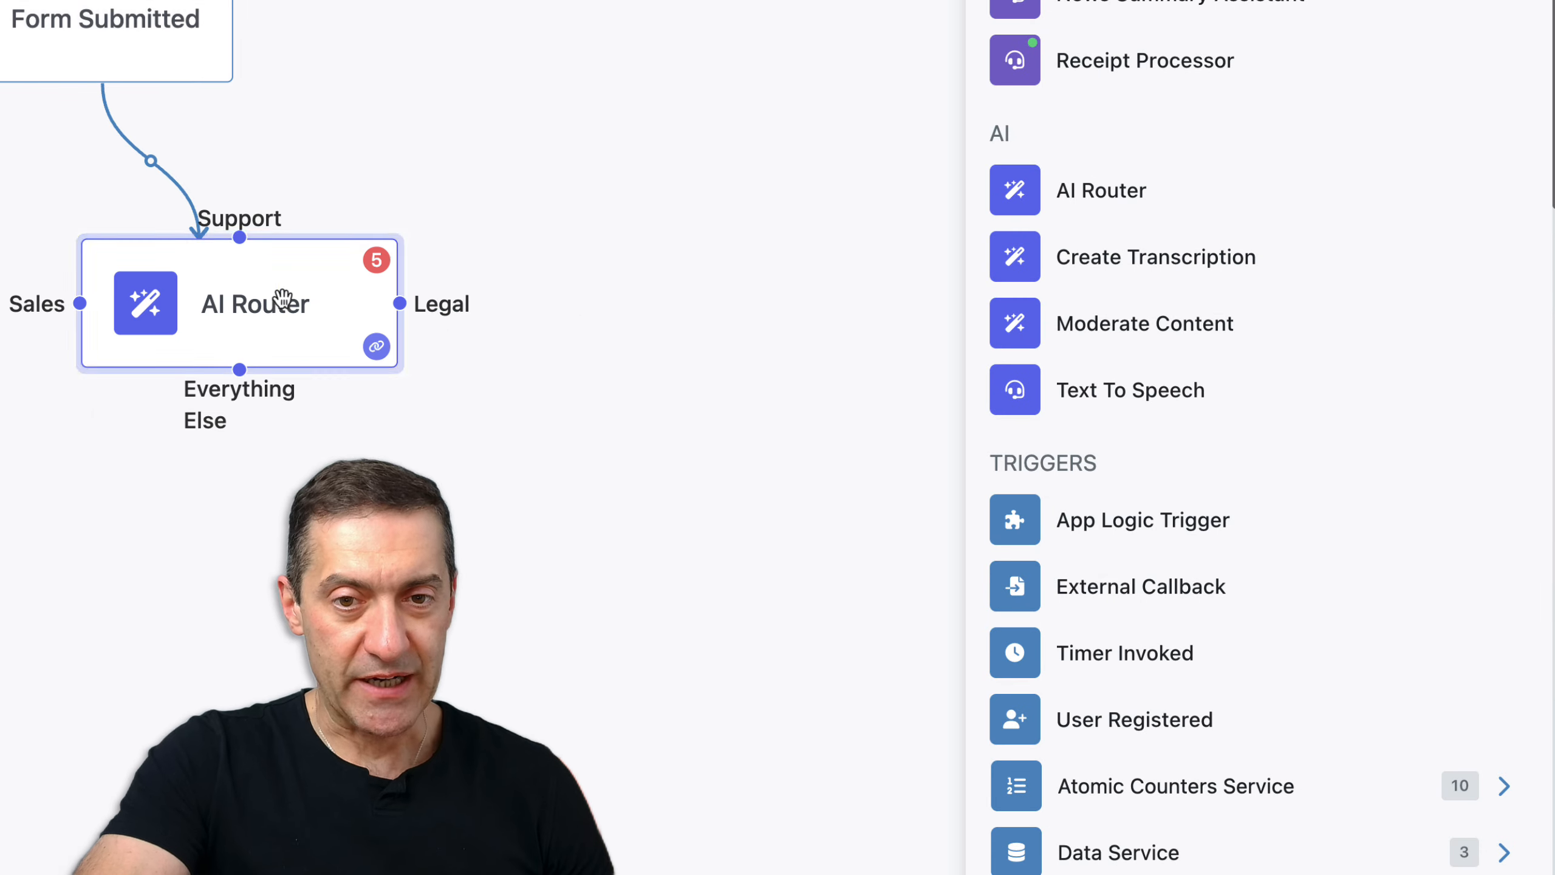
left_click_drag(239, 236, 494, 74)
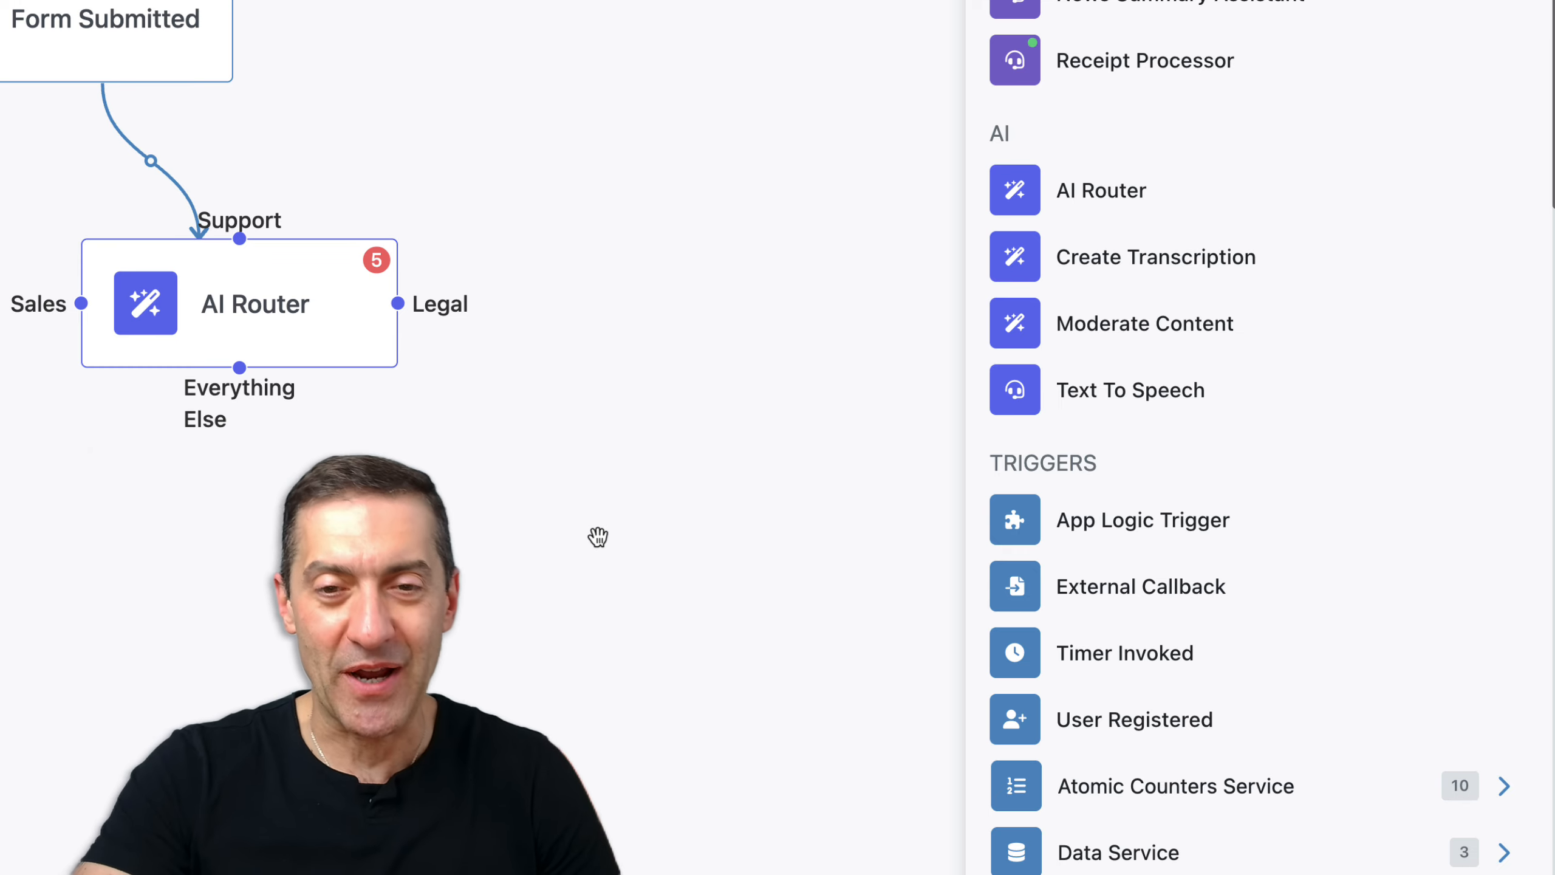
left_click(222, 324)
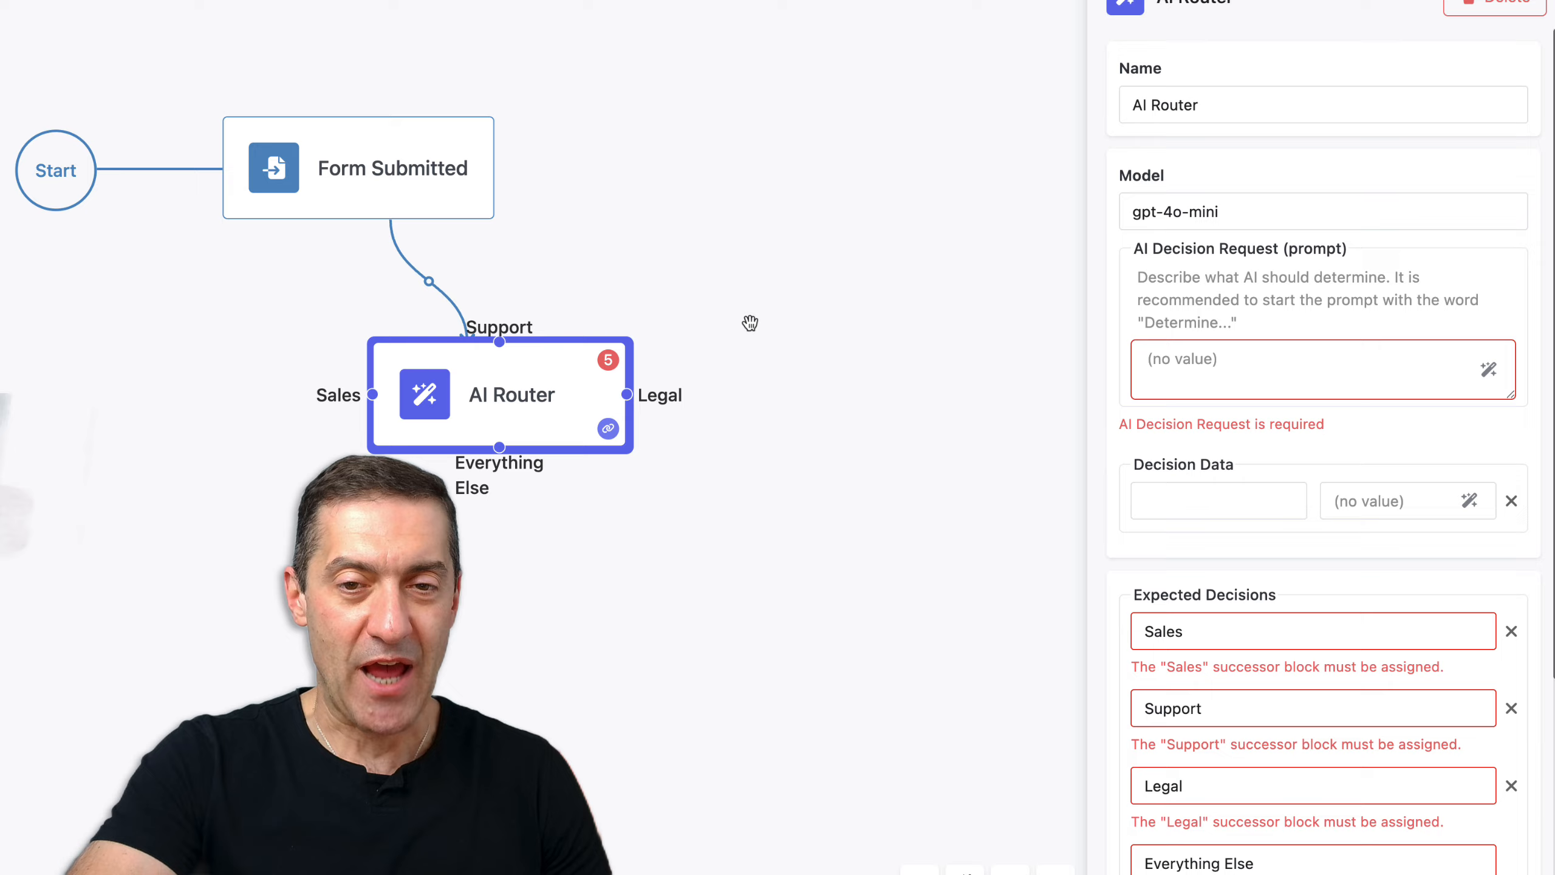
left_click_drag(567, 401, 630, 401)
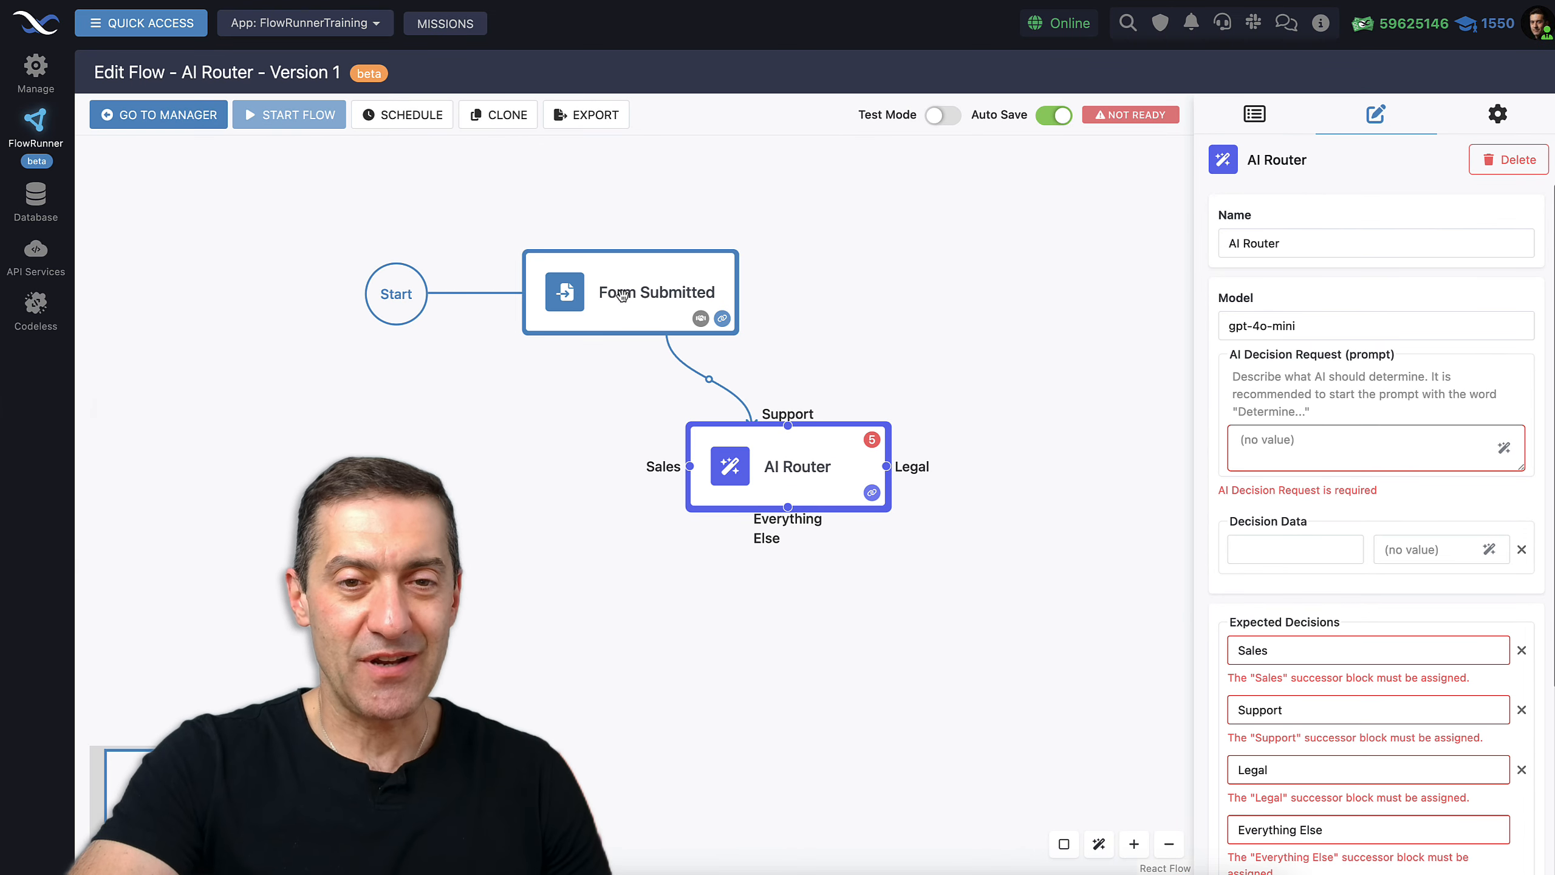
left_click_drag(623, 296, 518, 285)
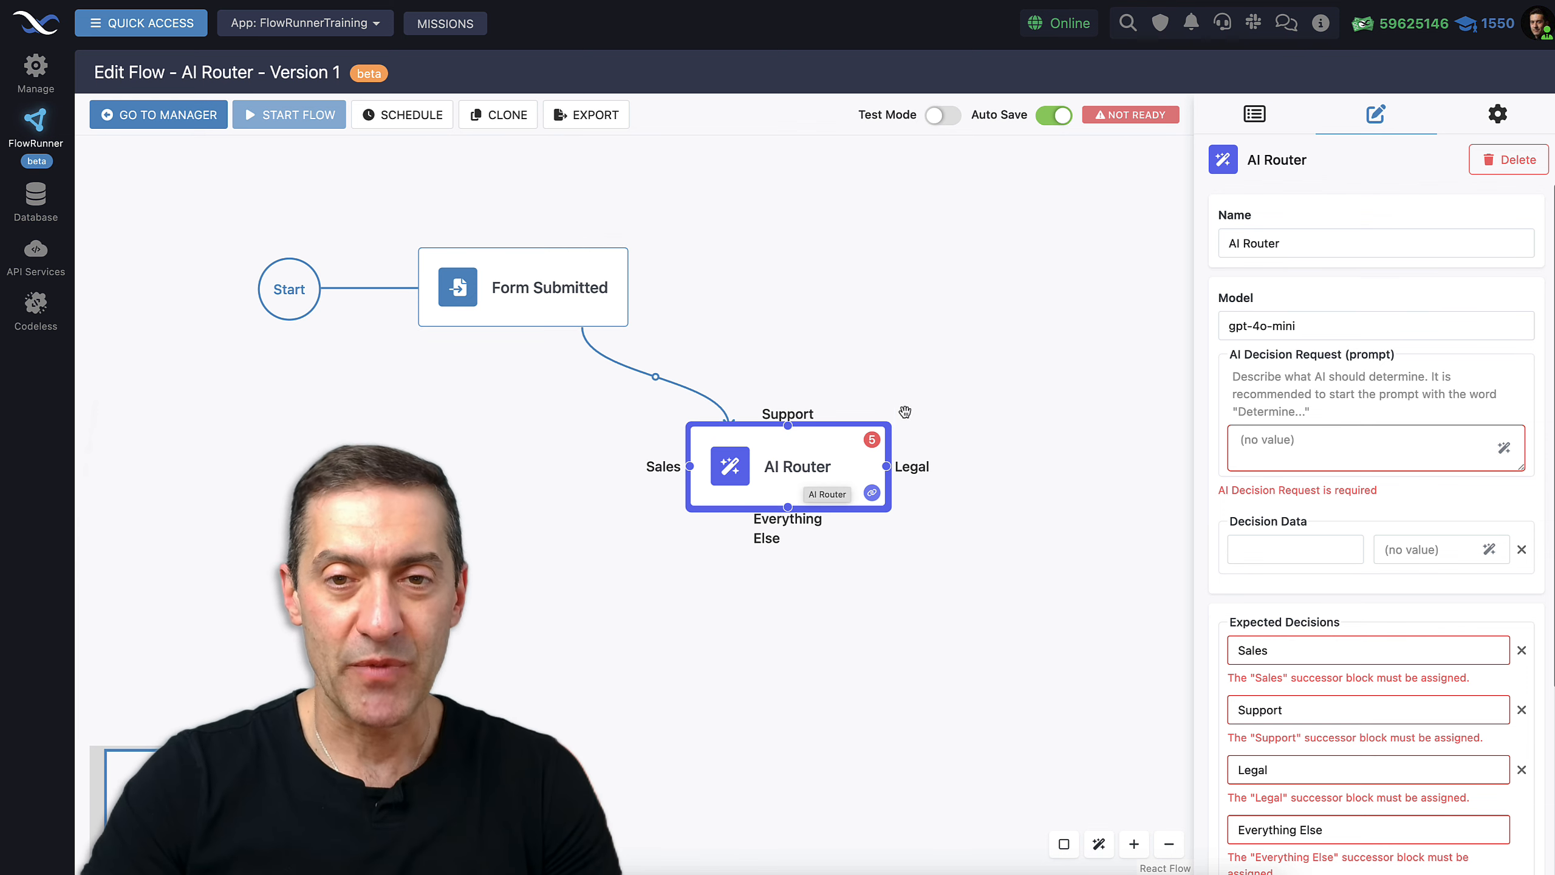
left_click_drag(860, 303, 873, 332)
Copy the Form Submitted trigger's Callback URL
left_click(554, 315)
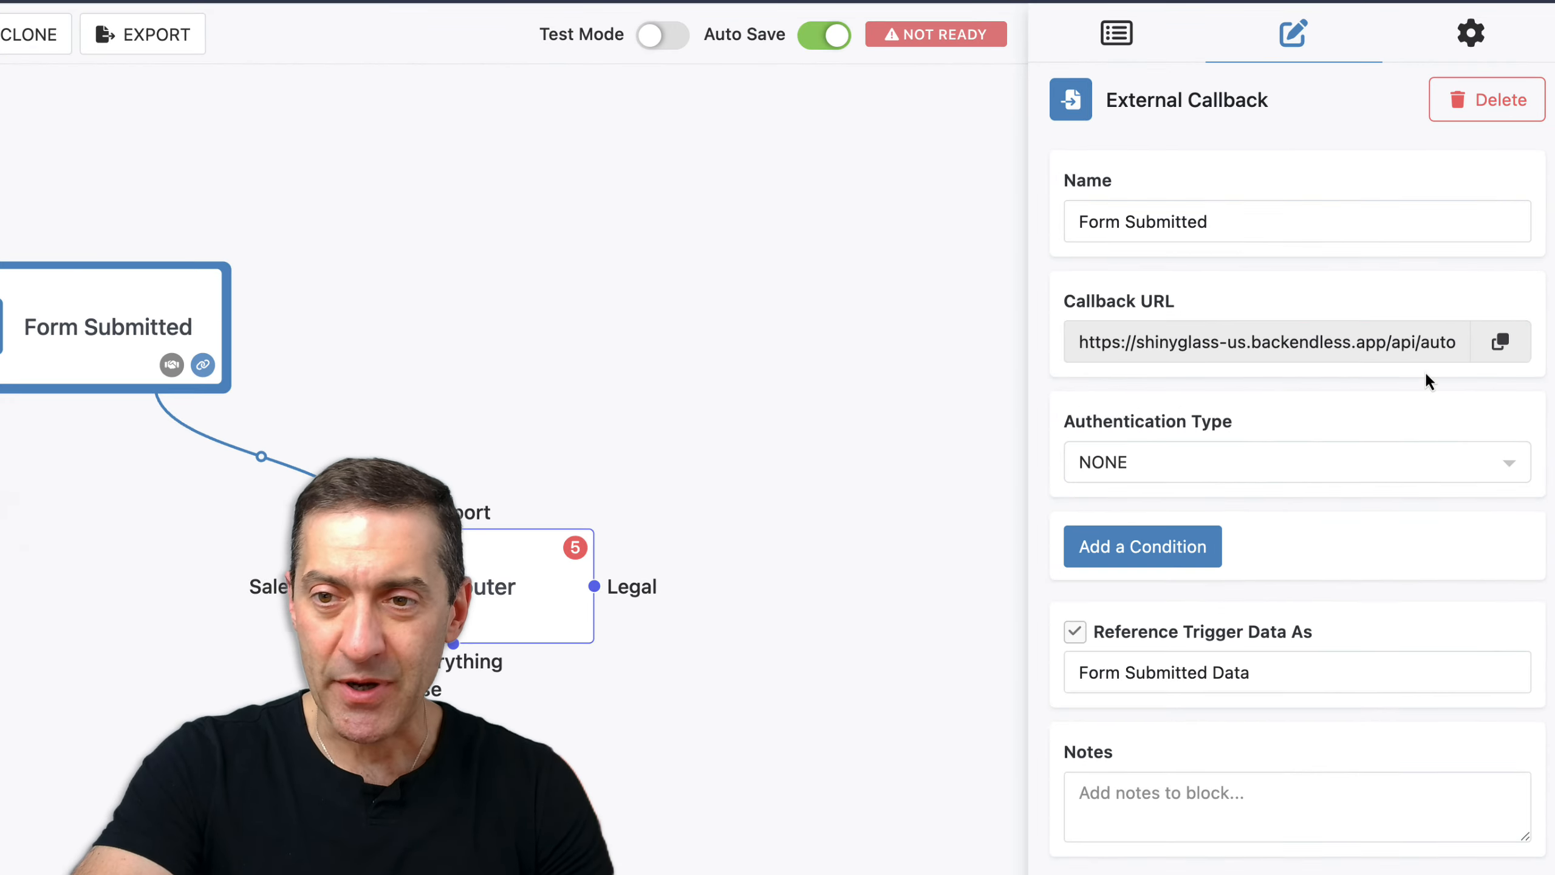
left_click(1500, 342)
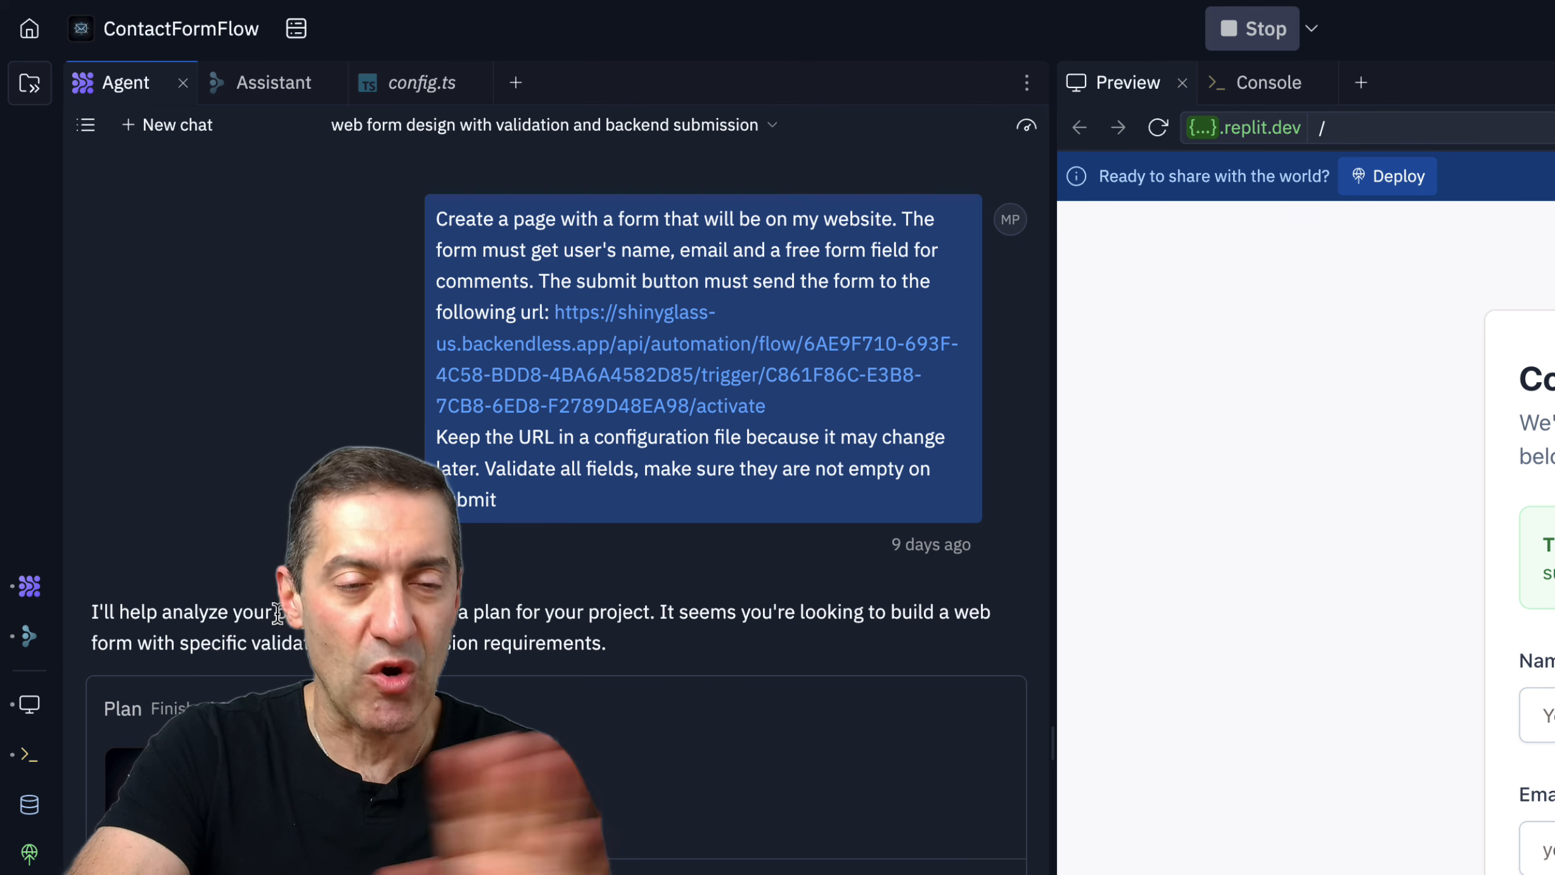
Paste the trigger URL over the backendlessApiEndpoint value in config.ts
left_click(31, 84)
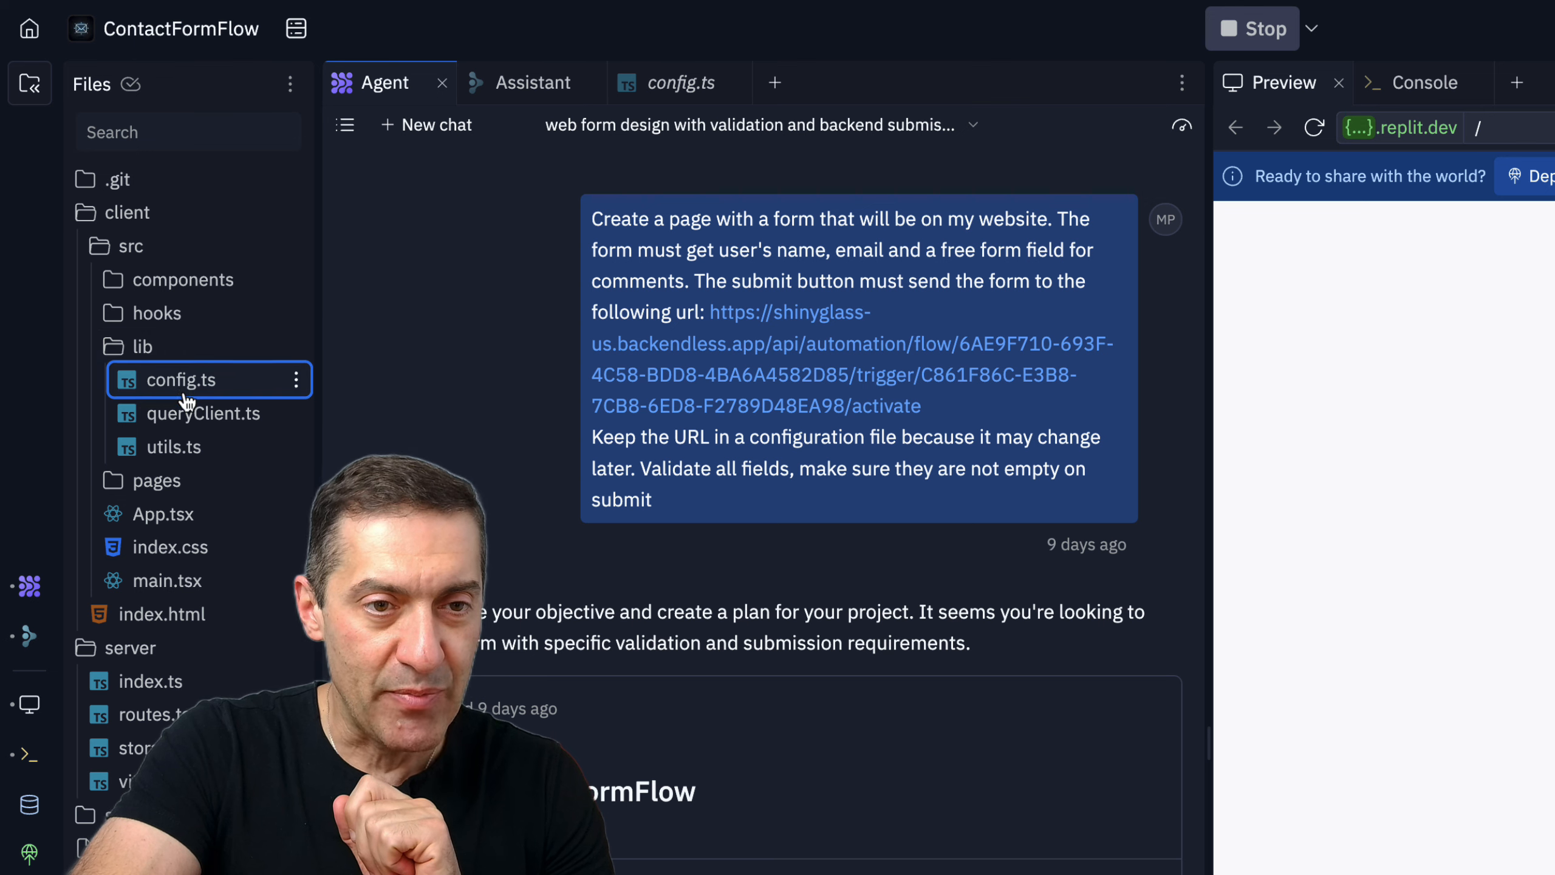
left_click(158, 386)
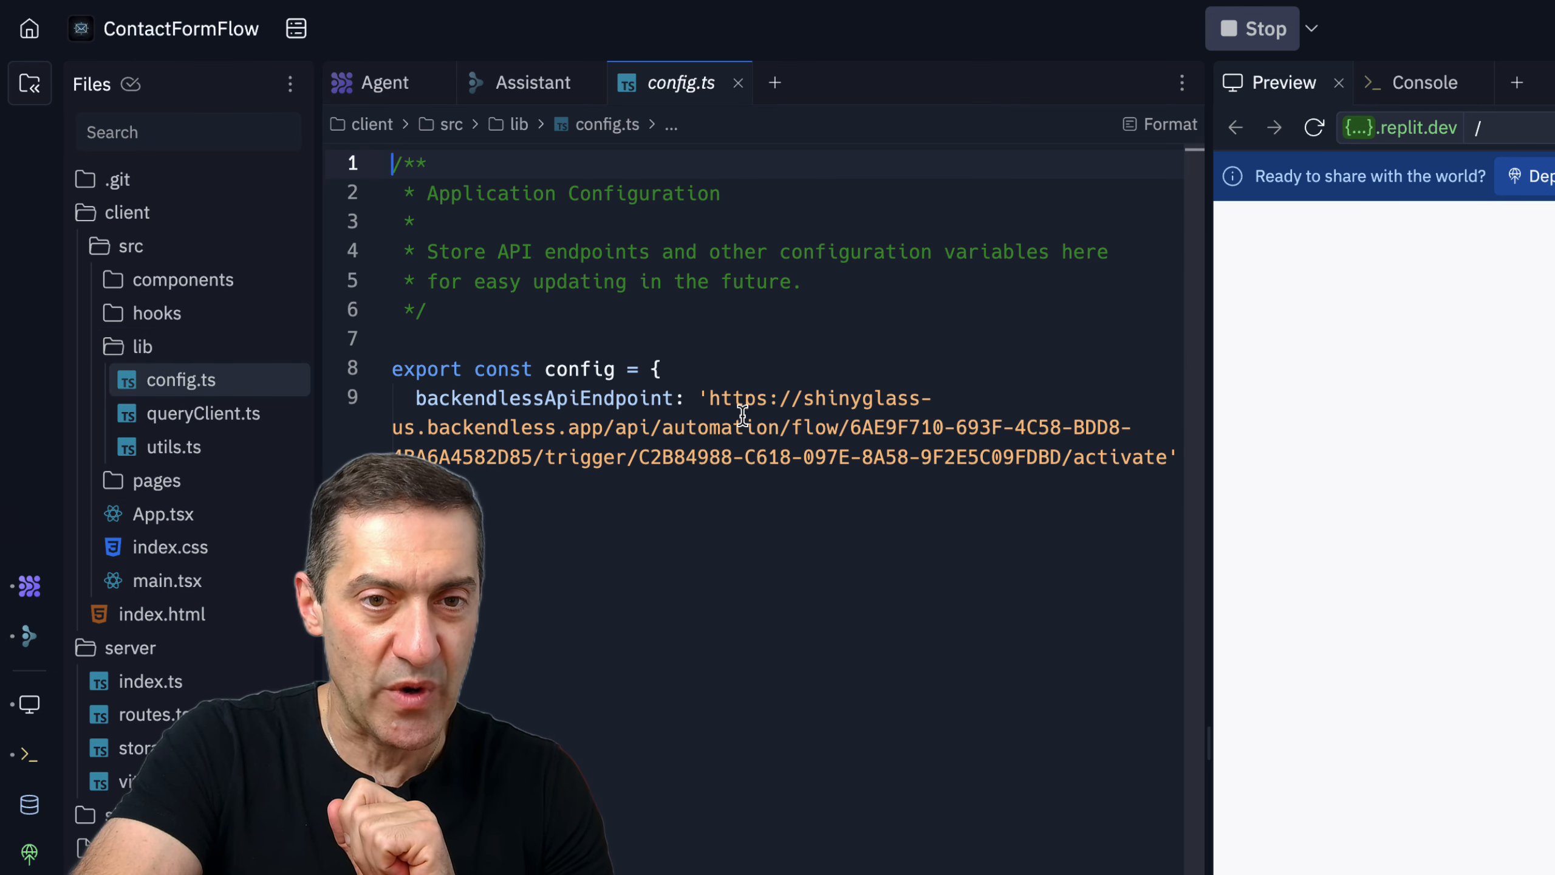
left_click_drag(710, 396, 1168, 458)
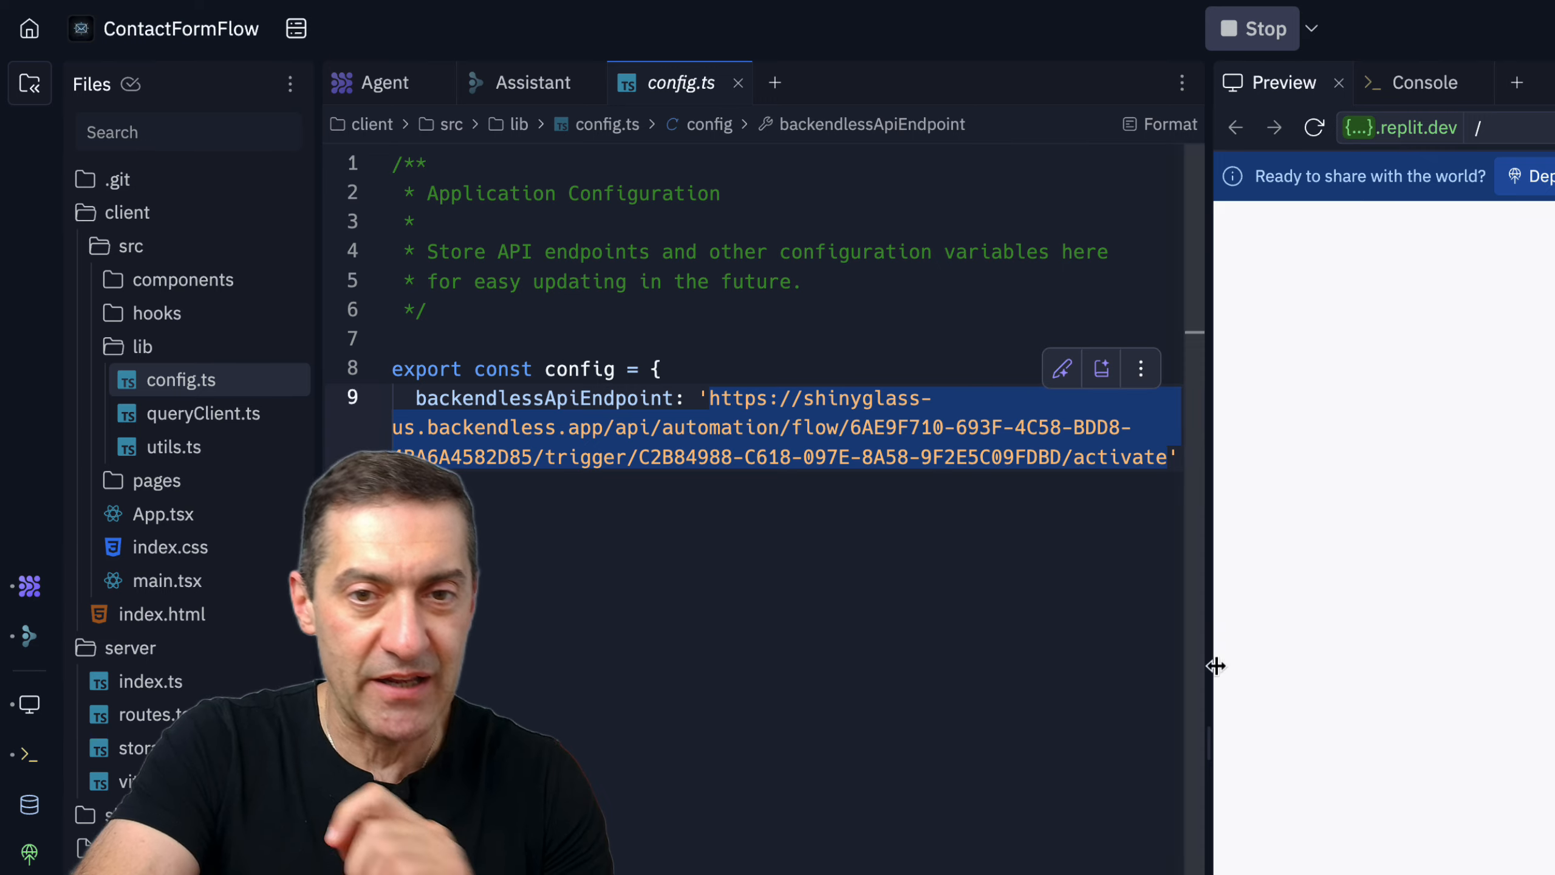
key("ctrl+v")
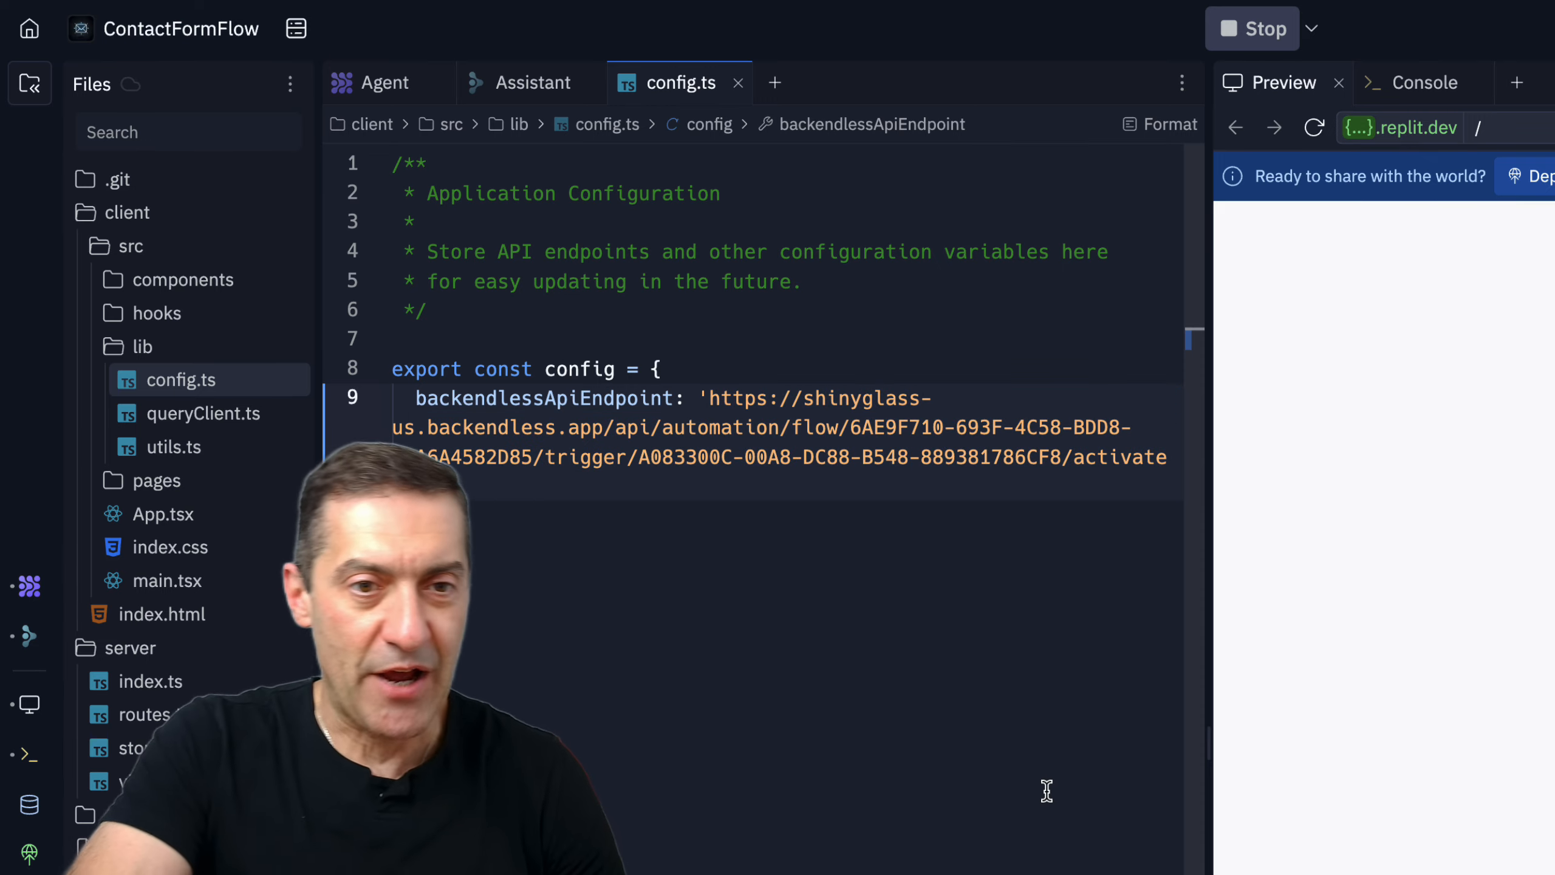
left_click(575, 585)
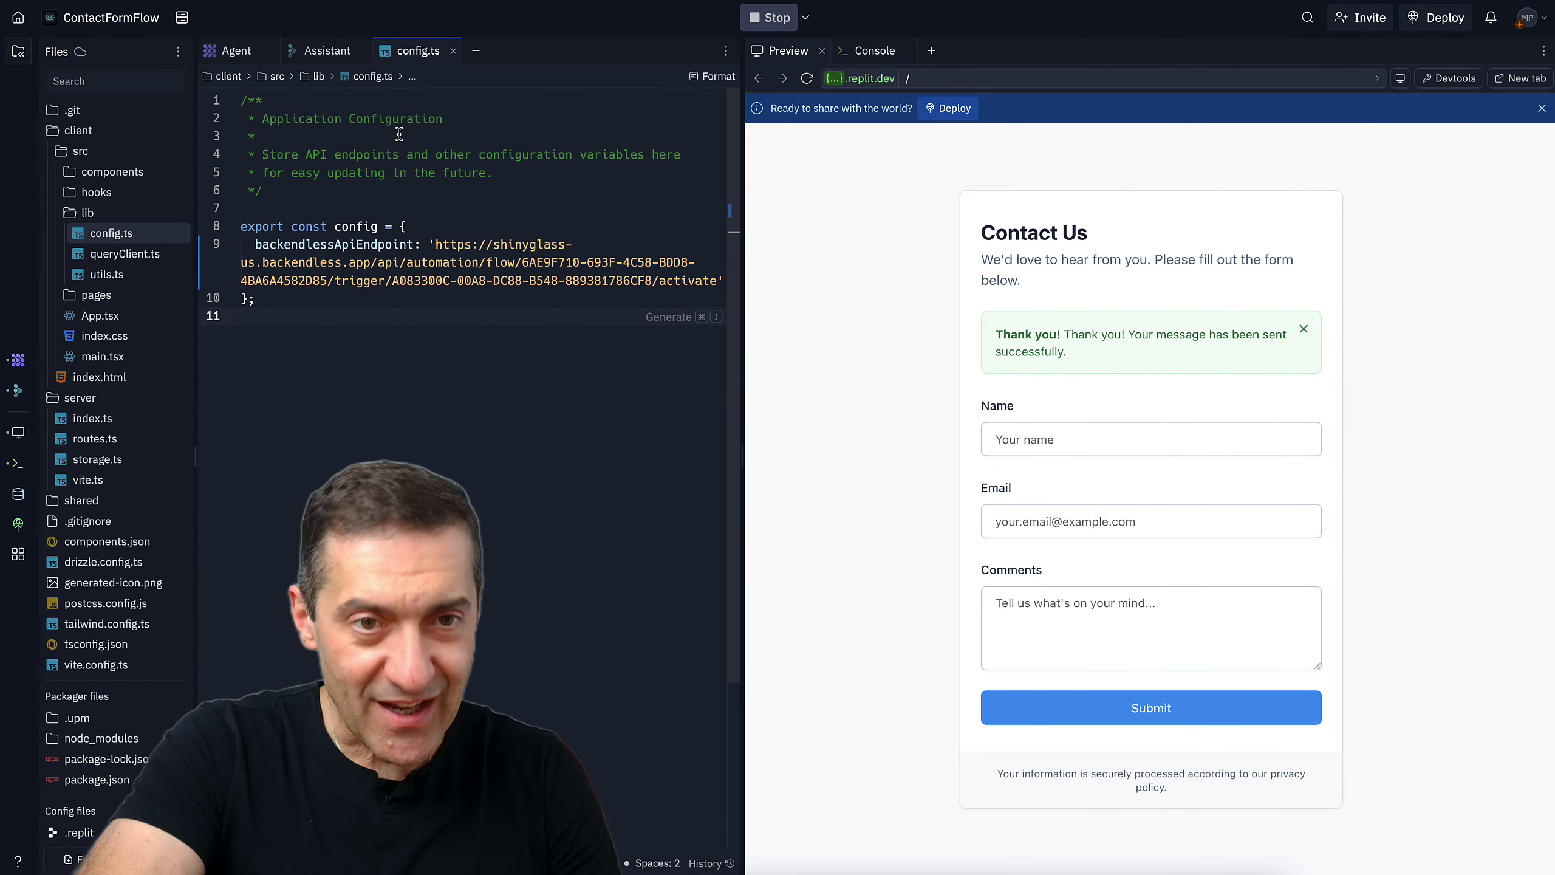
Save config.ts and restart the app with Stop and Run
right_click(128, 238)
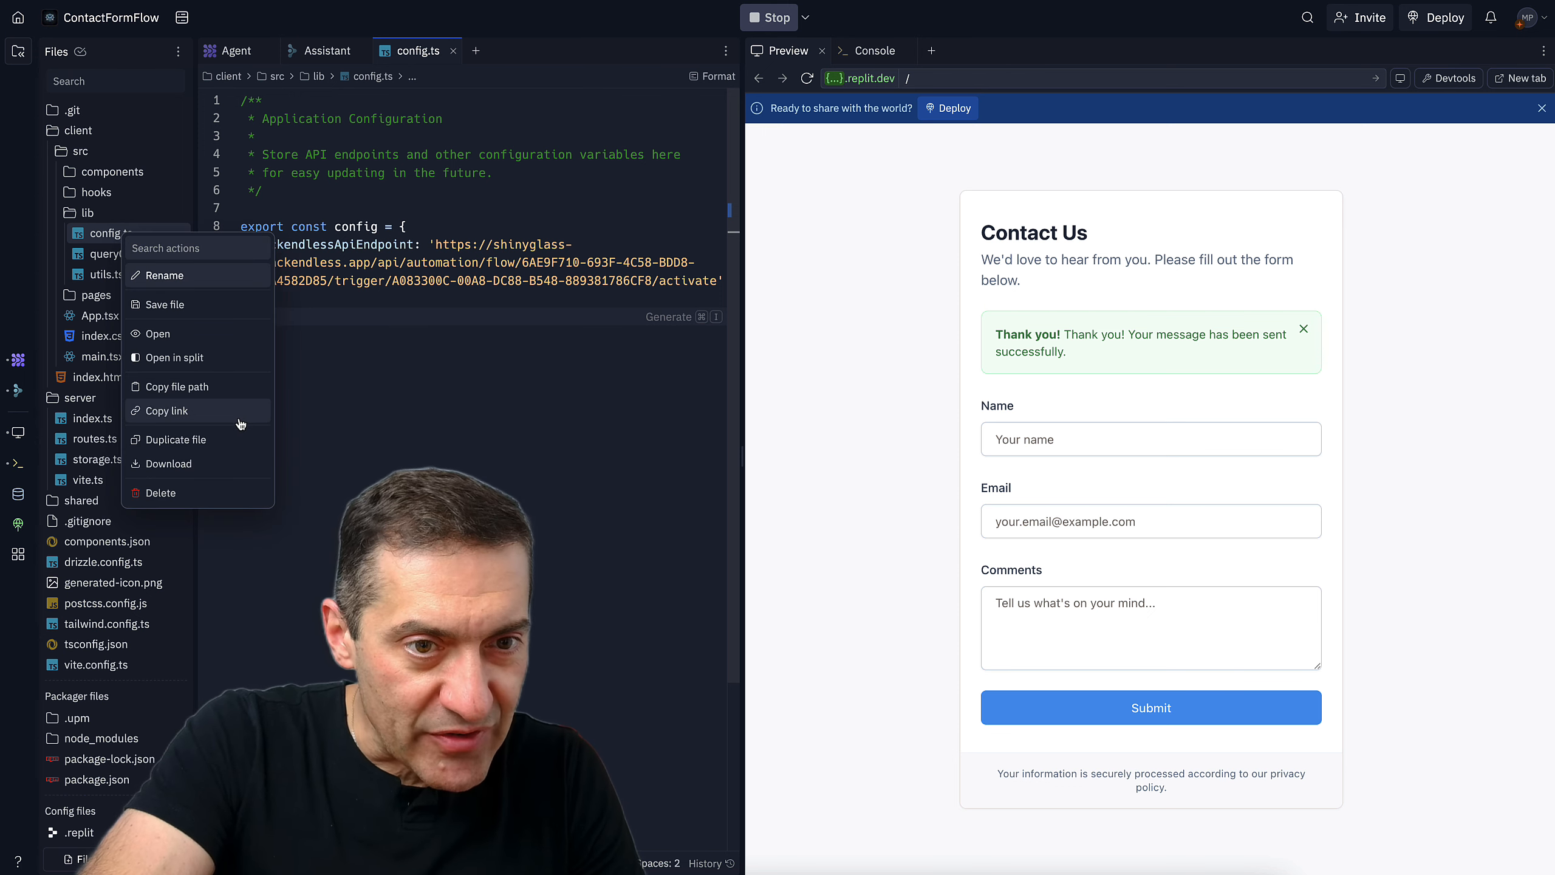
left_click(222, 304)
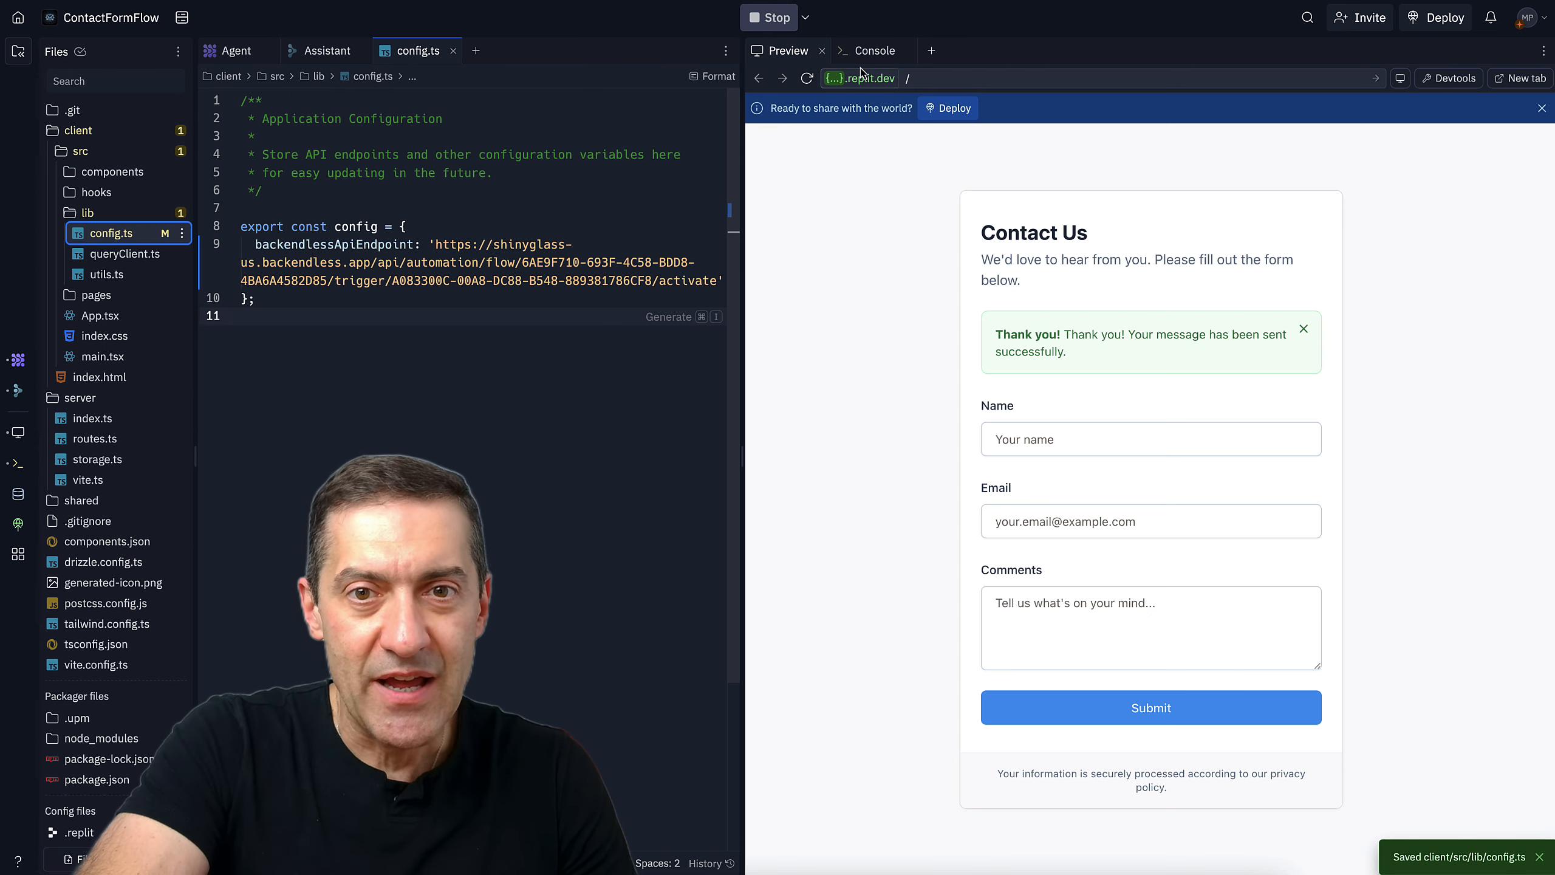
left_click(774, 18)
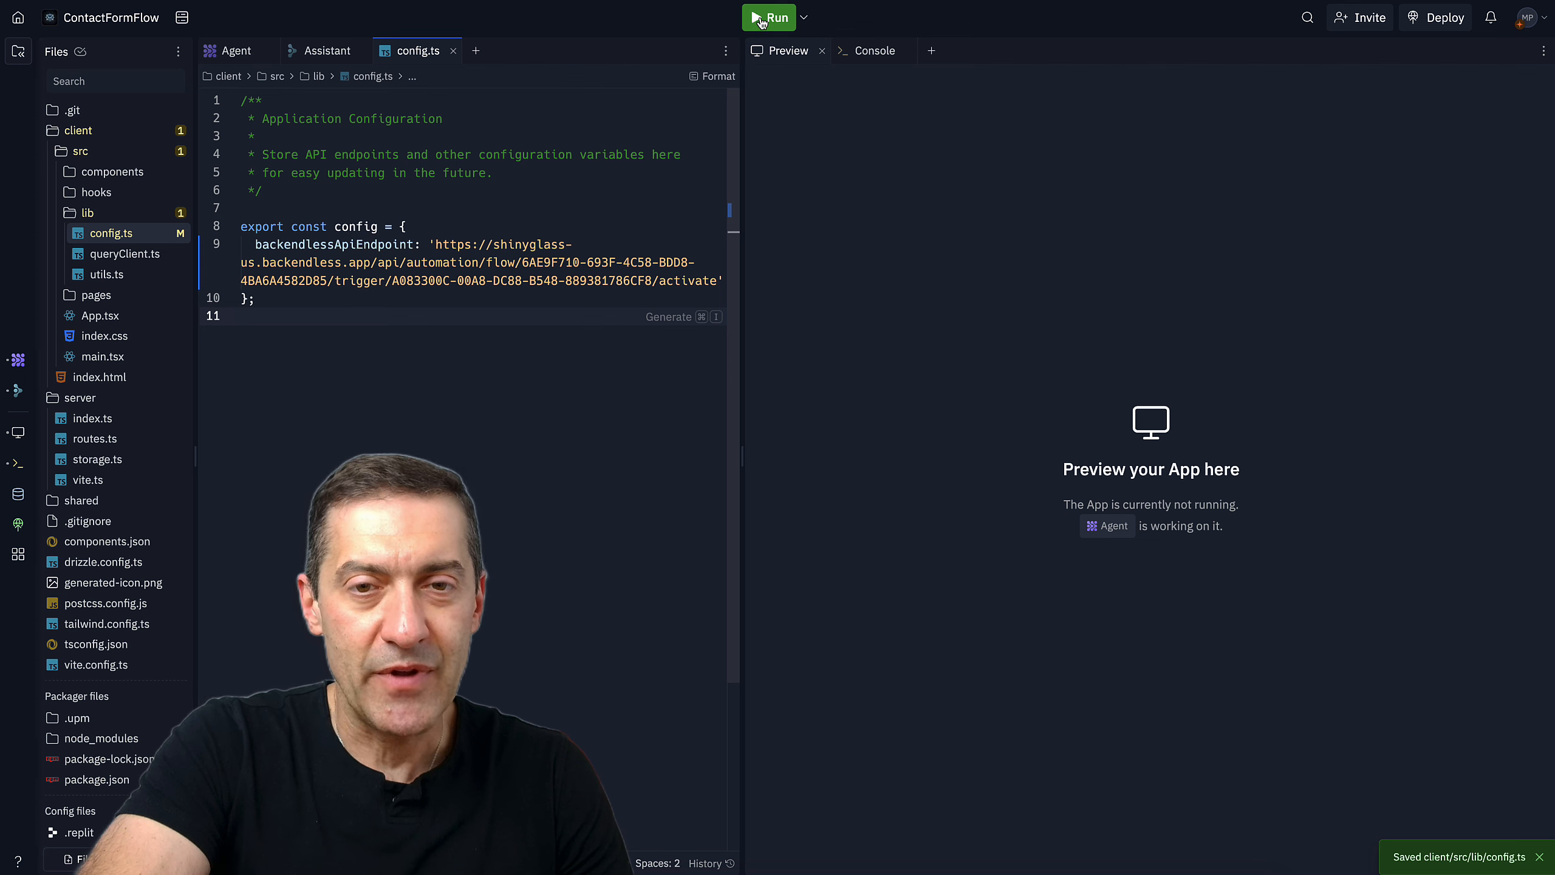
left_click(761, 21)
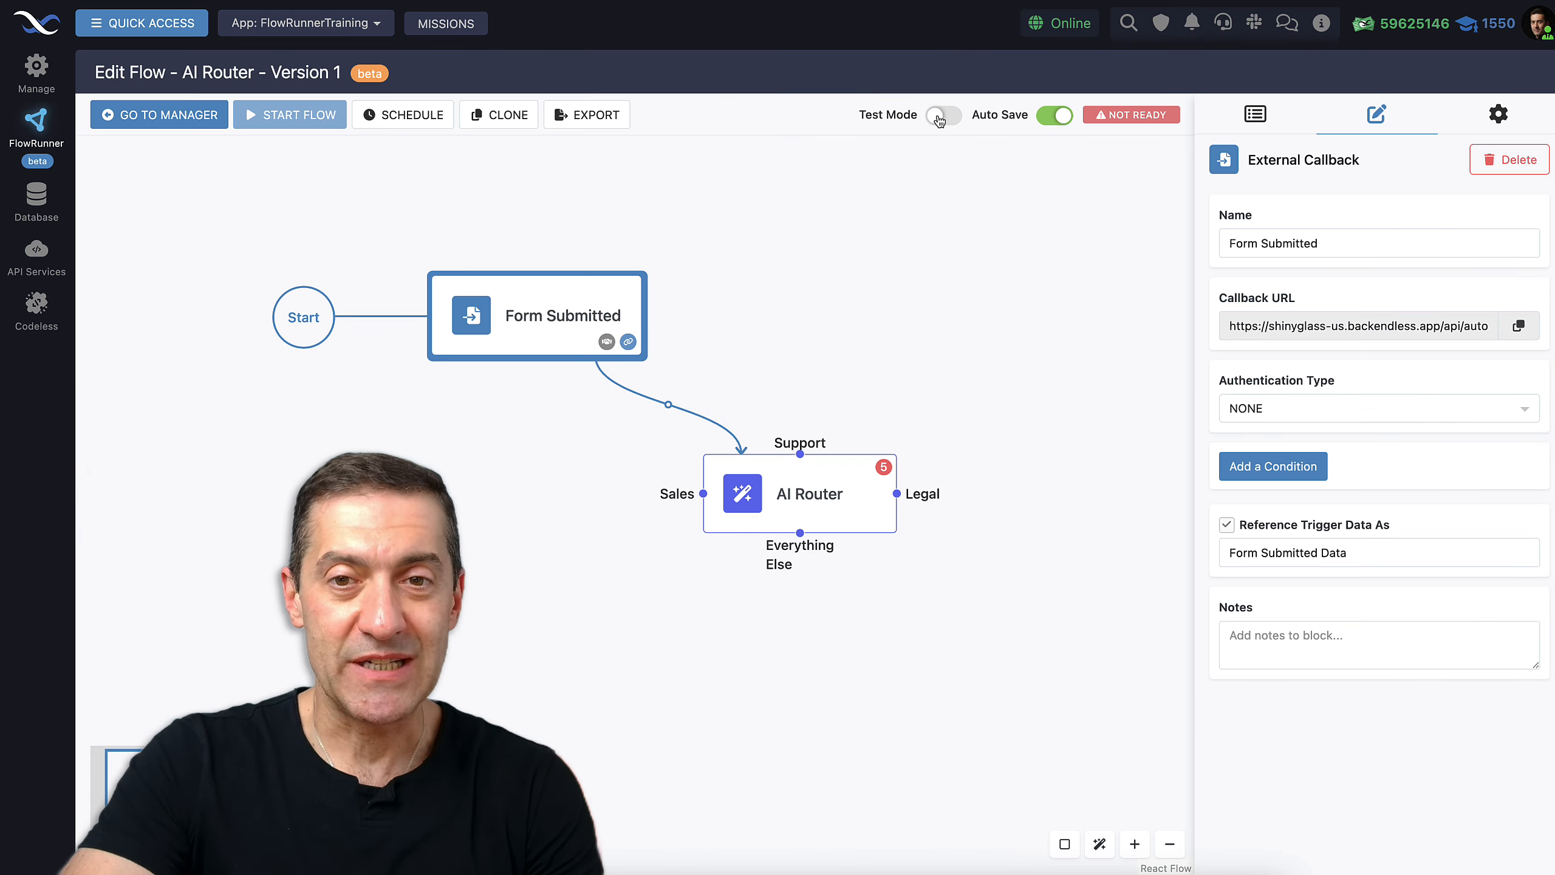
Turn on Test Mode and put the Form Submitted trigger into Learning Mode
left_click(941, 116)
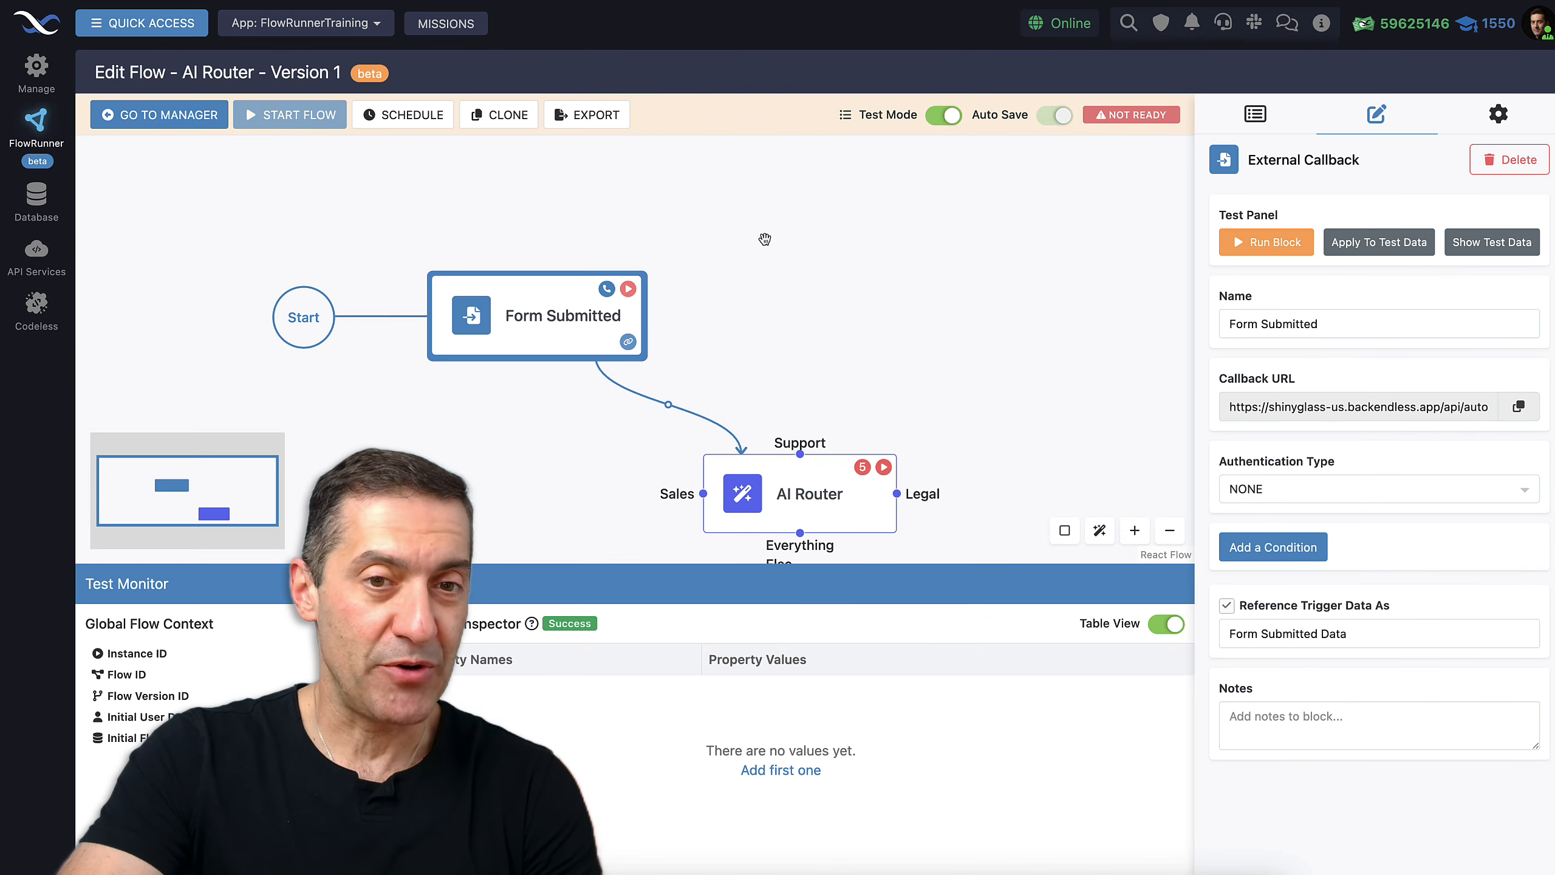
left_click(607, 290)
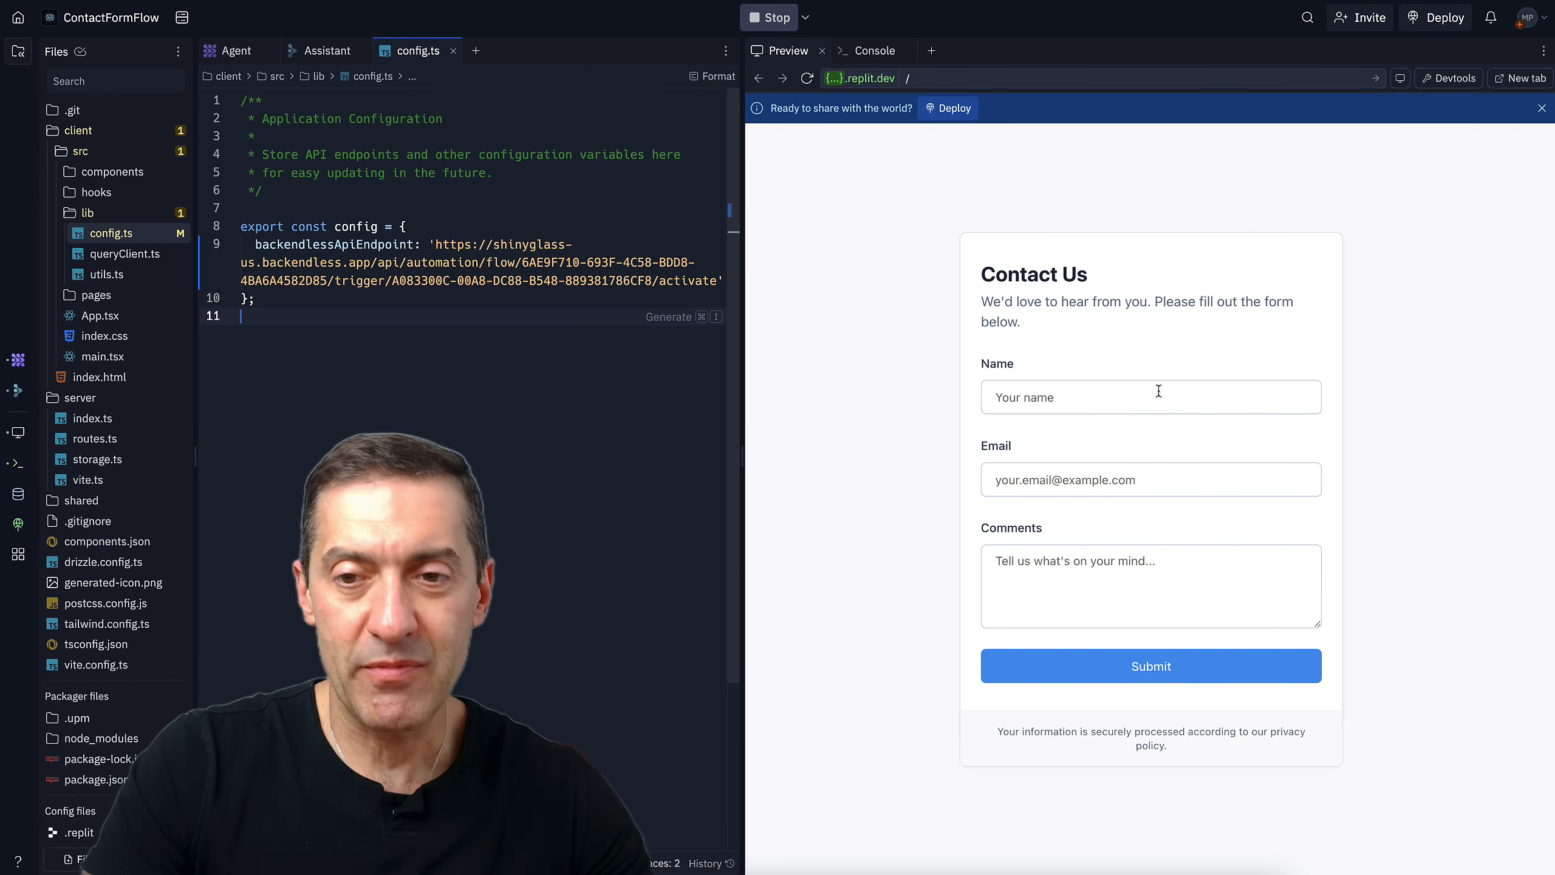
Fill in the contact's name, email and the comment 'I have a technical question..', then submit
left_click(1158, 390)
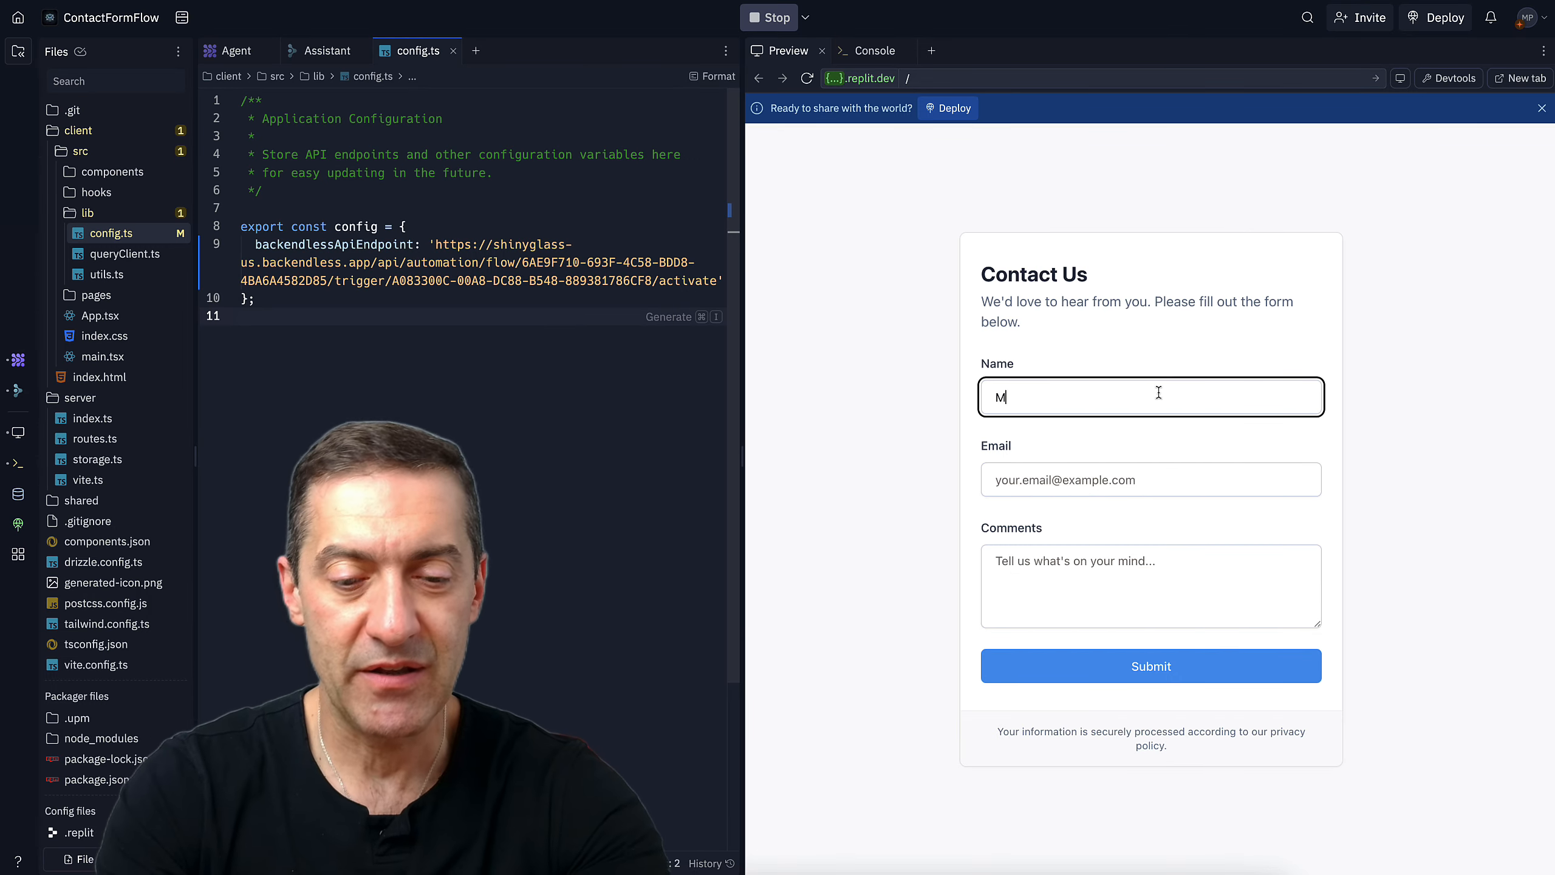
key("Tab")
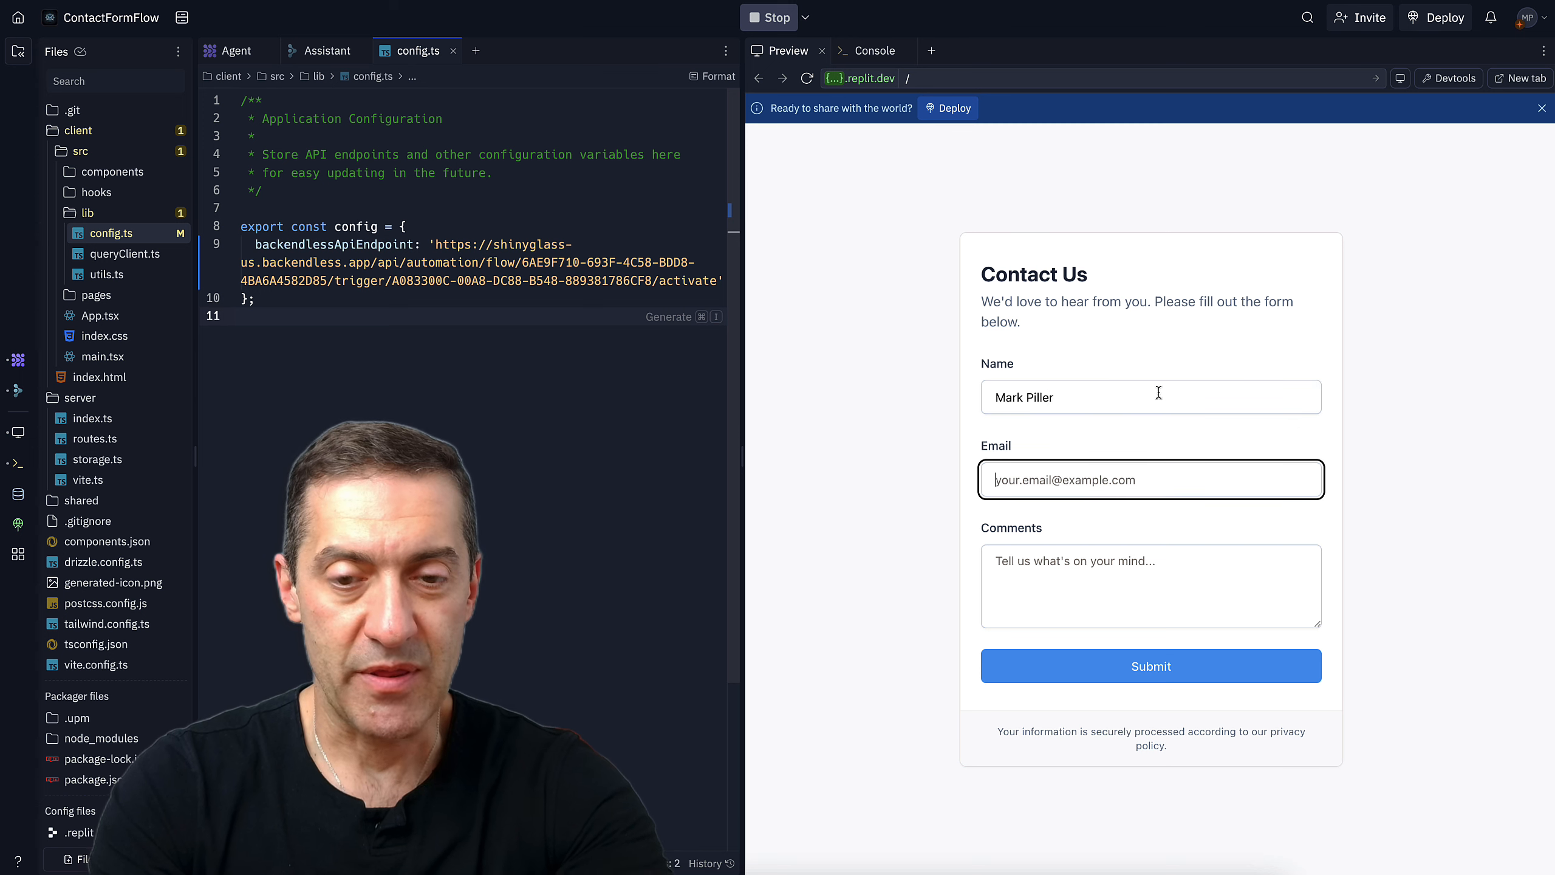
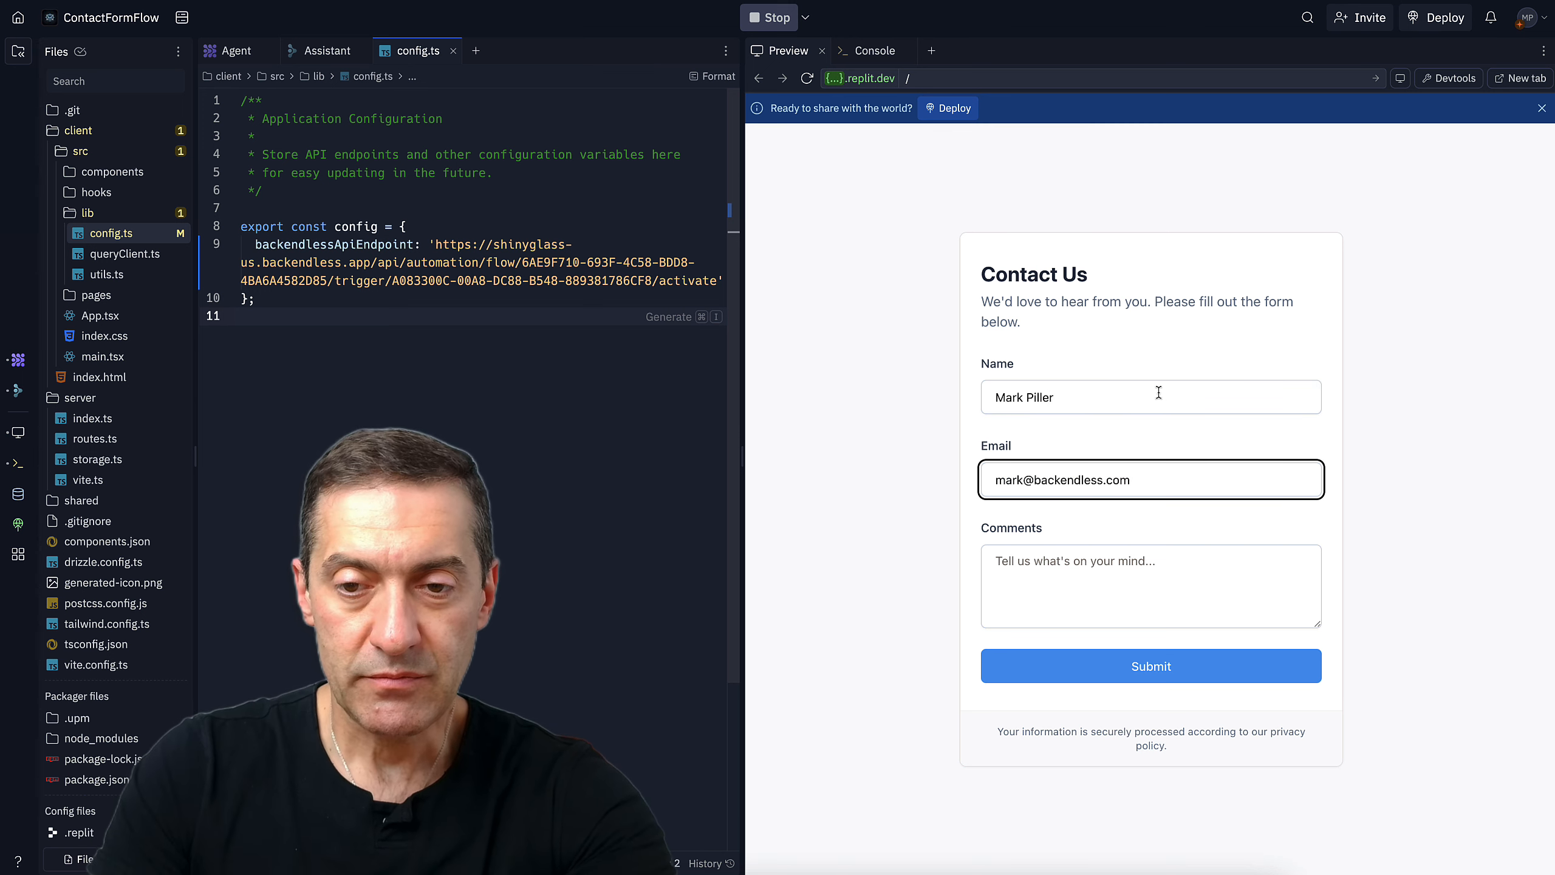
left_click(1163, 580)
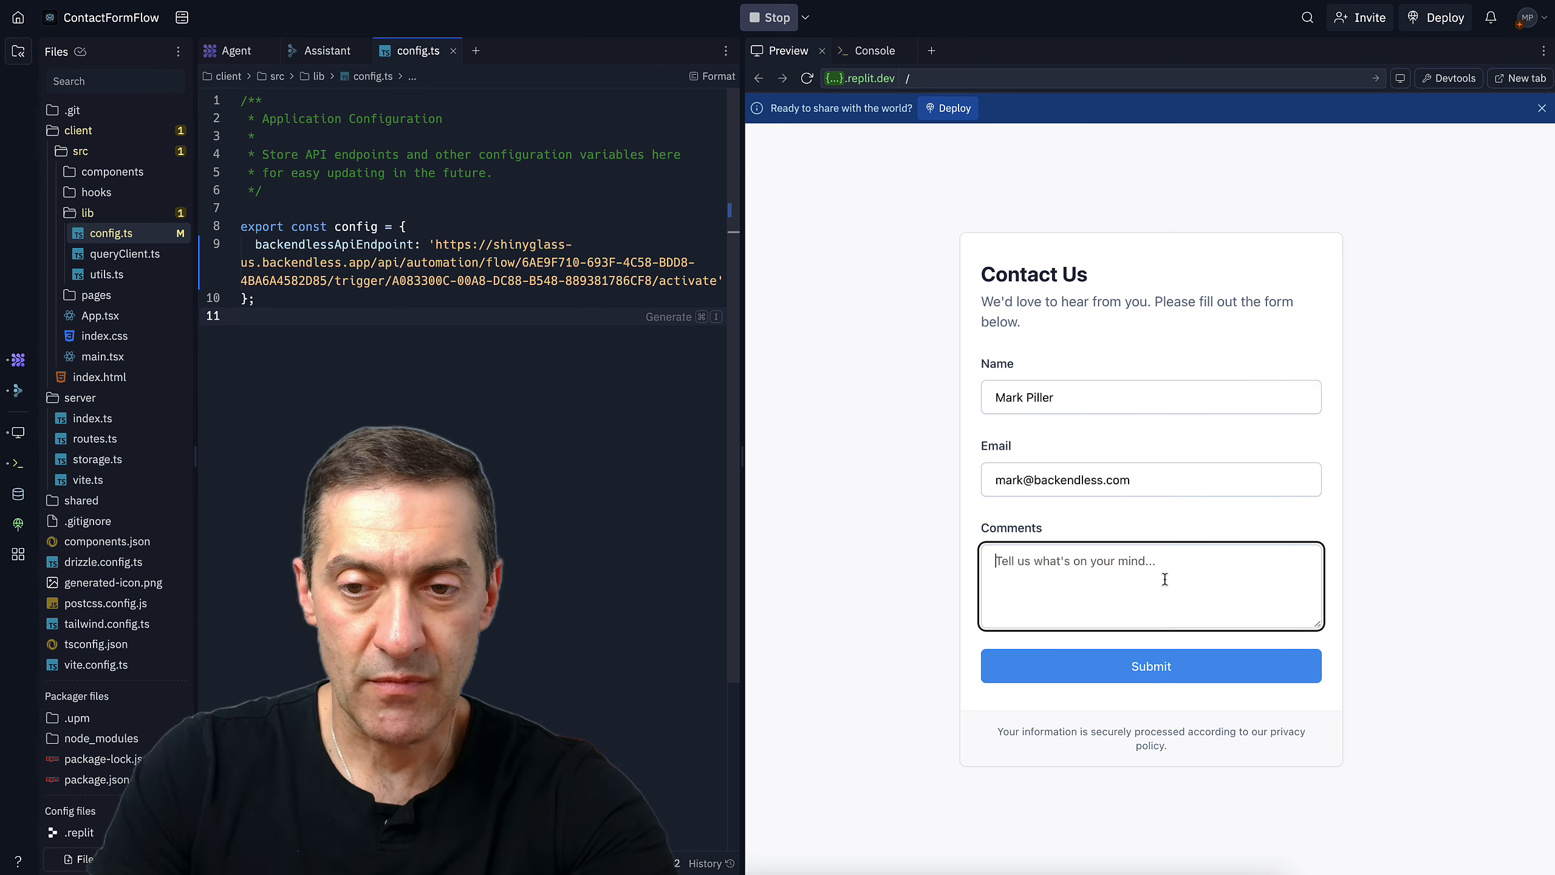
type("I have a technical question..")
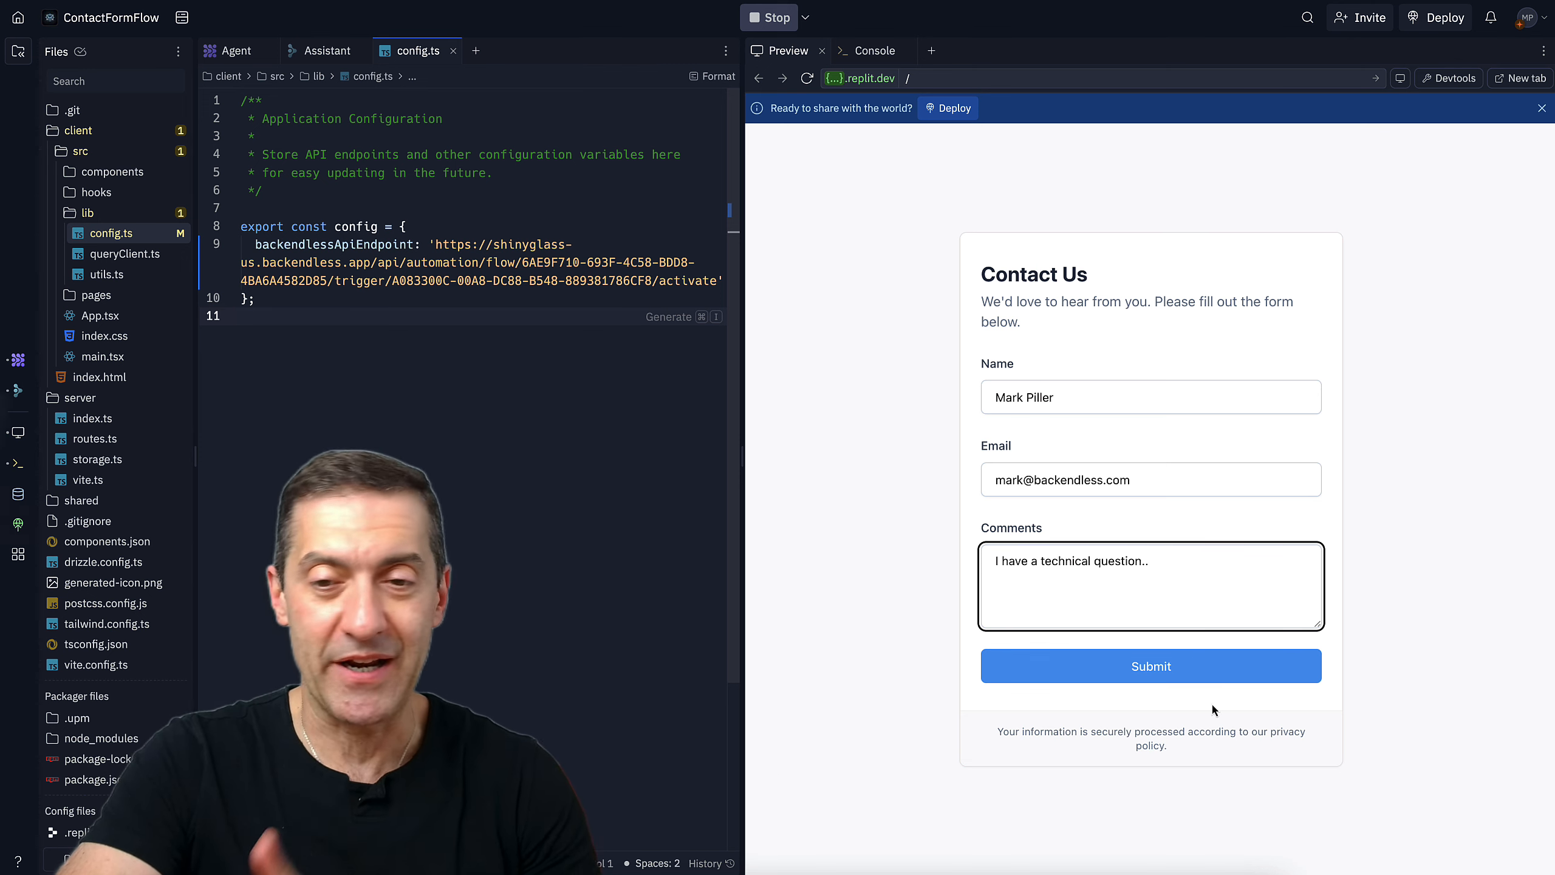
left_click(1188, 671)
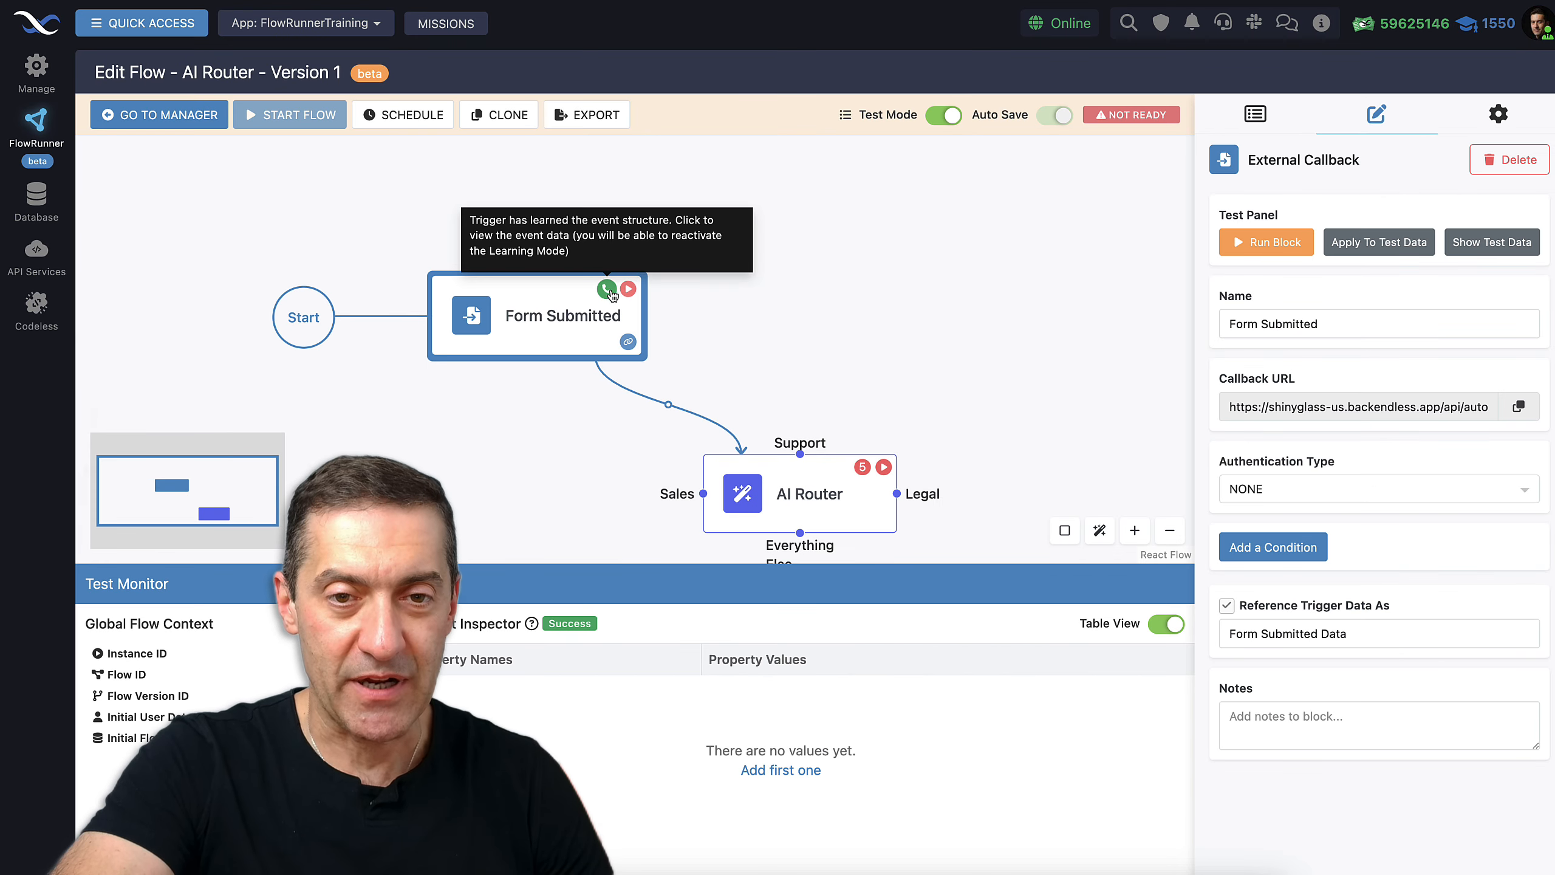
Check the trigger's learned name, email and comments structure, then select the AI Router
left_click(607, 289)
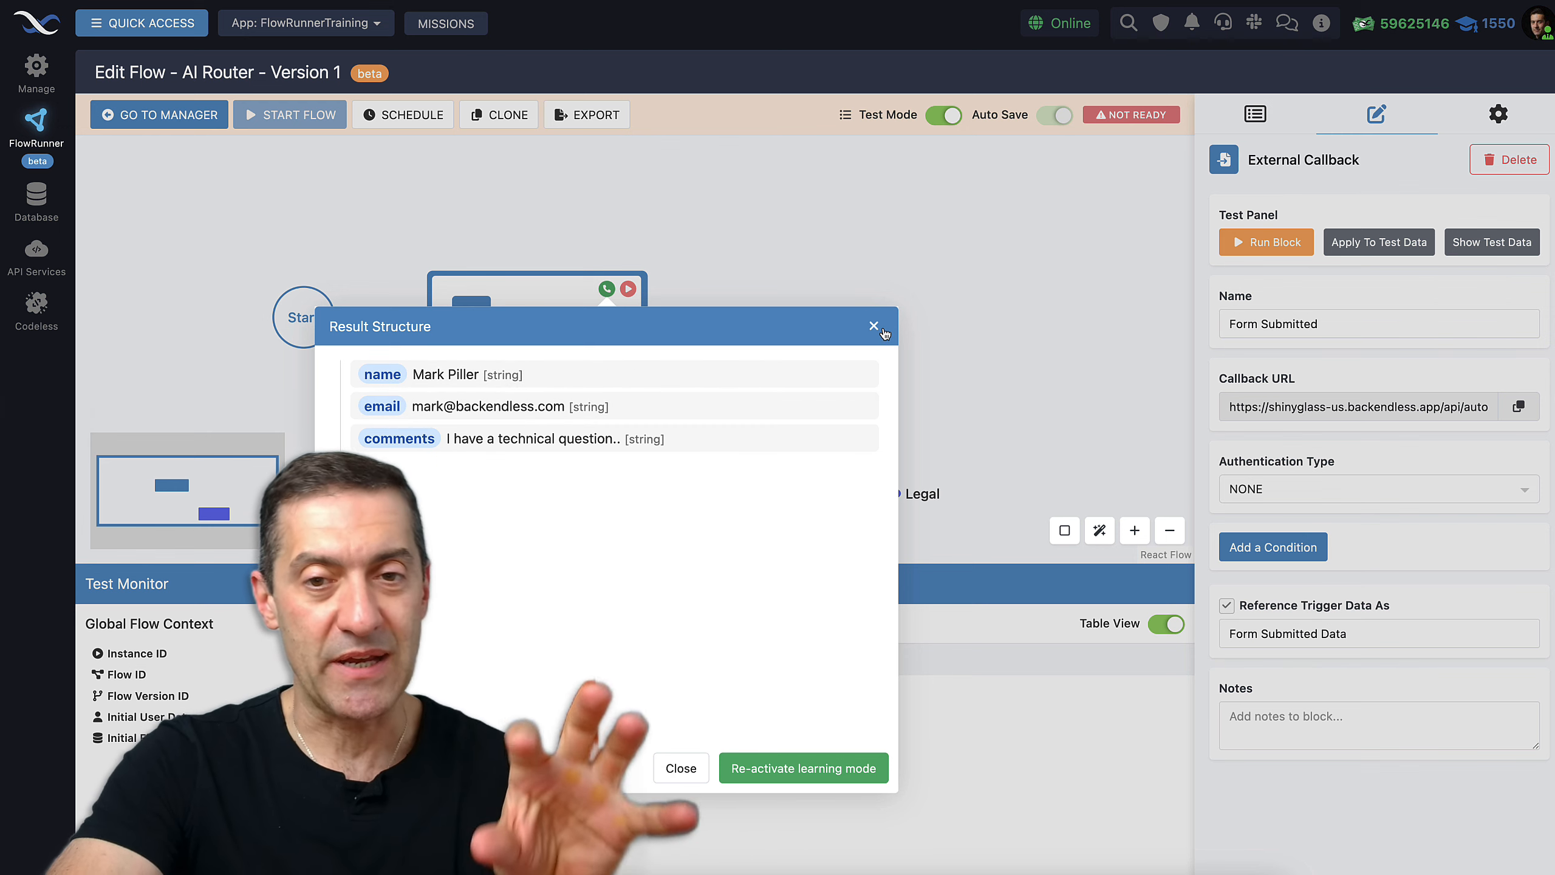
left_click(882, 330)
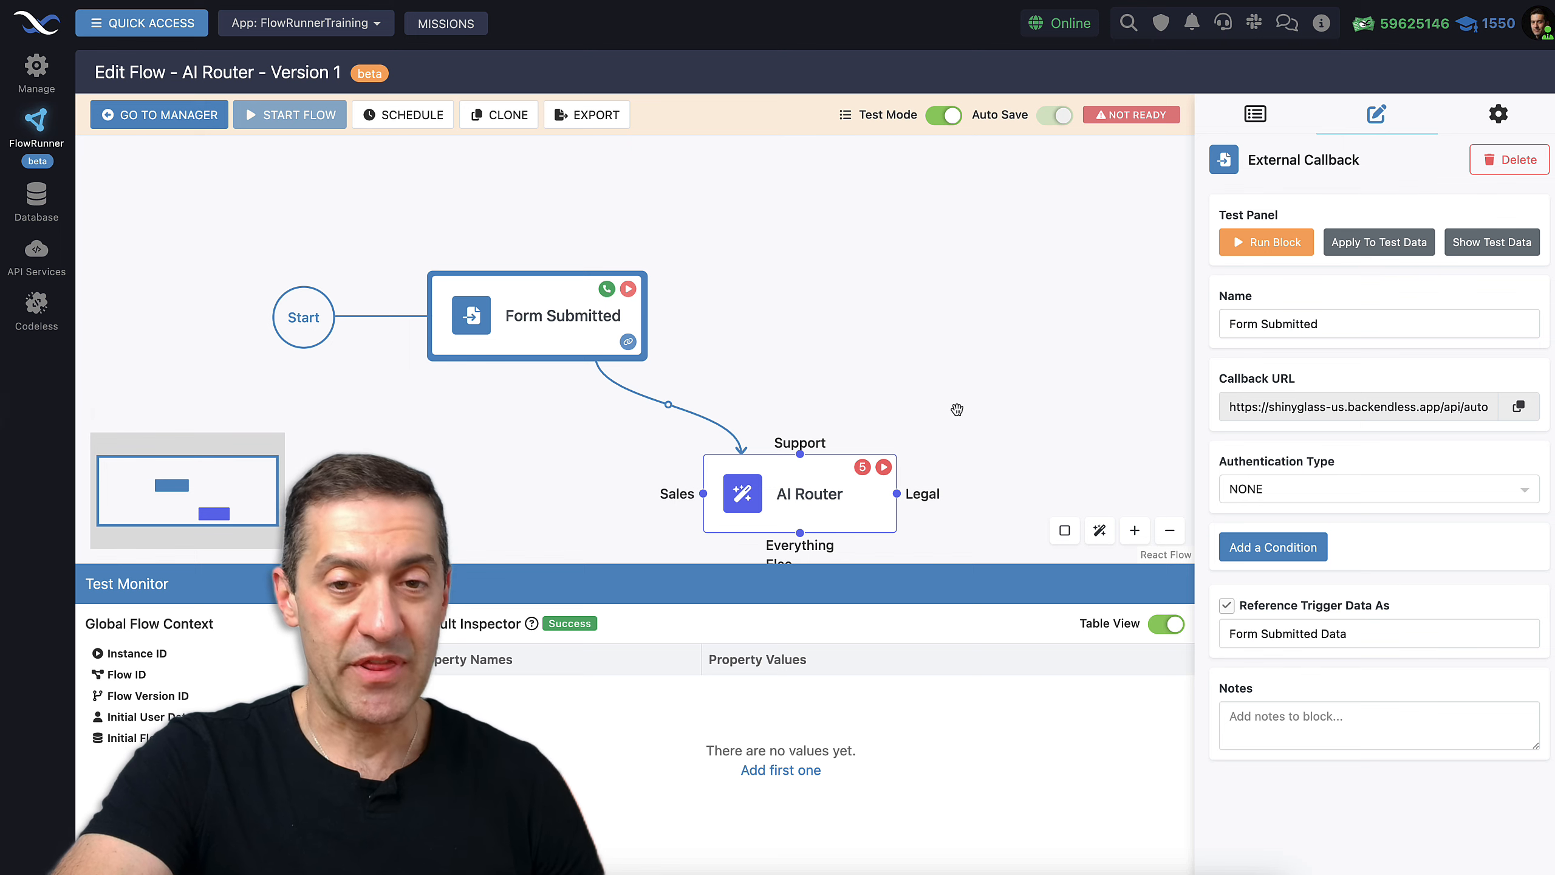
left_click_drag(956, 409, 942, 304)
left_click(773, 395)
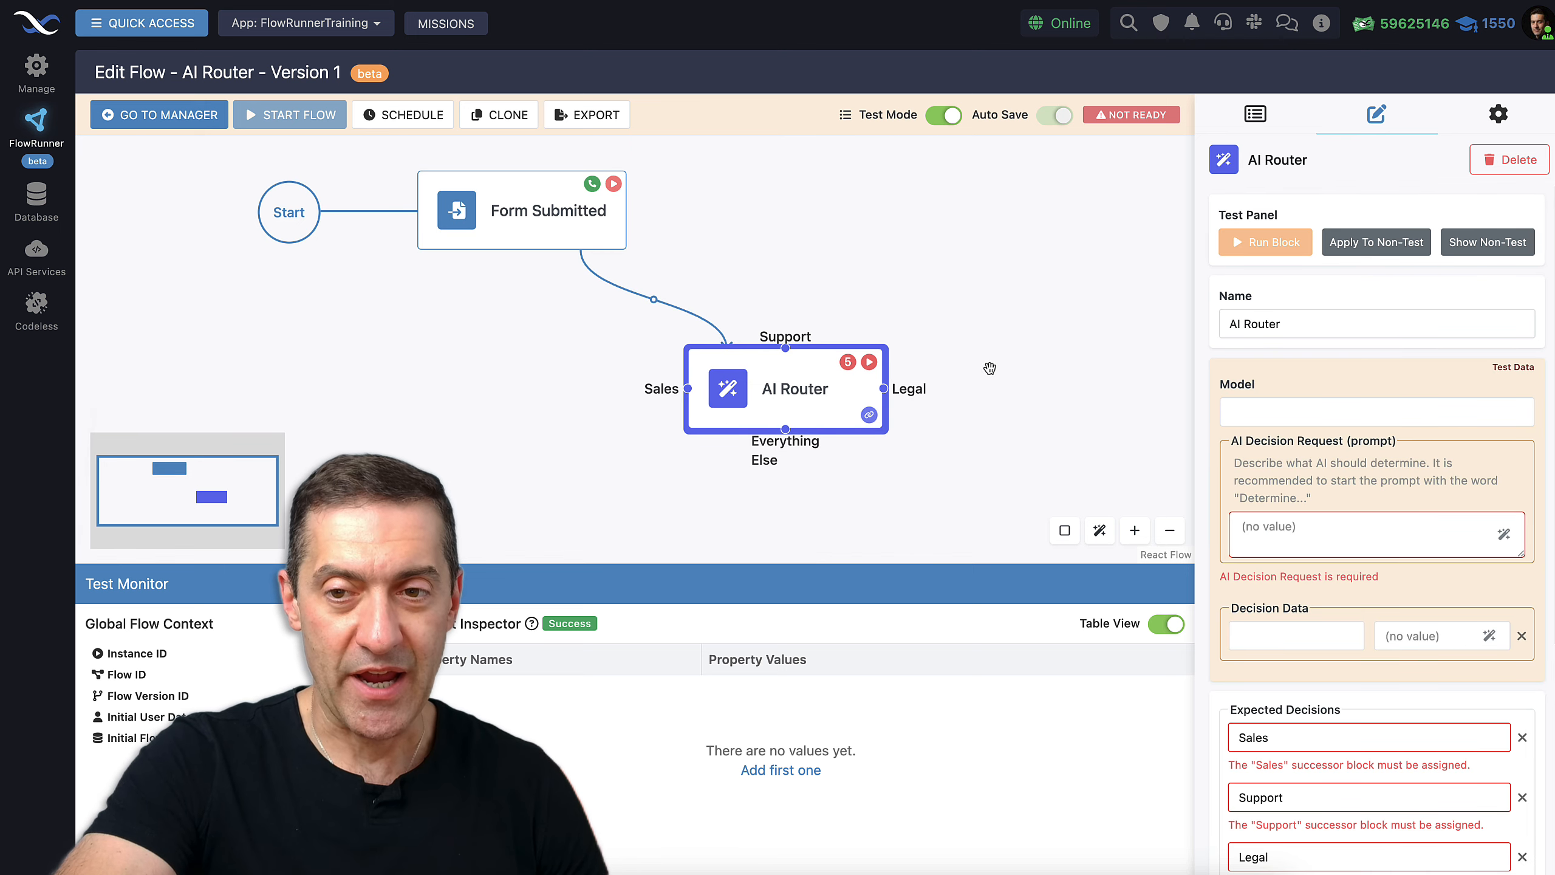
left_click_drag(990, 368, 987, 340)
Turn off Test Mode and write the department-routing prompt in AI Decision Request
left_click(951, 119)
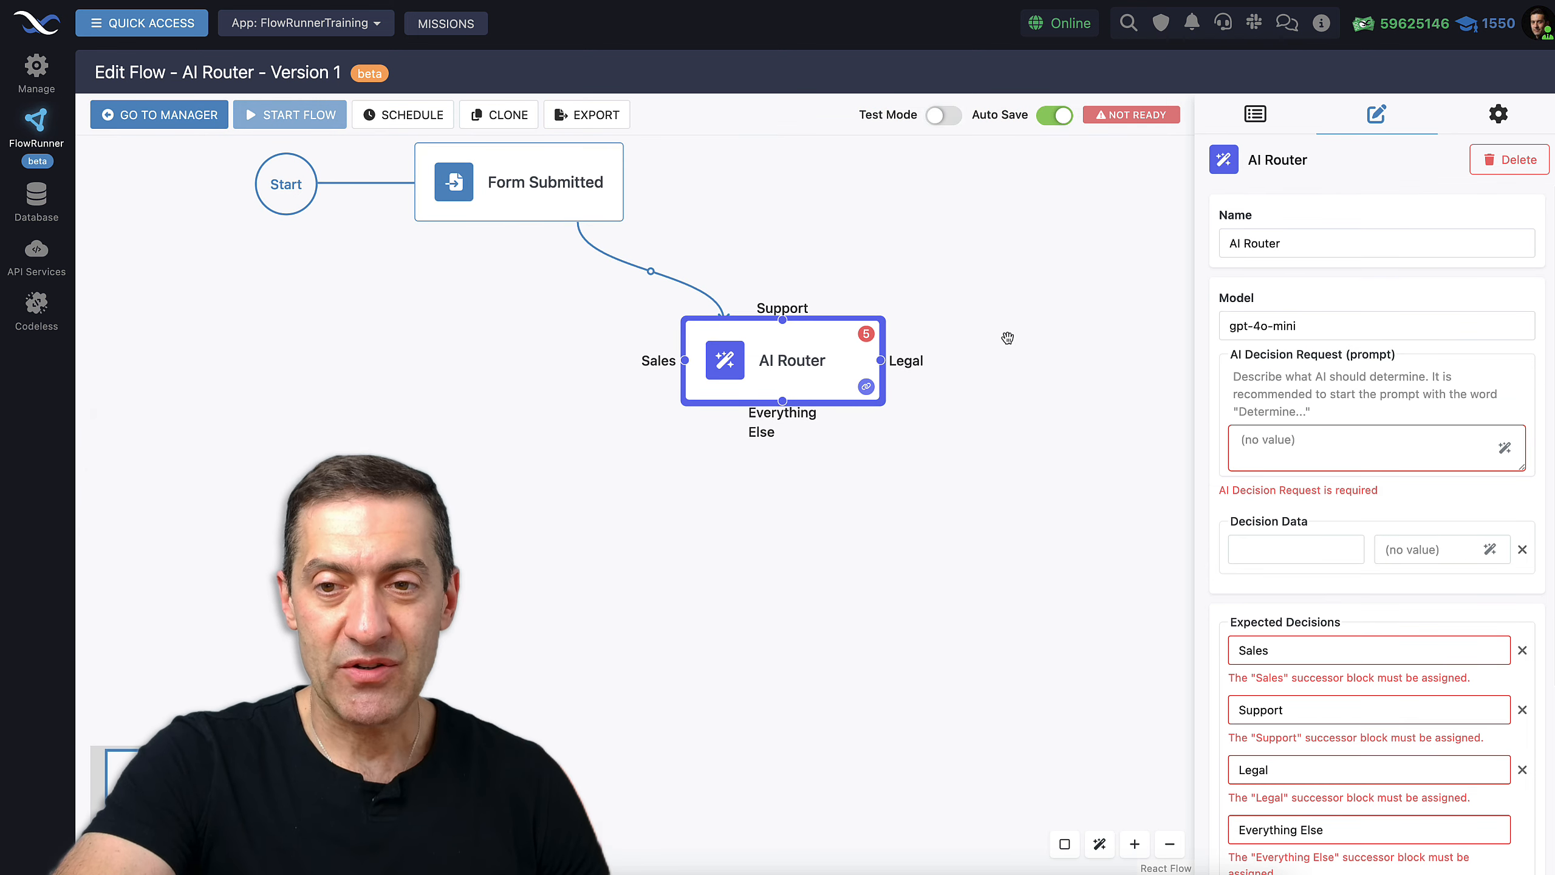
left_click(1299, 447)
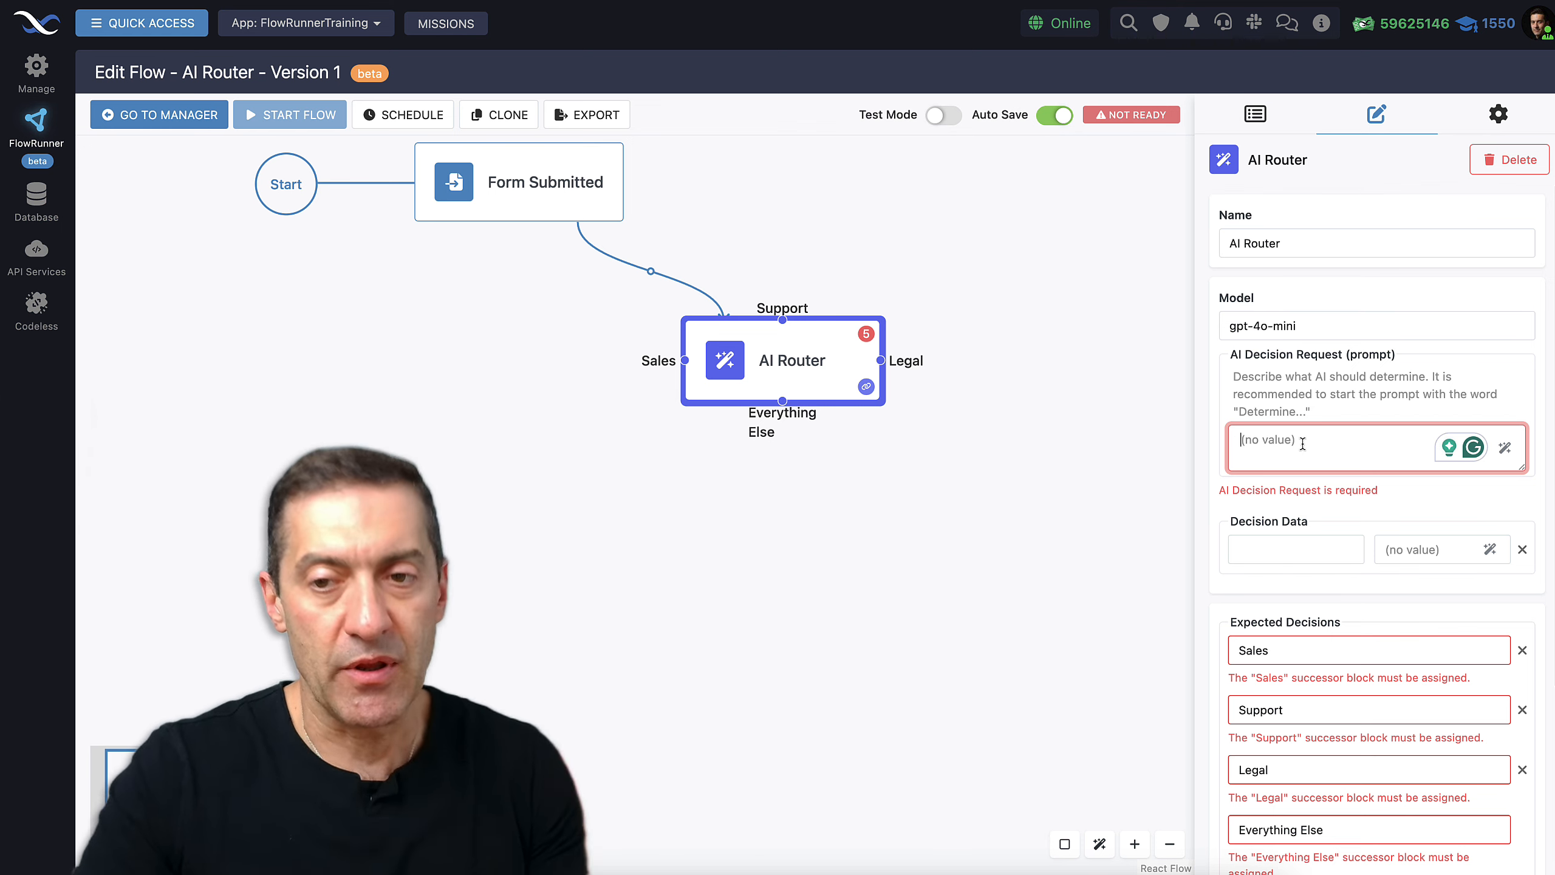
type("Deter")
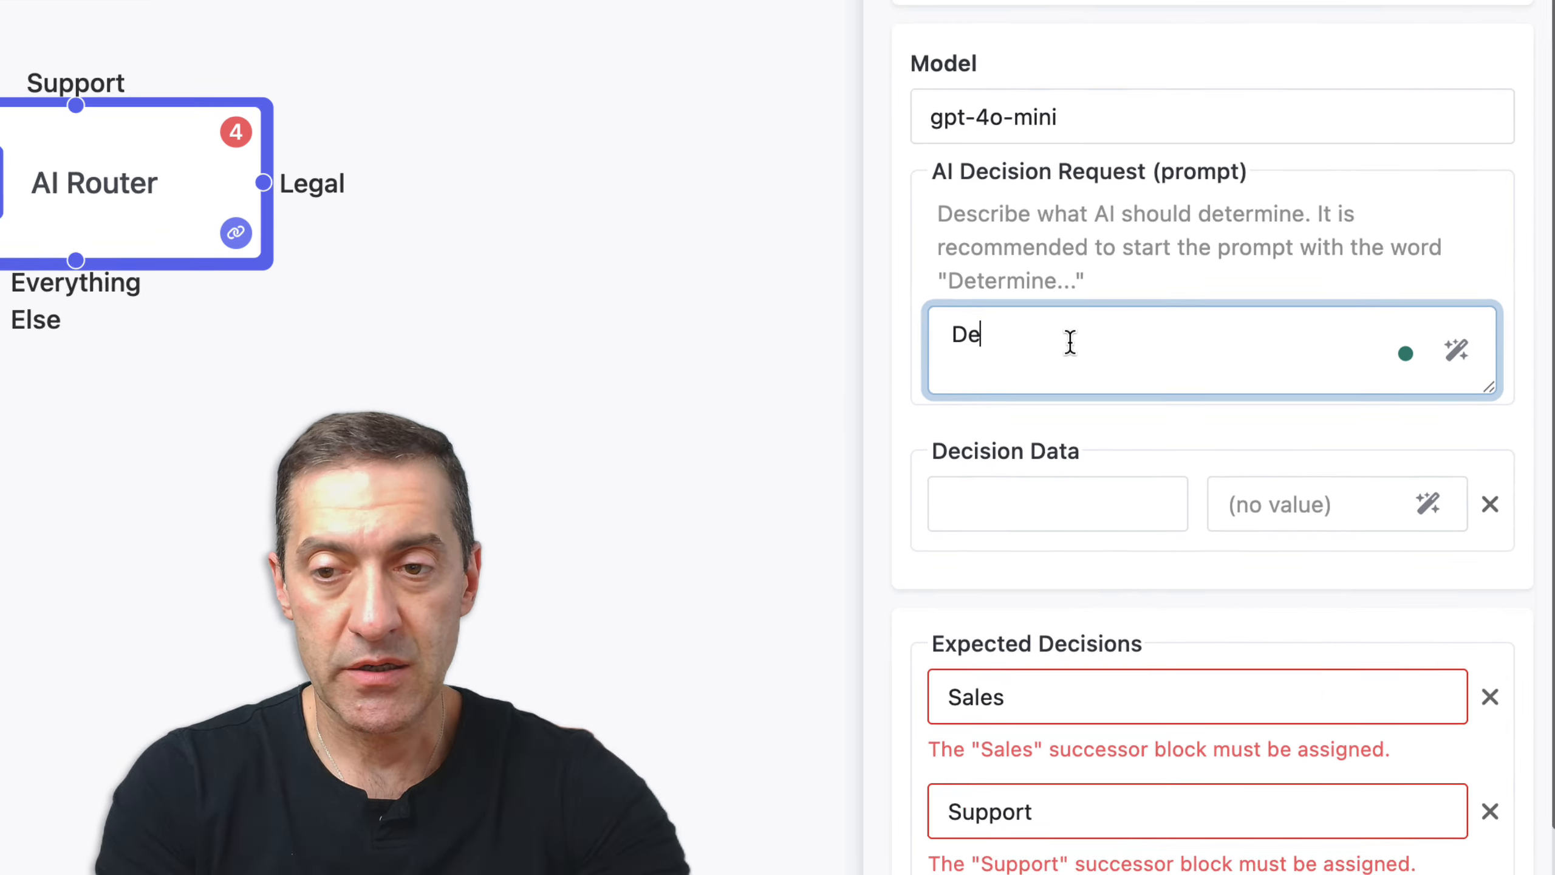
type("mine a department the content should be sent to. ")
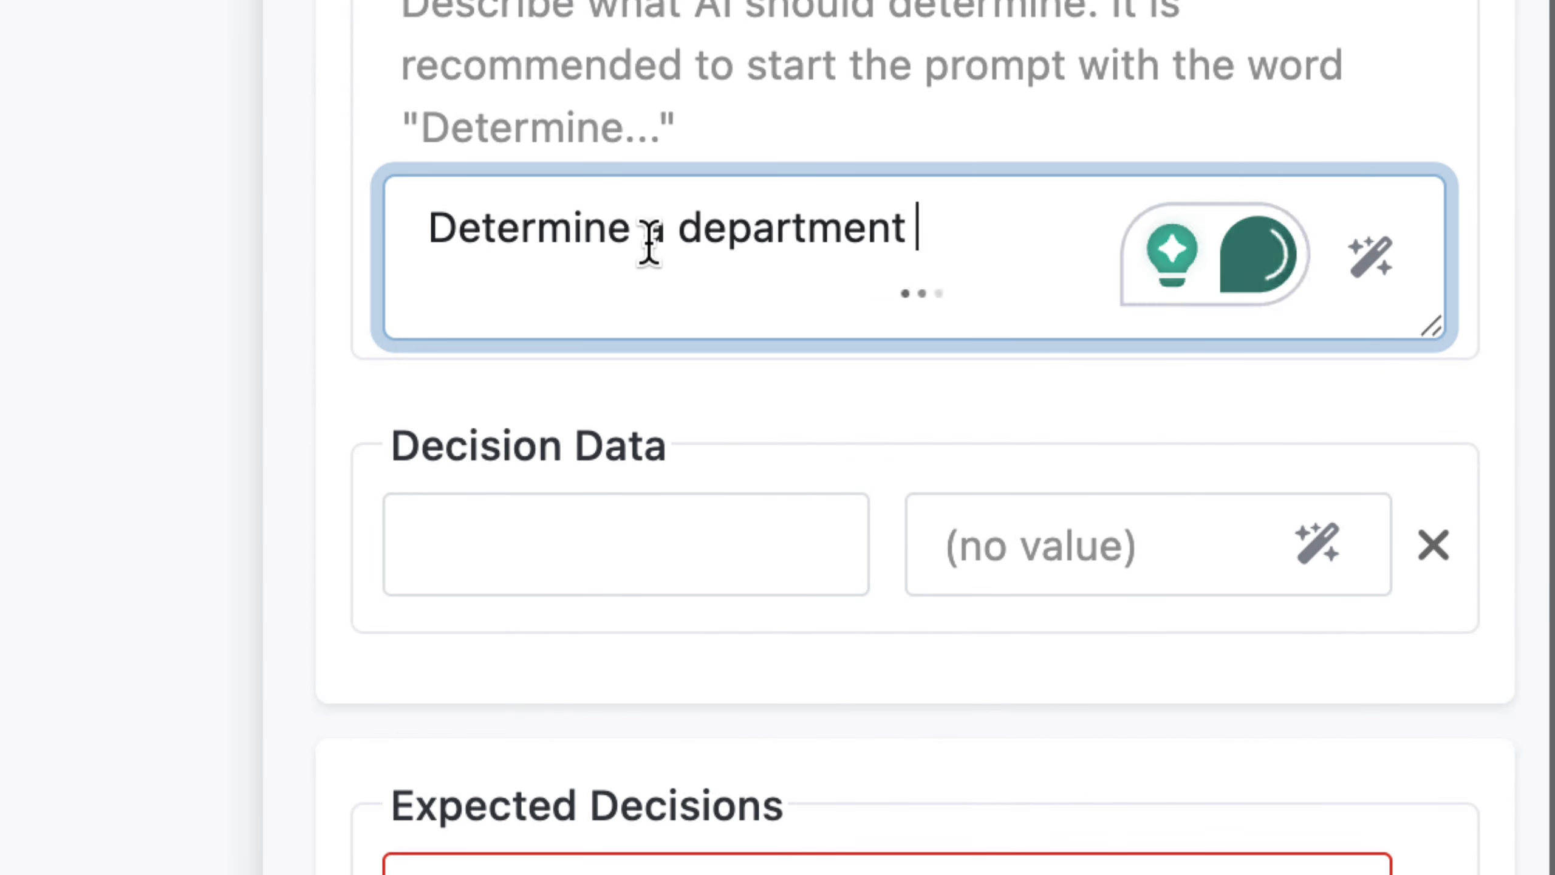
type("The content comes from a form submission.")
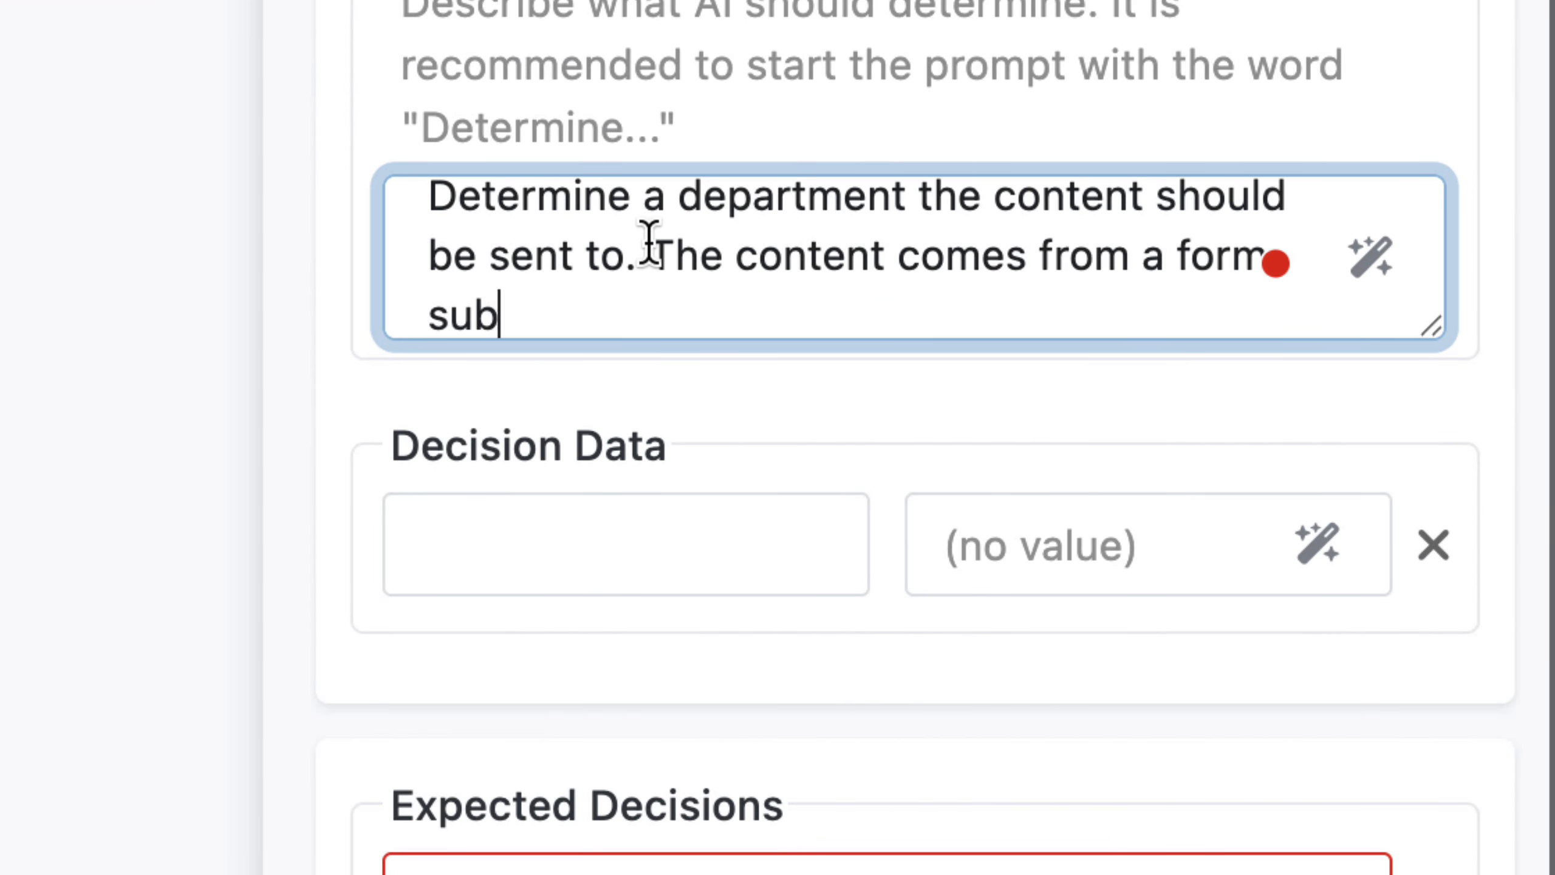
left_click(579, 542)
left_click(646, 241)
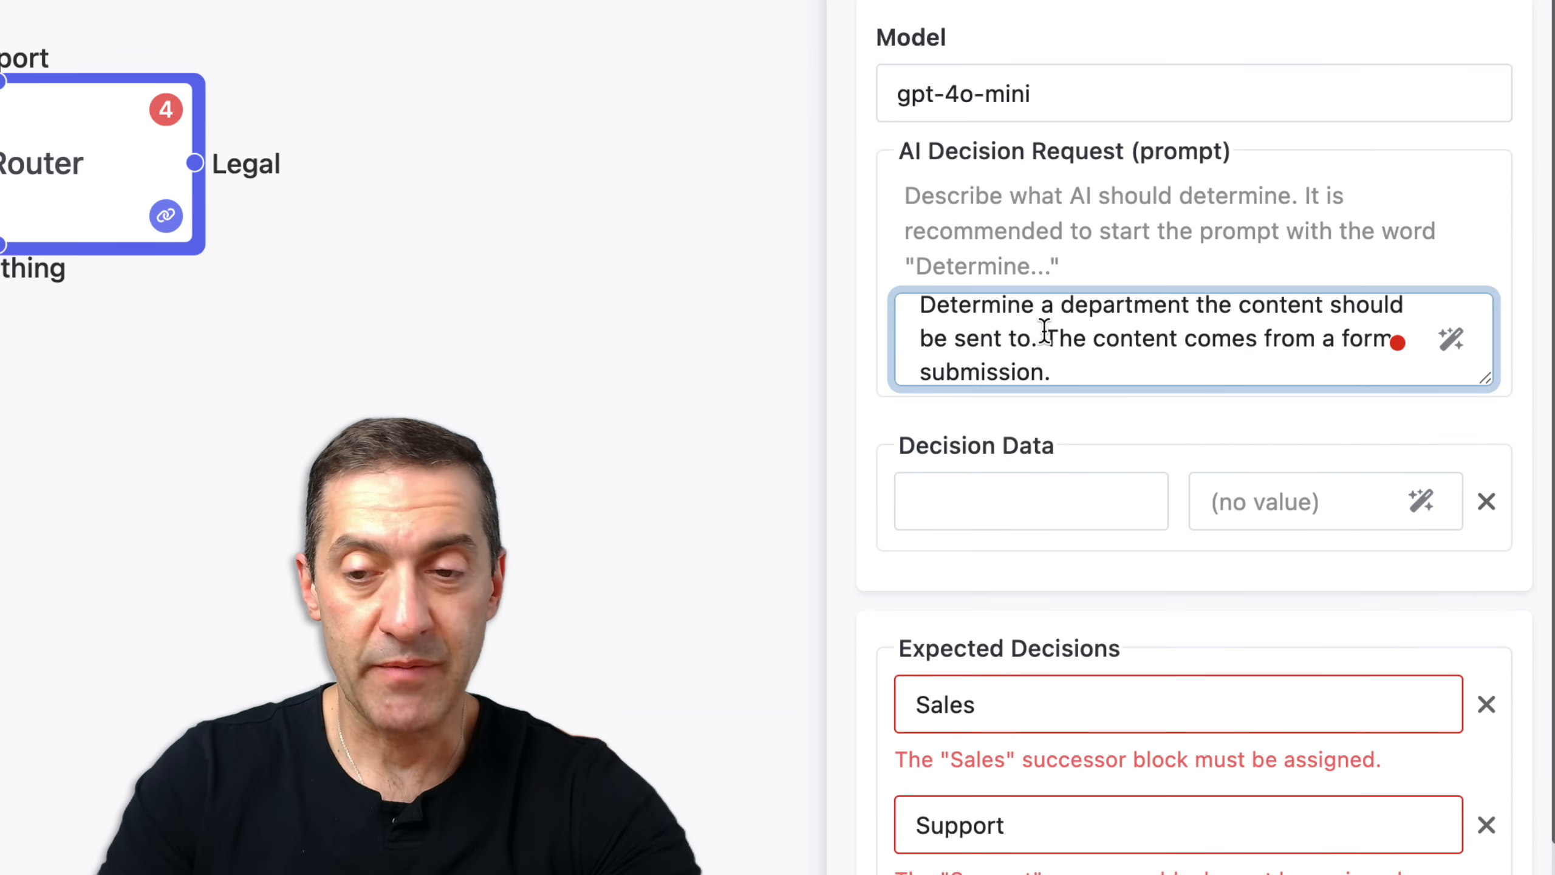
Name the decision data key 'Content' and start building its value expression
left_click(1005, 500)
type("Content")
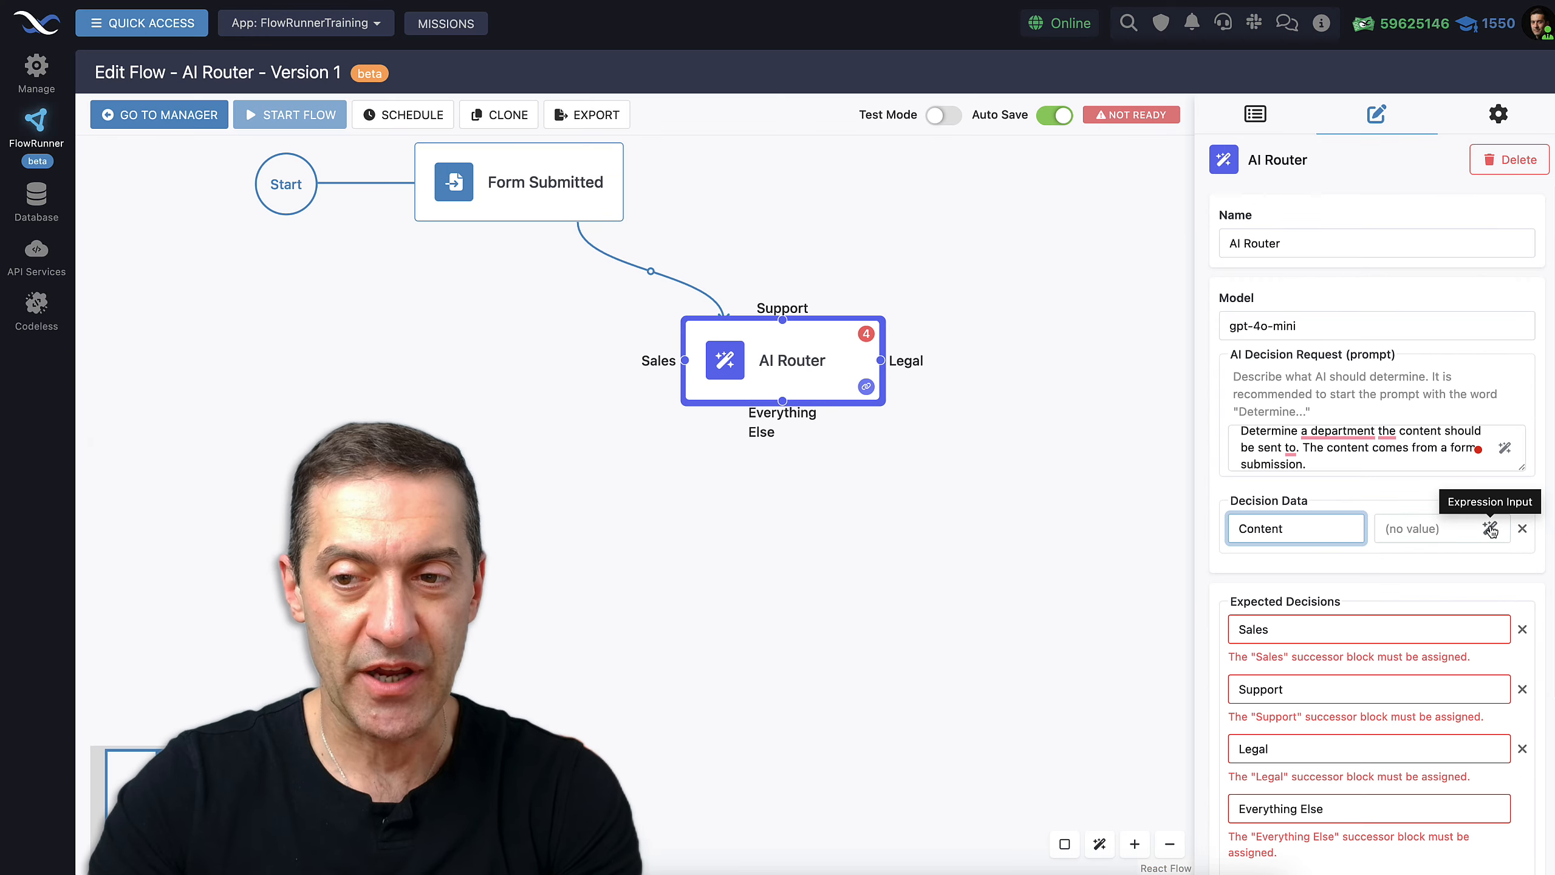
left_click(1490, 529)
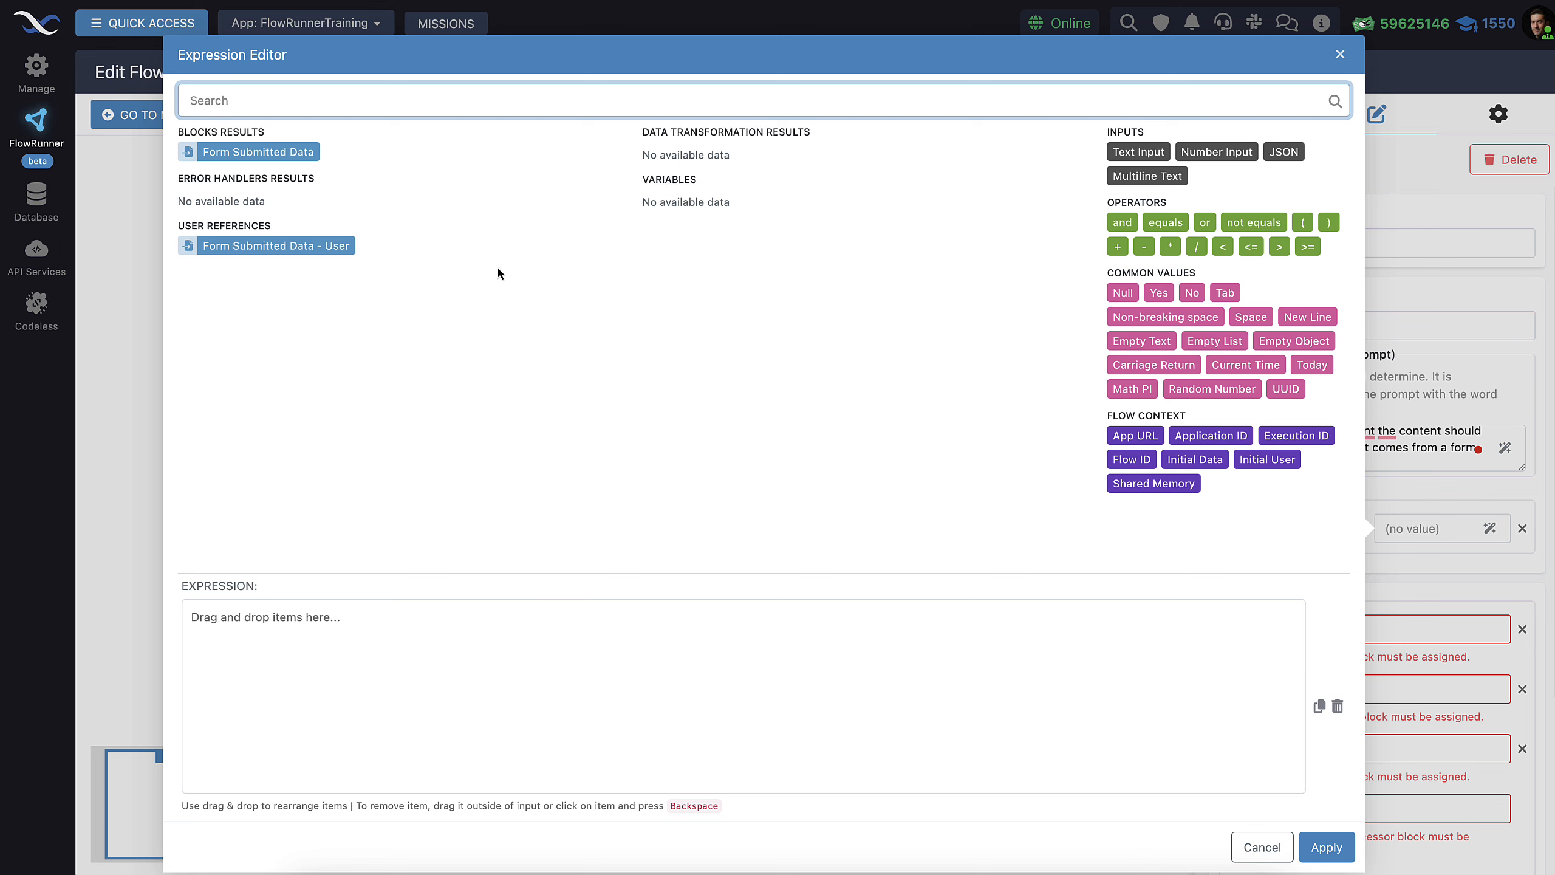
Set the AI Router's Content decision data to Form Submitted Data → comments
left_click(277, 151)
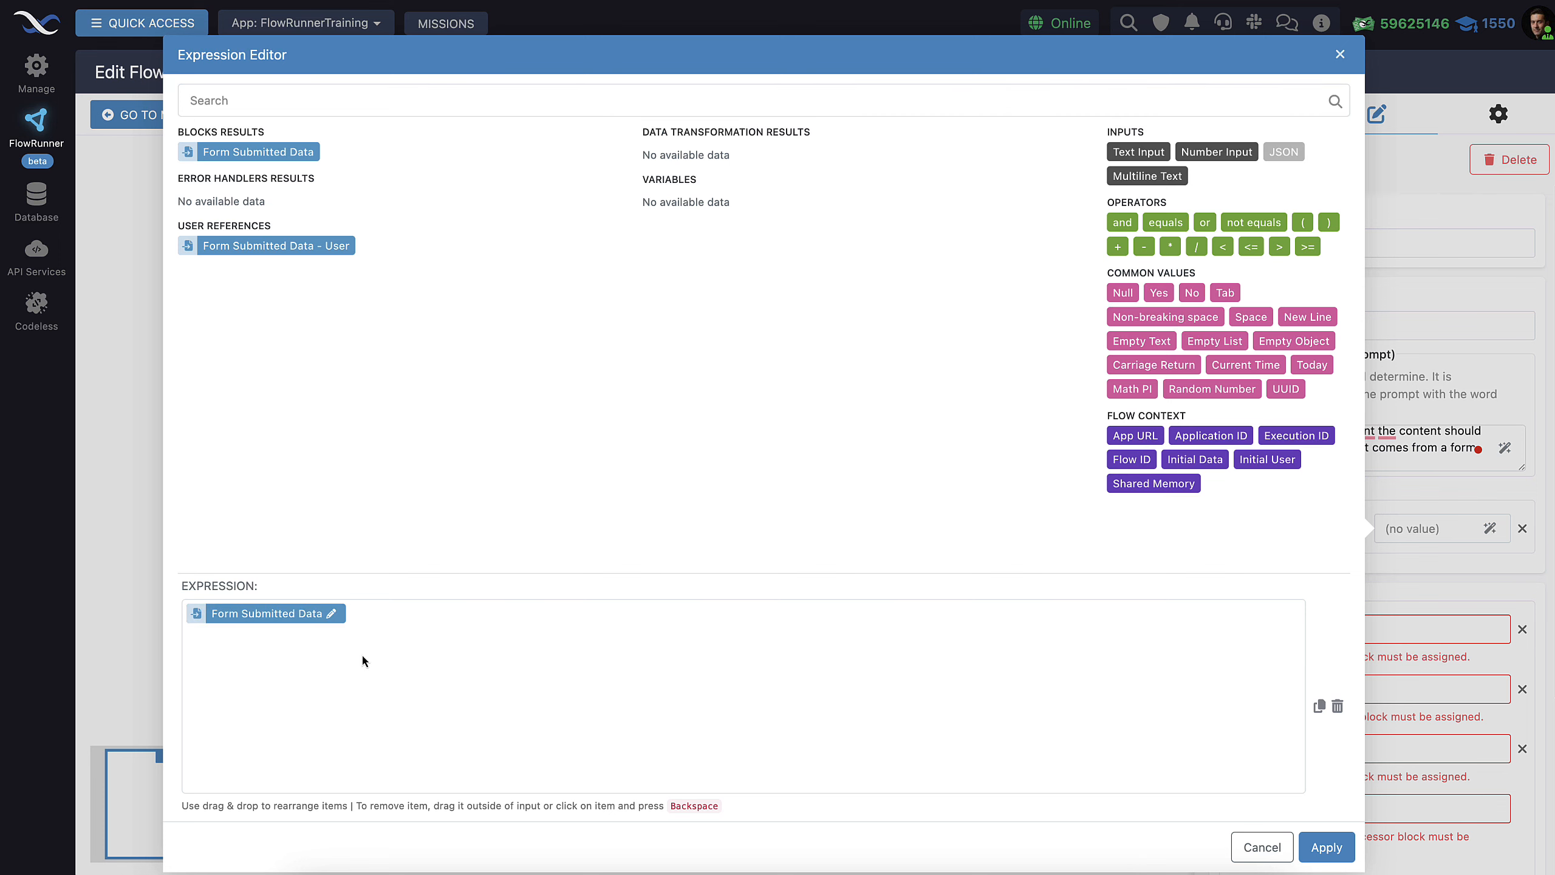
left_click(331, 613)
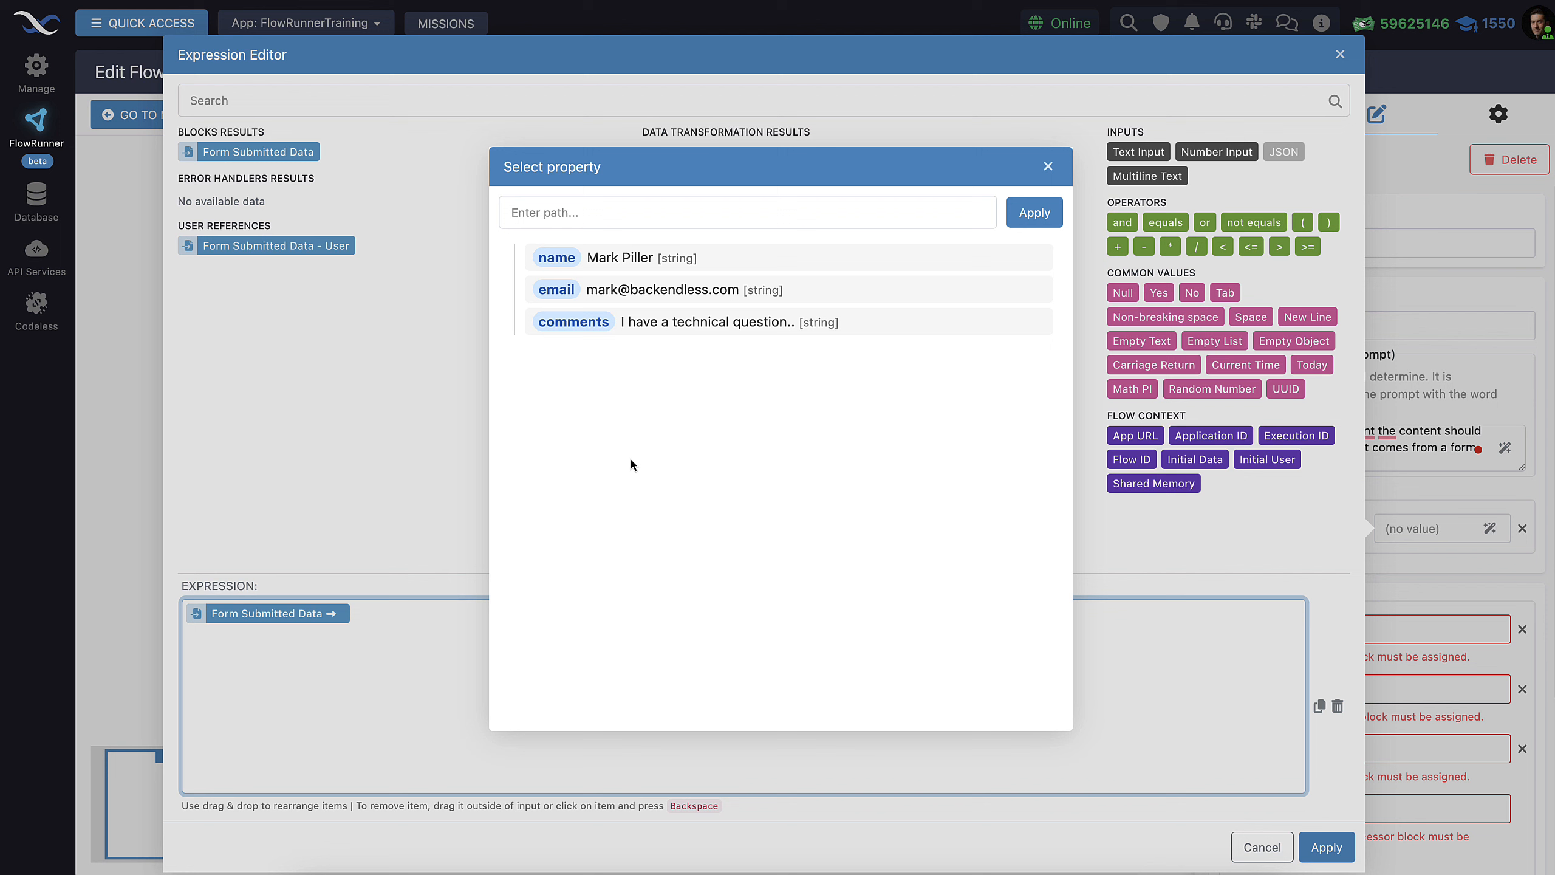
left_click(558, 323)
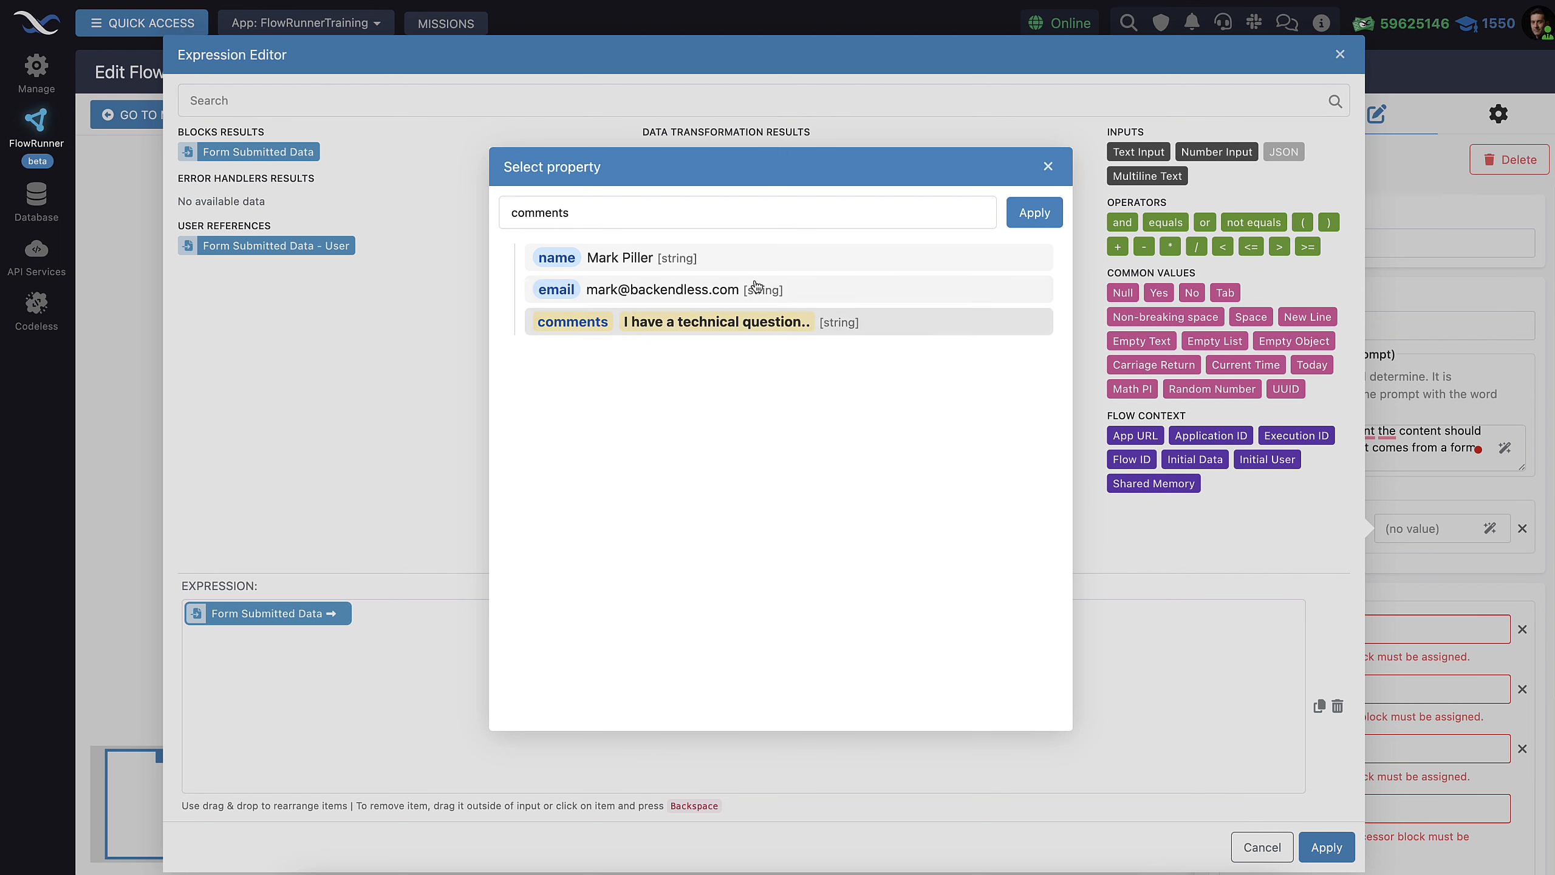
left_click(1035, 213)
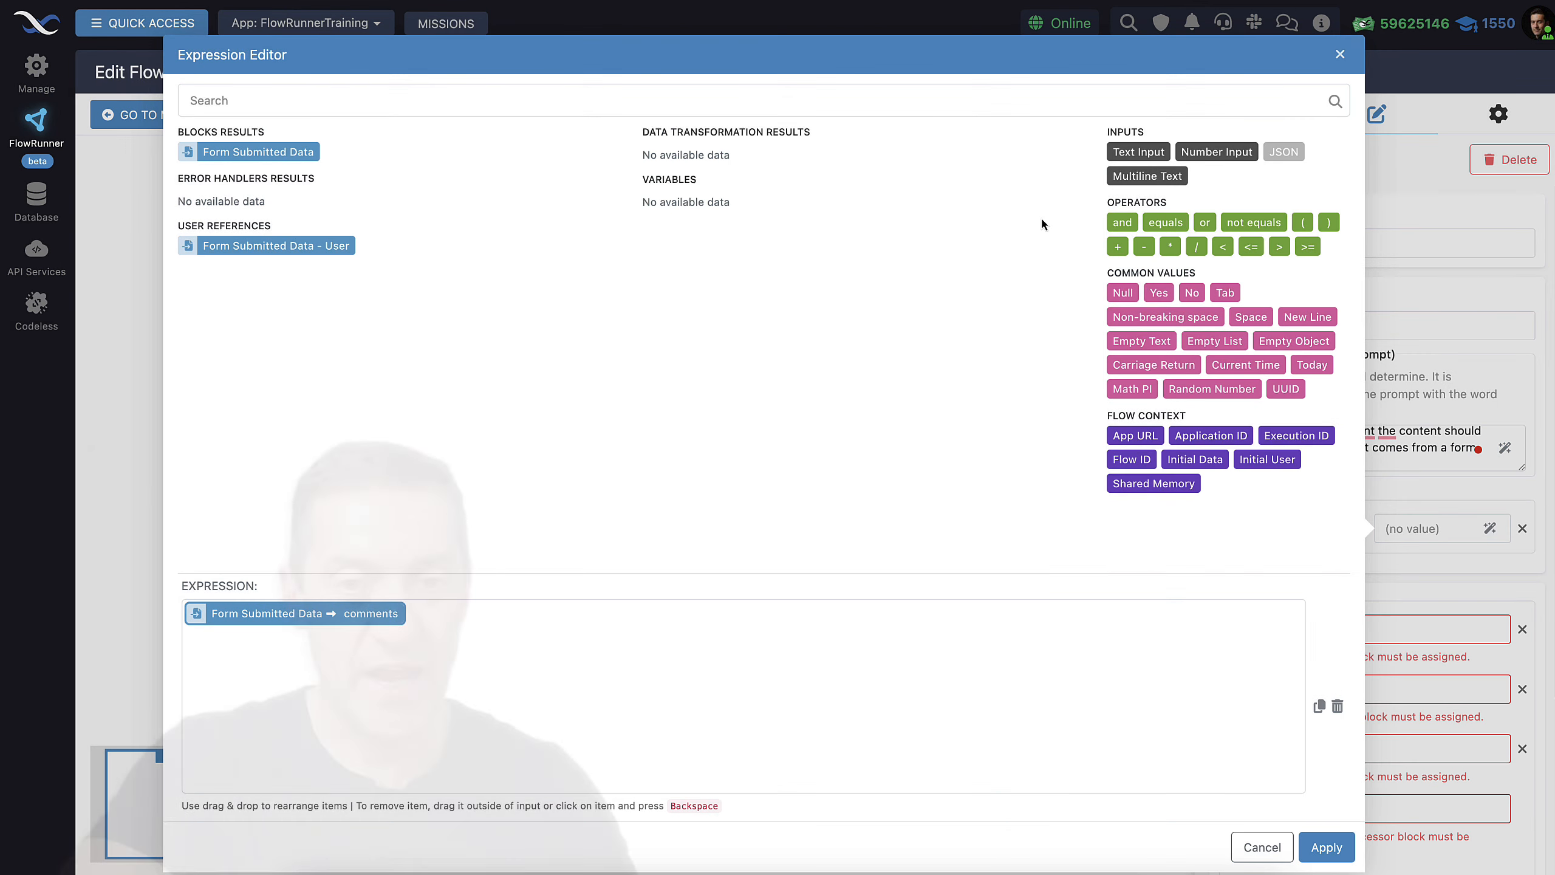
left_click(1326, 847)
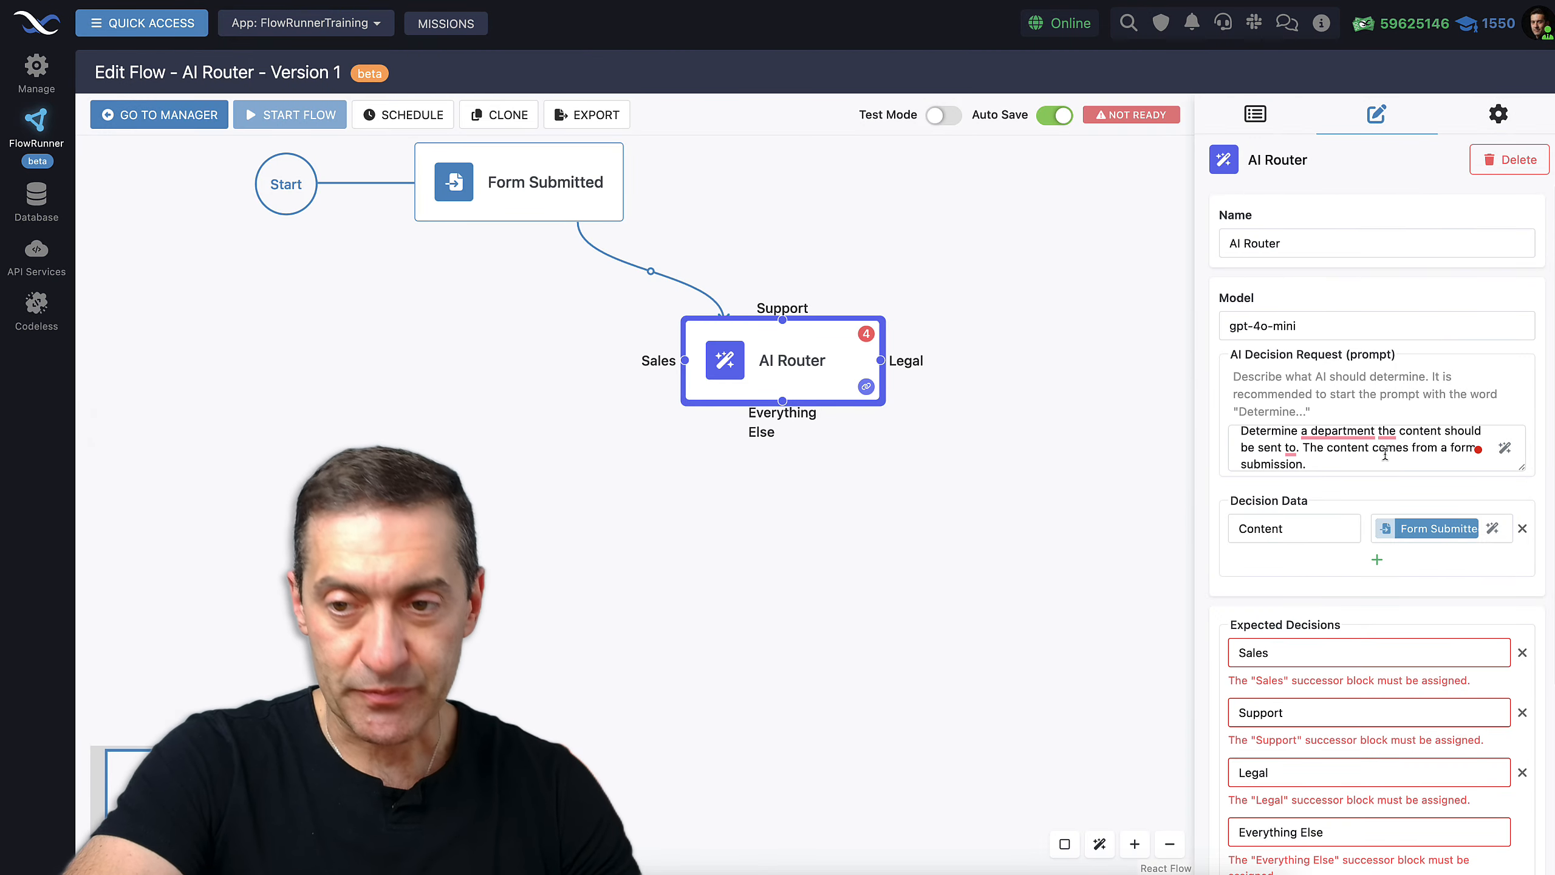
Add a FlowLogger Log Message block to the flow canvas
scroll(1385, 453, "down", 1)
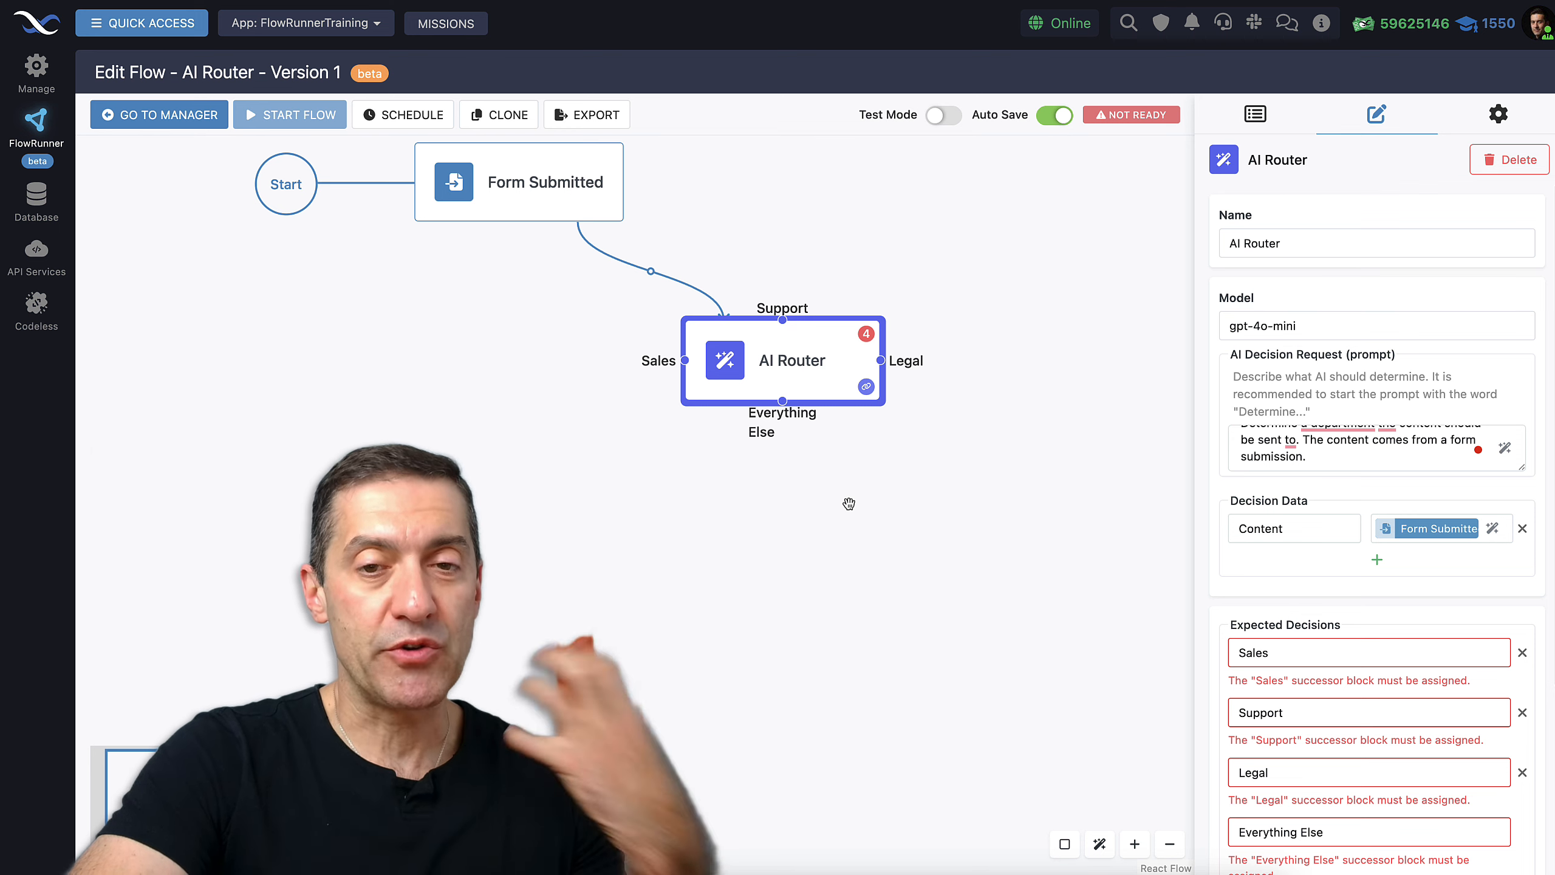
scroll(1347, 692, "down", 2)
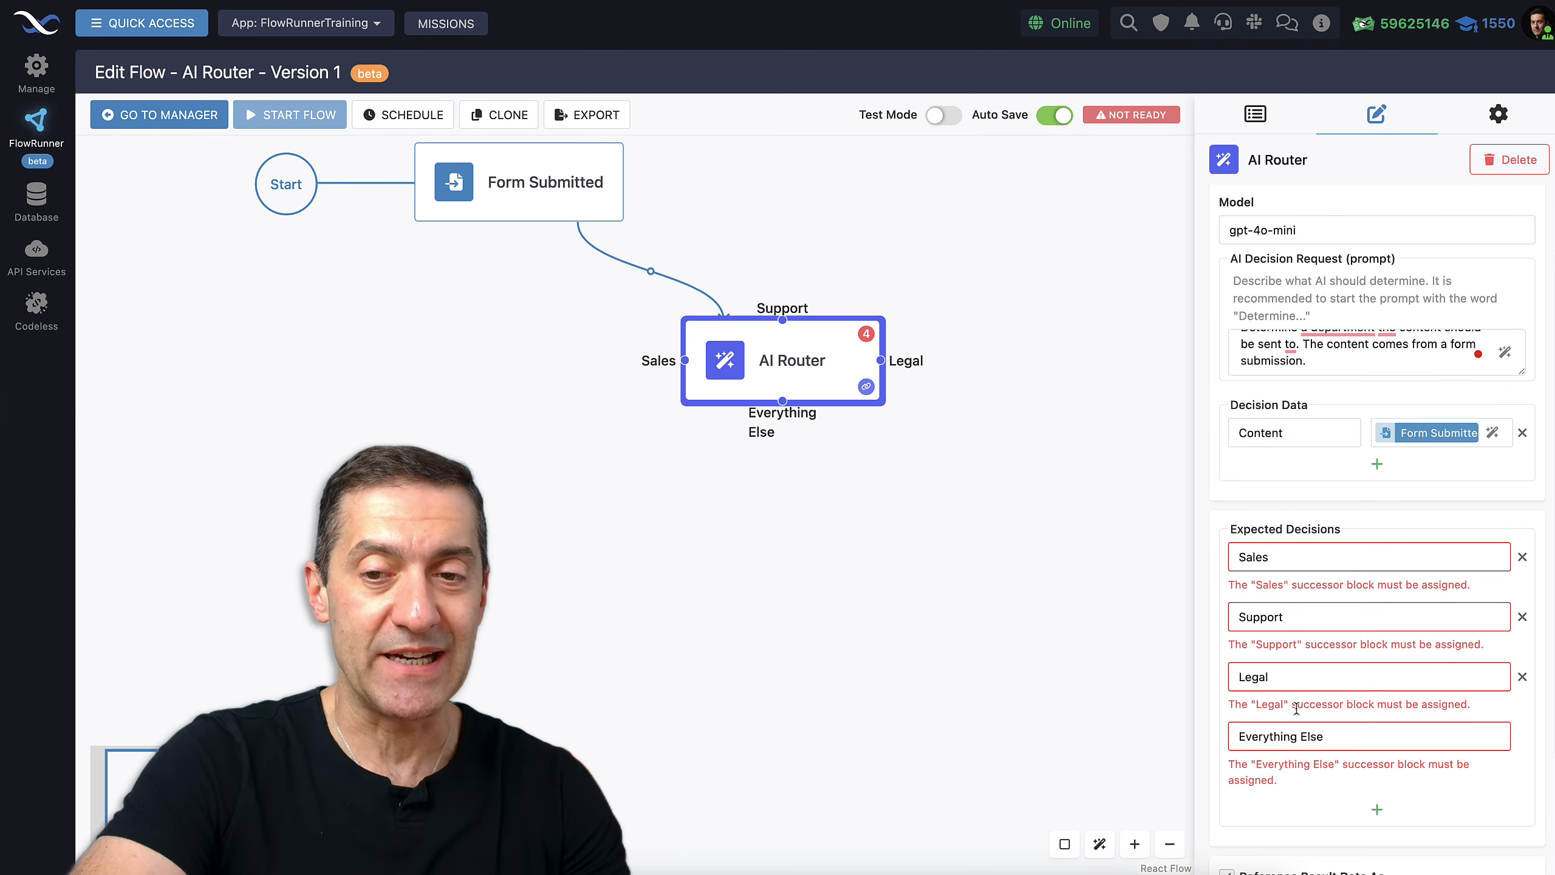
left_click(1256, 116)
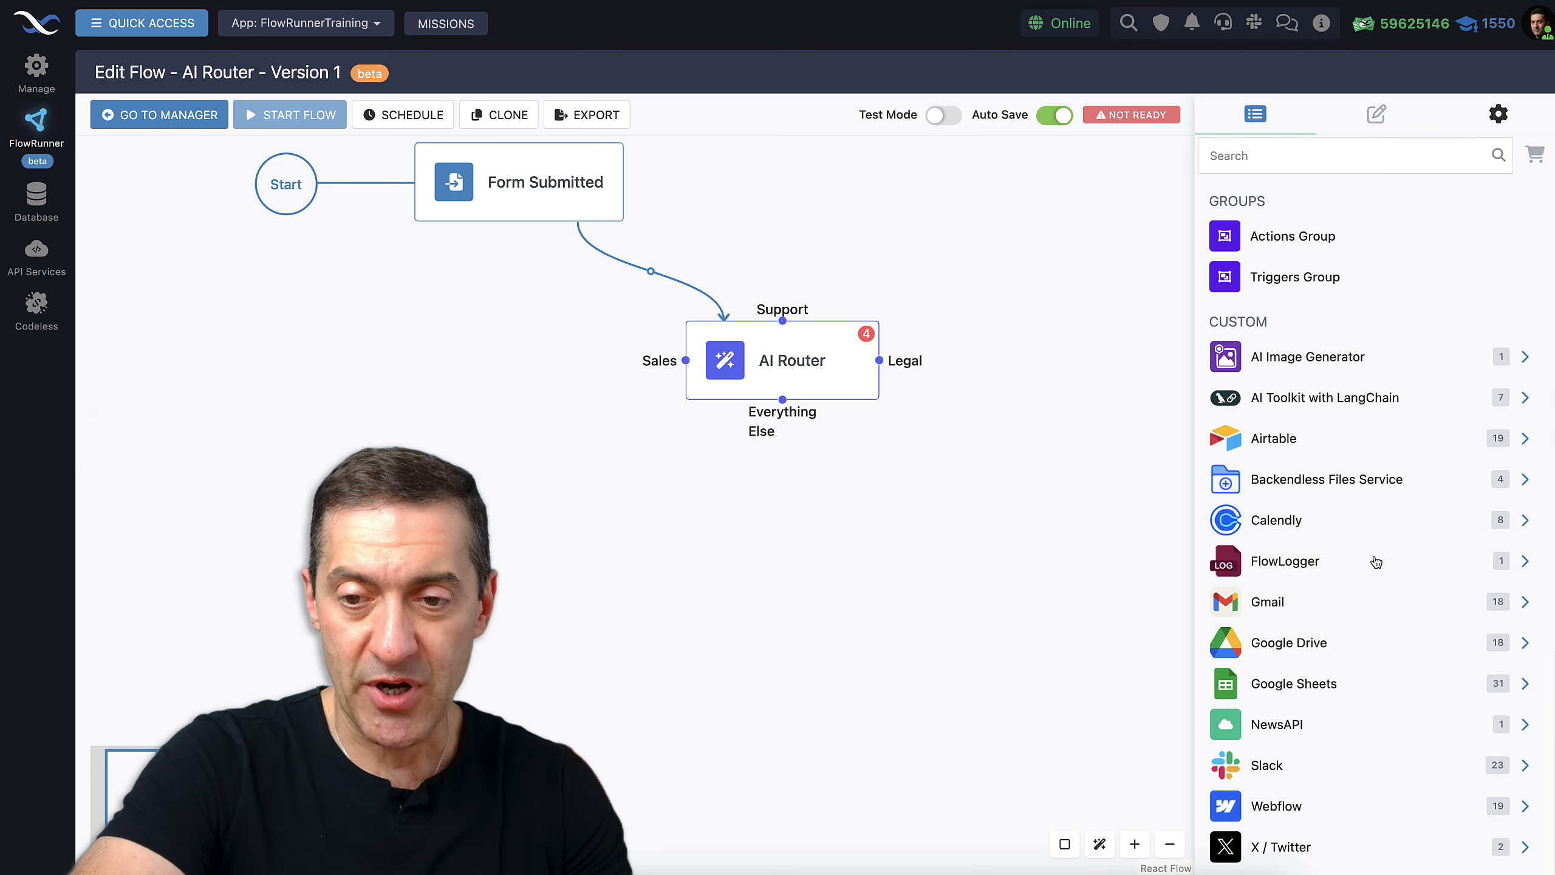
left_click(1309, 573)
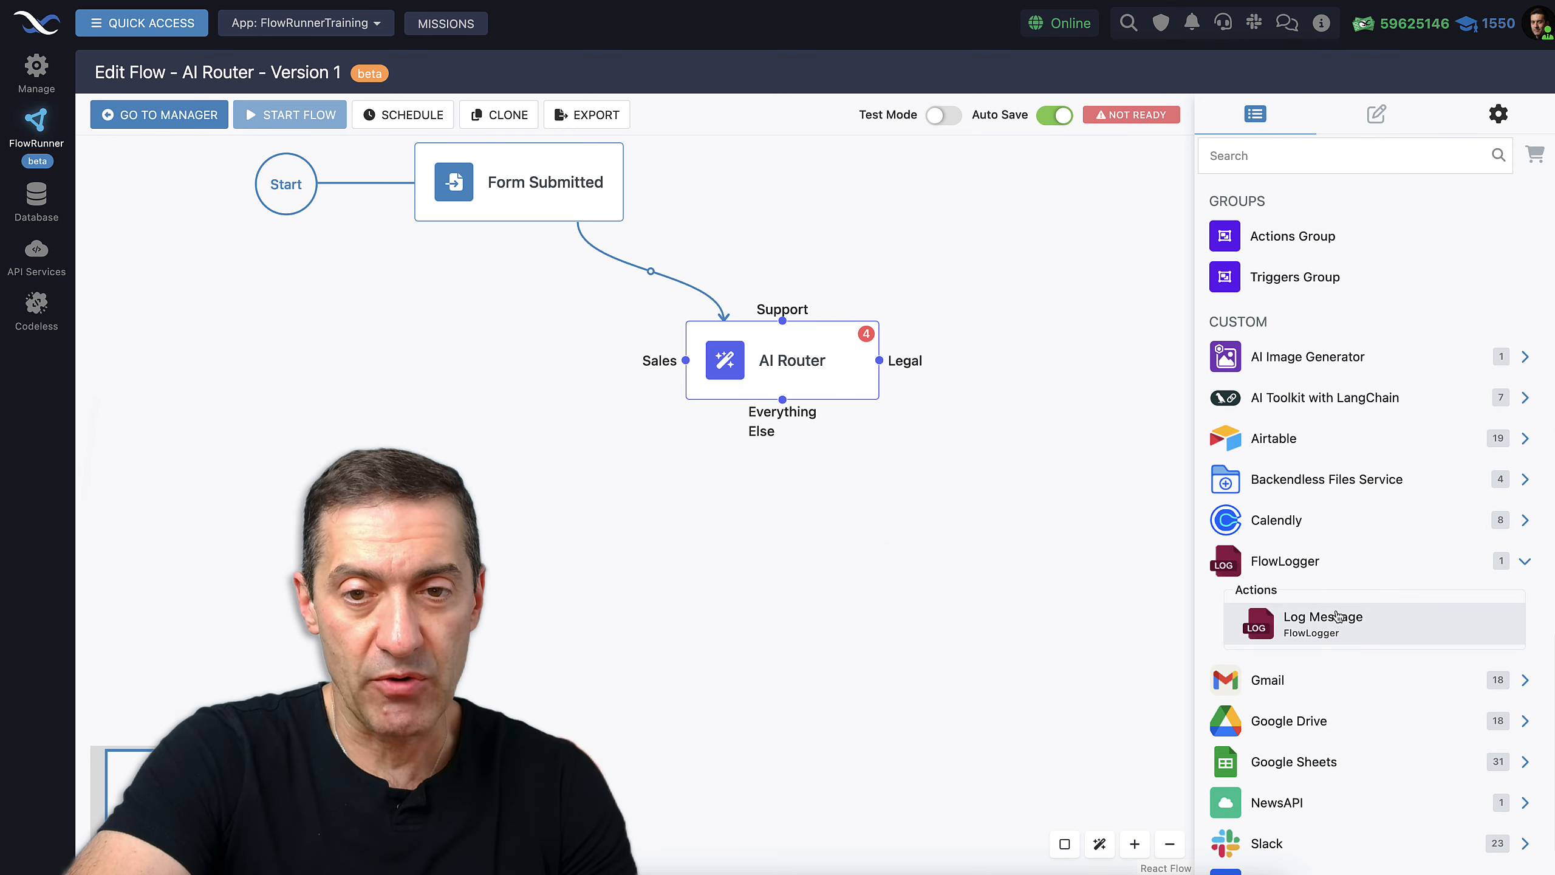
left_click_drag(1339, 617, 404, 521)
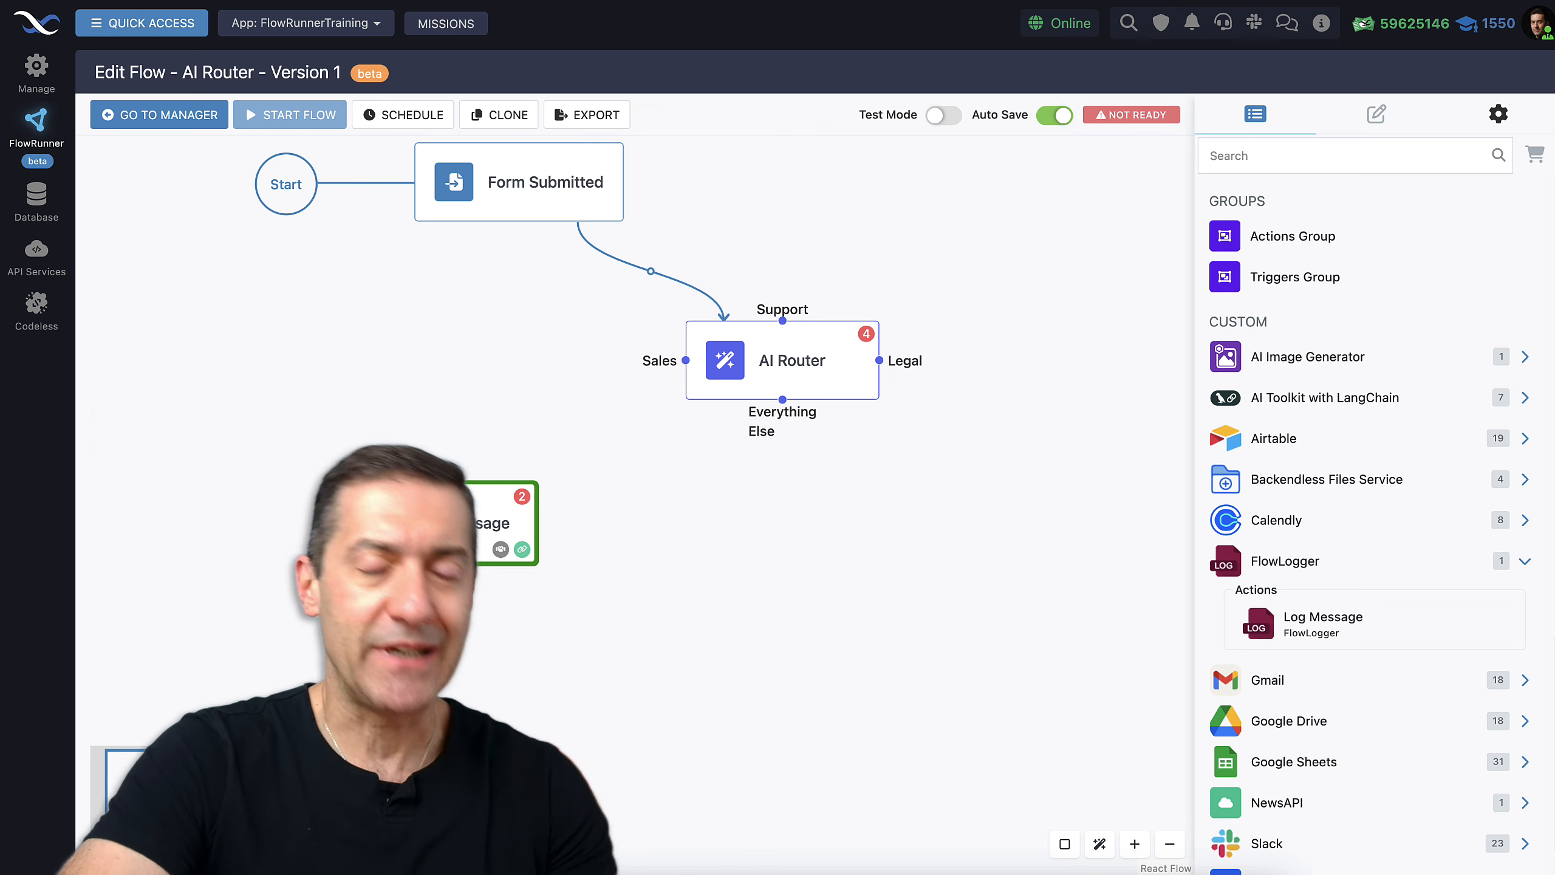
Connect the AI Router's Sales decision to the Log Message block and start its 'Contact Sales' message
scroll(761, 652, "down", 2)
left_click_drag(743, 666, 747, 654)
left_click(714, 376)
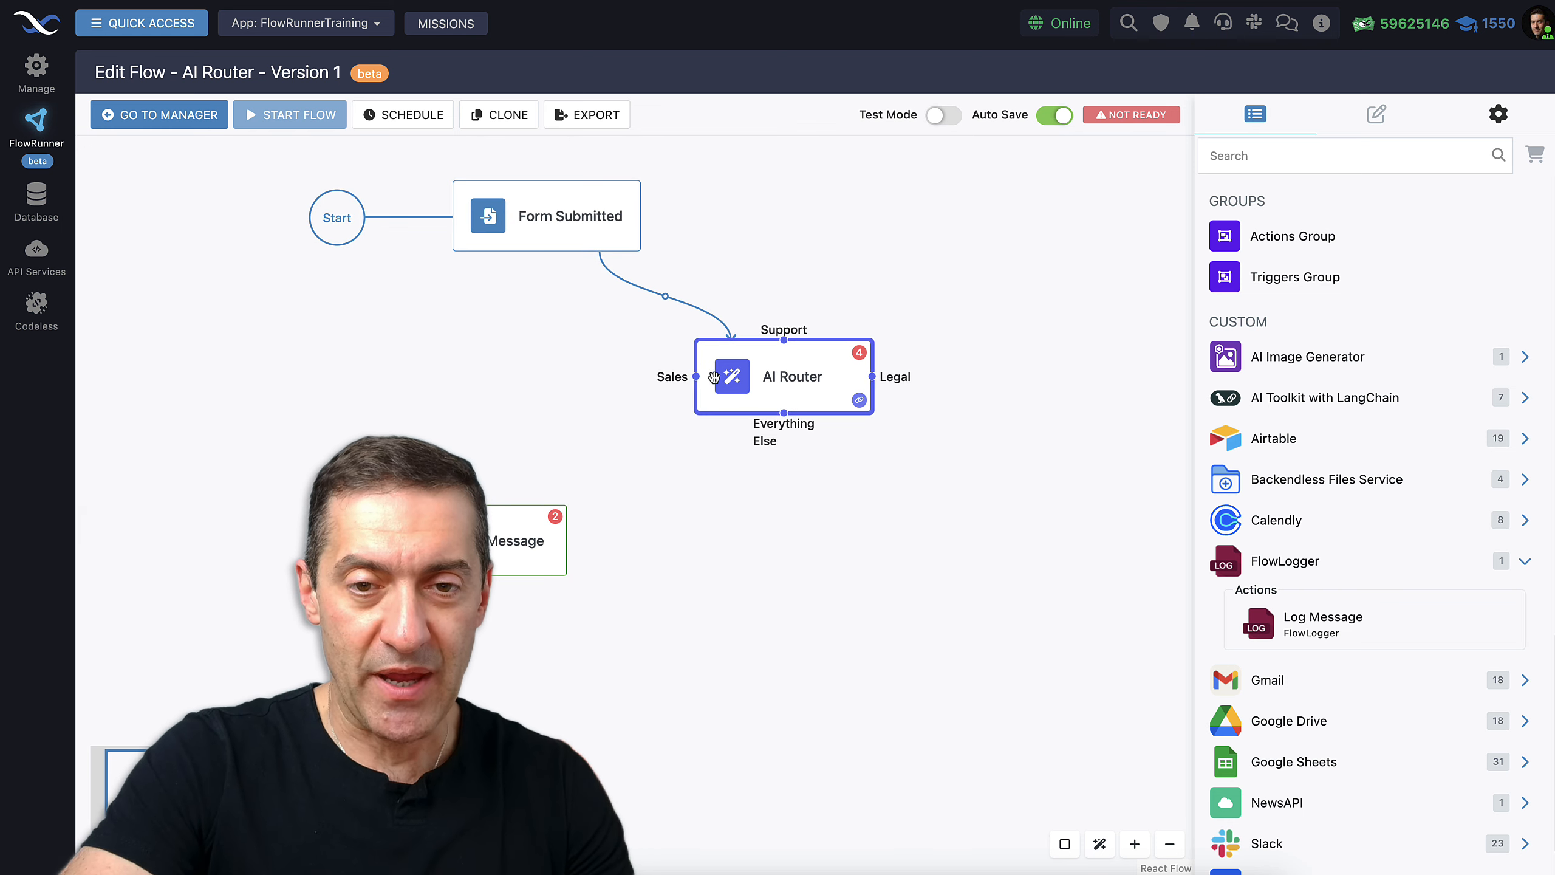
left_click_drag(696, 376, 496, 549)
left_click(1275, 398)
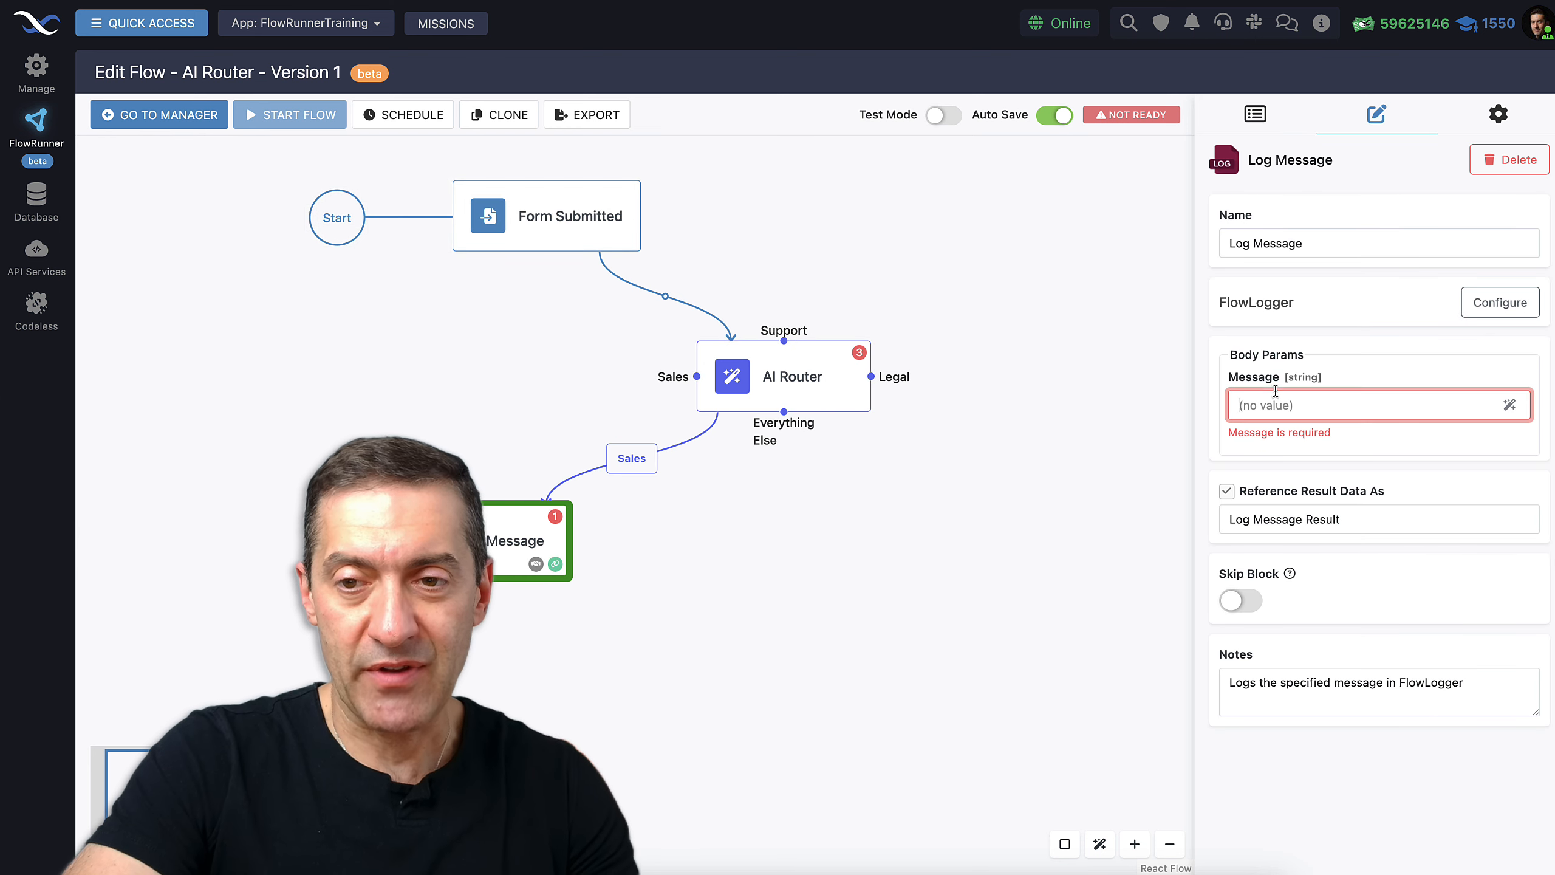
type("ct Sales")
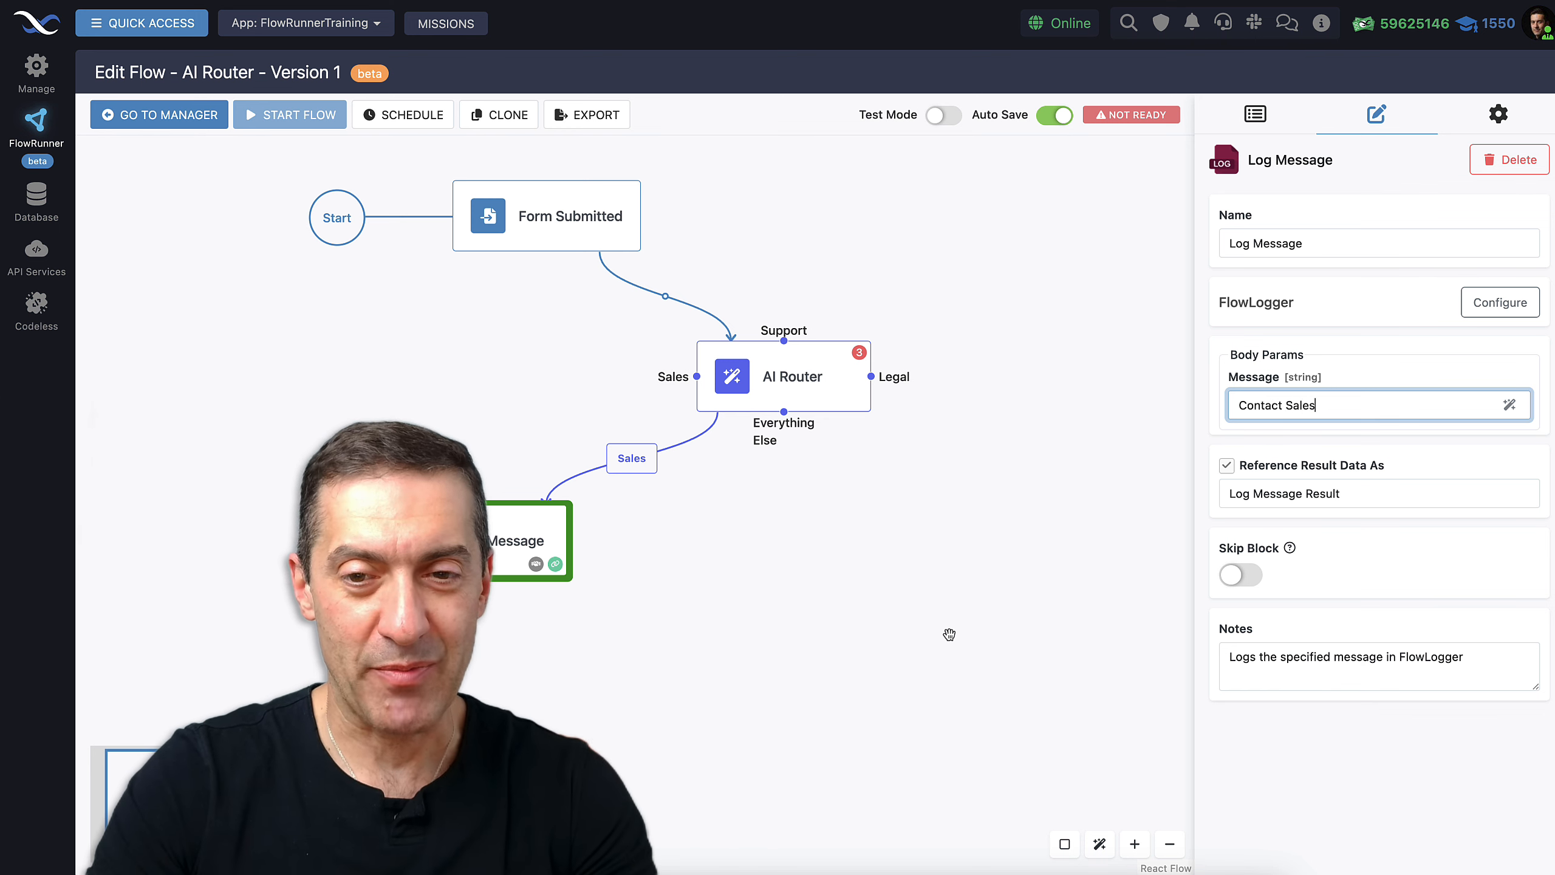
Duplicate the Log Message block and connect the Support decision to the copy
left_click(949, 634)
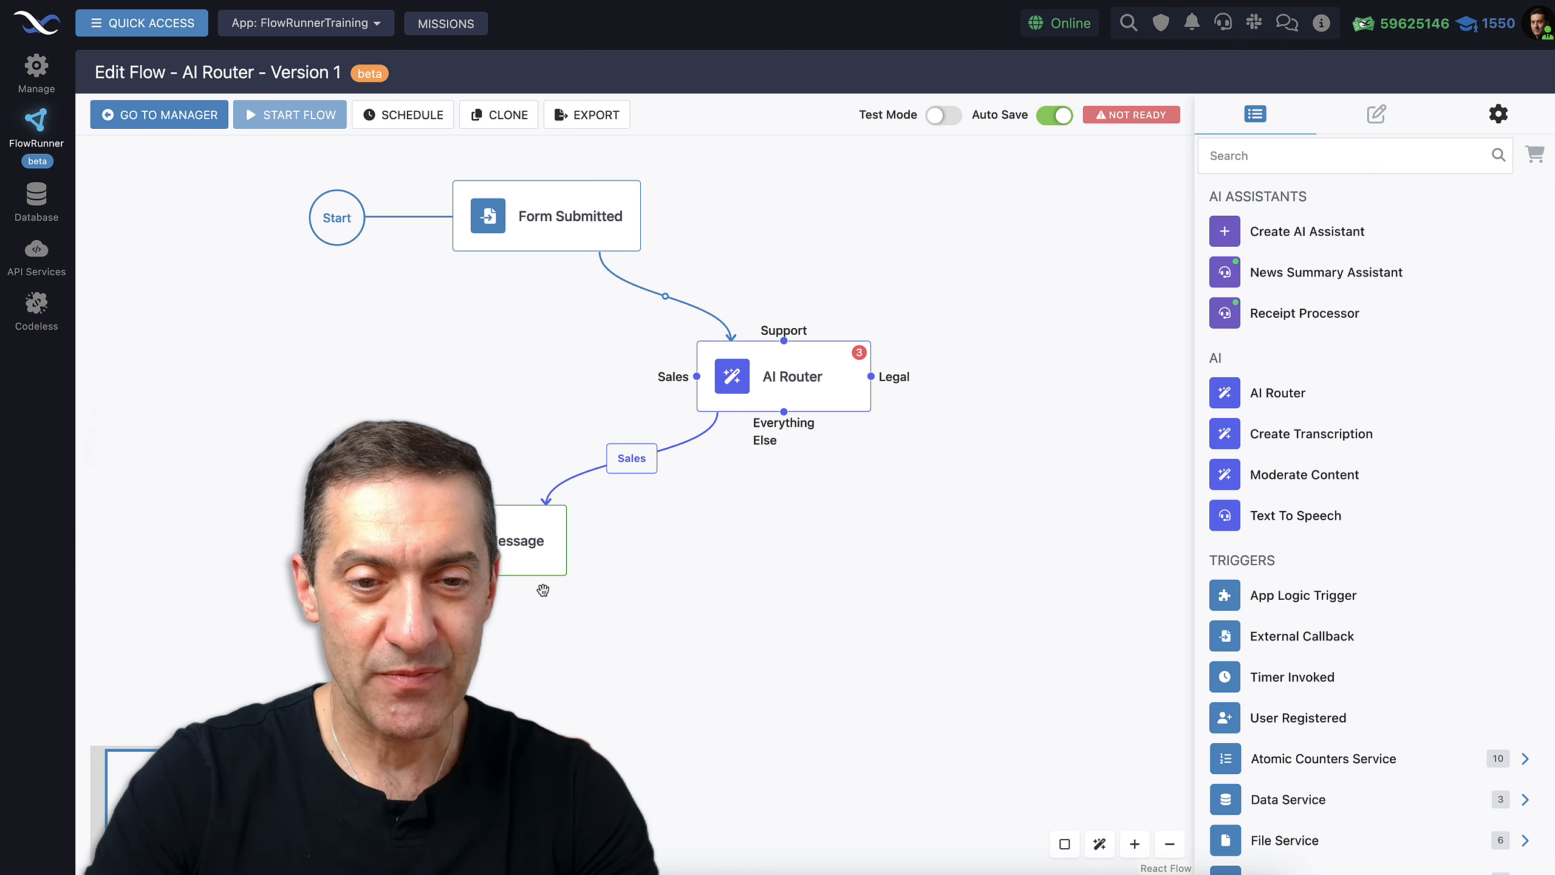
left_click(480, 554)
key("super+c")
left_click(564, 658)
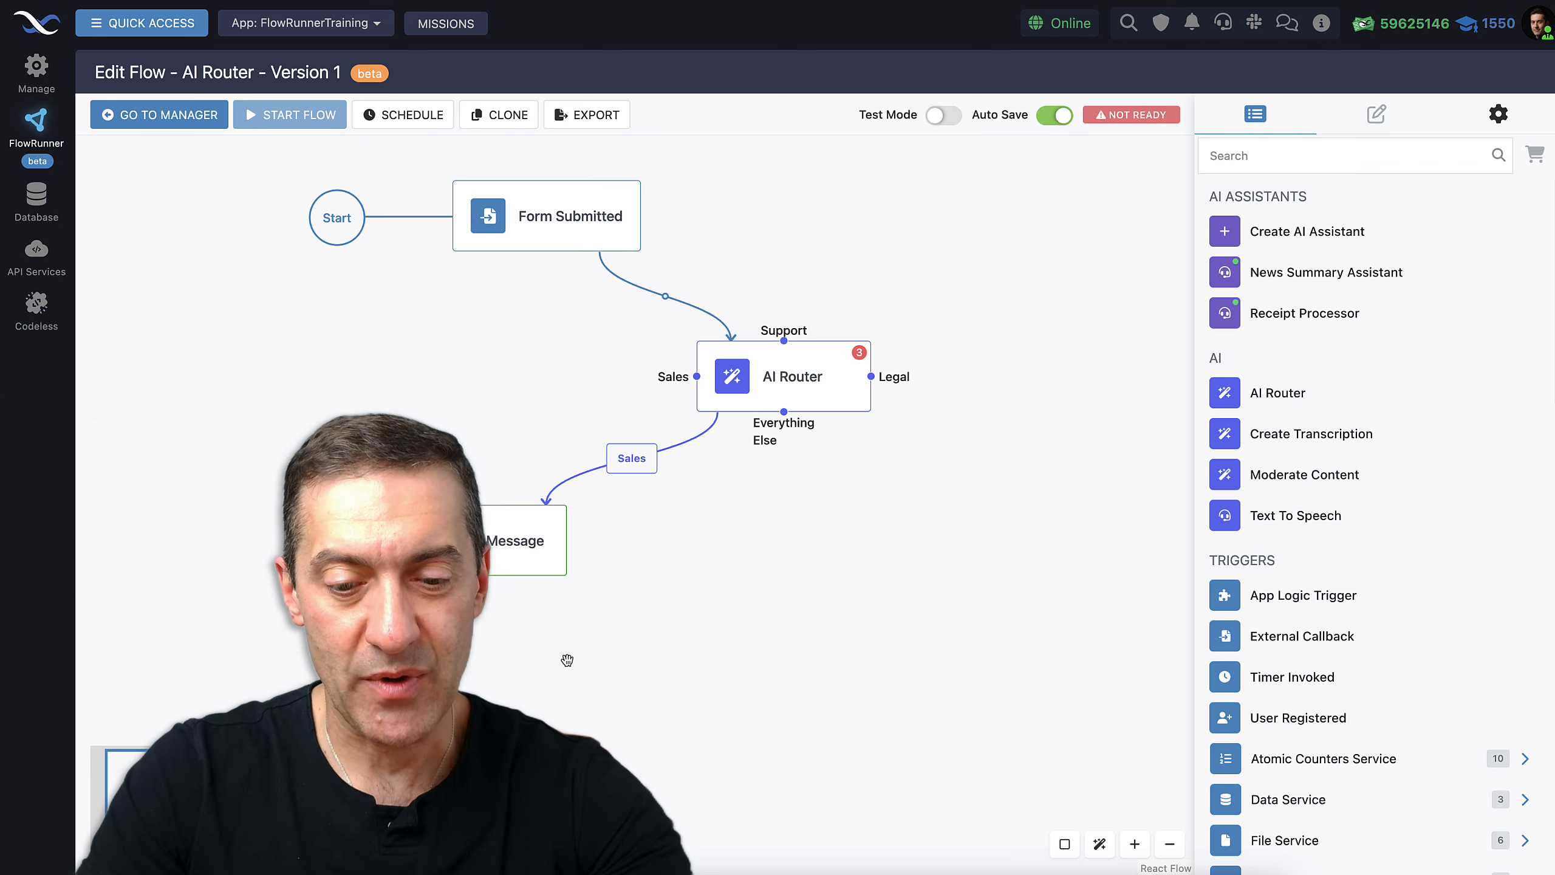
key("super+v")
left_click_drag(648, 684, 754, 567)
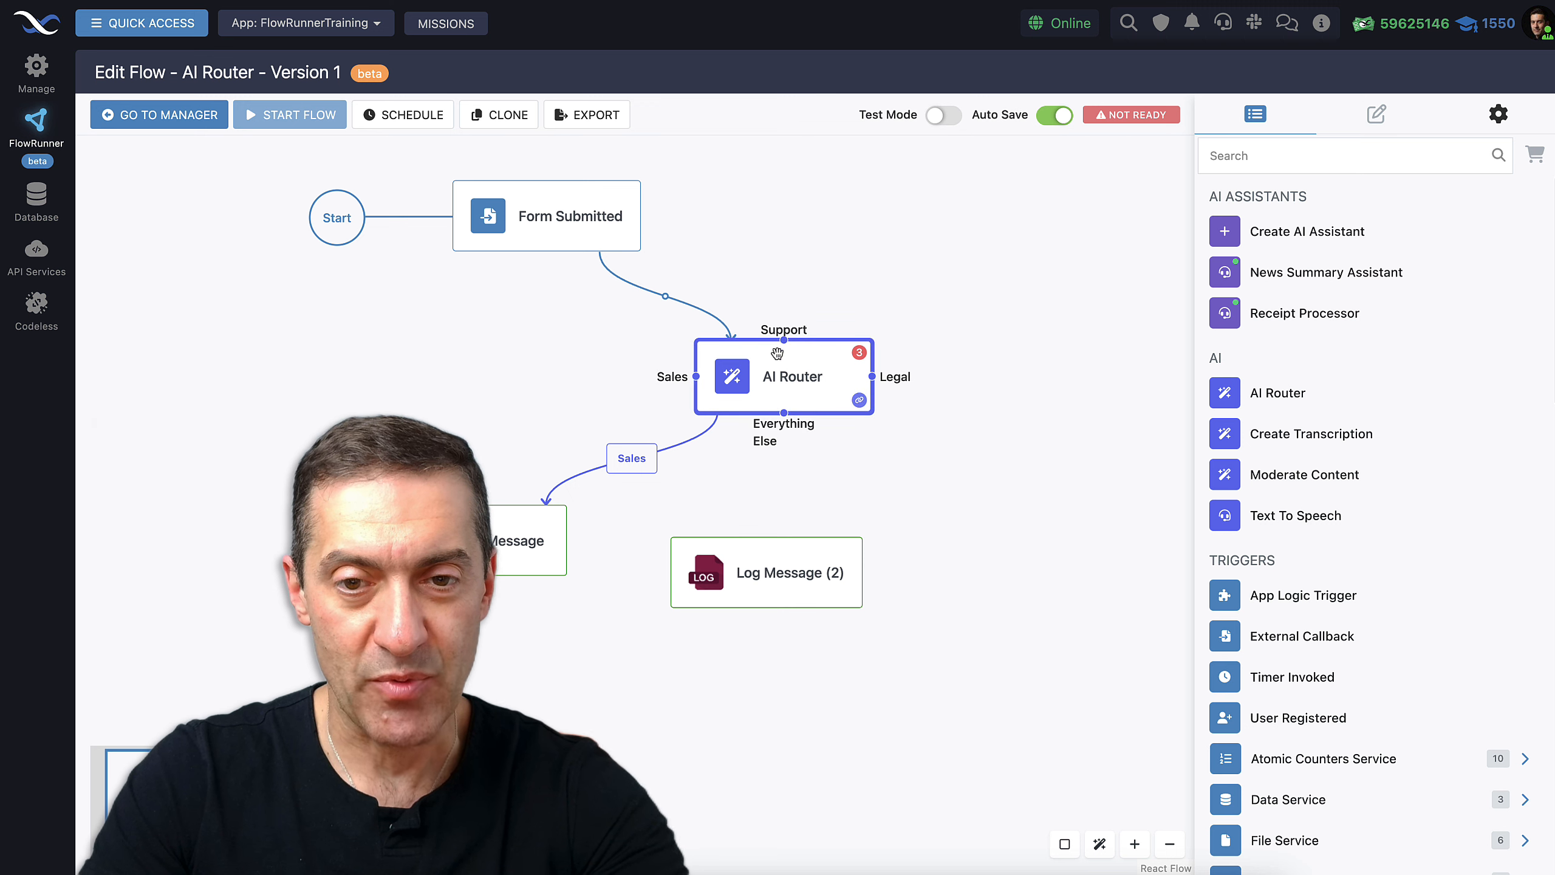
left_click_drag(784, 341, 768, 559)
Rearrange the log blocks and change the copy's message to 'Contact Support'
left_click_drag(520, 551, 482, 609)
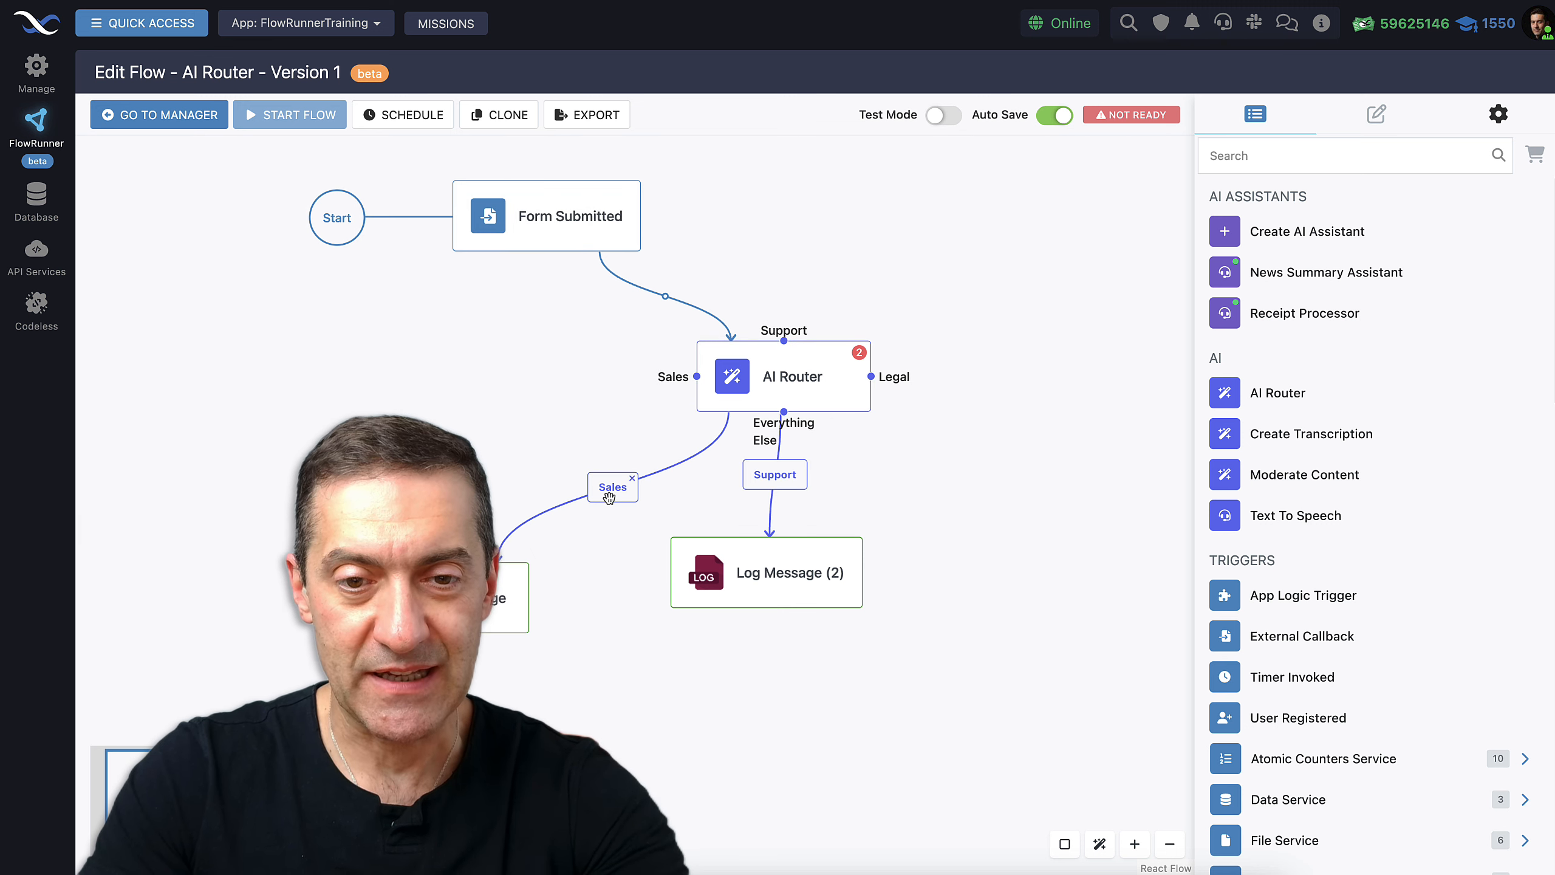
left_click_drag(759, 569, 732, 598)
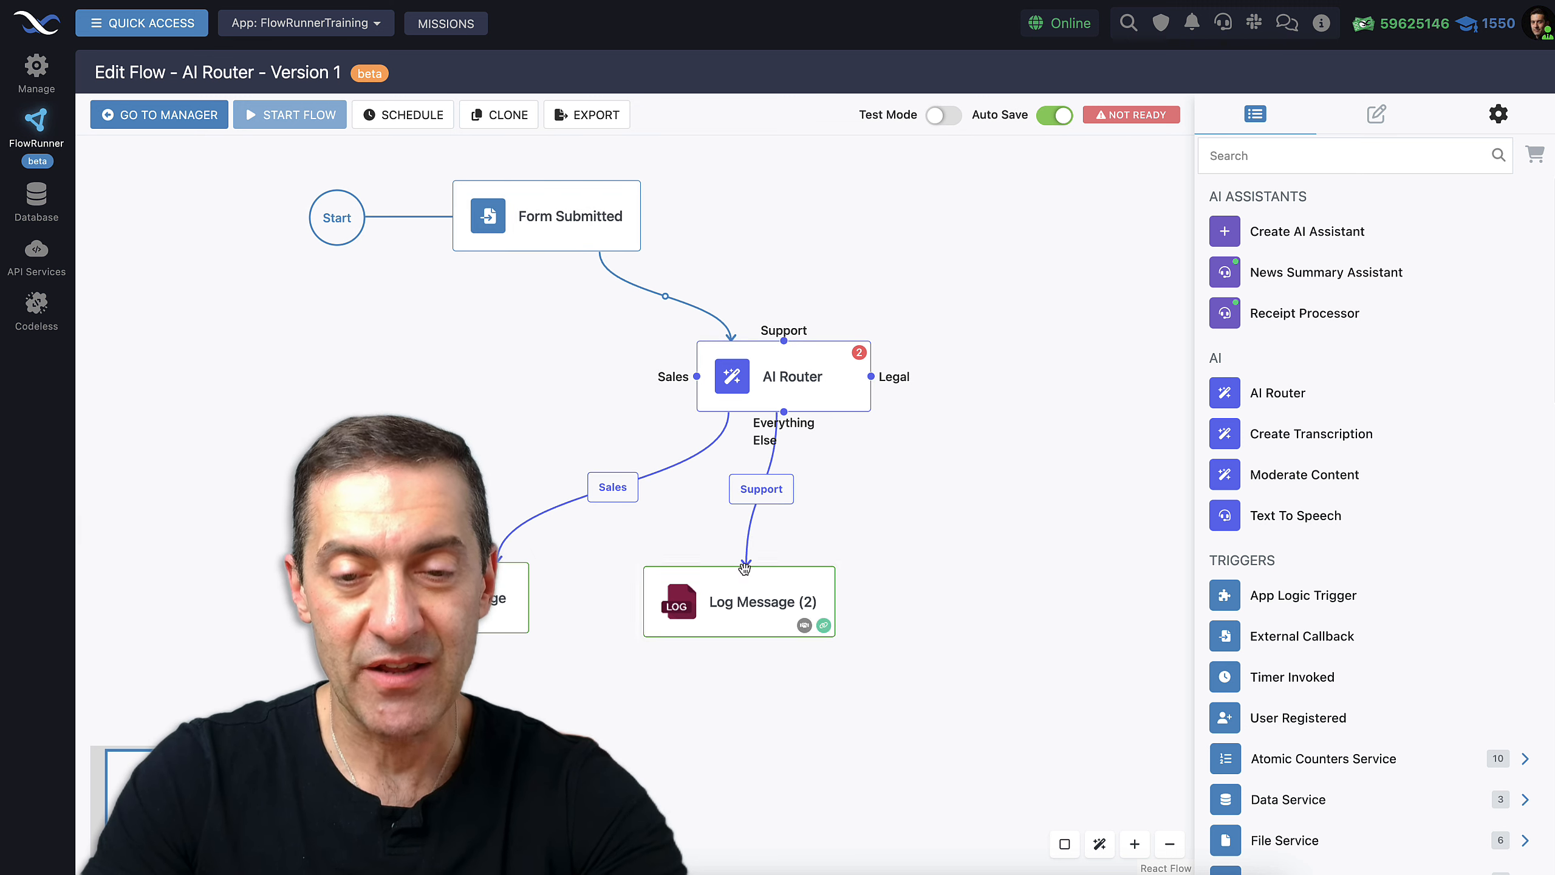
left_click(731, 610)
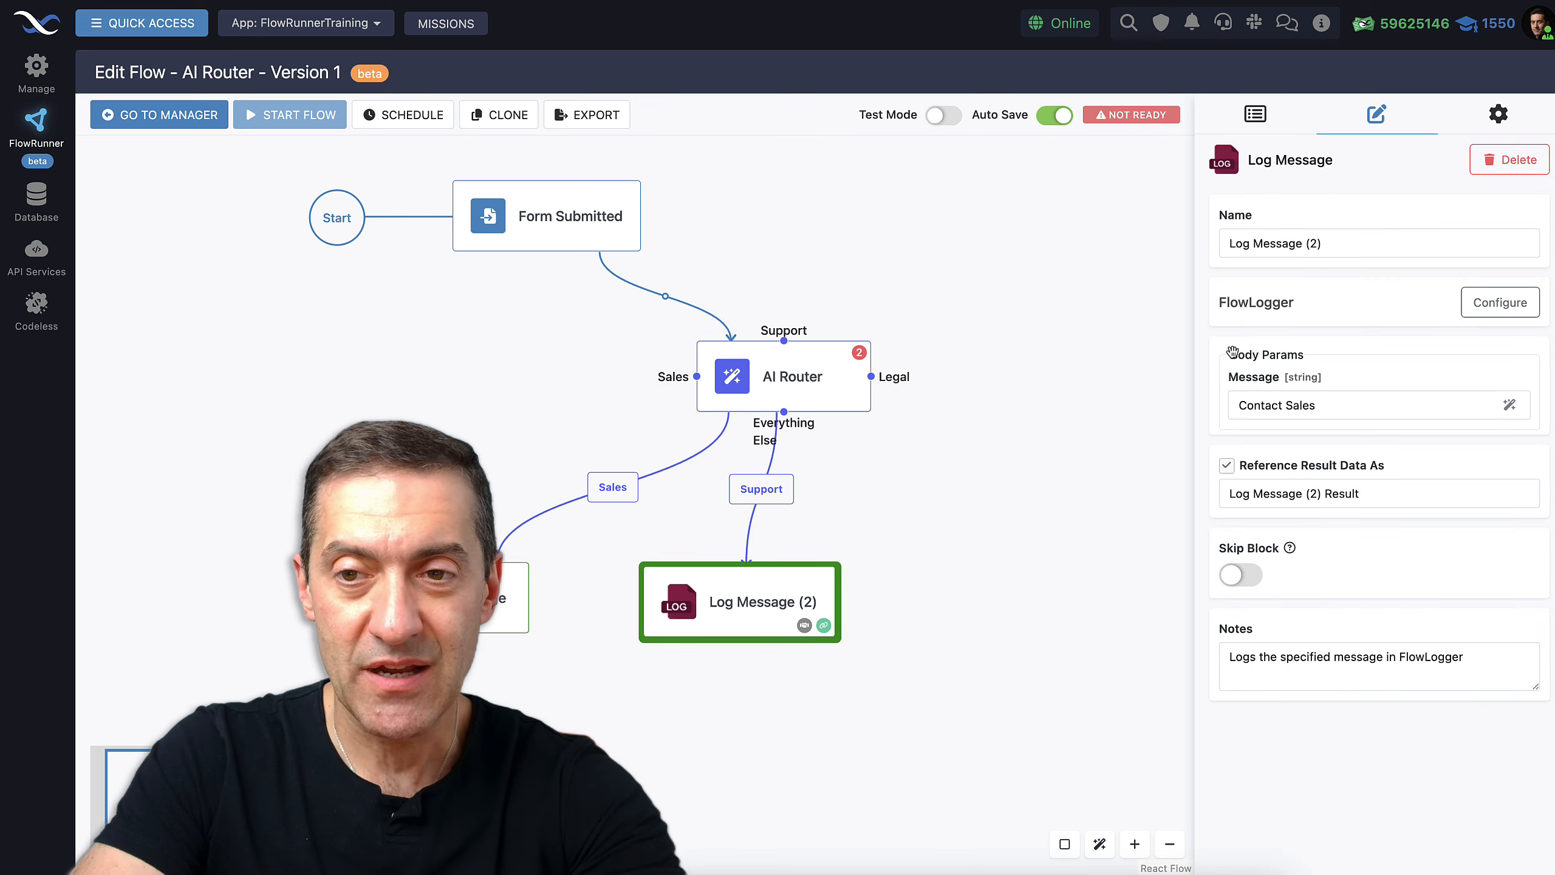
left_click(1340, 407)
double_click(1312, 405)
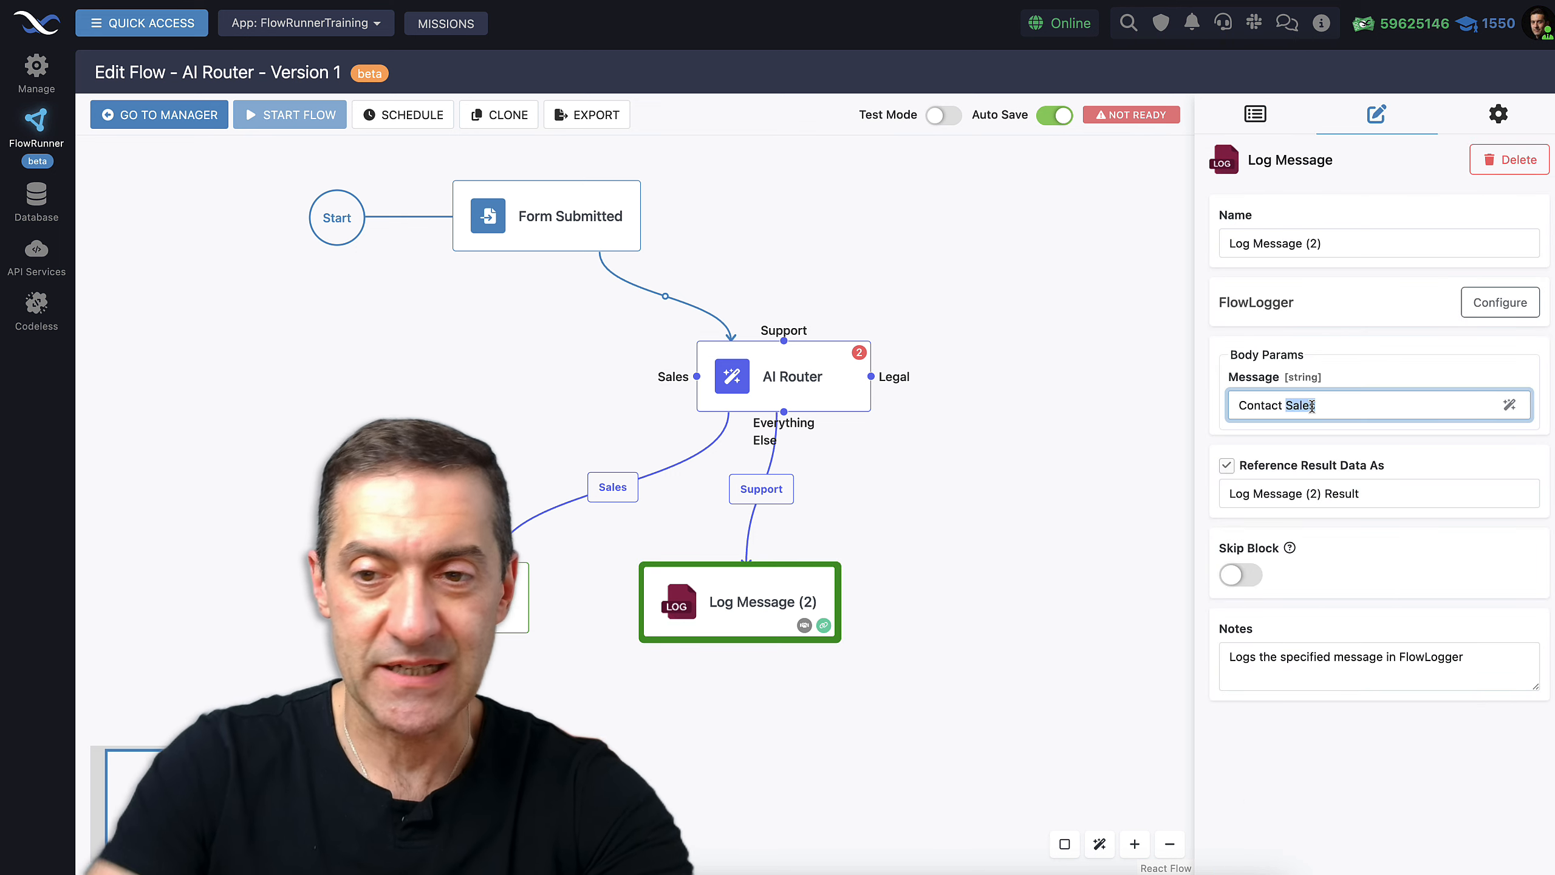
type("Support")
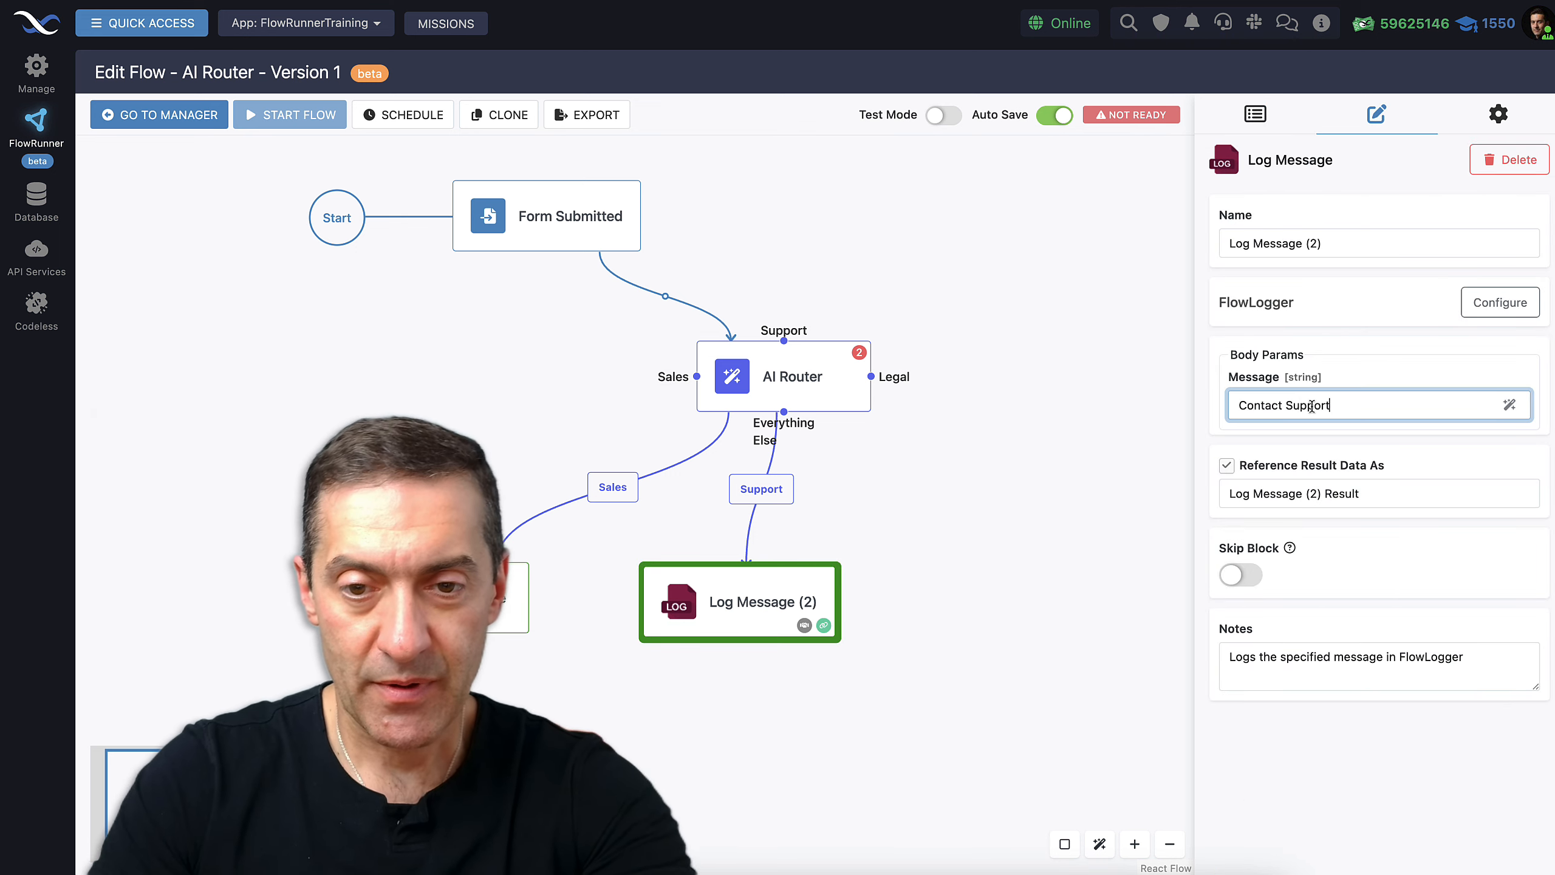
Paste another copy of the log block onto the canvas
left_click(1119, 631)
left_click(763, 610)
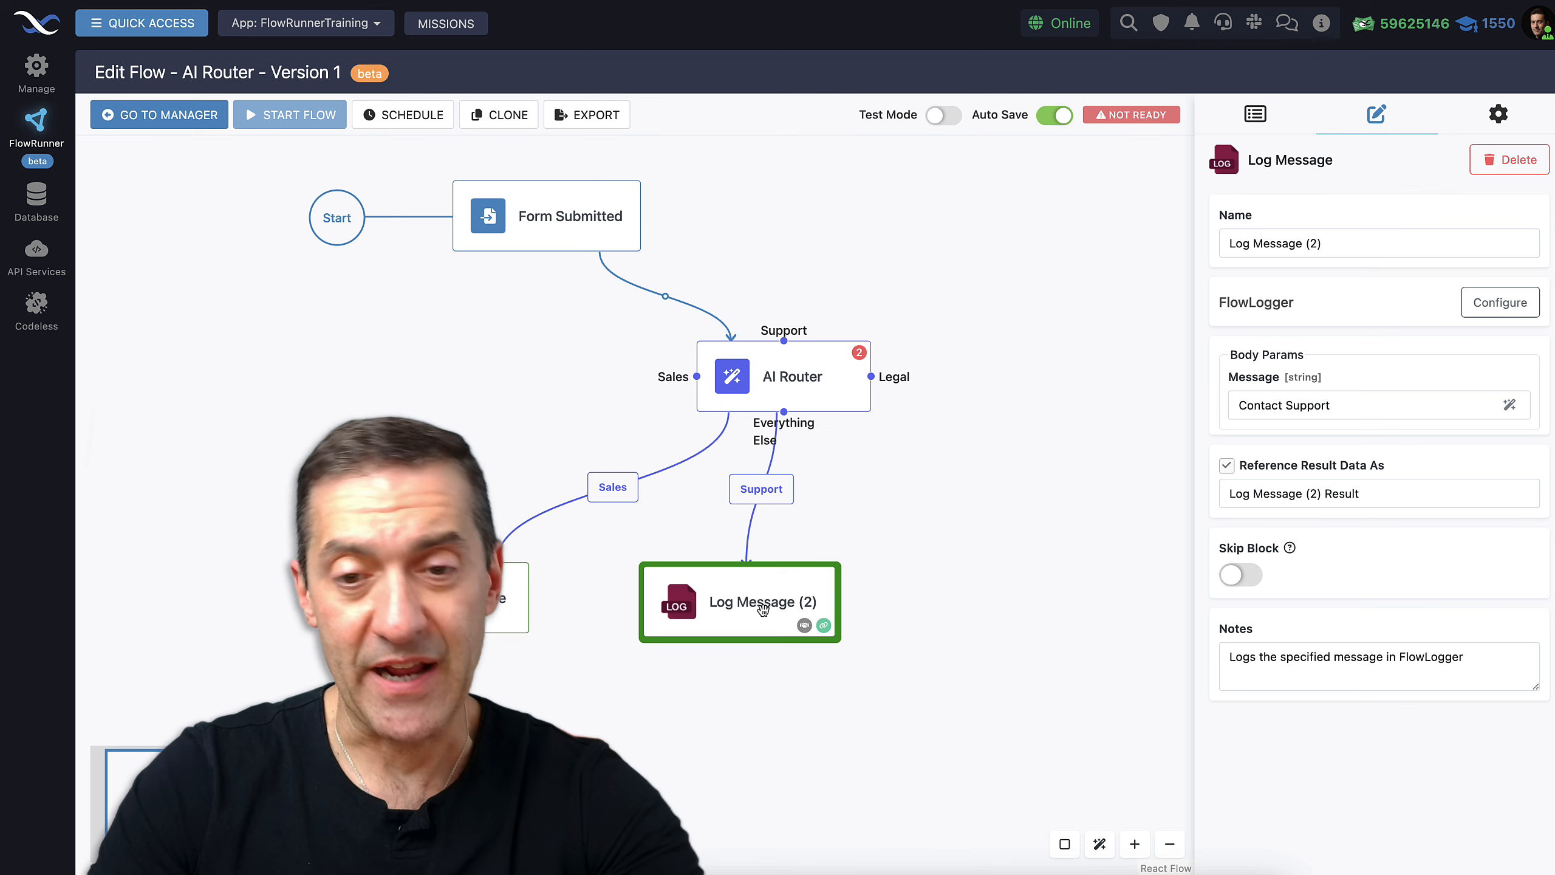
left_click(925, 729)
key("super+v")
Connect the Legal decision to the new copy and change its message to 'Contact Legal'
left_click_drag(1020, 779, 986, 622)
left_click_drag(871, 376, 1004, 602)
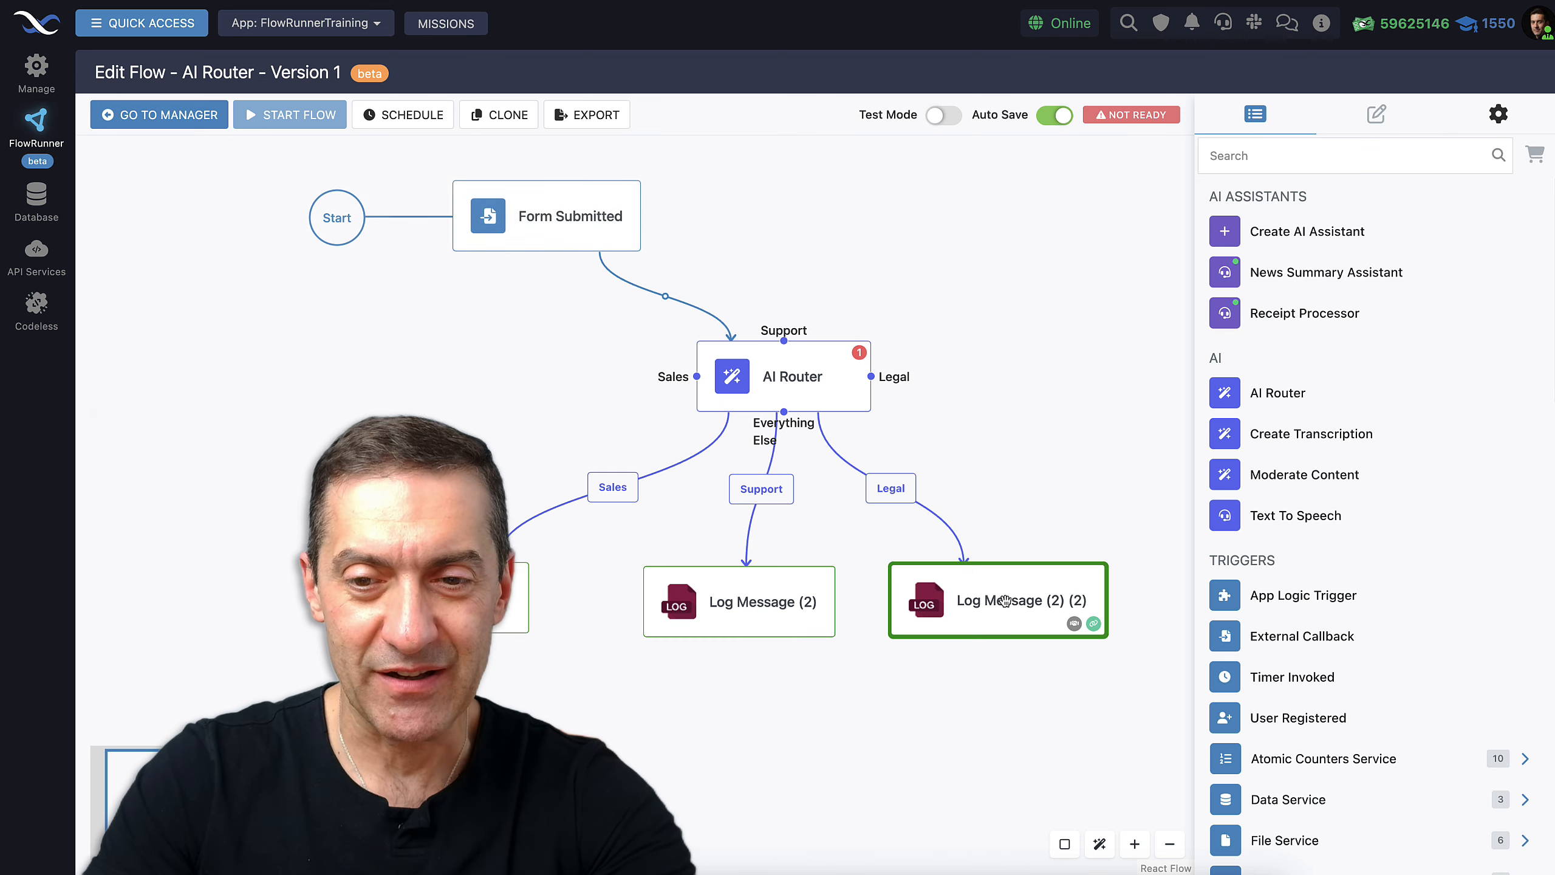
left_click(1004, 602)
double_click(1304, 405)
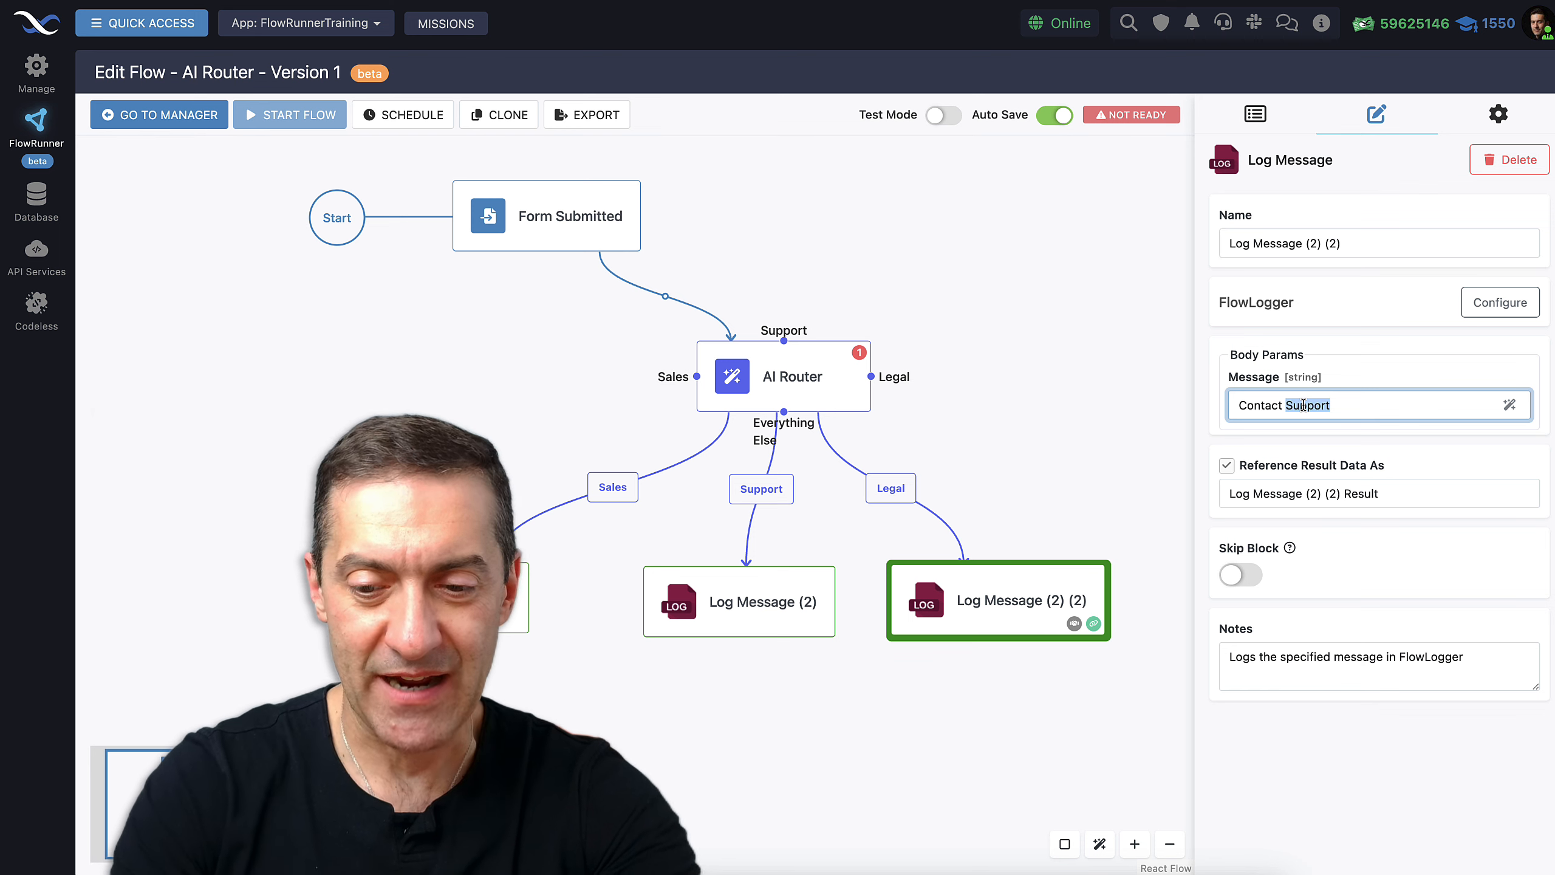
type("Legal")
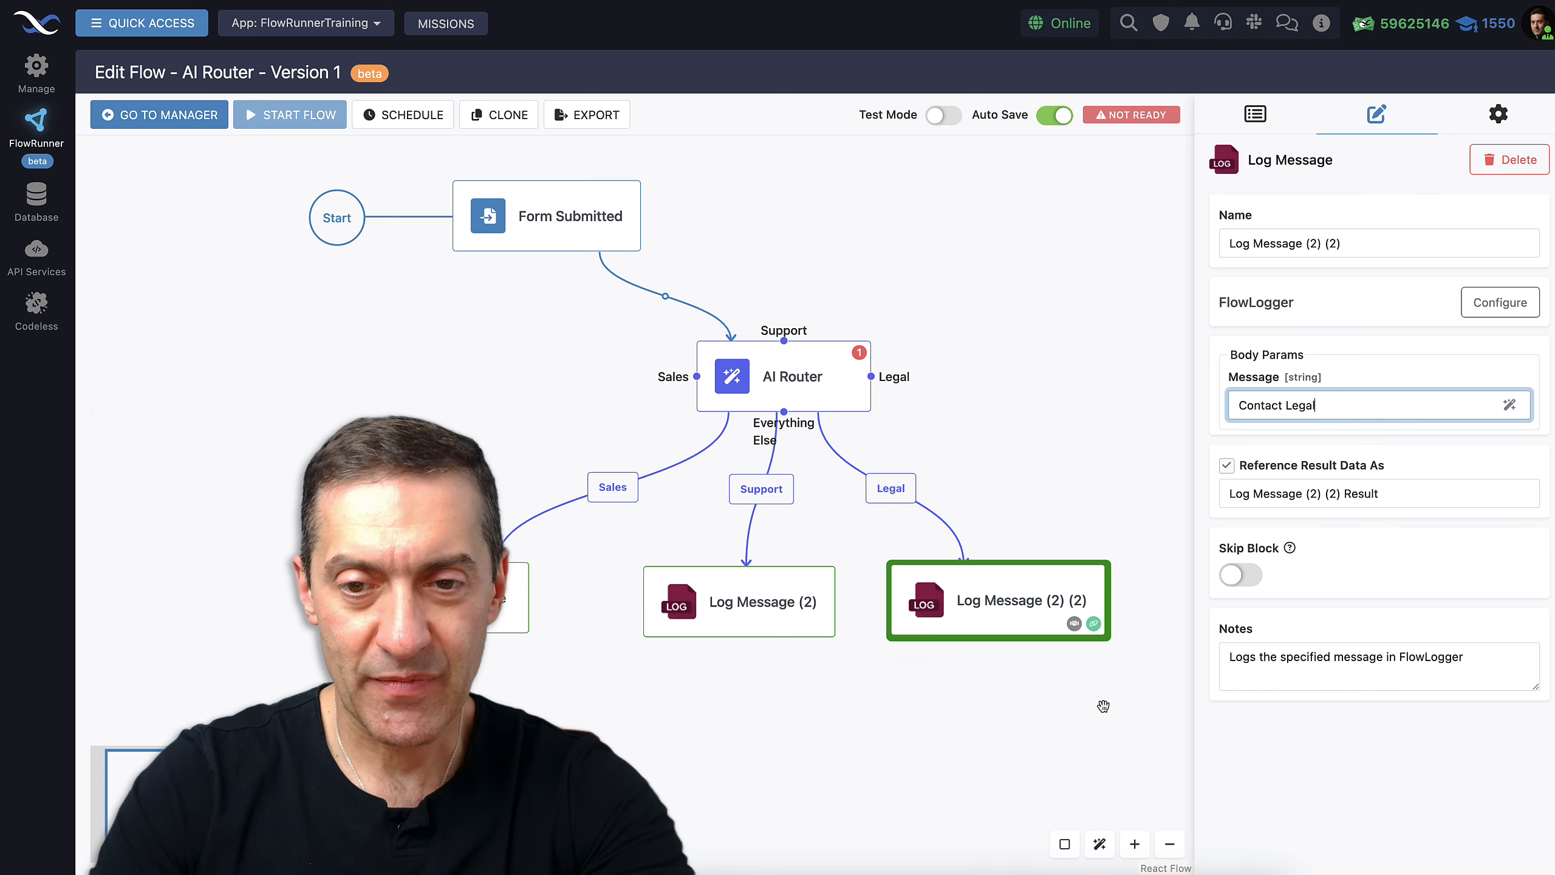
Paste a fourth log block, connect Everything Else to it, and set its message to 'Everything Else'
left_click_drag(1102, 706, 945, 668)
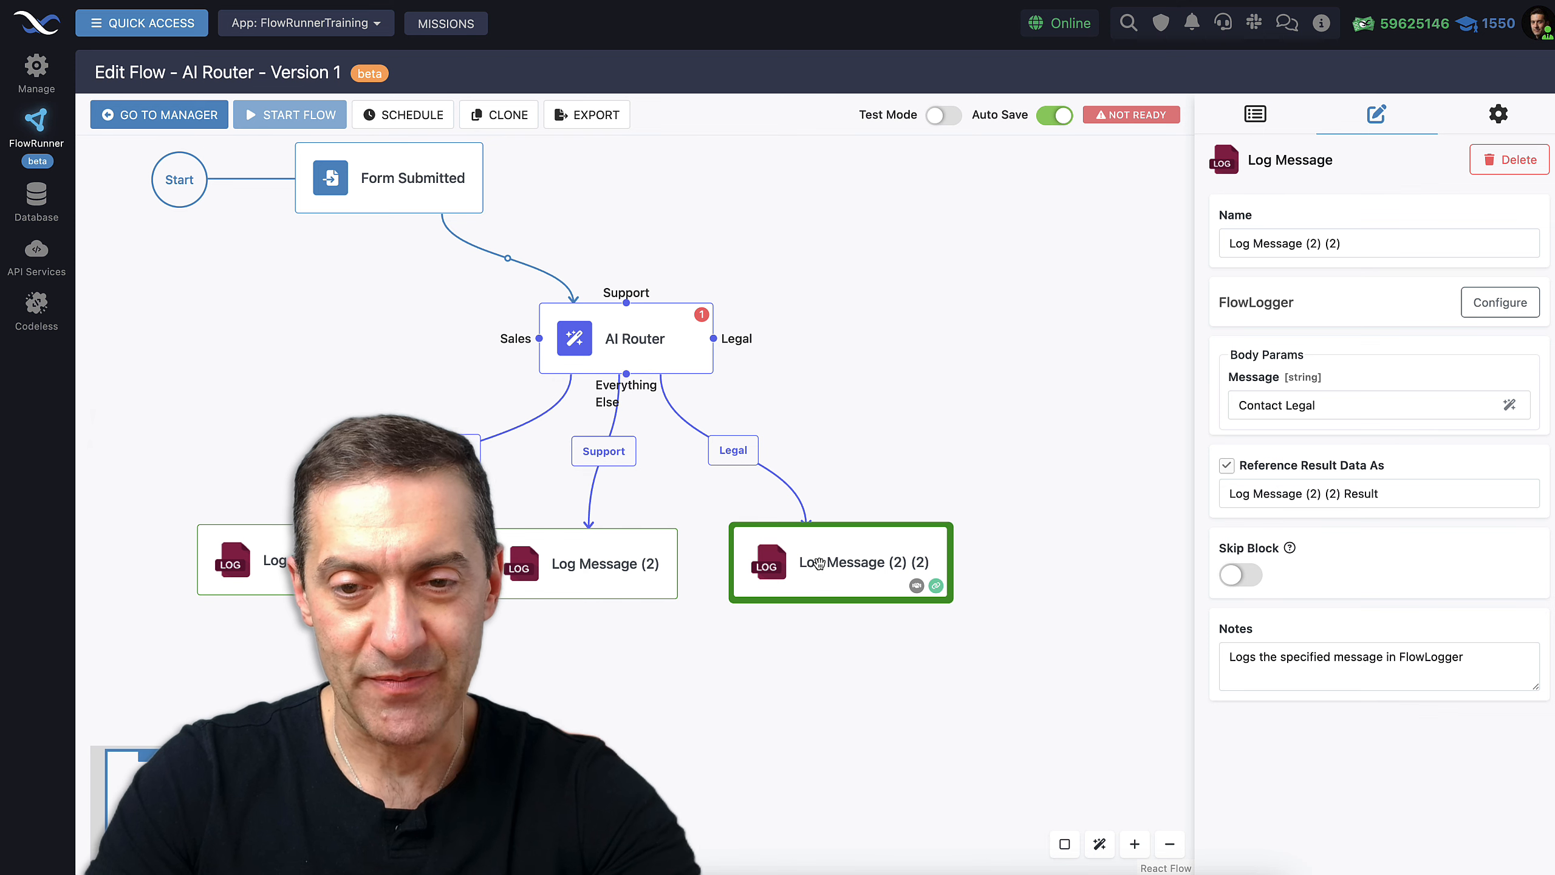
left_click(861, 745)
key("super+v")
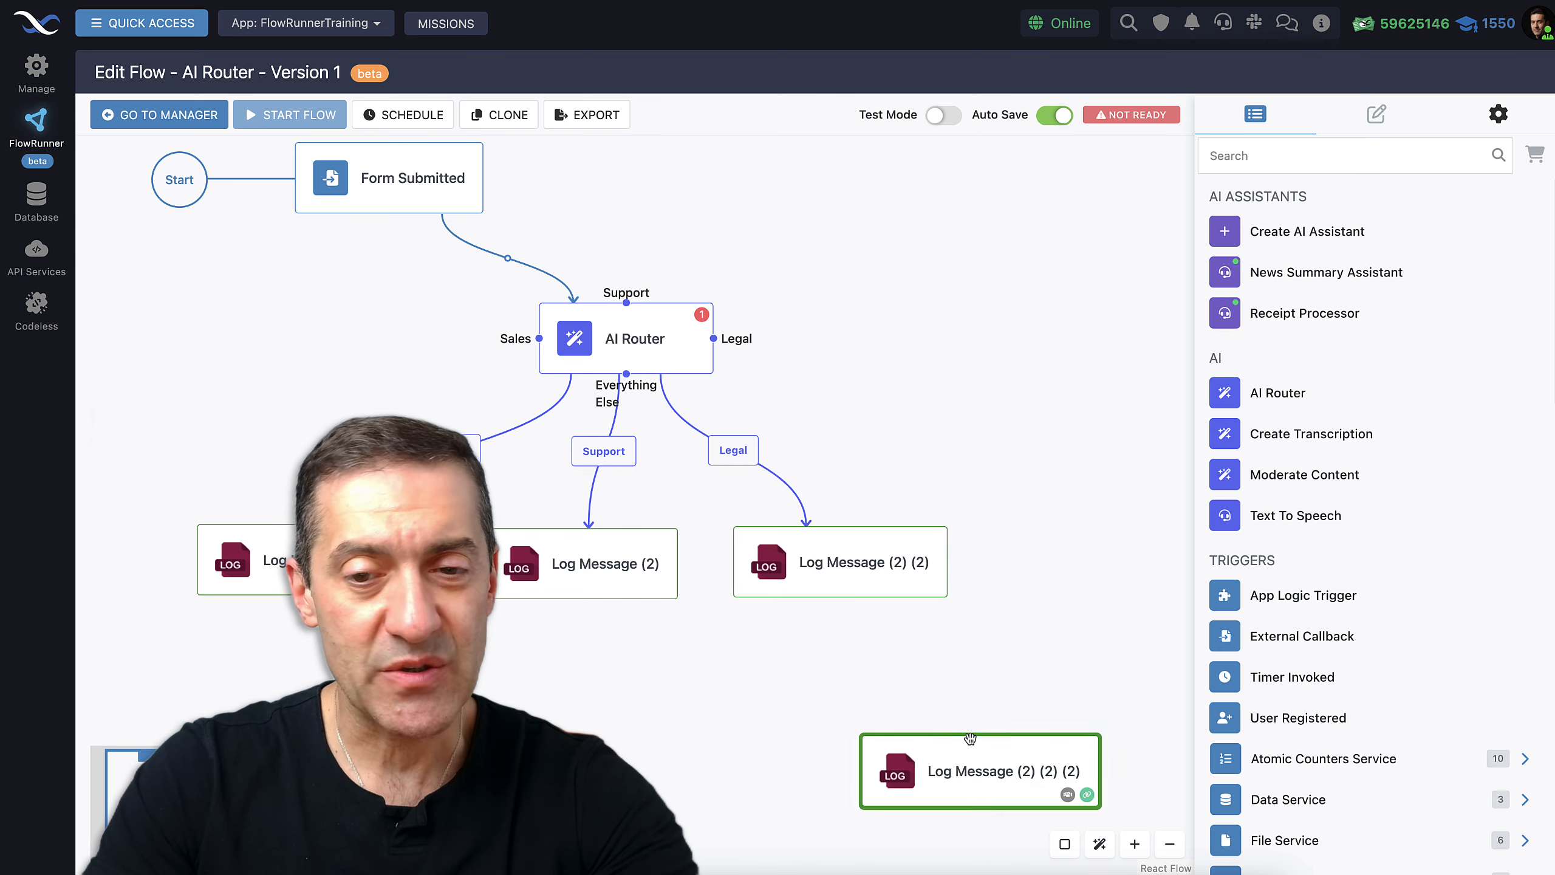
left_click_drag(982, 752, 958, 350)
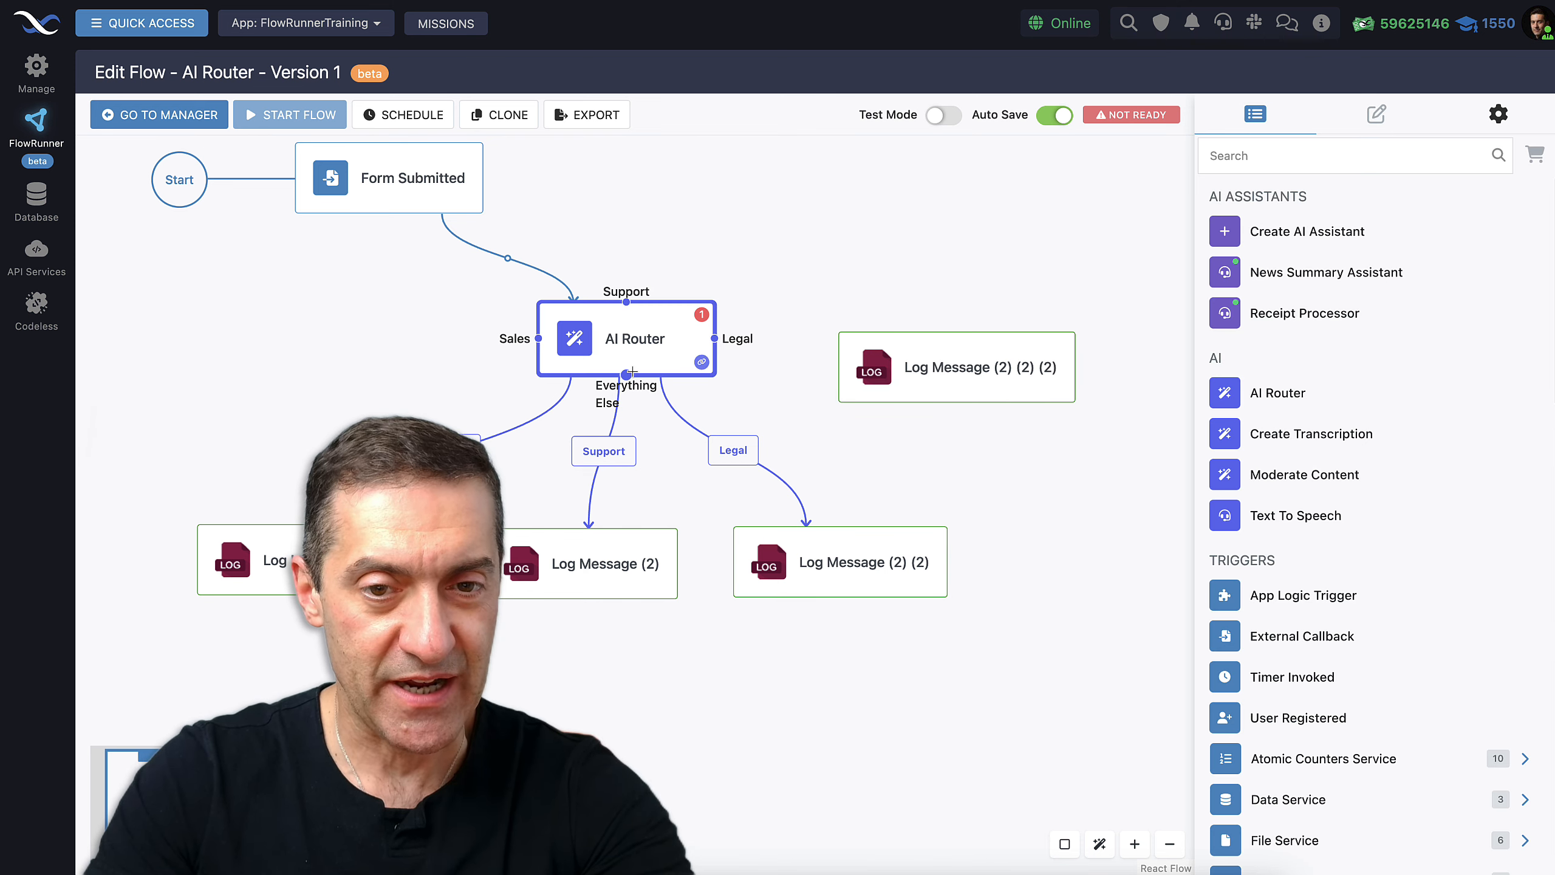
left_click_drag(625, 373, 1032, 426)
left_click(953, 374)
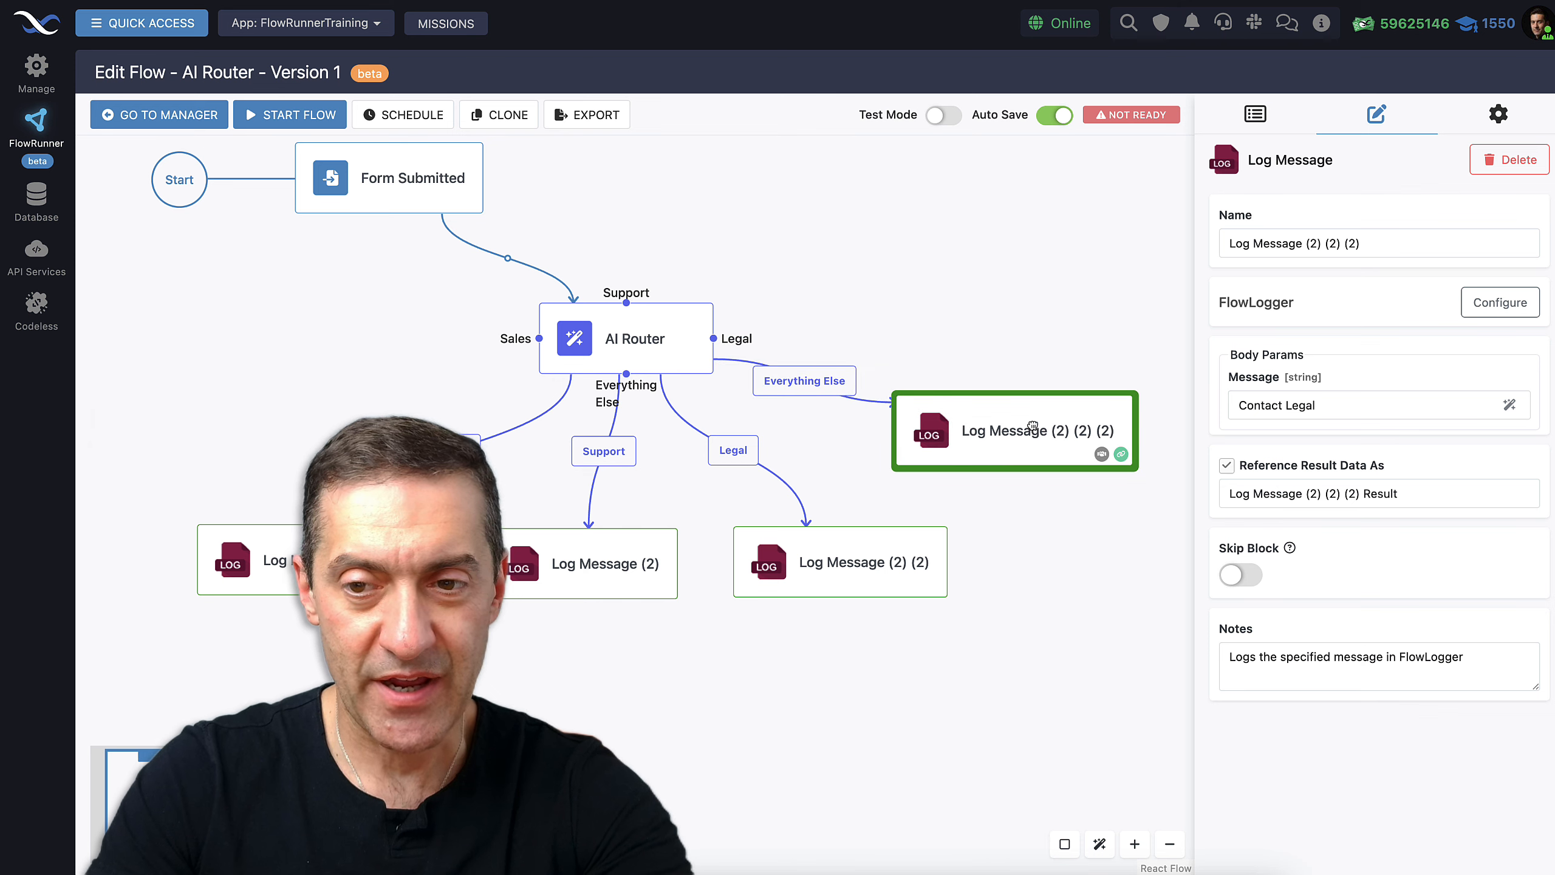
left_click_drag(1348, 415, 1219, 412)
type("Everything Else")
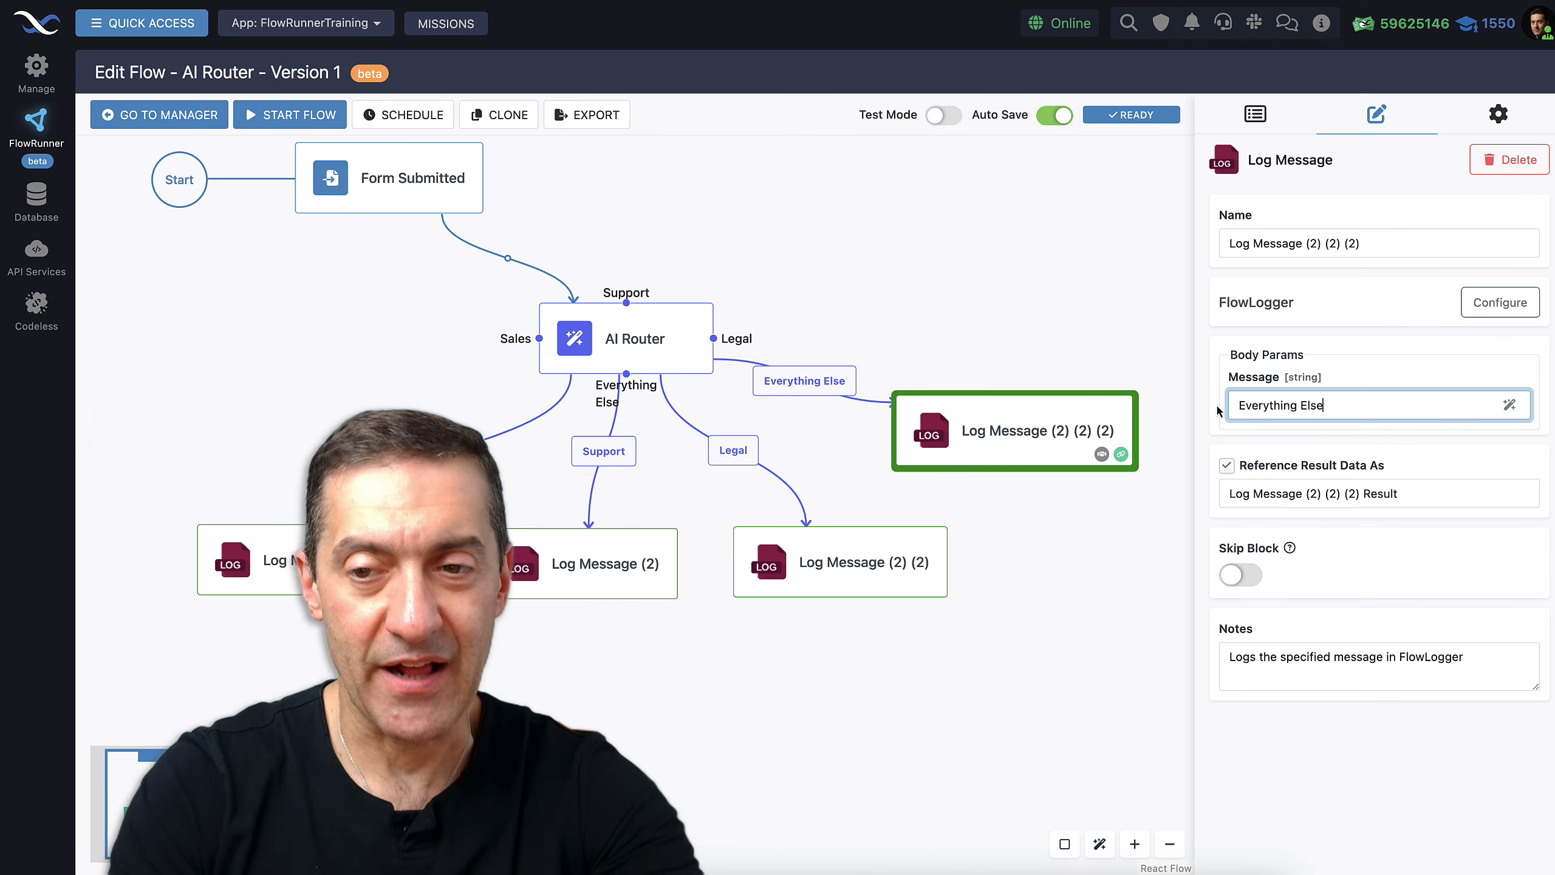
left_click(1339, 798)
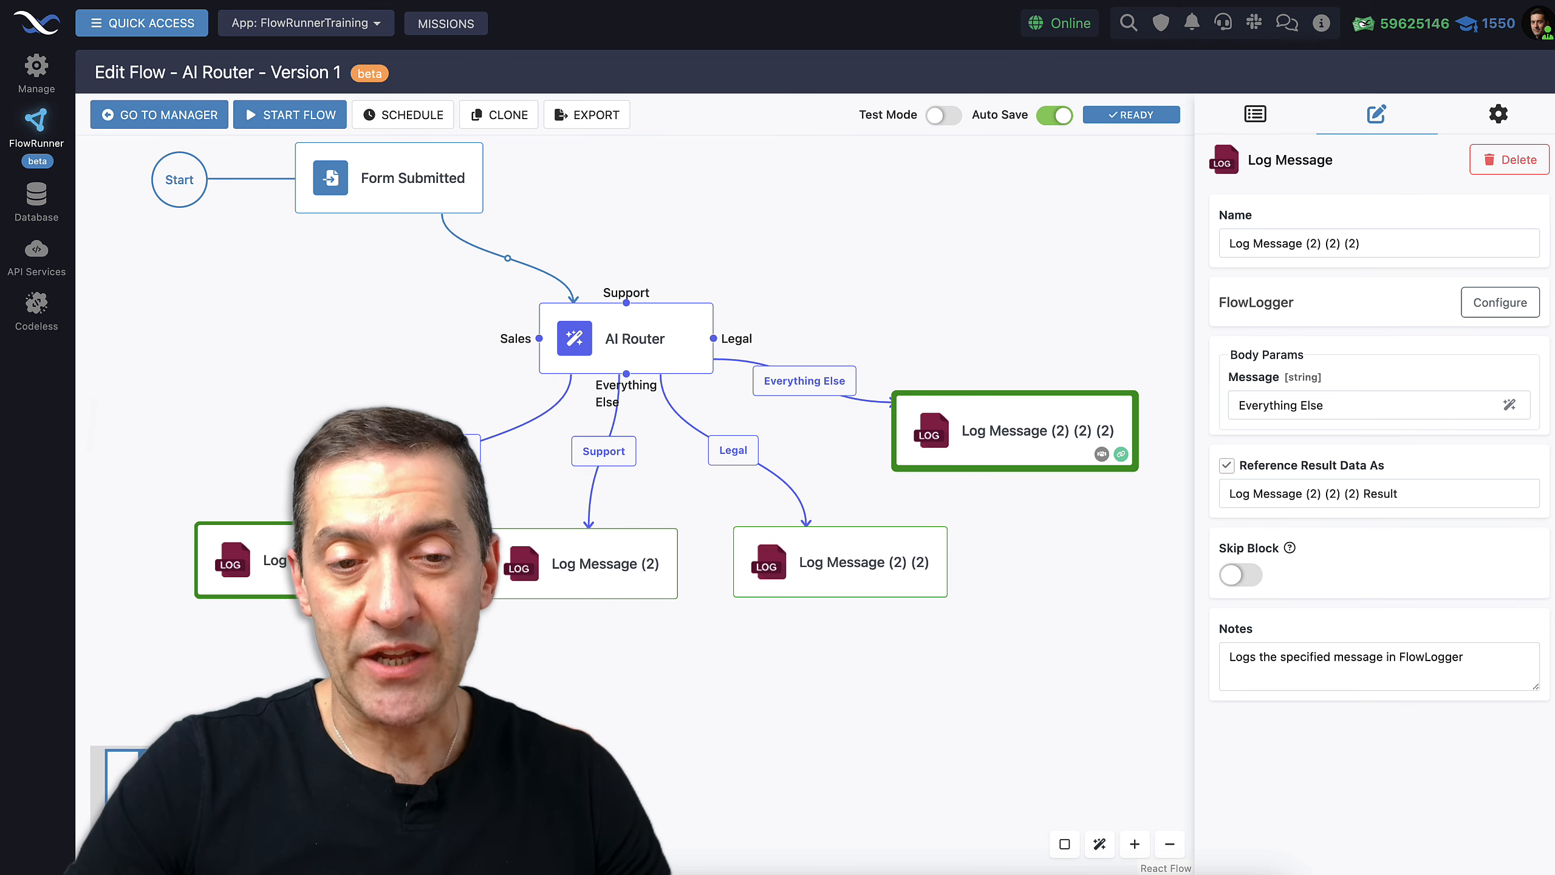
Rename the first two log blocks Sales and Support
left_click(328, 559)
left_click_drag(1329, 253, 1216, 242)
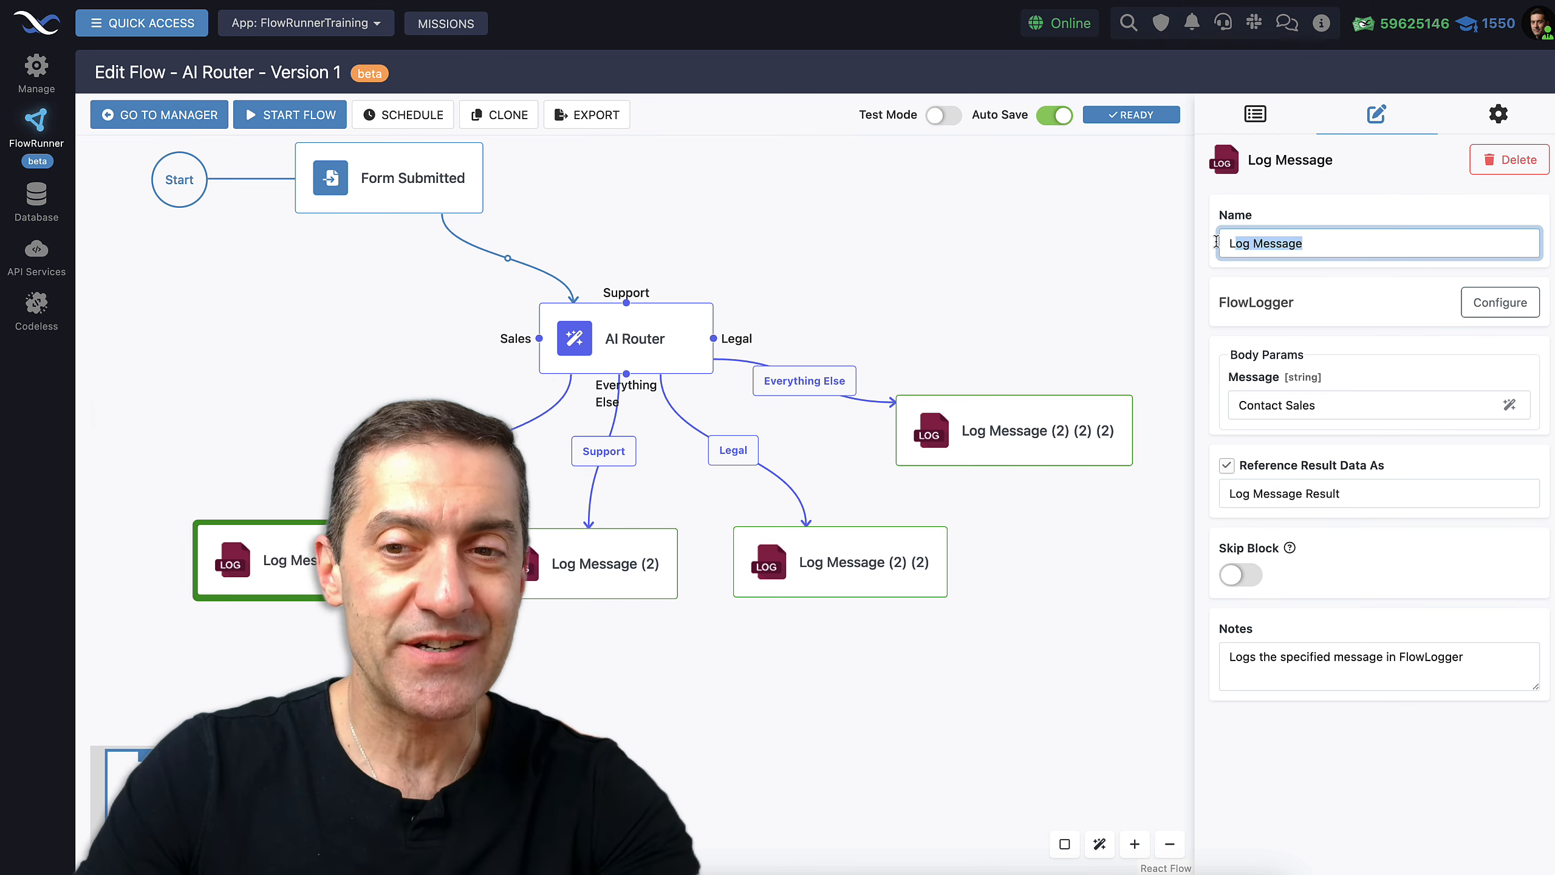
type("Sales")
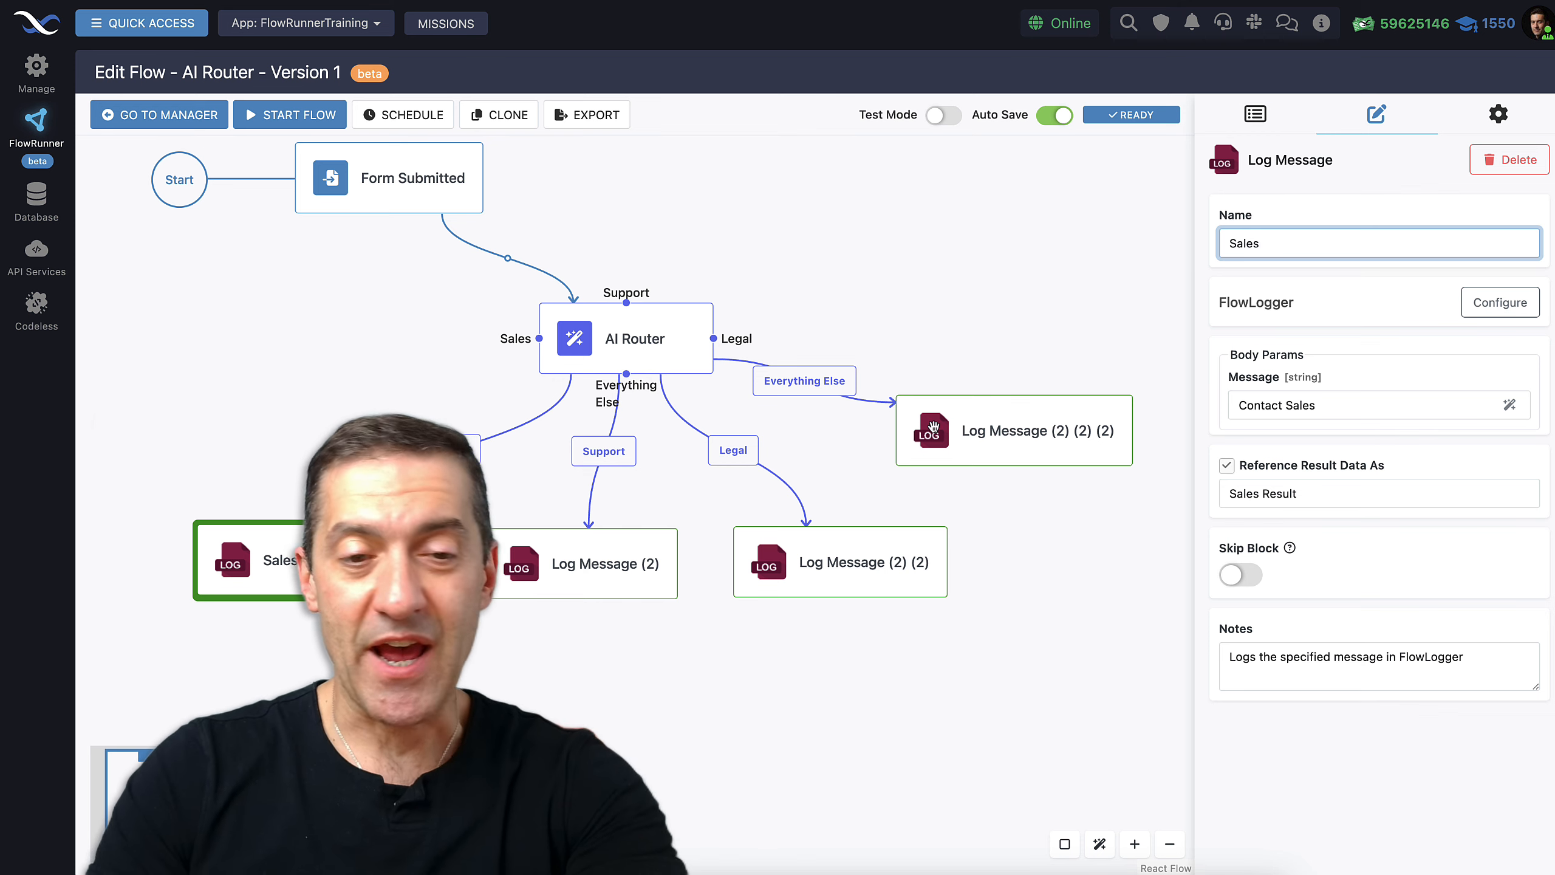
left_click(618, 566)
left_click_drag(1341, 243, 1191, 243)
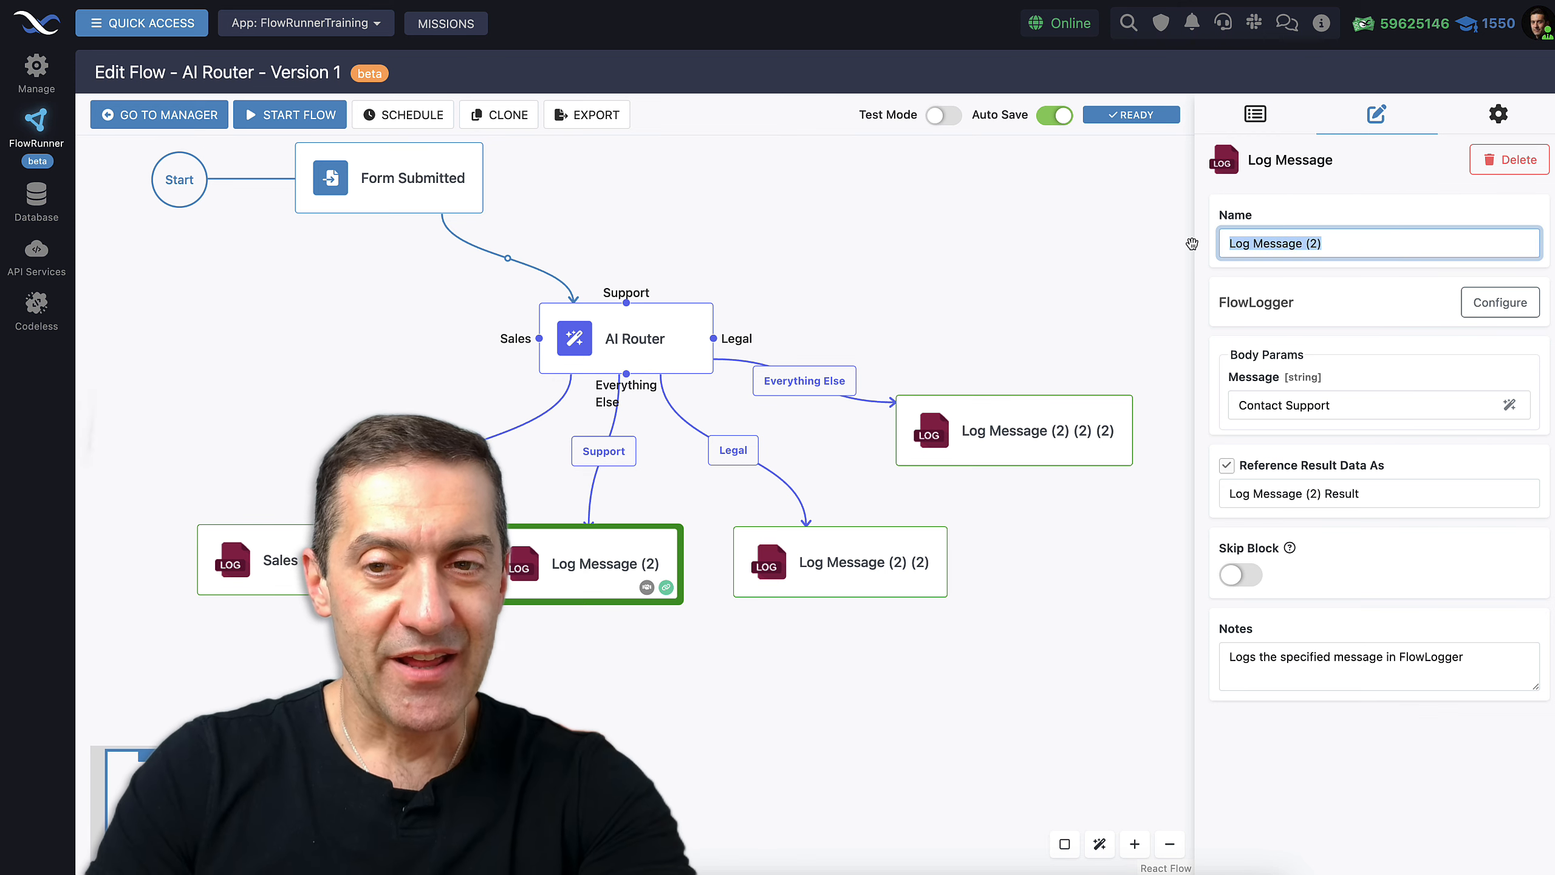
type("Support")
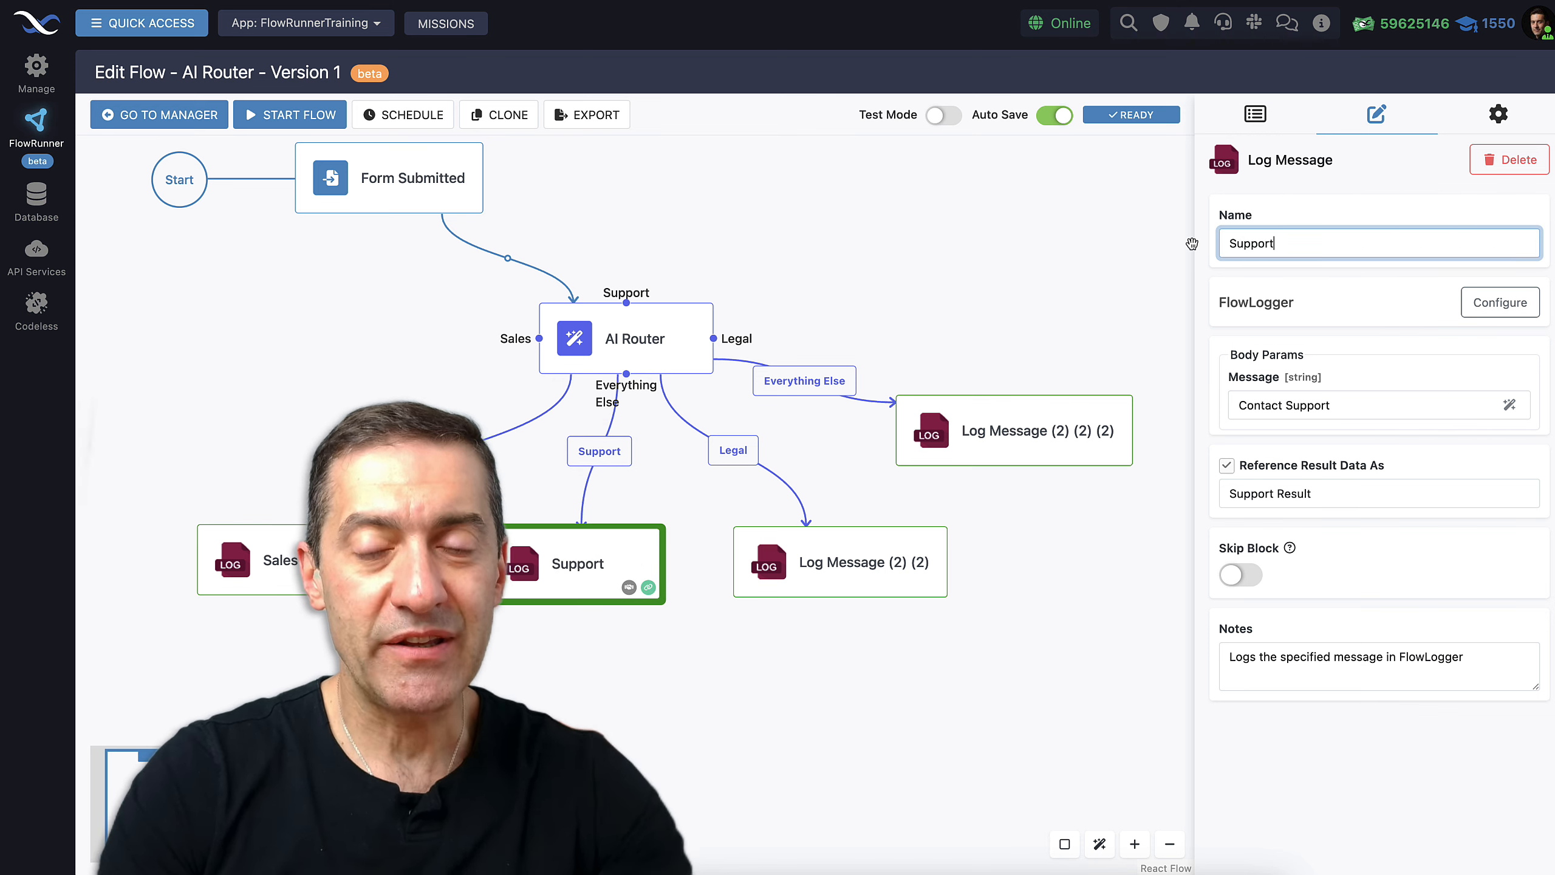
Rename the other two log blocks Legal and 'Everything Sales'
left_click(852, 566)
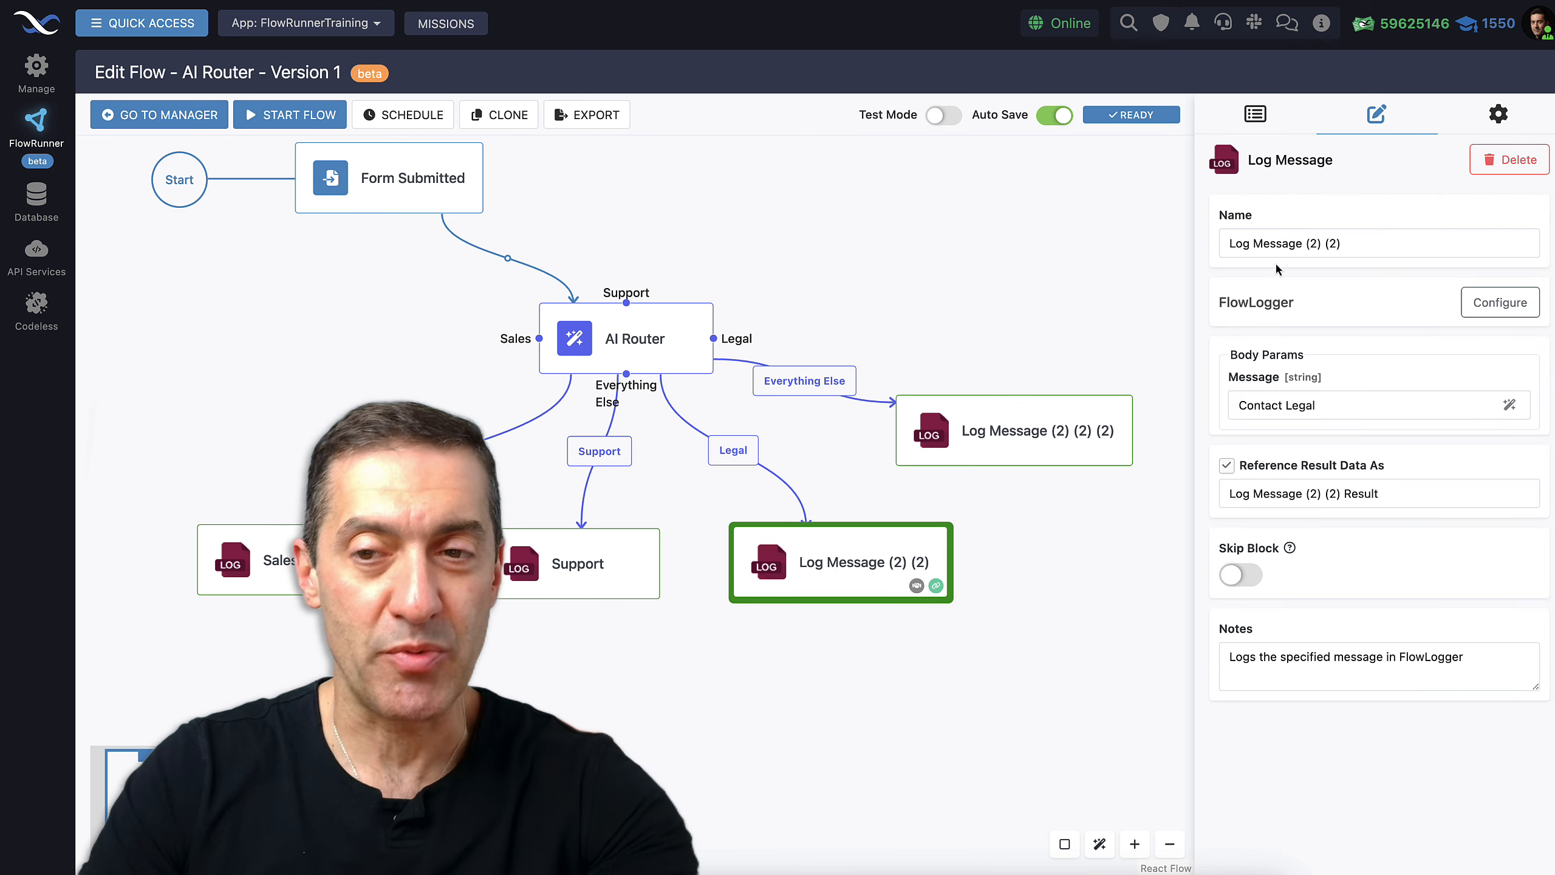
left_click_drag(1394, 243, 1195, 237)
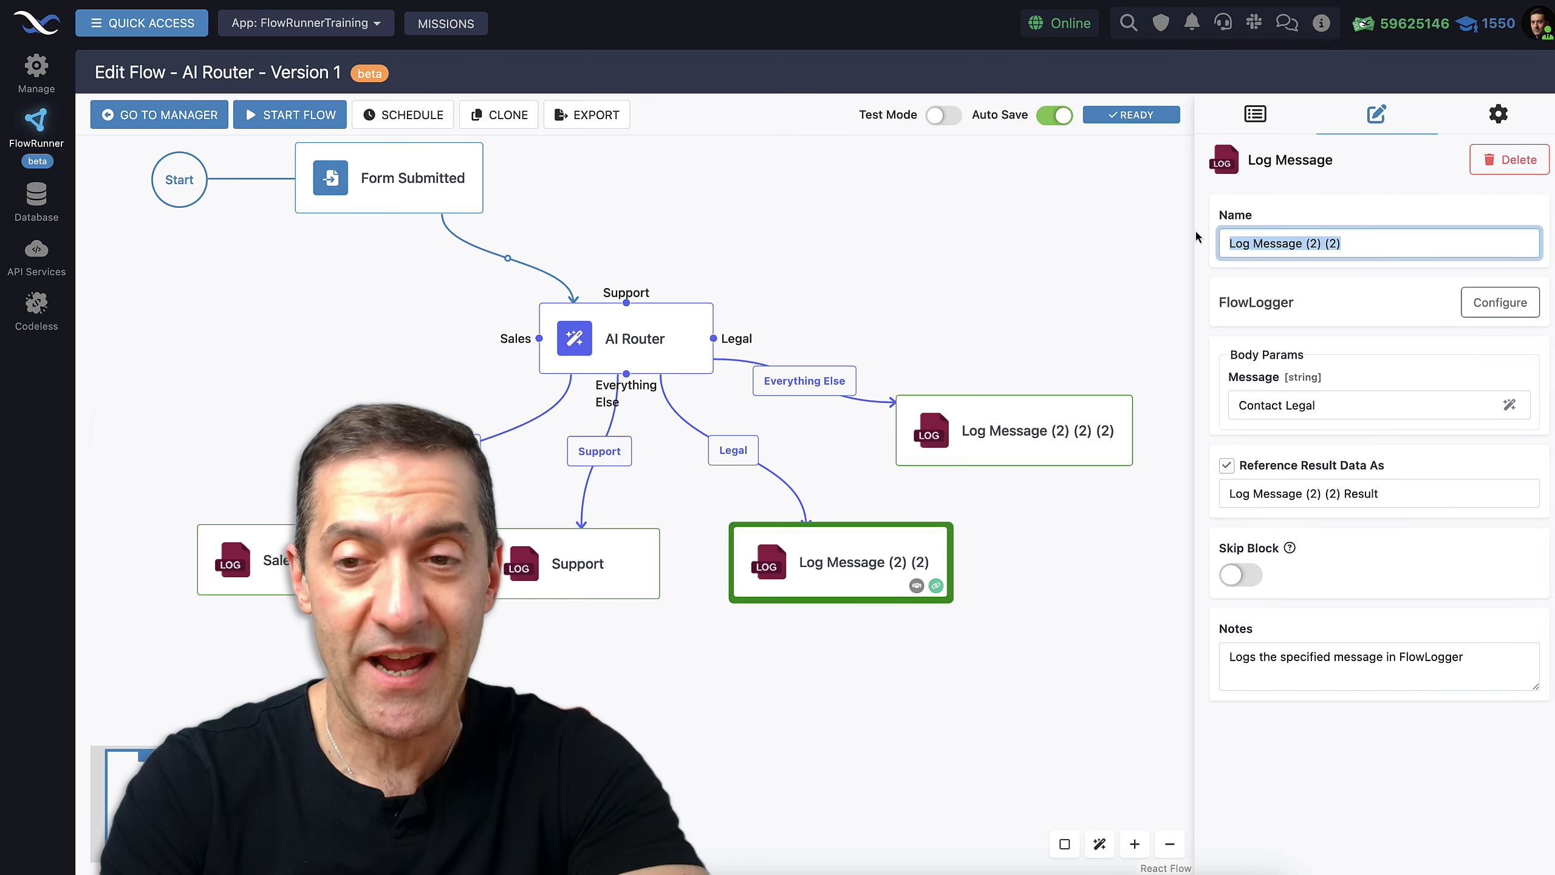
type("Legal")
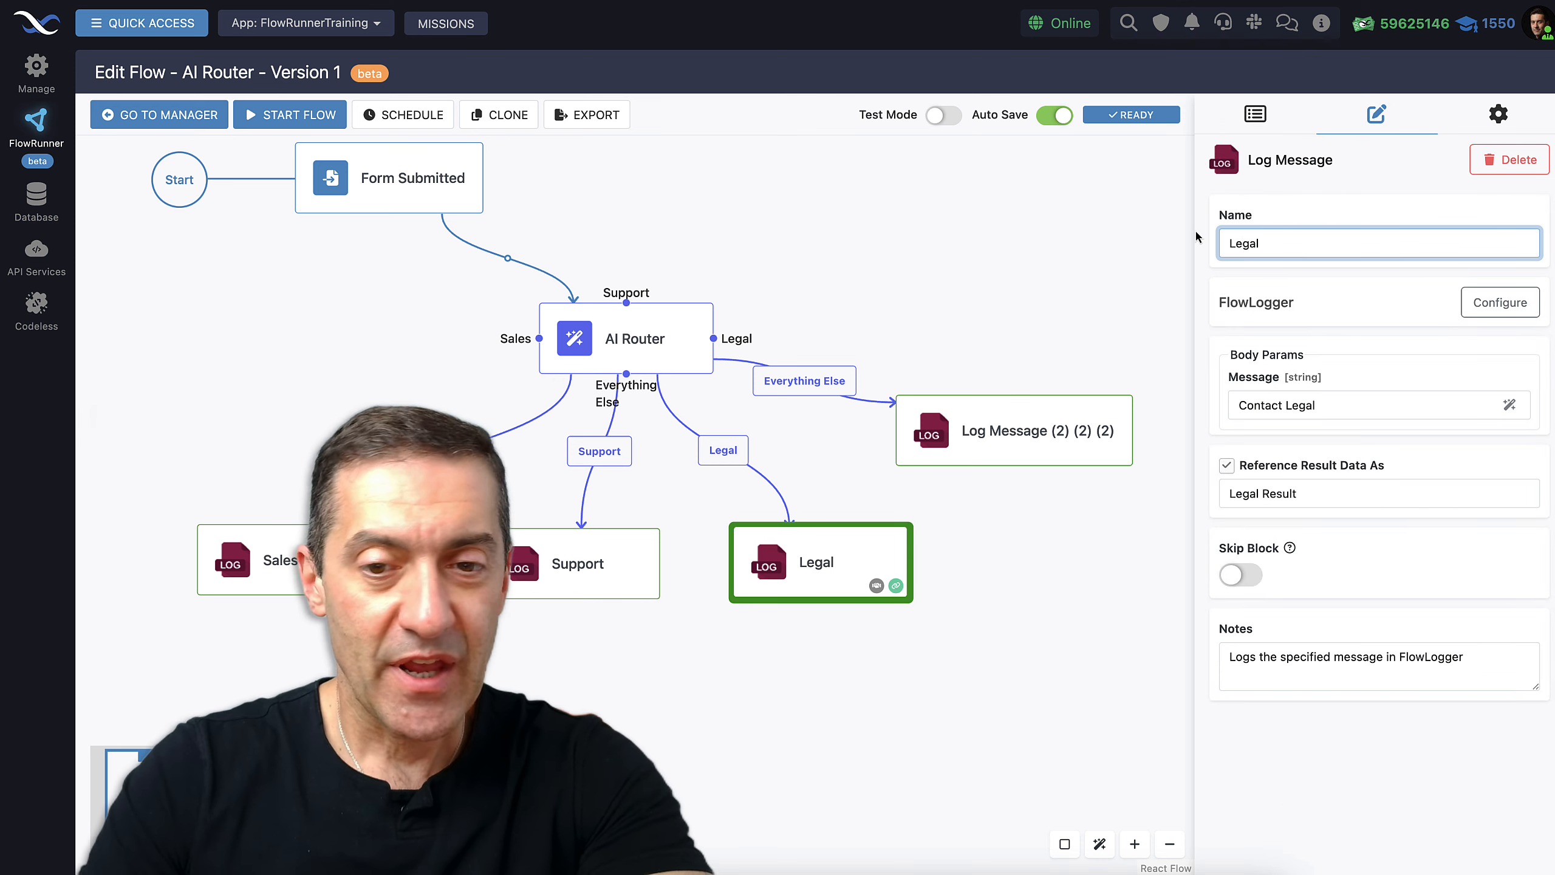
left_click(1058, 469)
left_click_drag(1385, 243, 1182, 242)
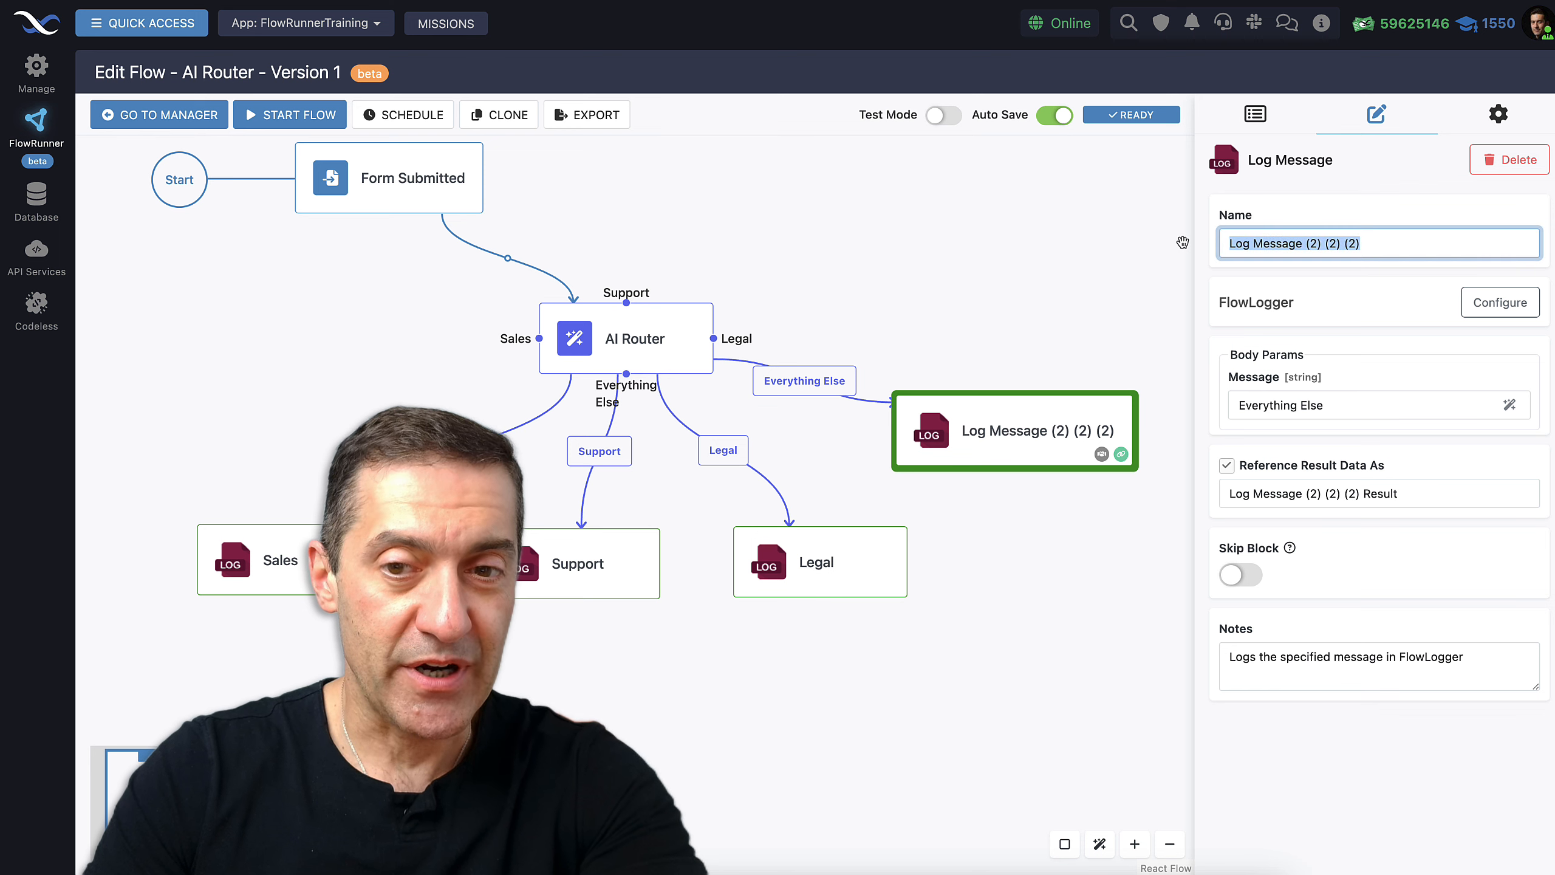
type("Everyt")
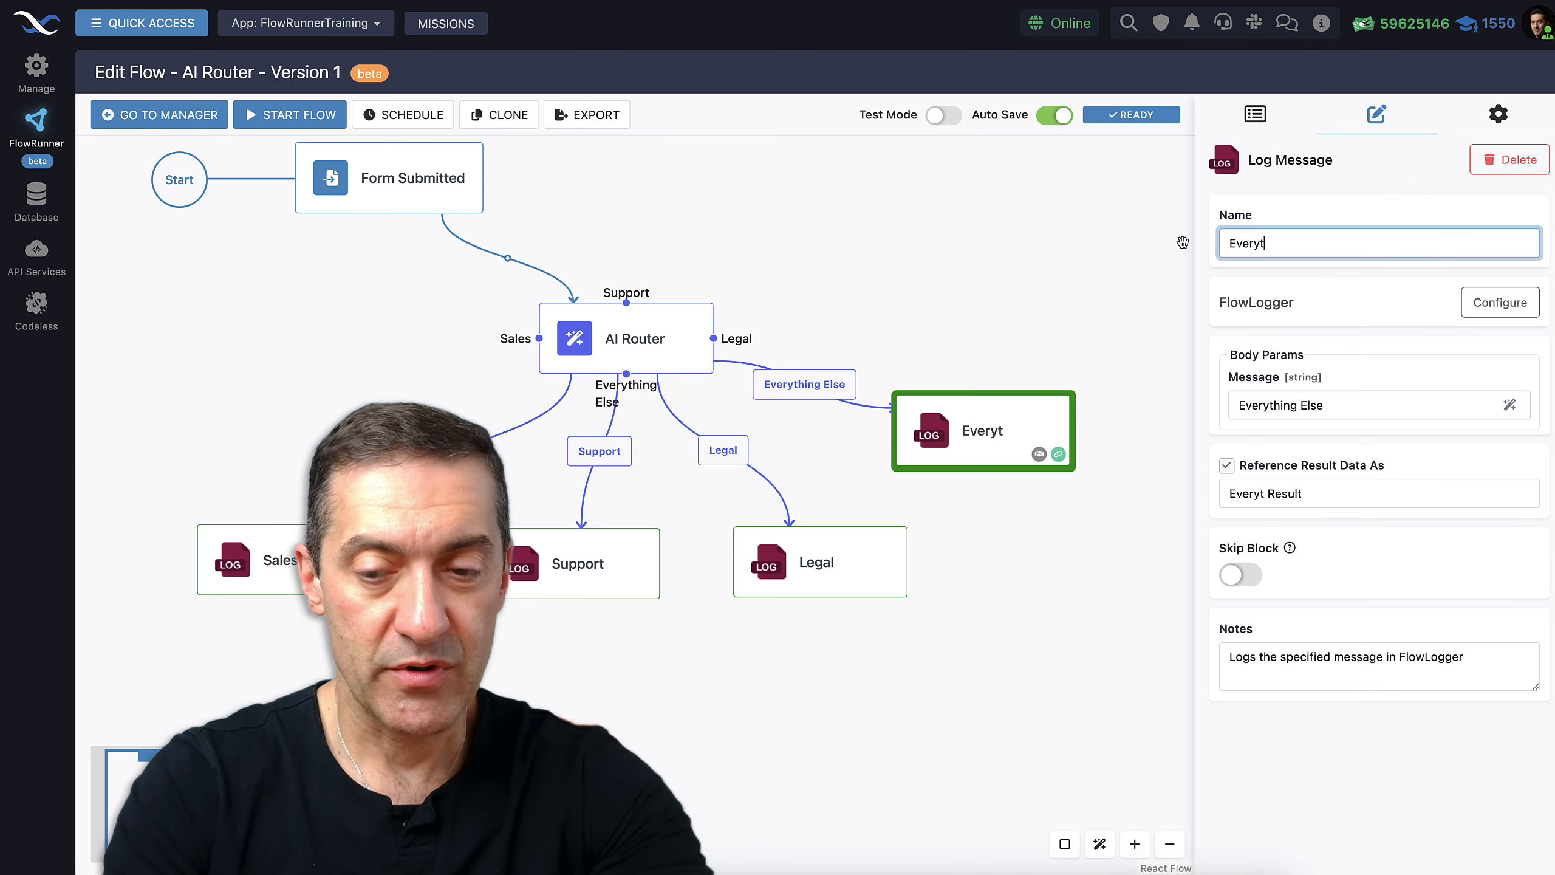
type("hing Sales")
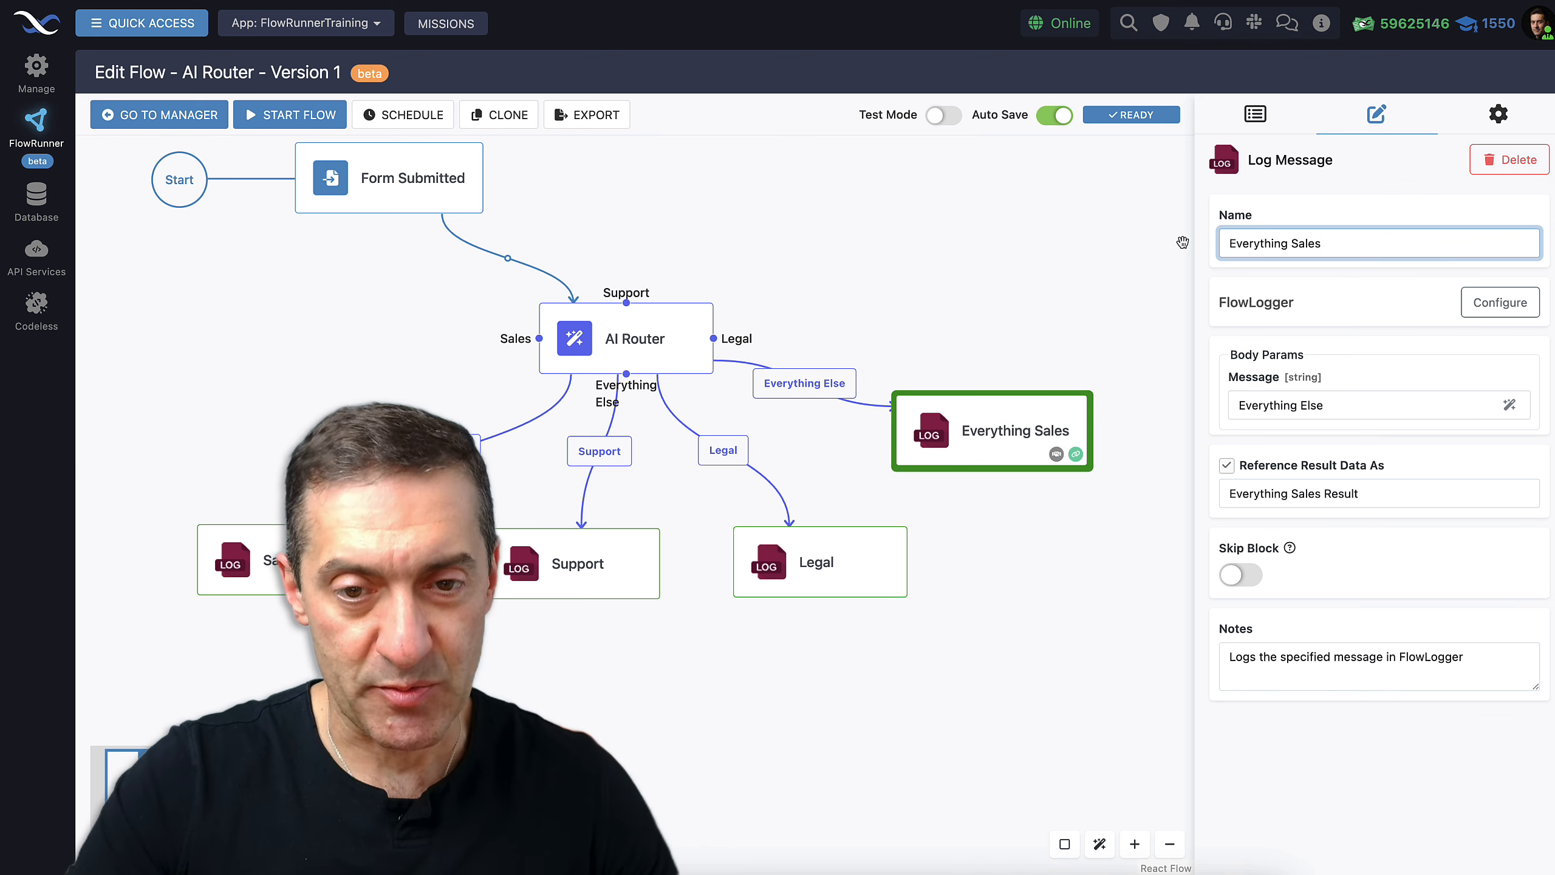
left_click(993, 772)
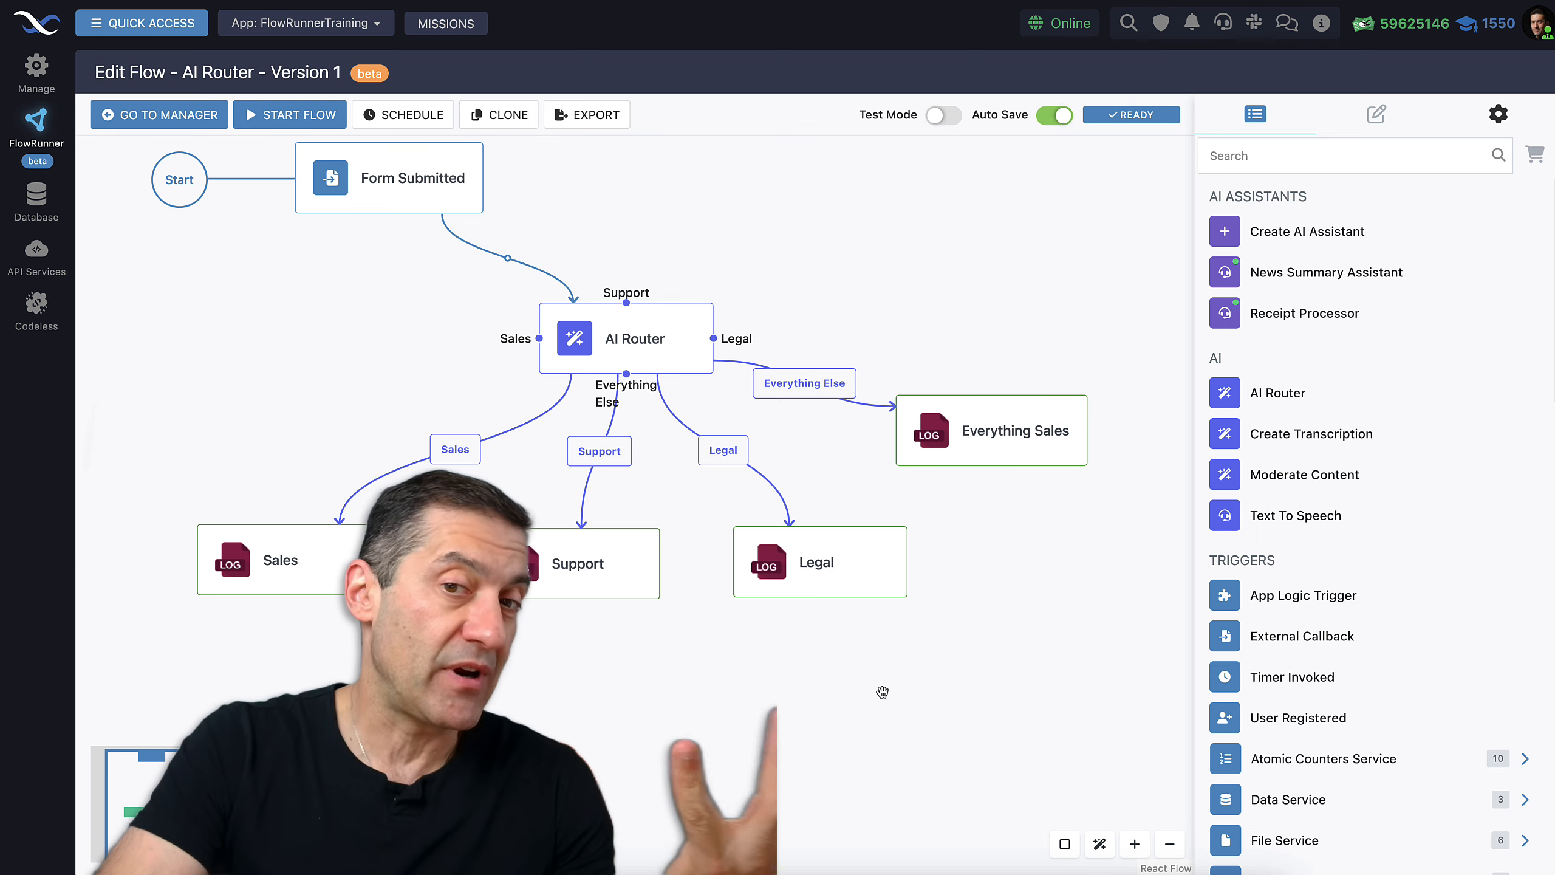
Move Everything Sales up, nudge Sales right, raise the AI Router, and recentre the view
left_click_drag(984, 435, 1011, 409)
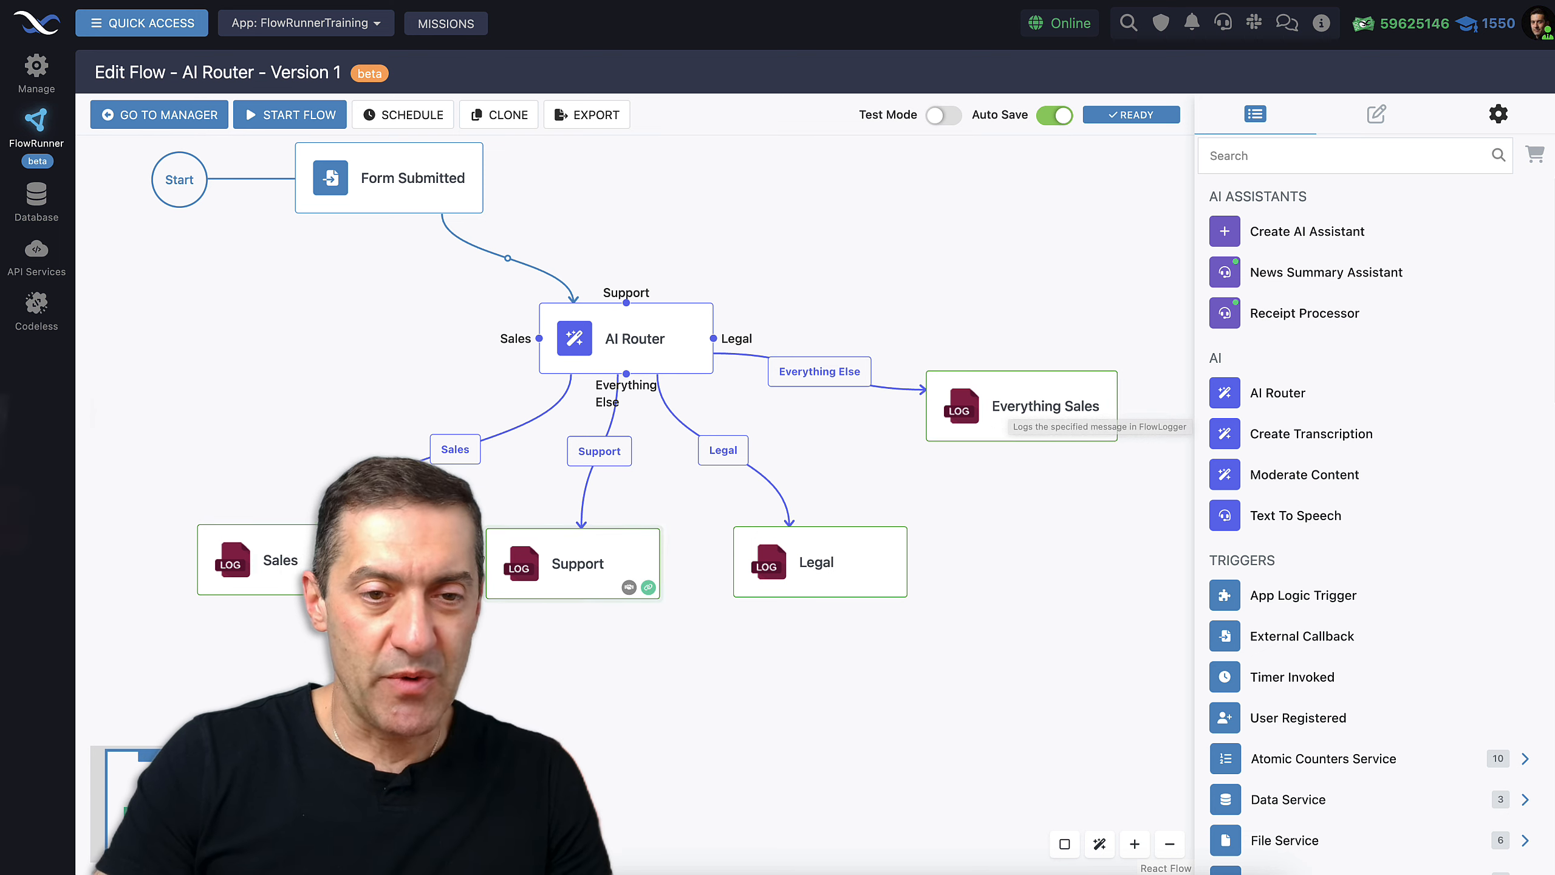
left_click_drag(335, 567, 345, 568)
left_click_drag(698, 677, 732, 732)
left_click_drag(716, 392, 714, 355)
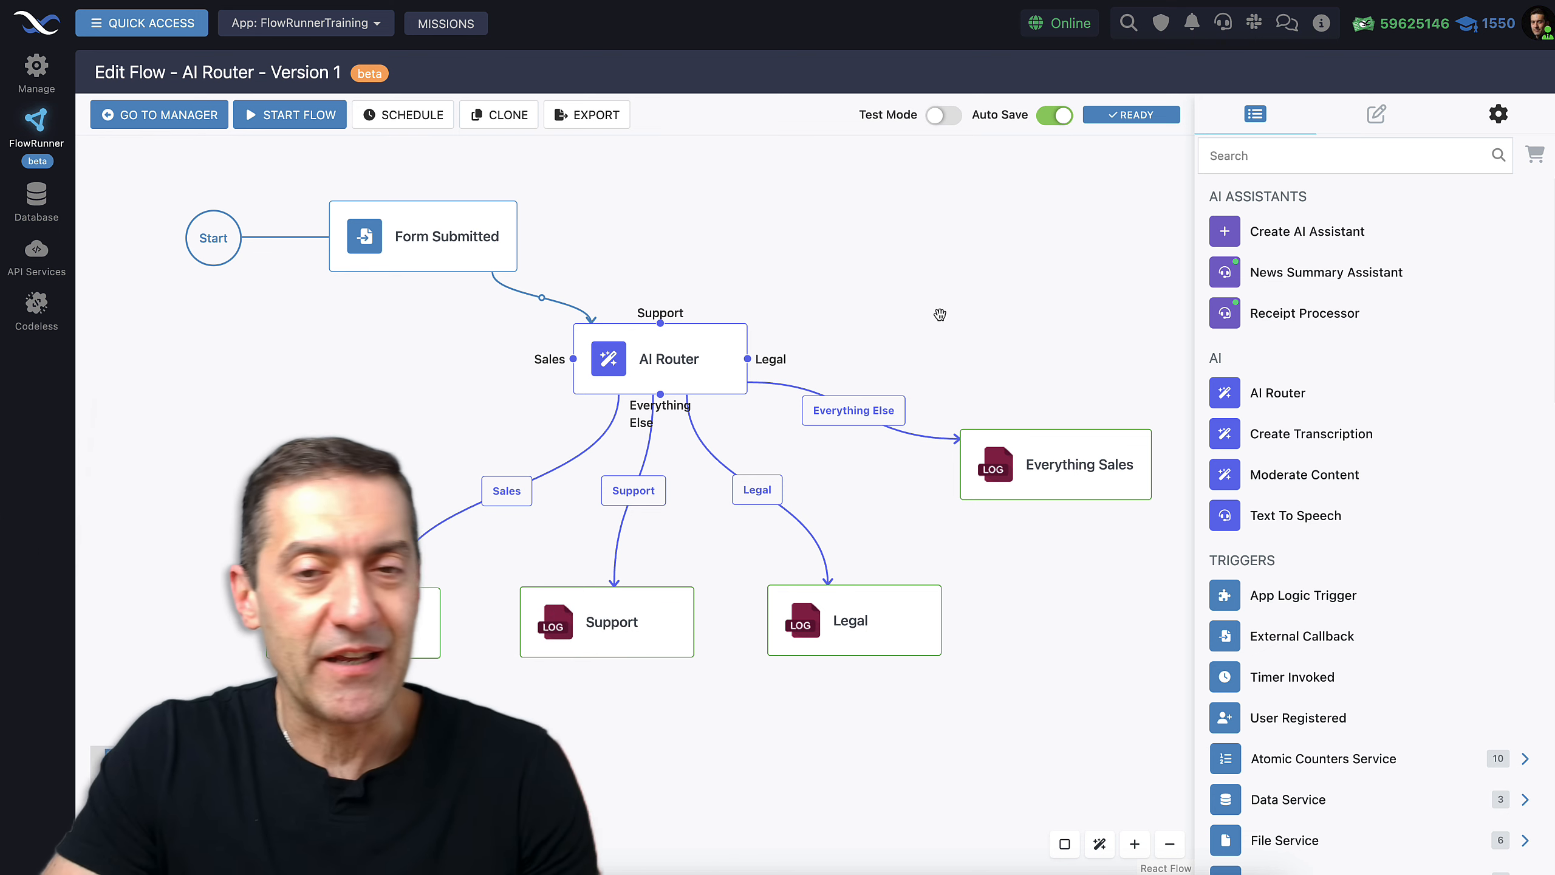
left_click_drag(912, 272, 898, 308)
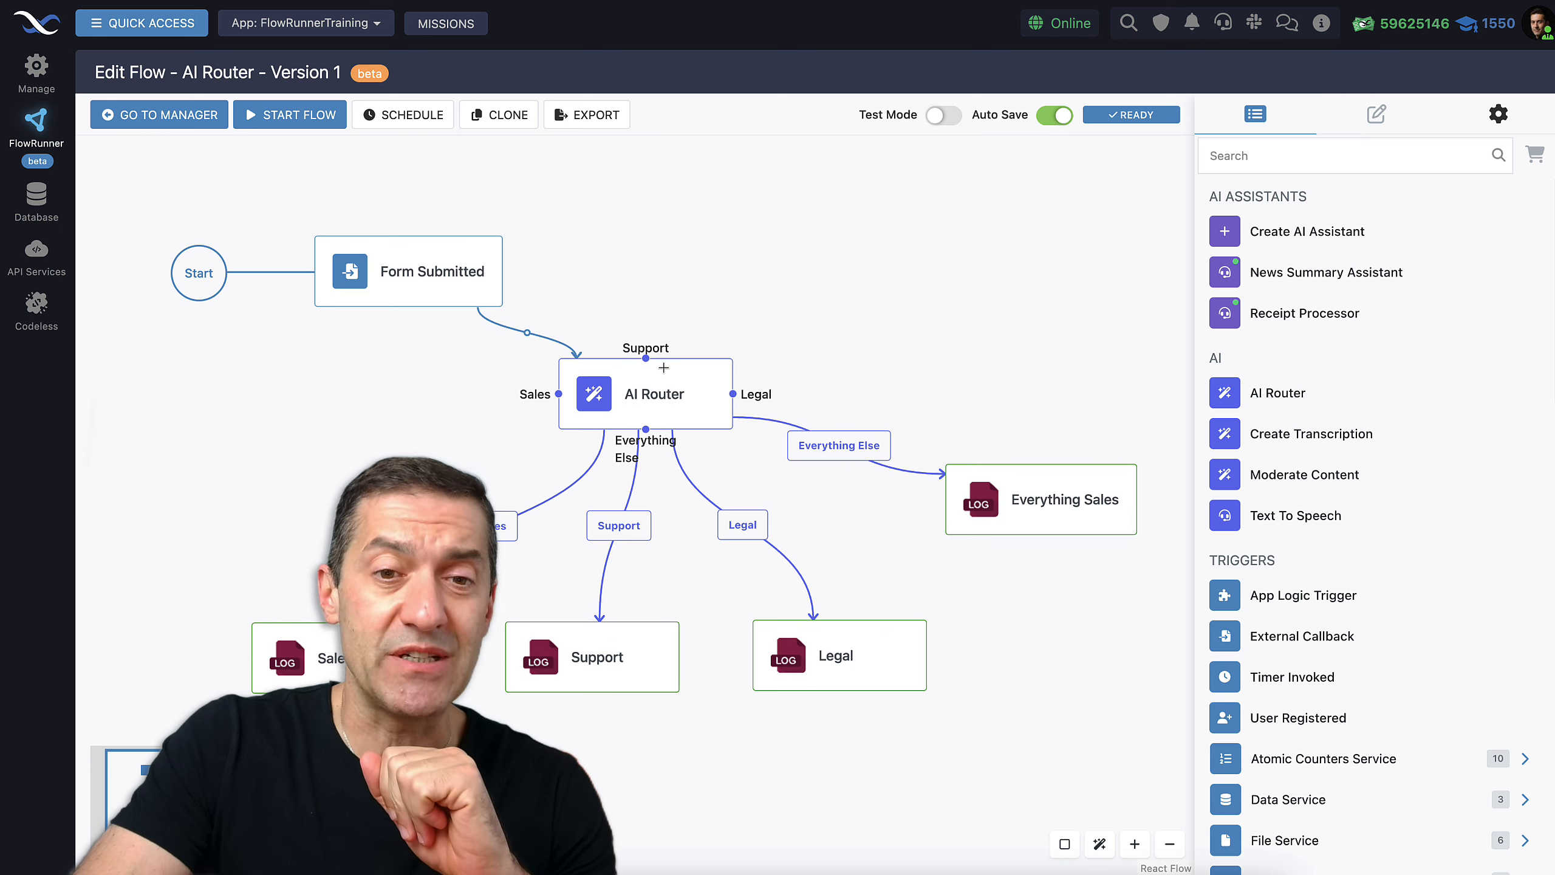
Turn on test mode, set the AI Router model to gpt-4o-mini, and open the Content expression
left_click(938, 116)
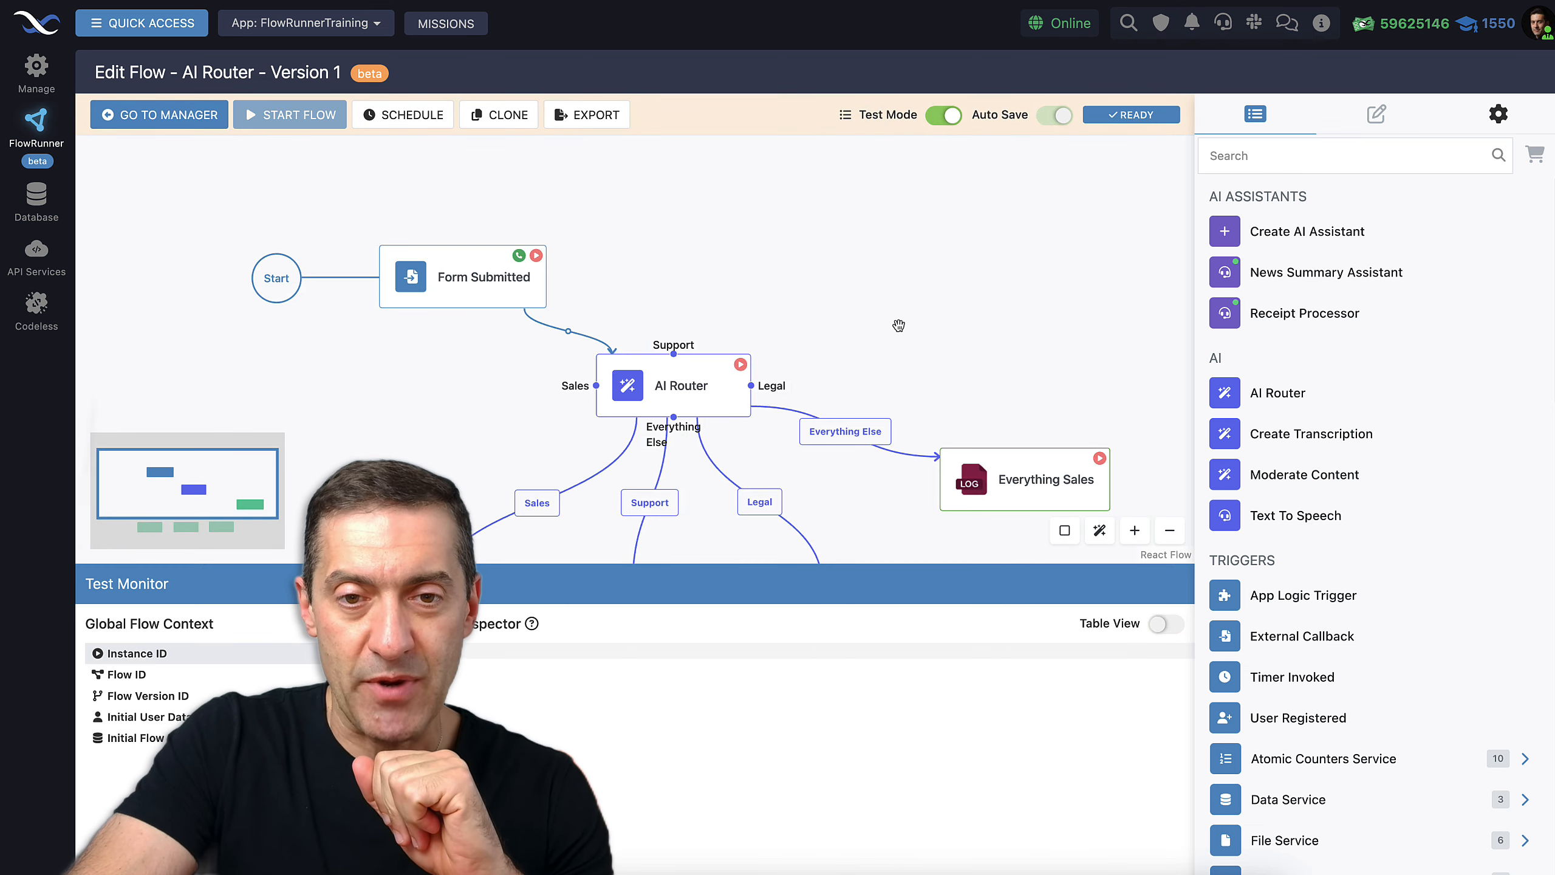
left_click(690, 308)
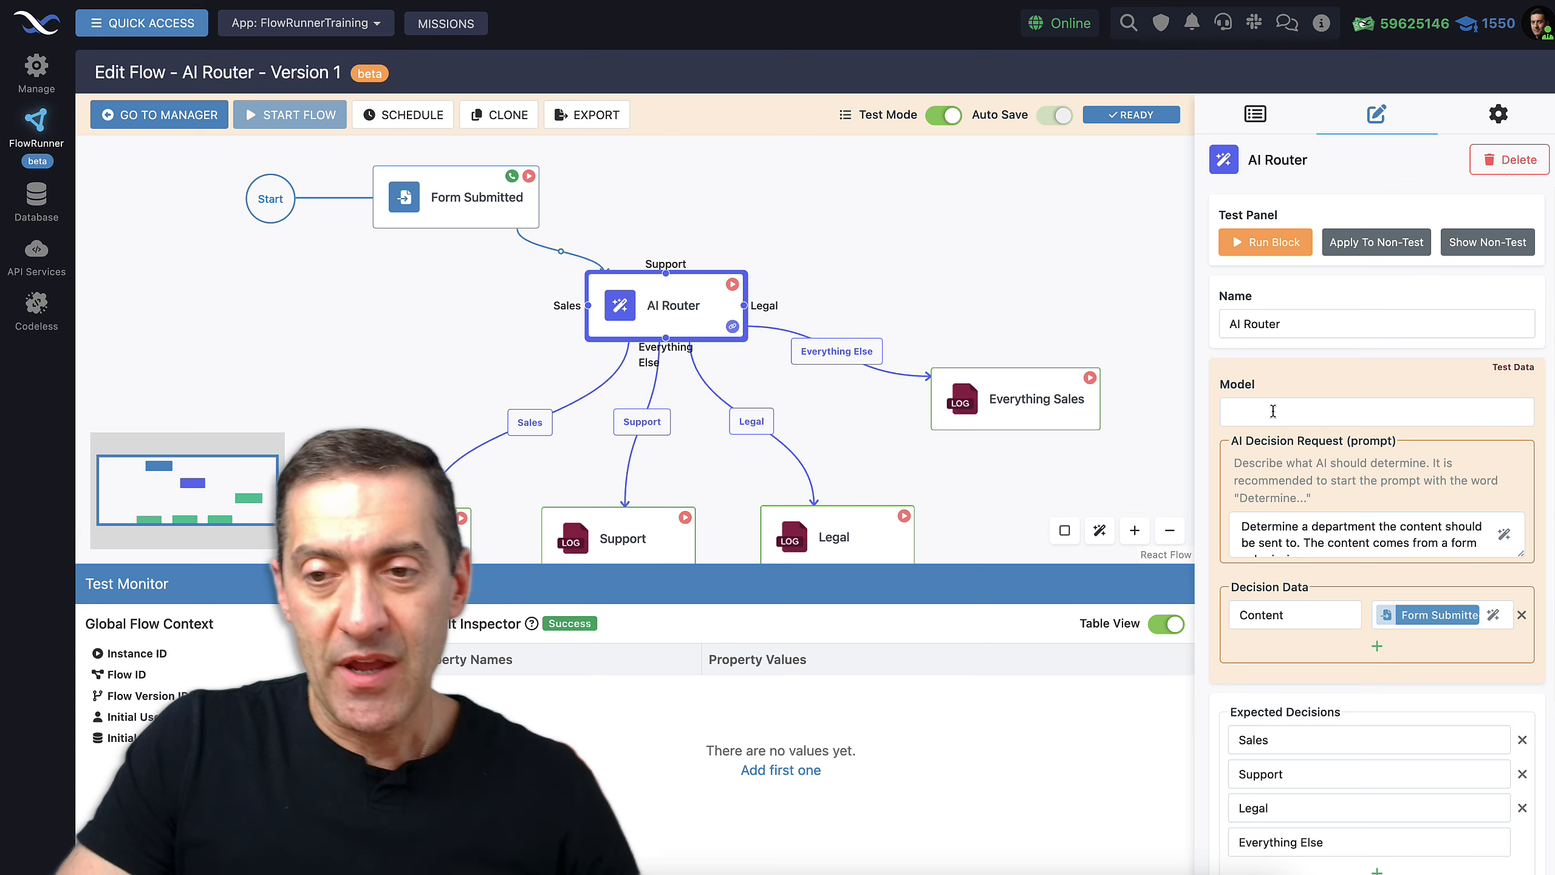
left_click(1252, 416)
type("g")
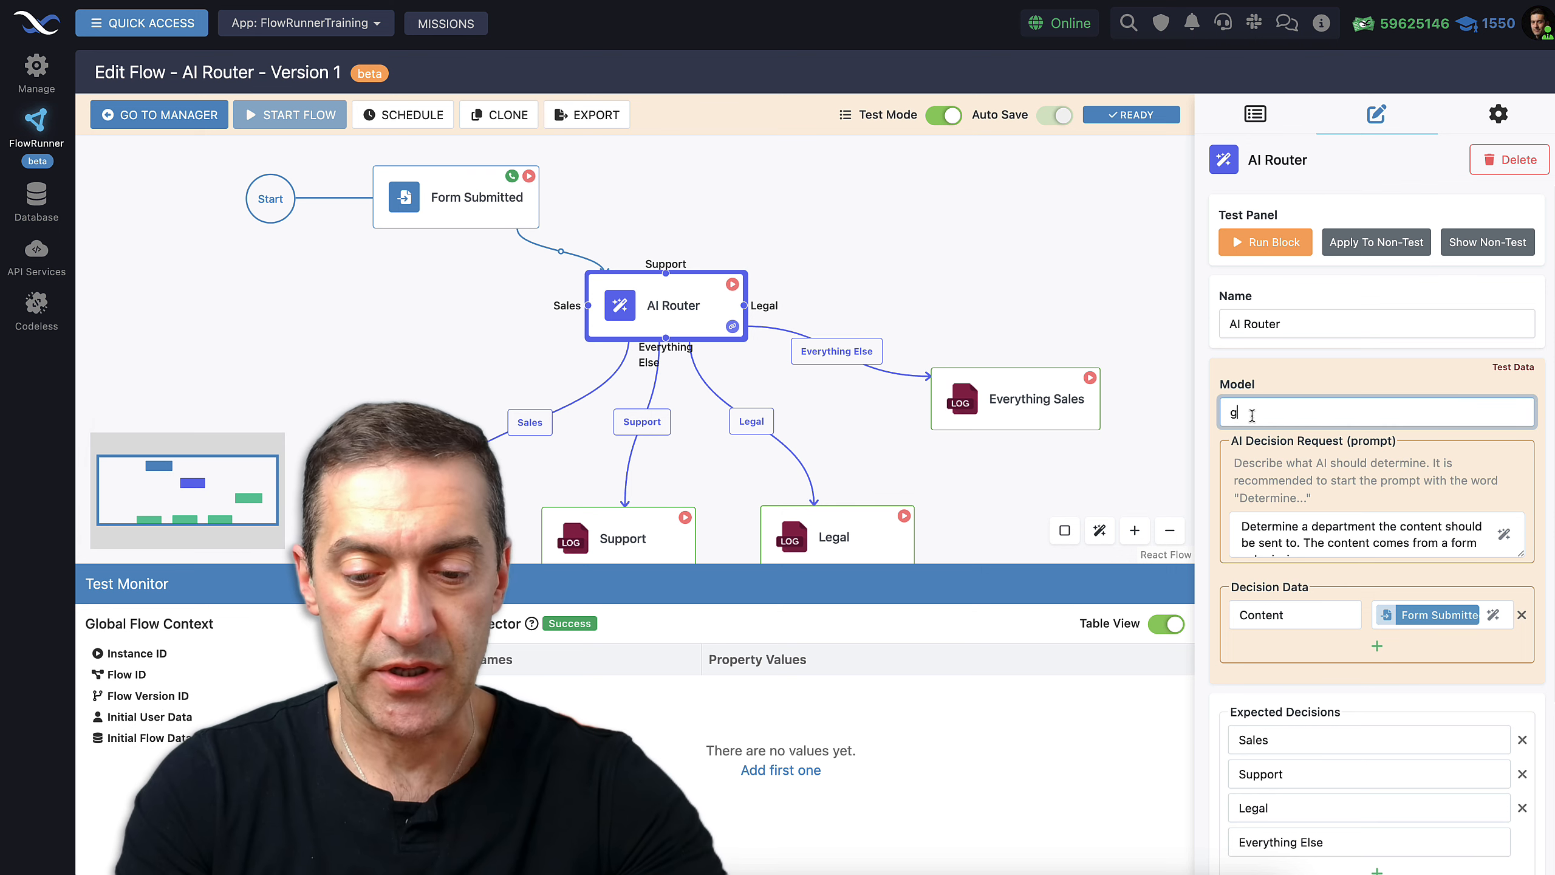
type("pt-4")
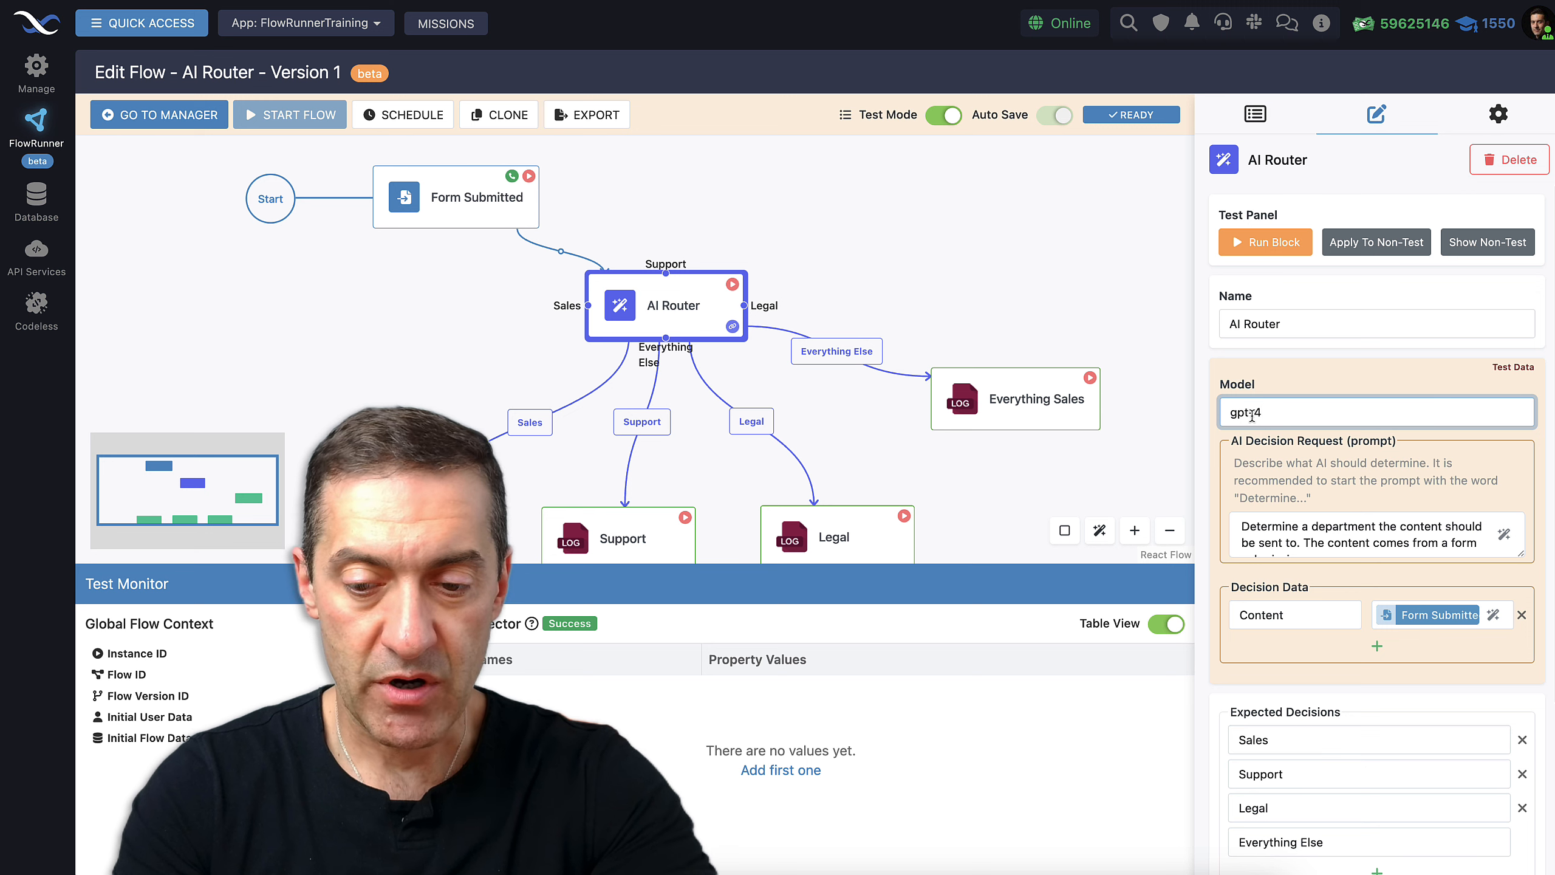
type("o-mino")
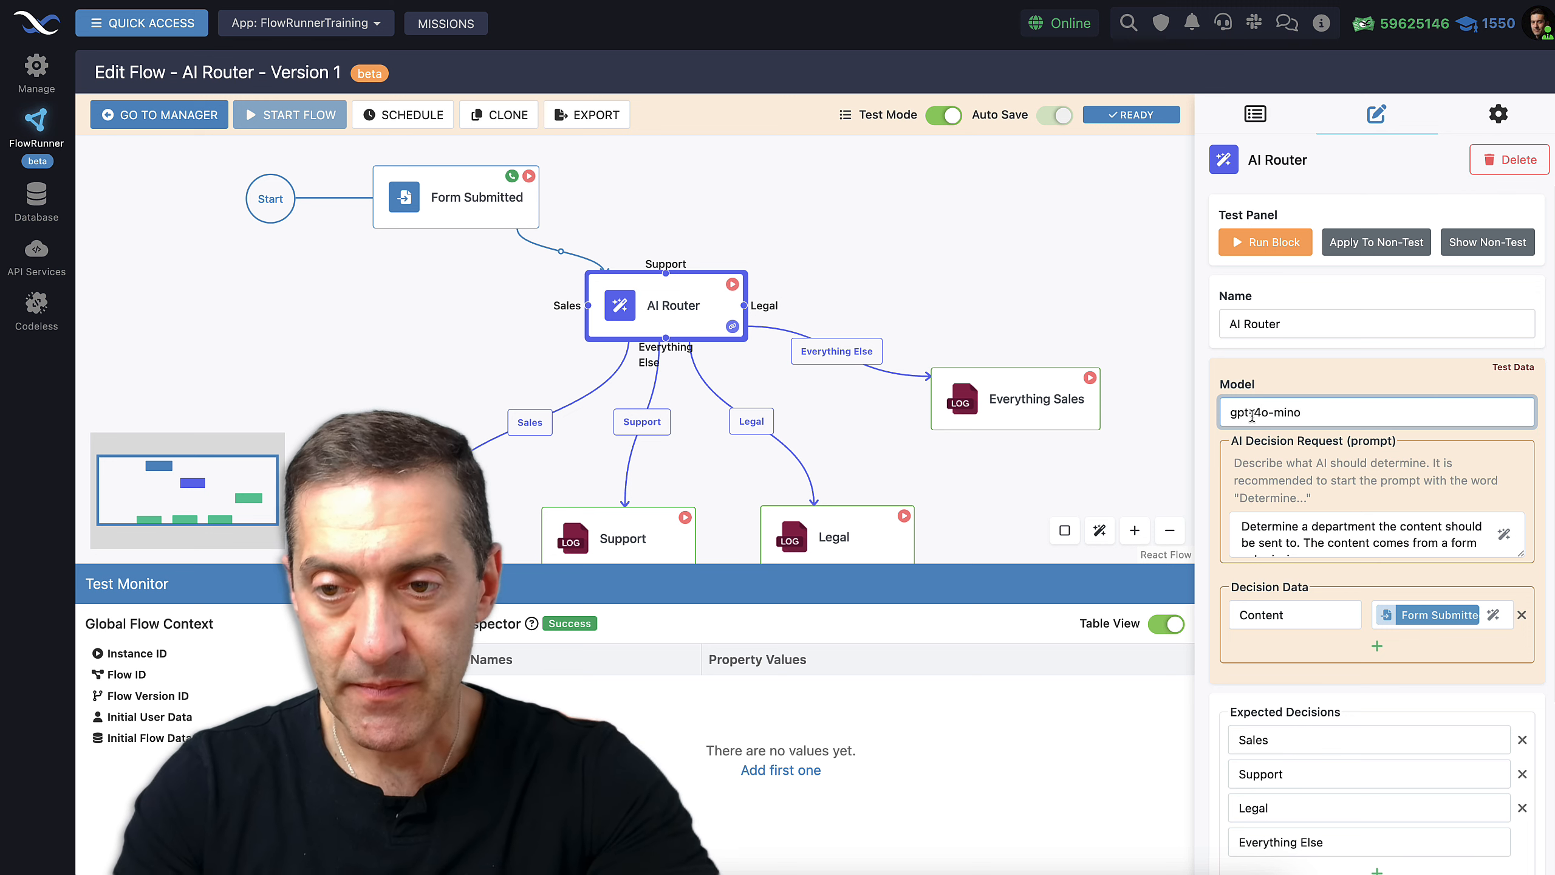
key("BackSpace")
type("i")
left_click(1390, 390)
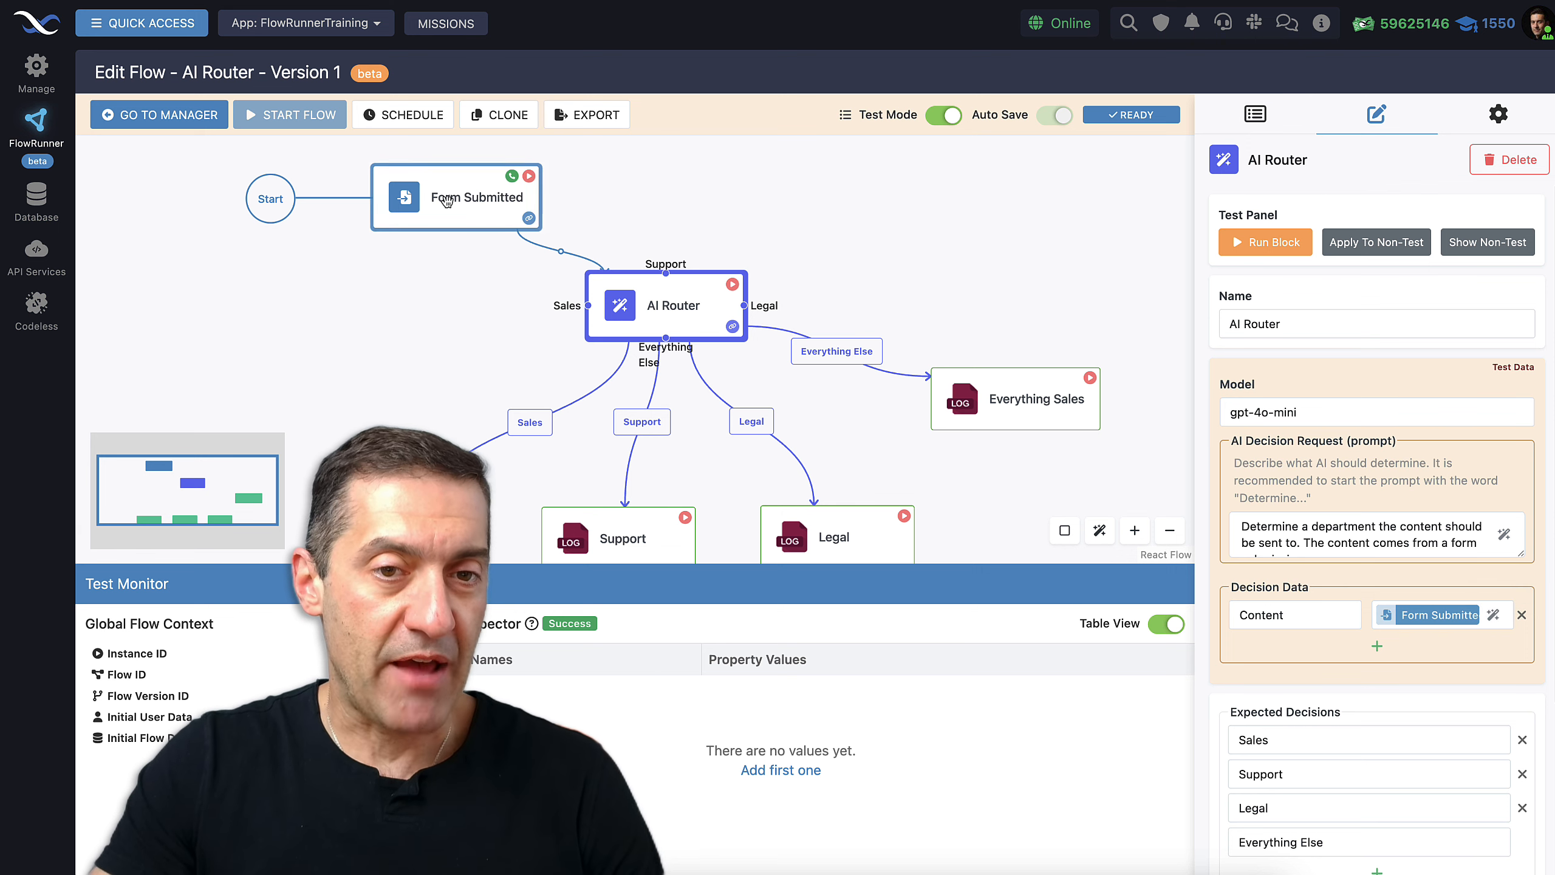
left_click(1493, 615)
Clear the Content expression, enter 'Please send me an NDA' as test content, and run the block
left_click(1334, 706)
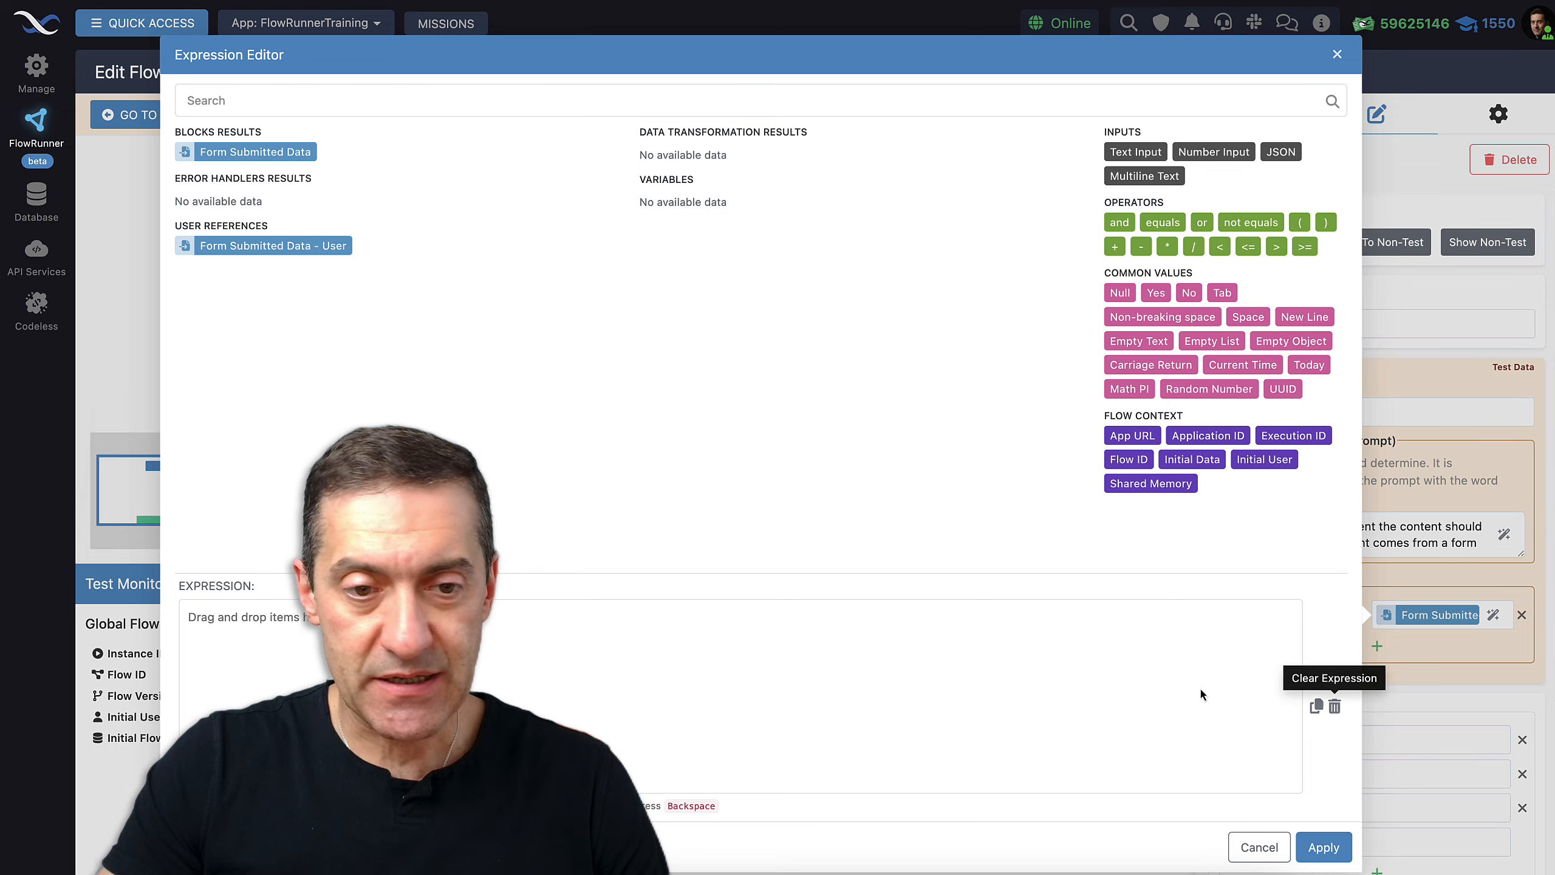
left_click(1324, 848)
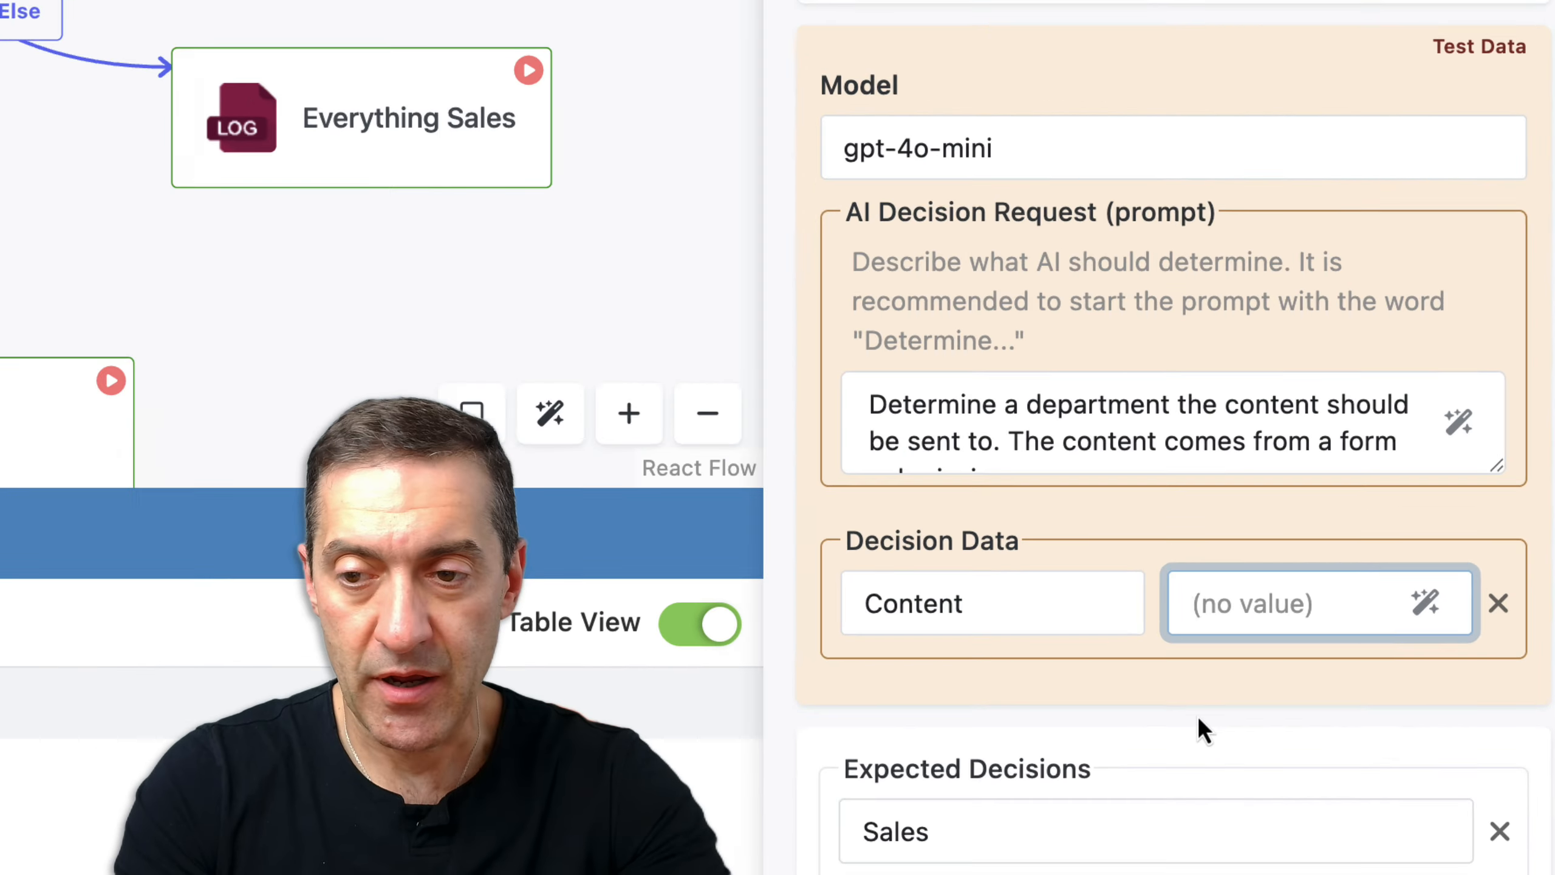
type("Please d")
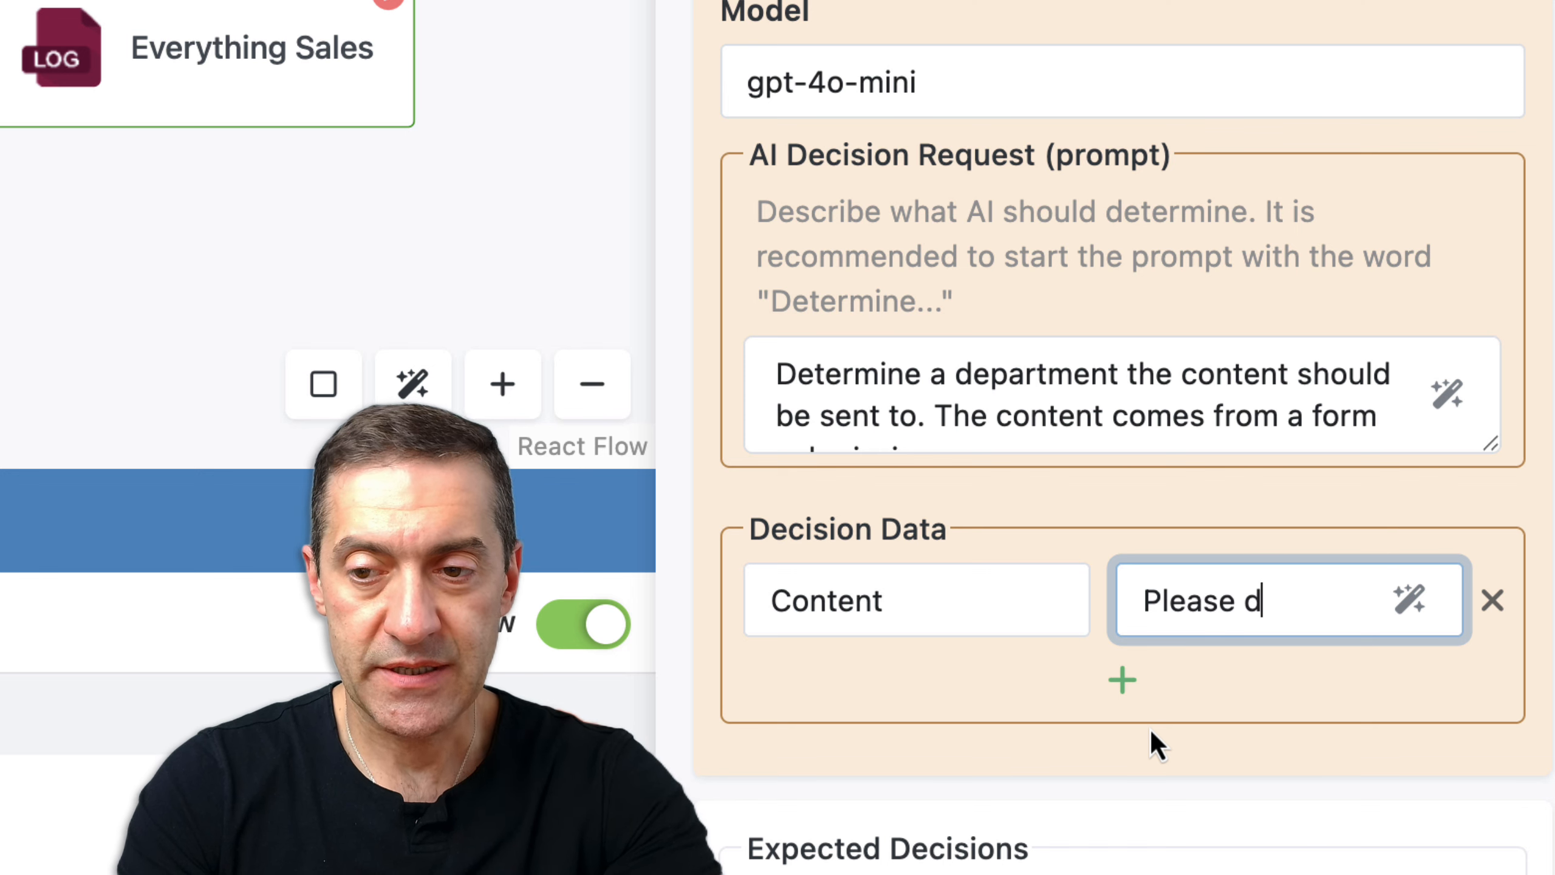
key("BackSpace")
type("send me")
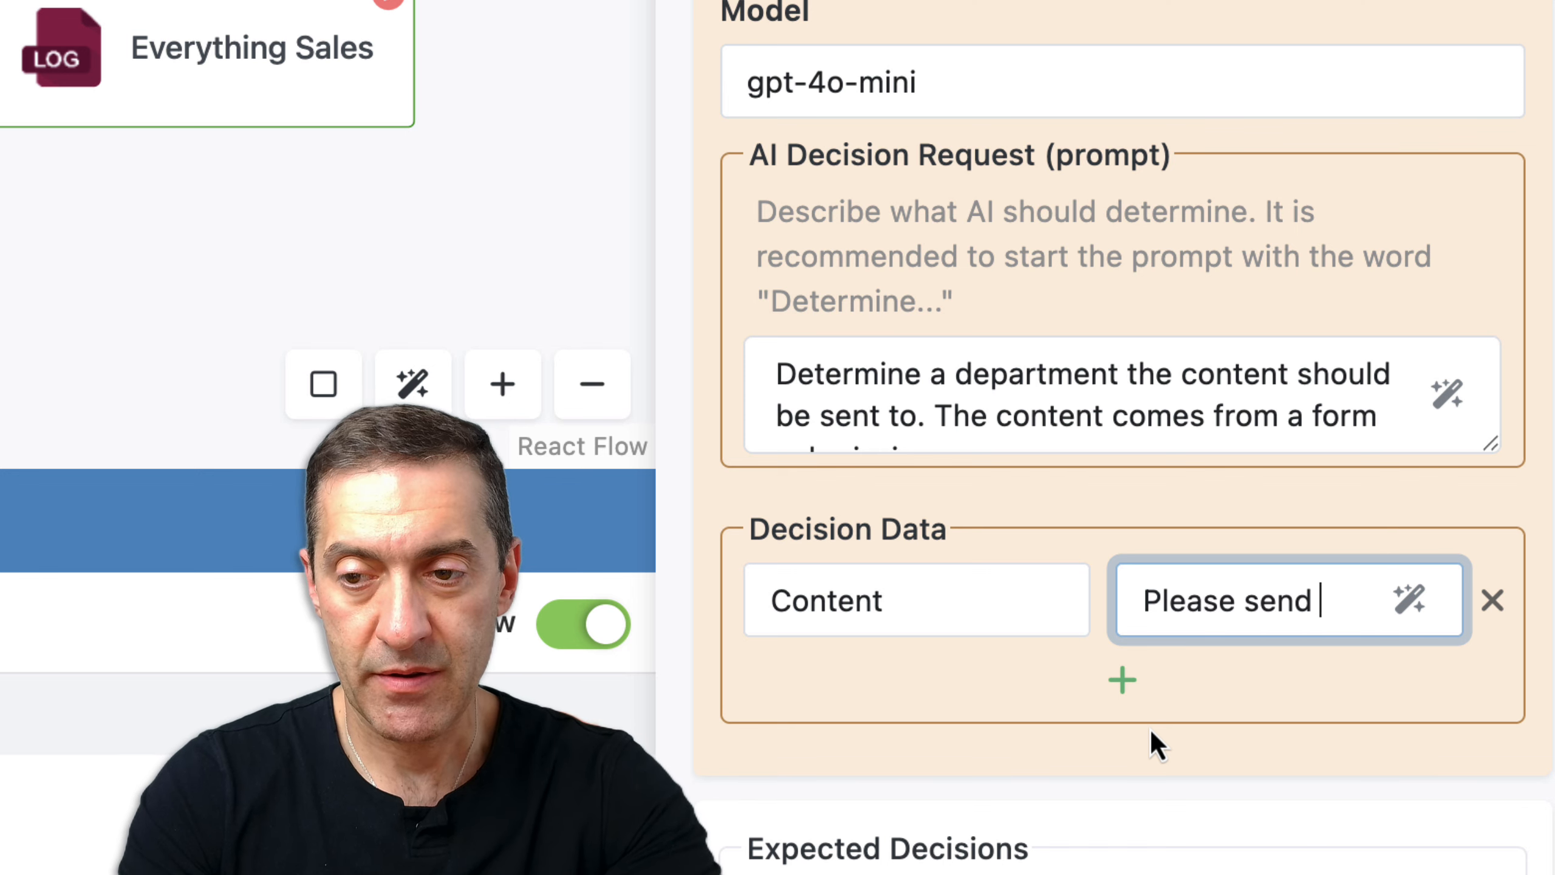
type(" an NDA")
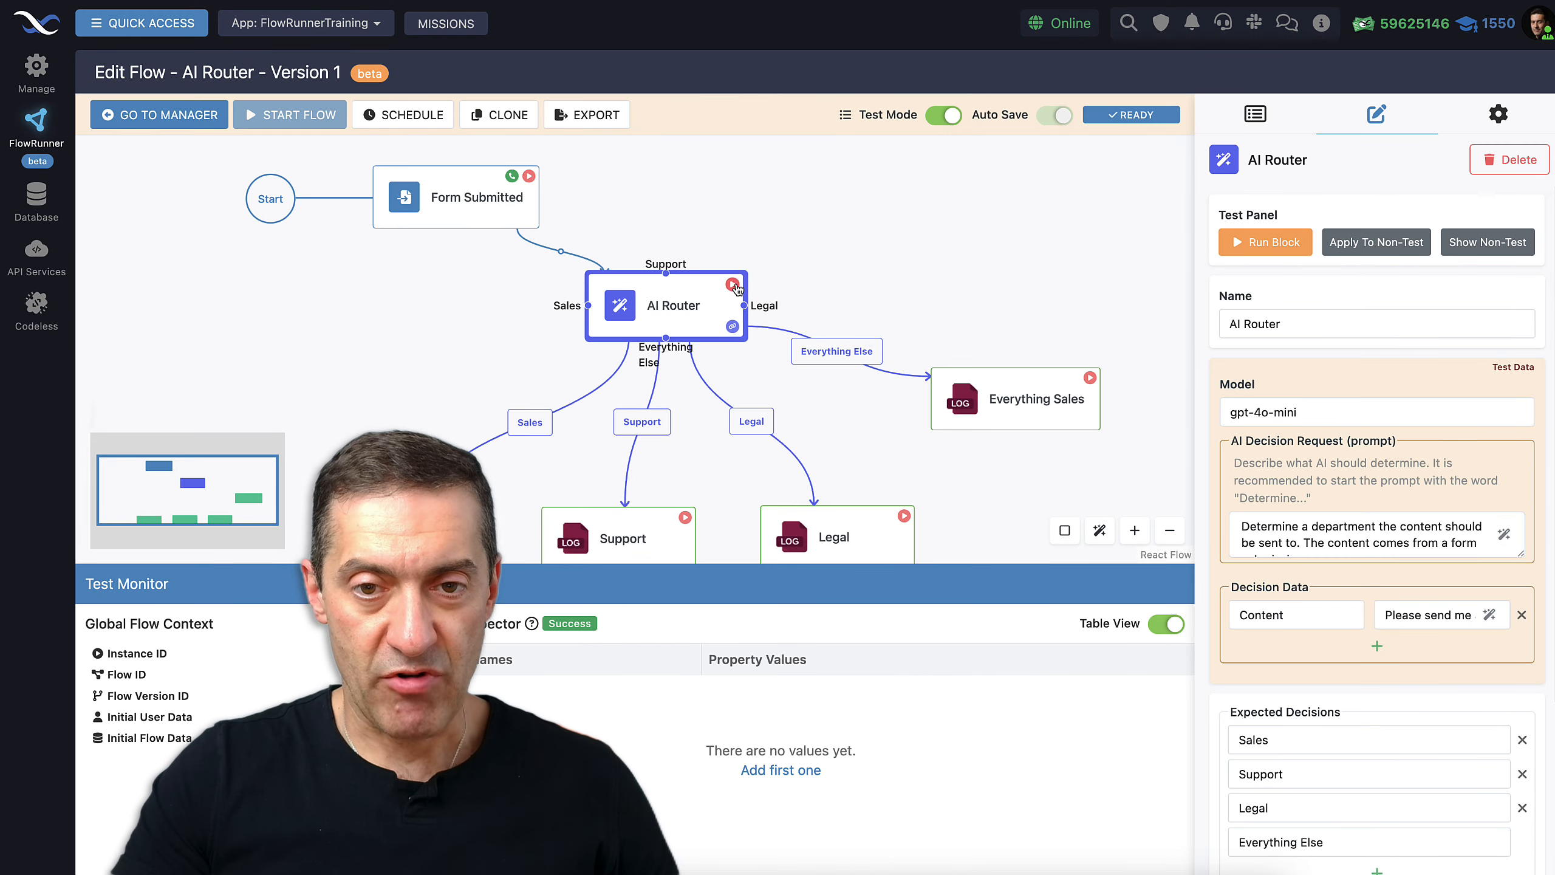
left_click(732, 285)
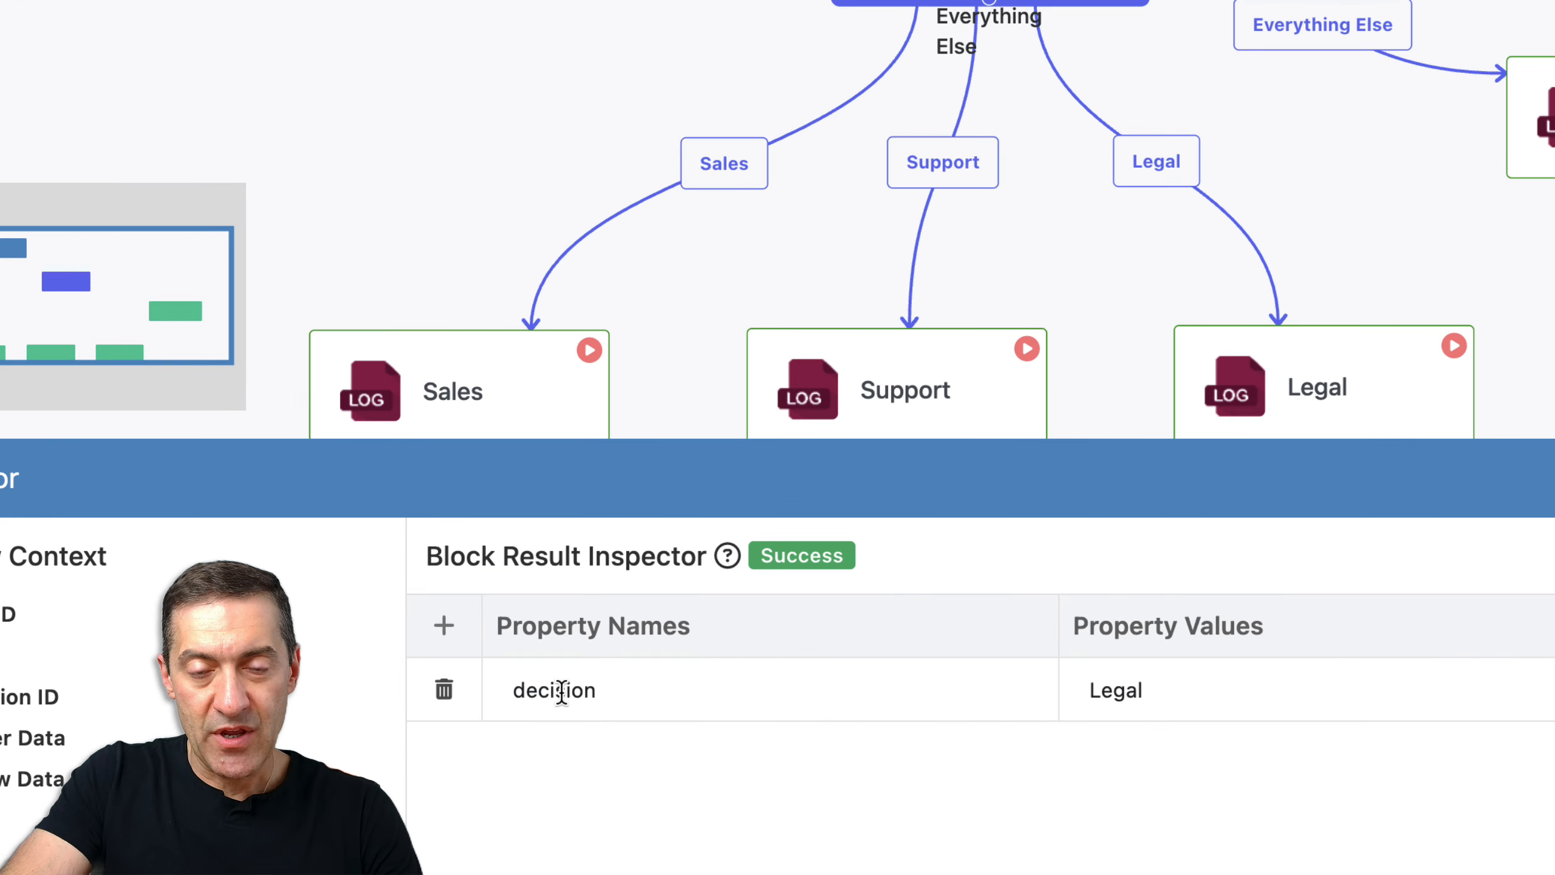
Rerun the AI Router with the test content 'I need help with the product'
left_click_drag(657, 353, 676, 245)
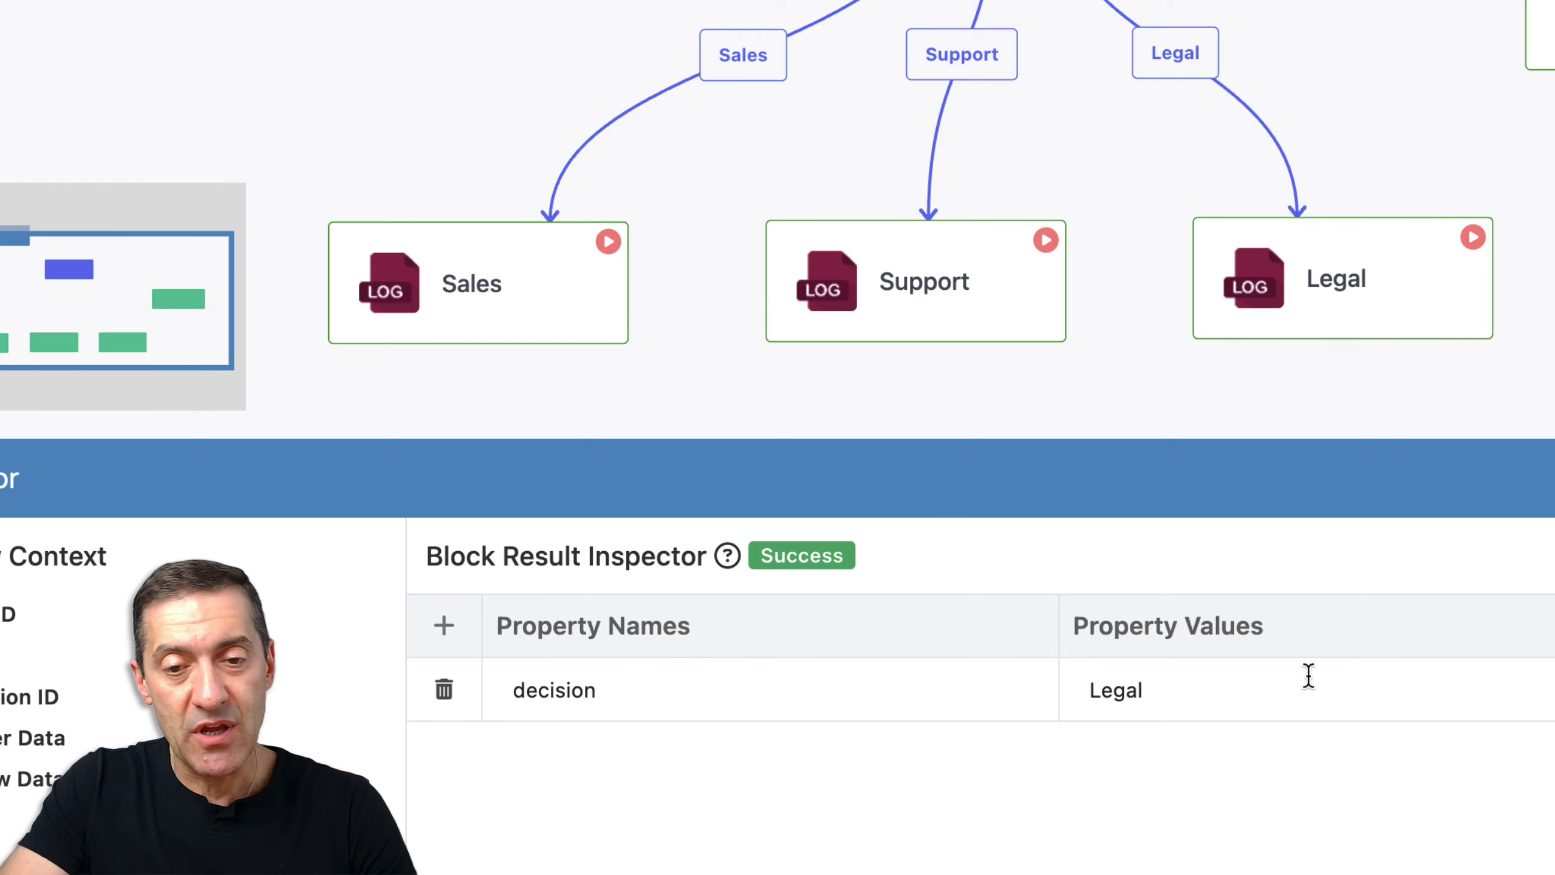
scroll(1552, 84, "down", 1)
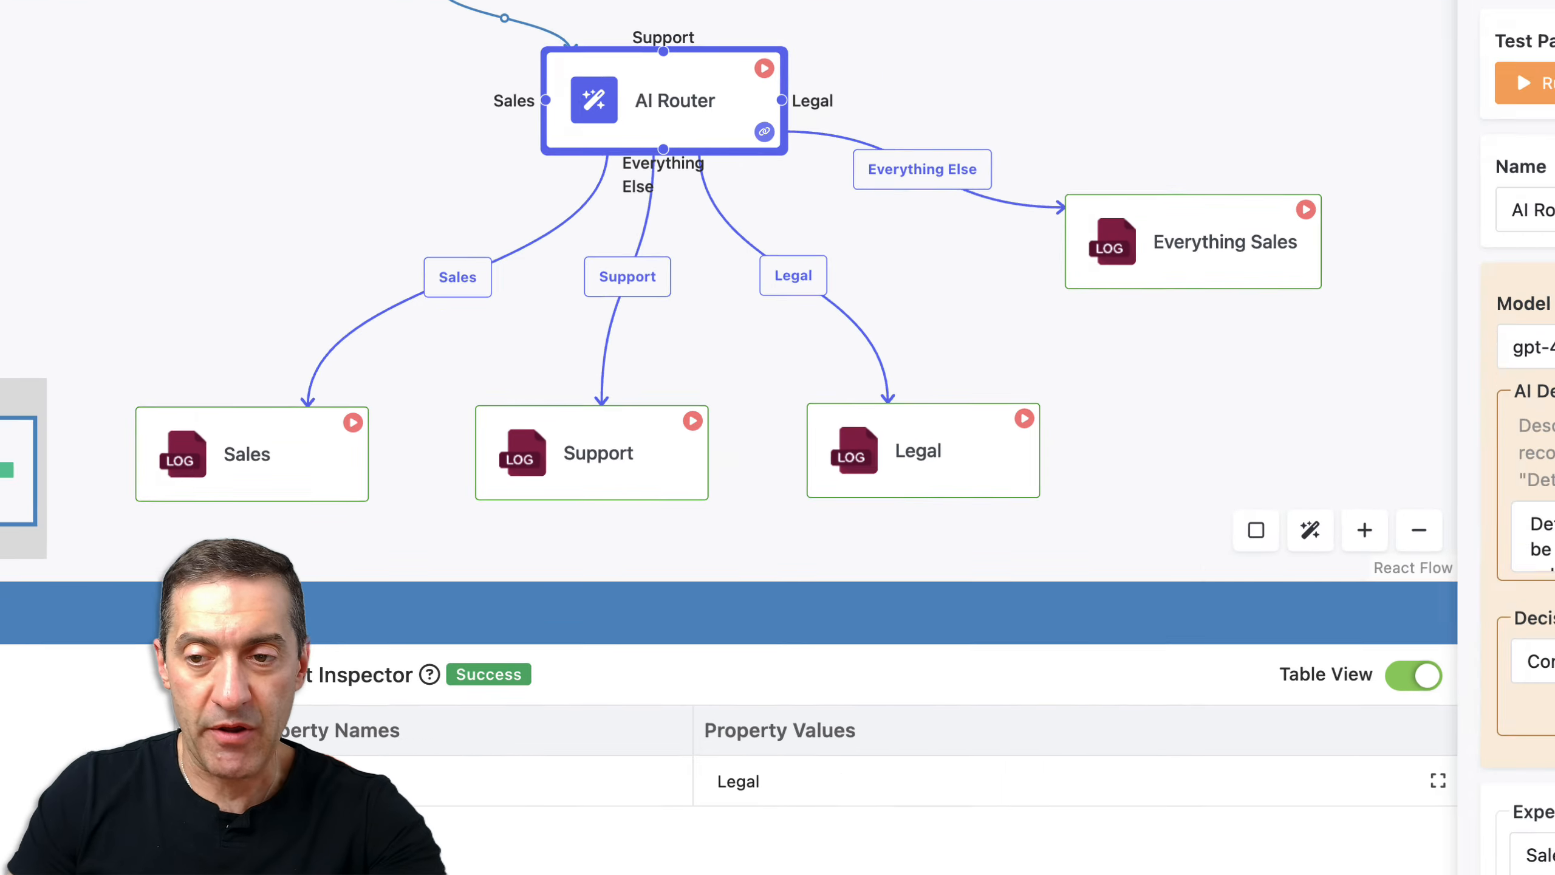
triple_click(1528, 632)
key("BackSpace")
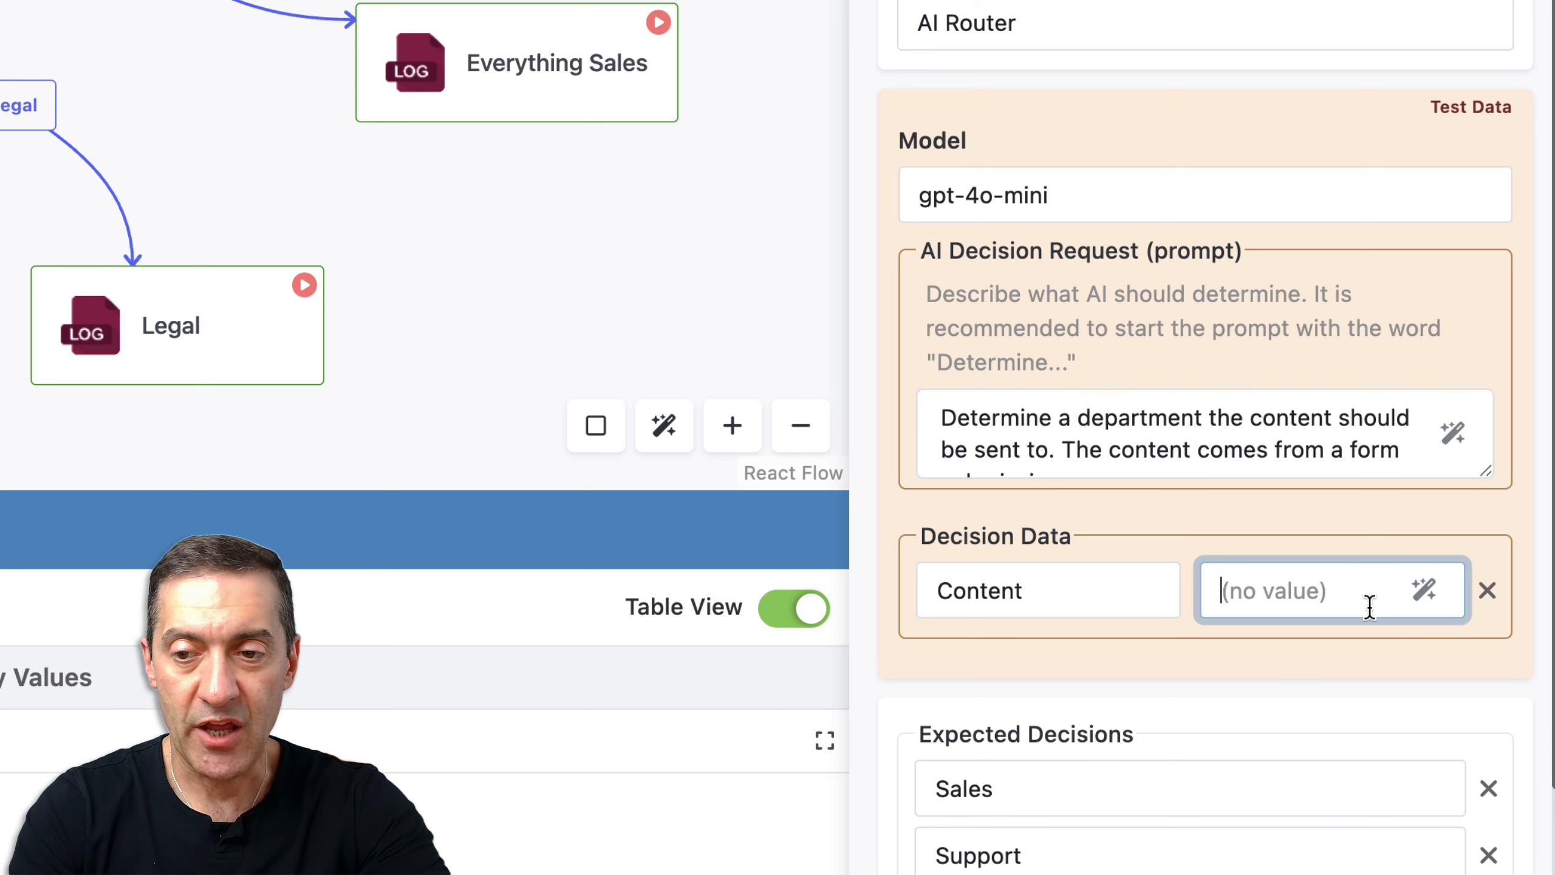
type("I need")
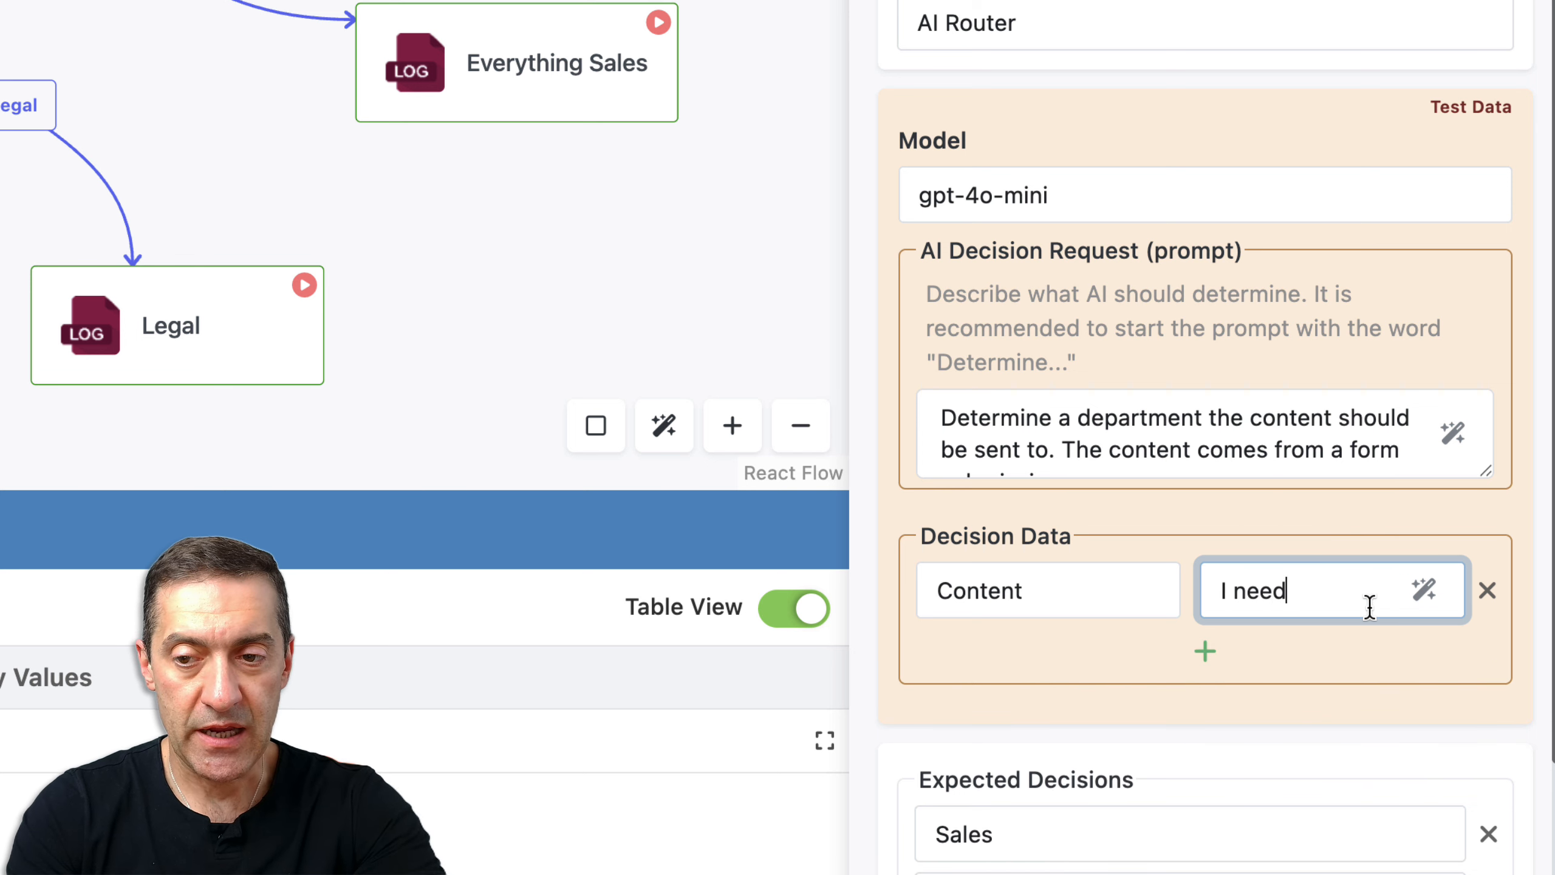
type(" help with")
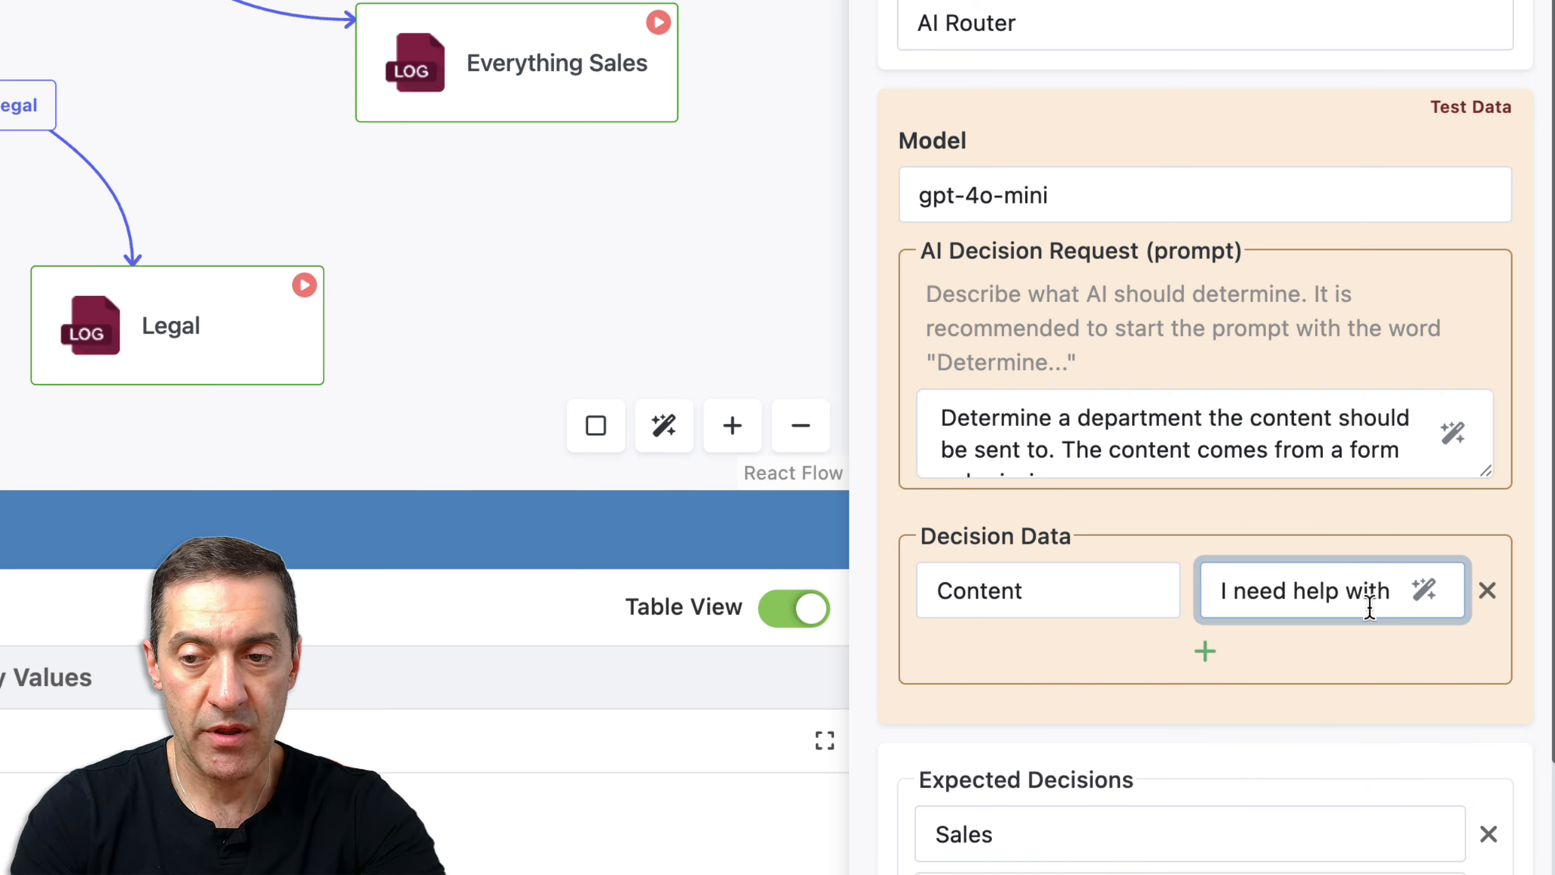
type(" the product")
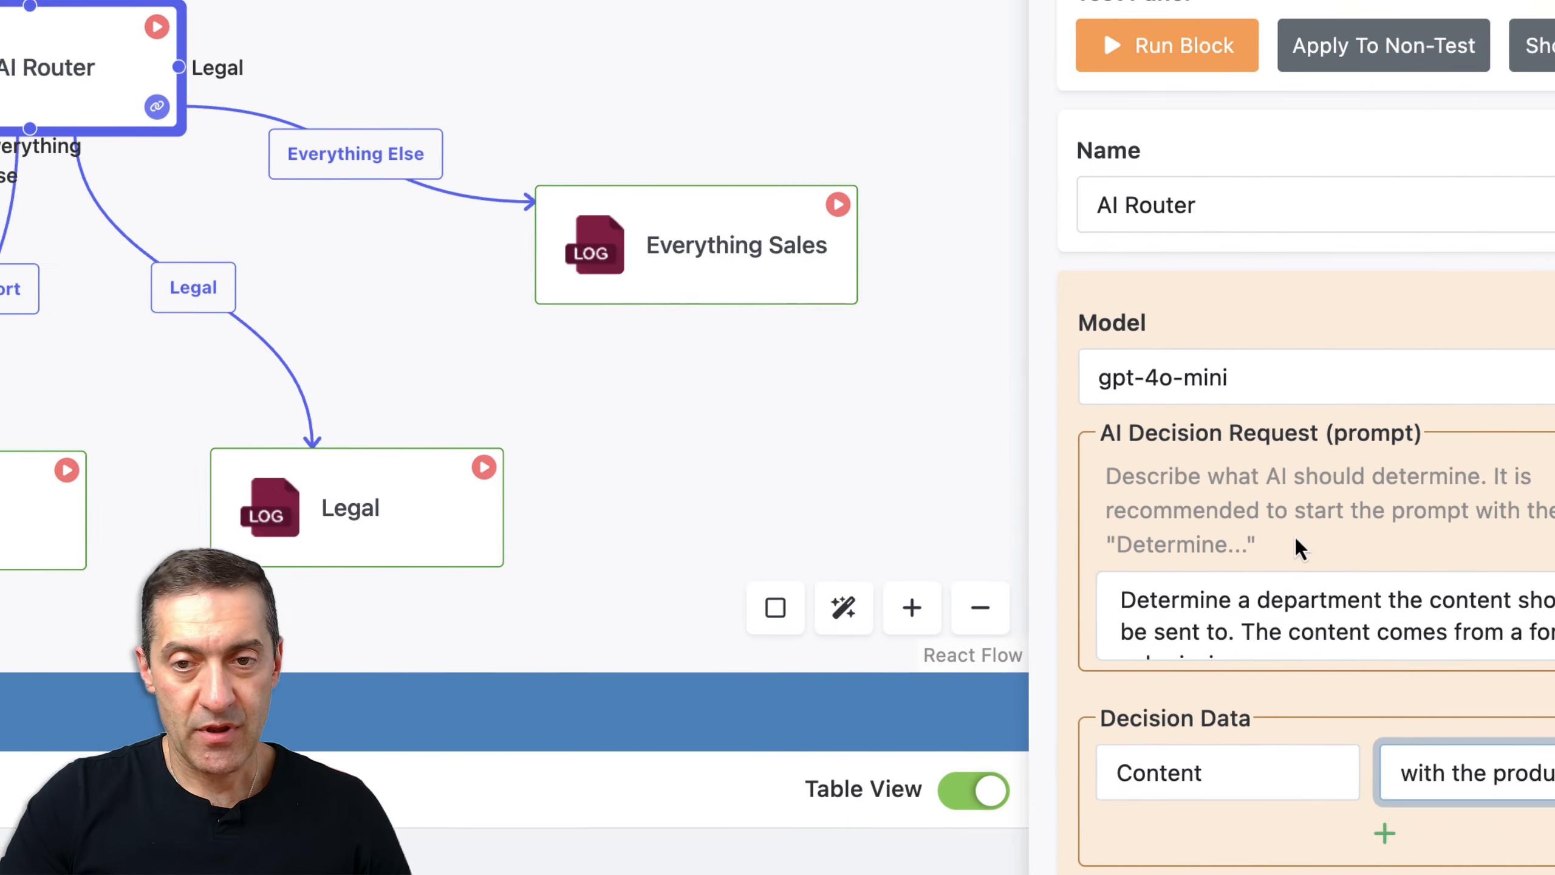
left_click(157, 26)
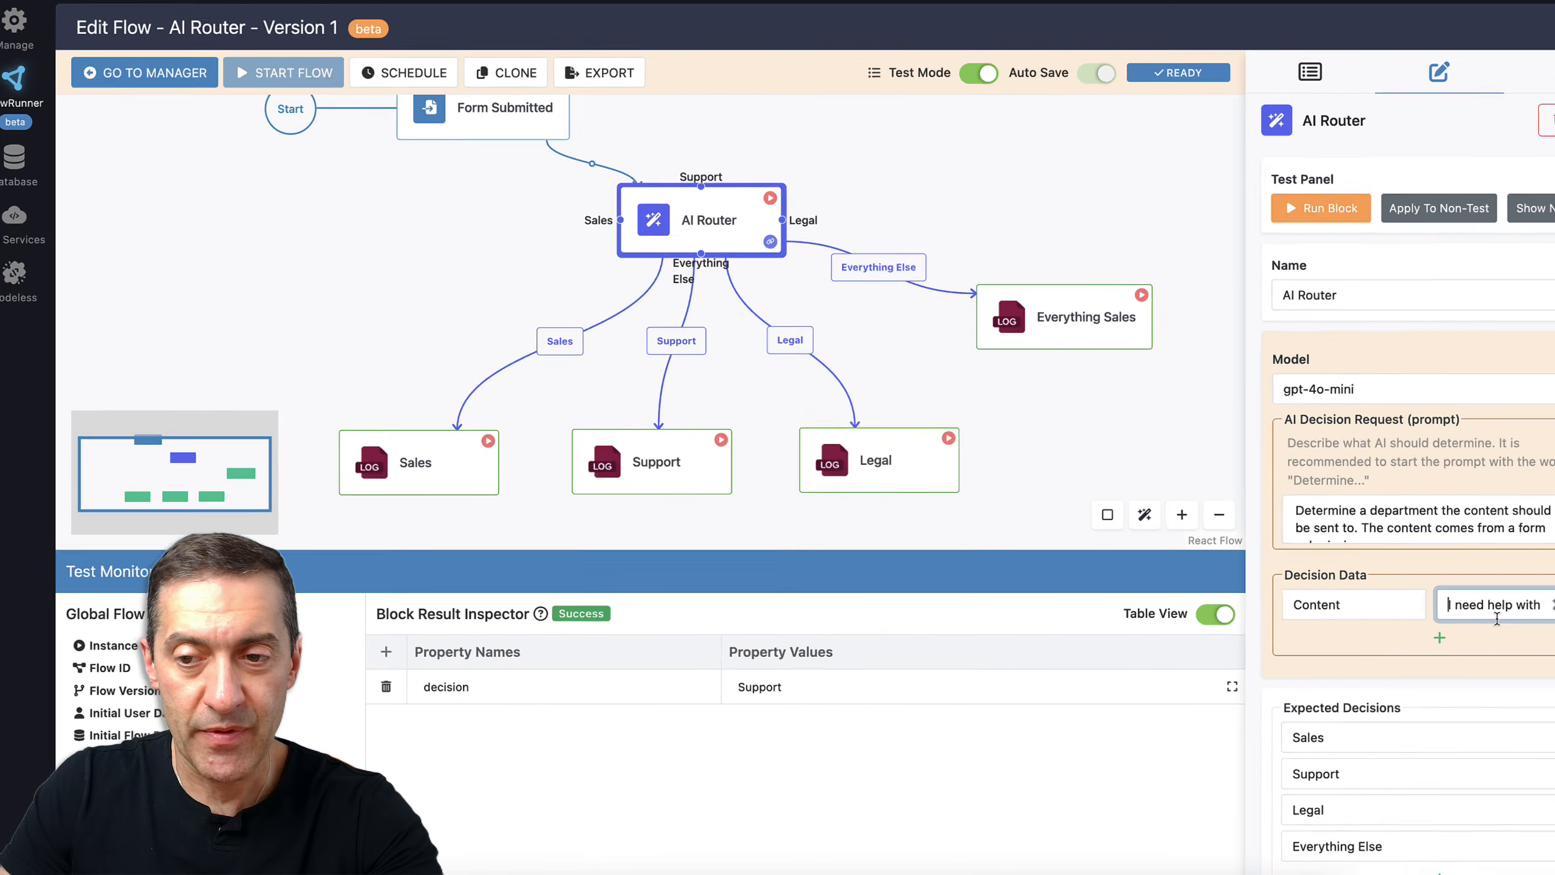
Rerun it with 'Send me a quote for purchasing', then switch test mode off
triple_click(1431, 627)
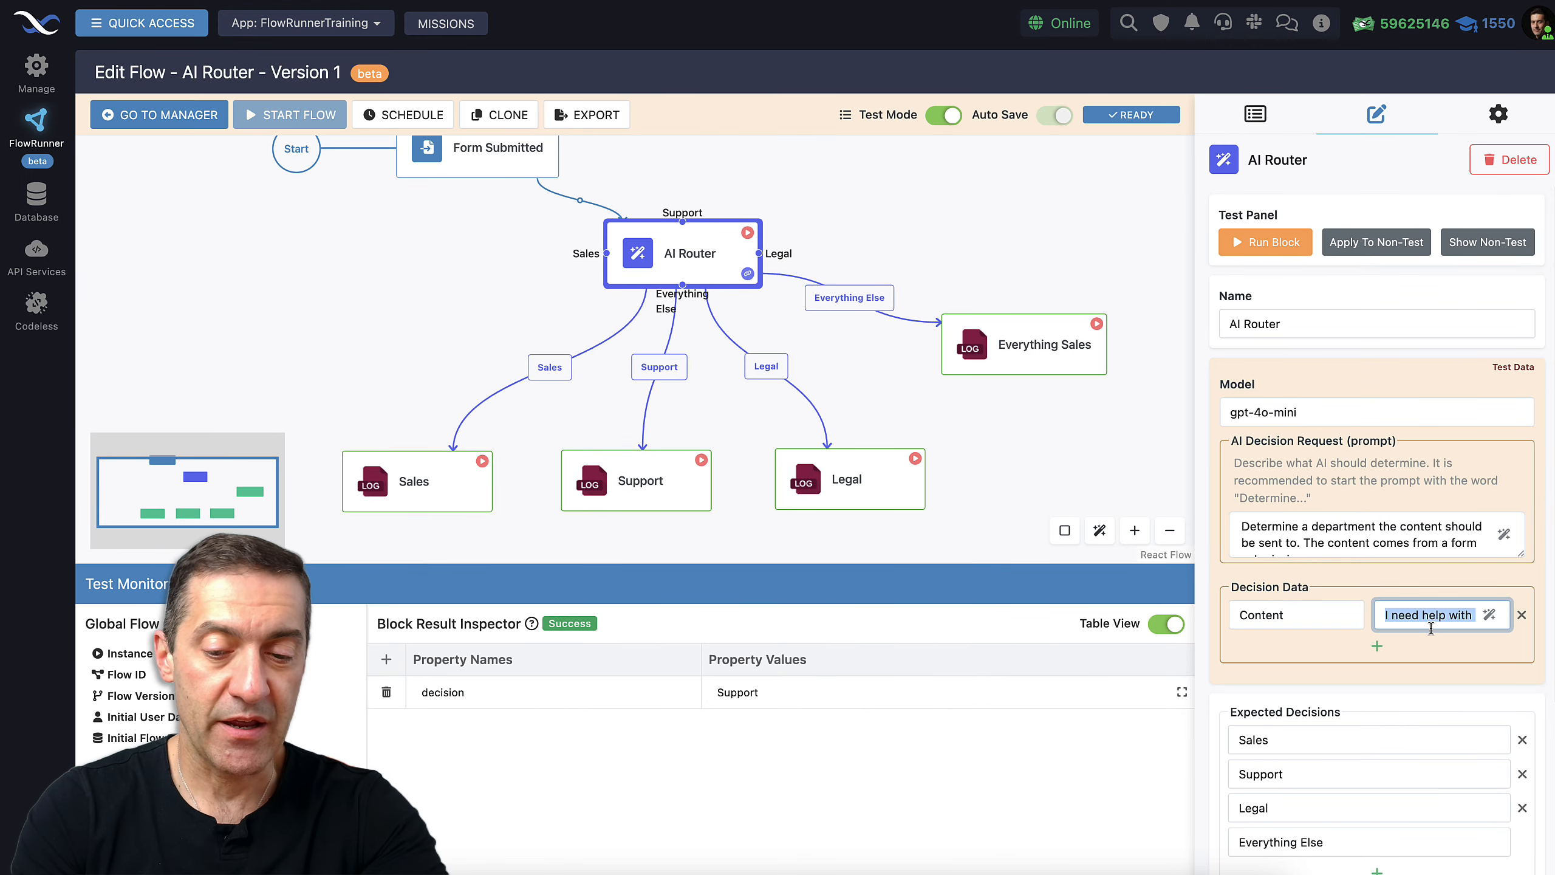
type("Send me a qu")
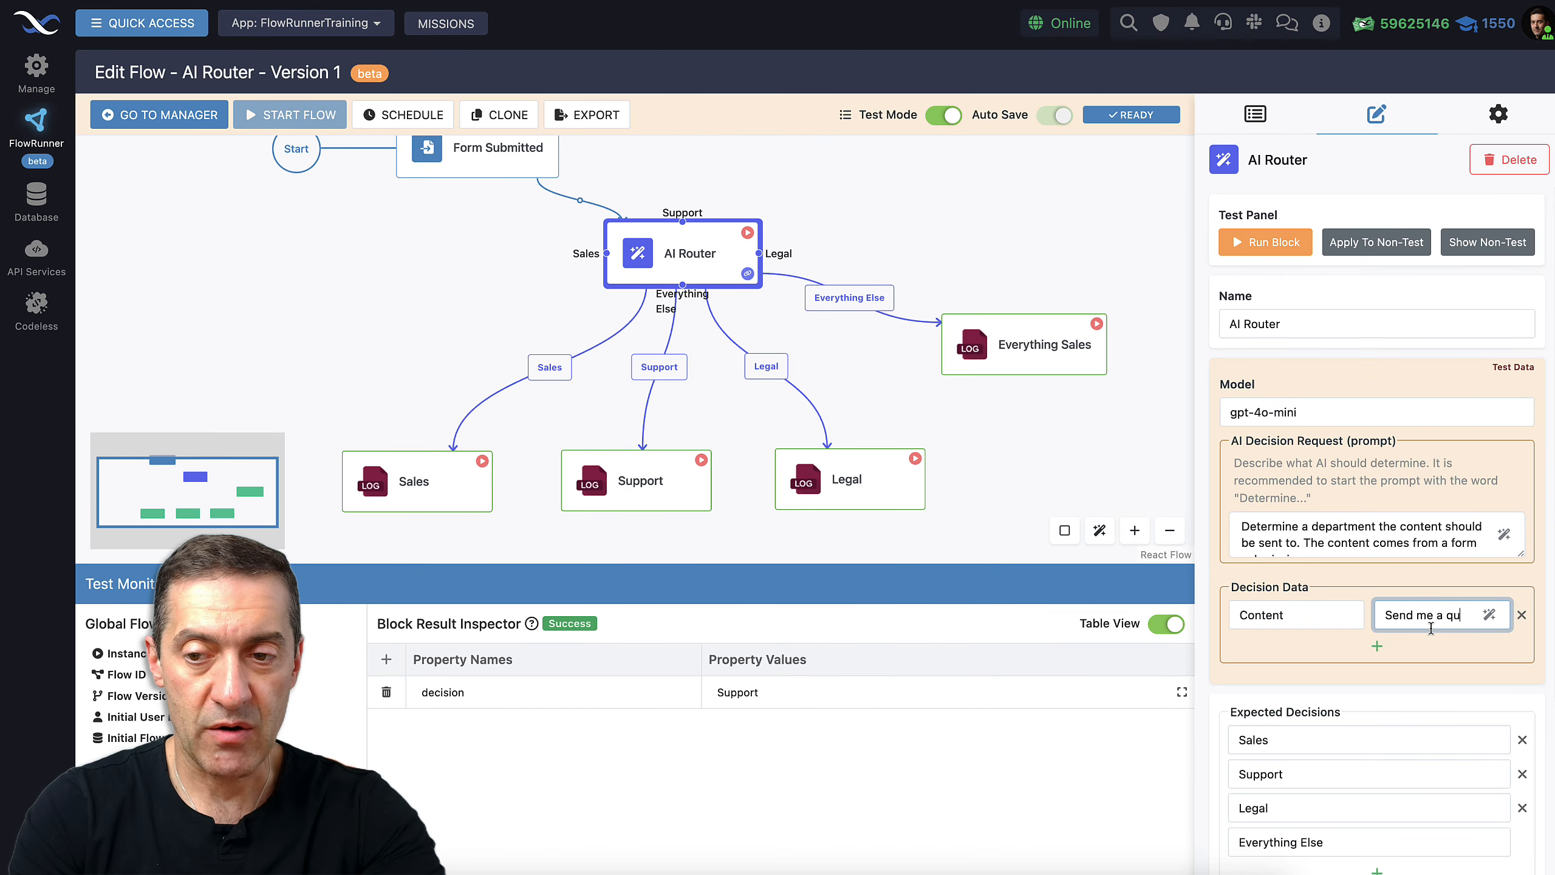
type("ote f")
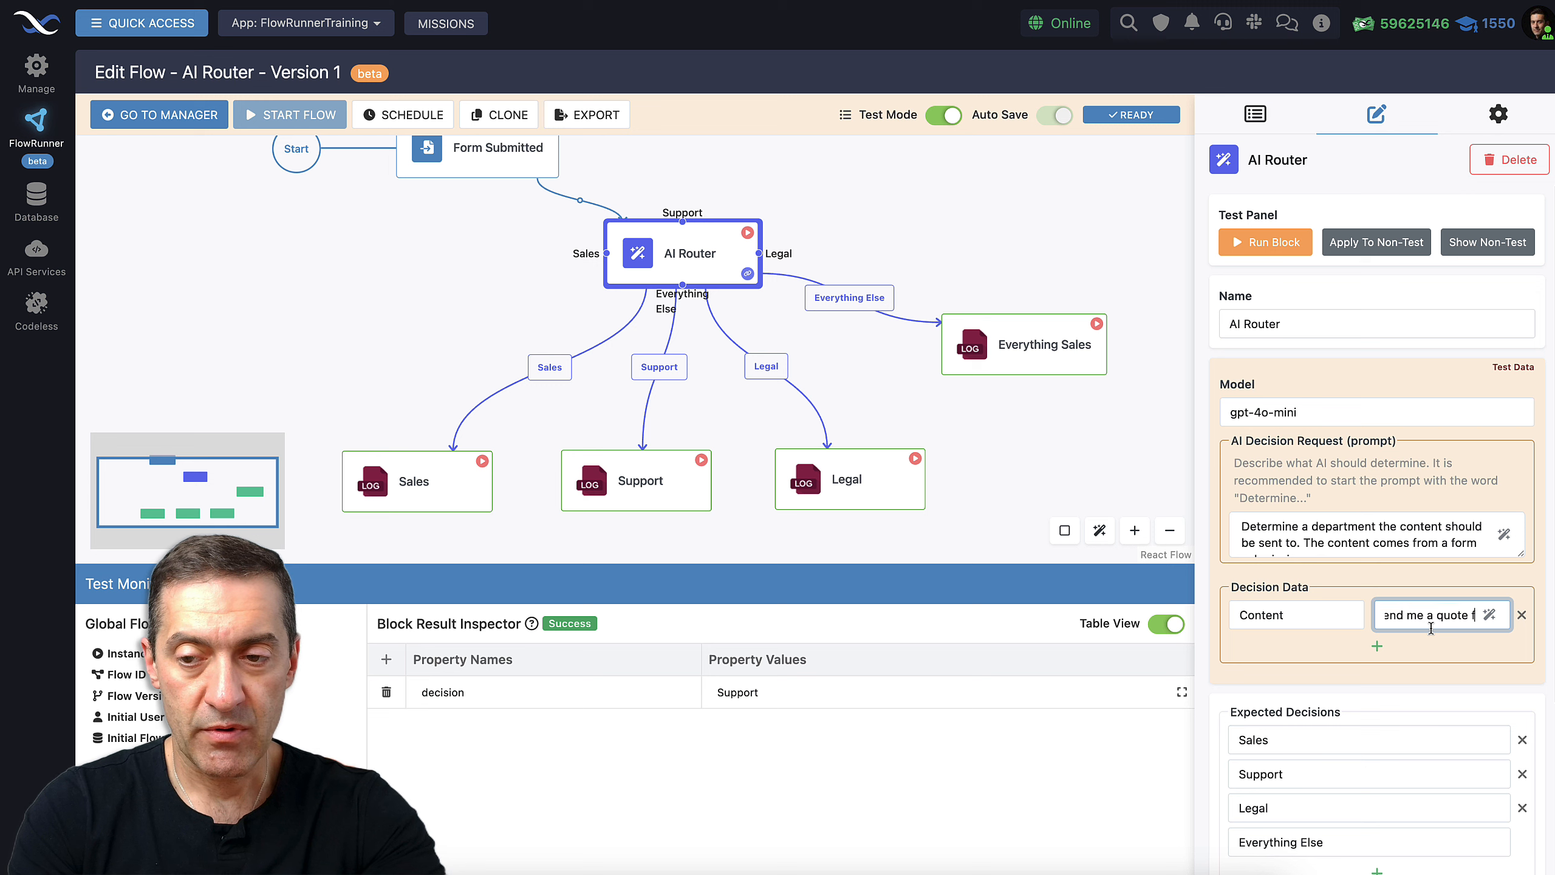
type("or purchasing")
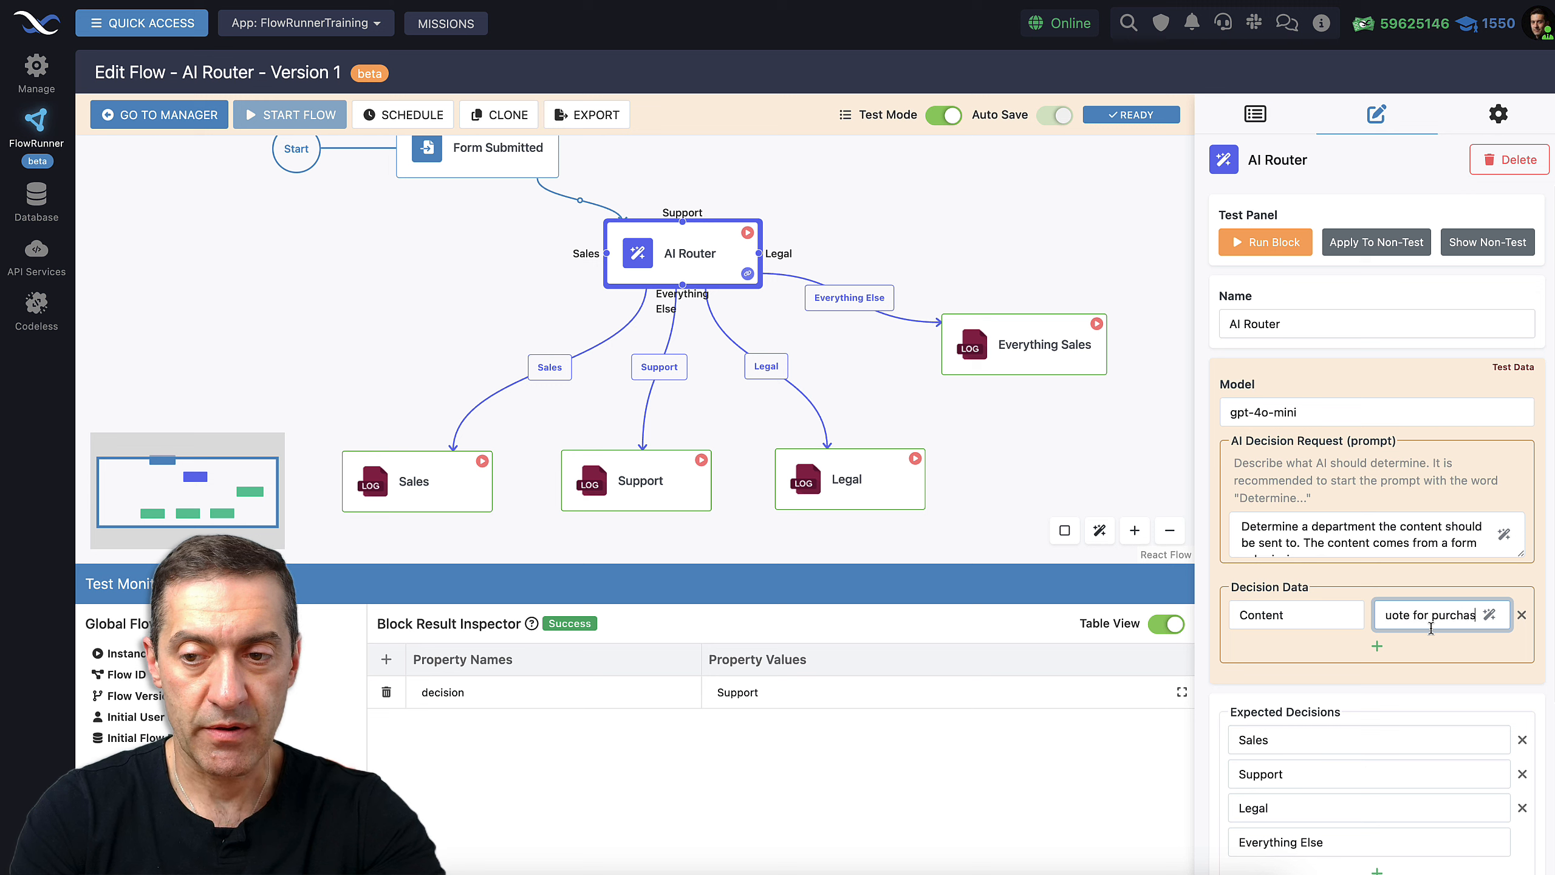
left_click(747, 233)
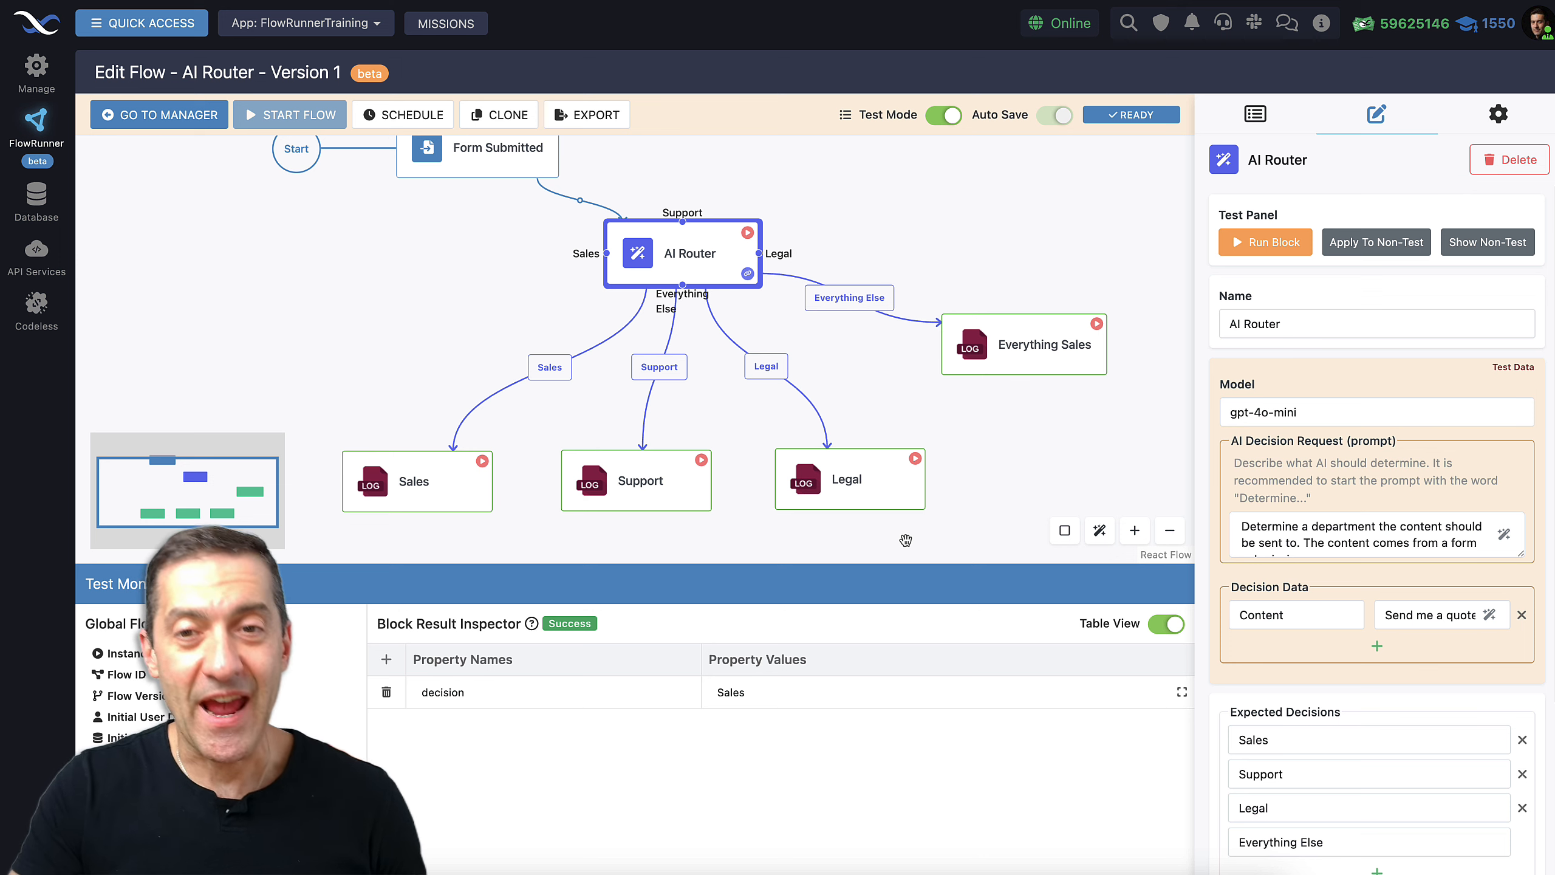
left_click(943, 115)
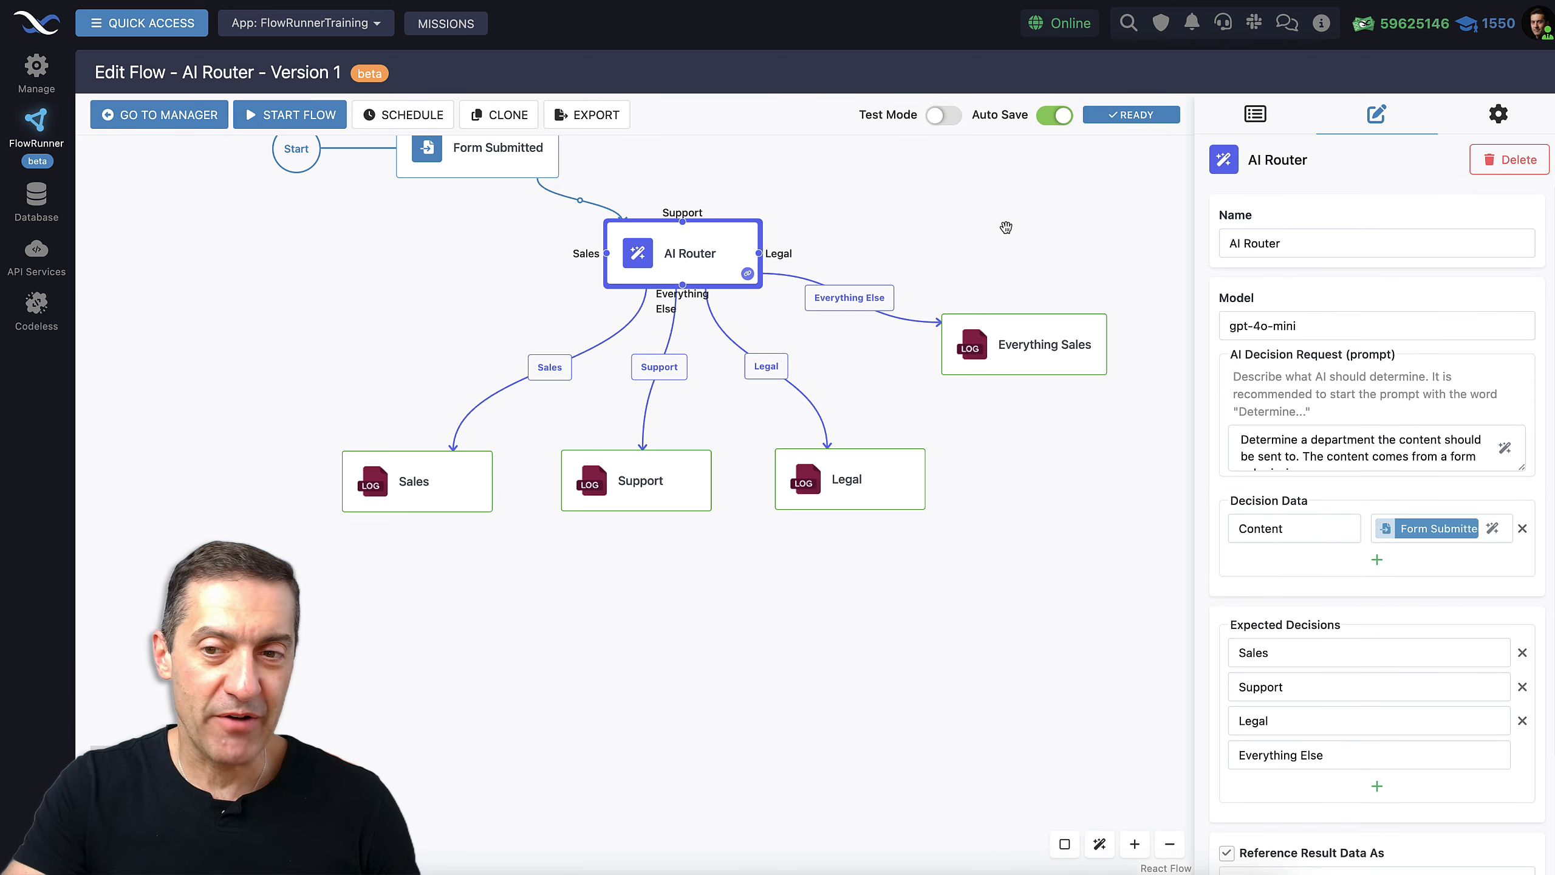
Drag the canvas to recentre the AI Router flow diagram
left_click_drag(950, 219, 968, 288)
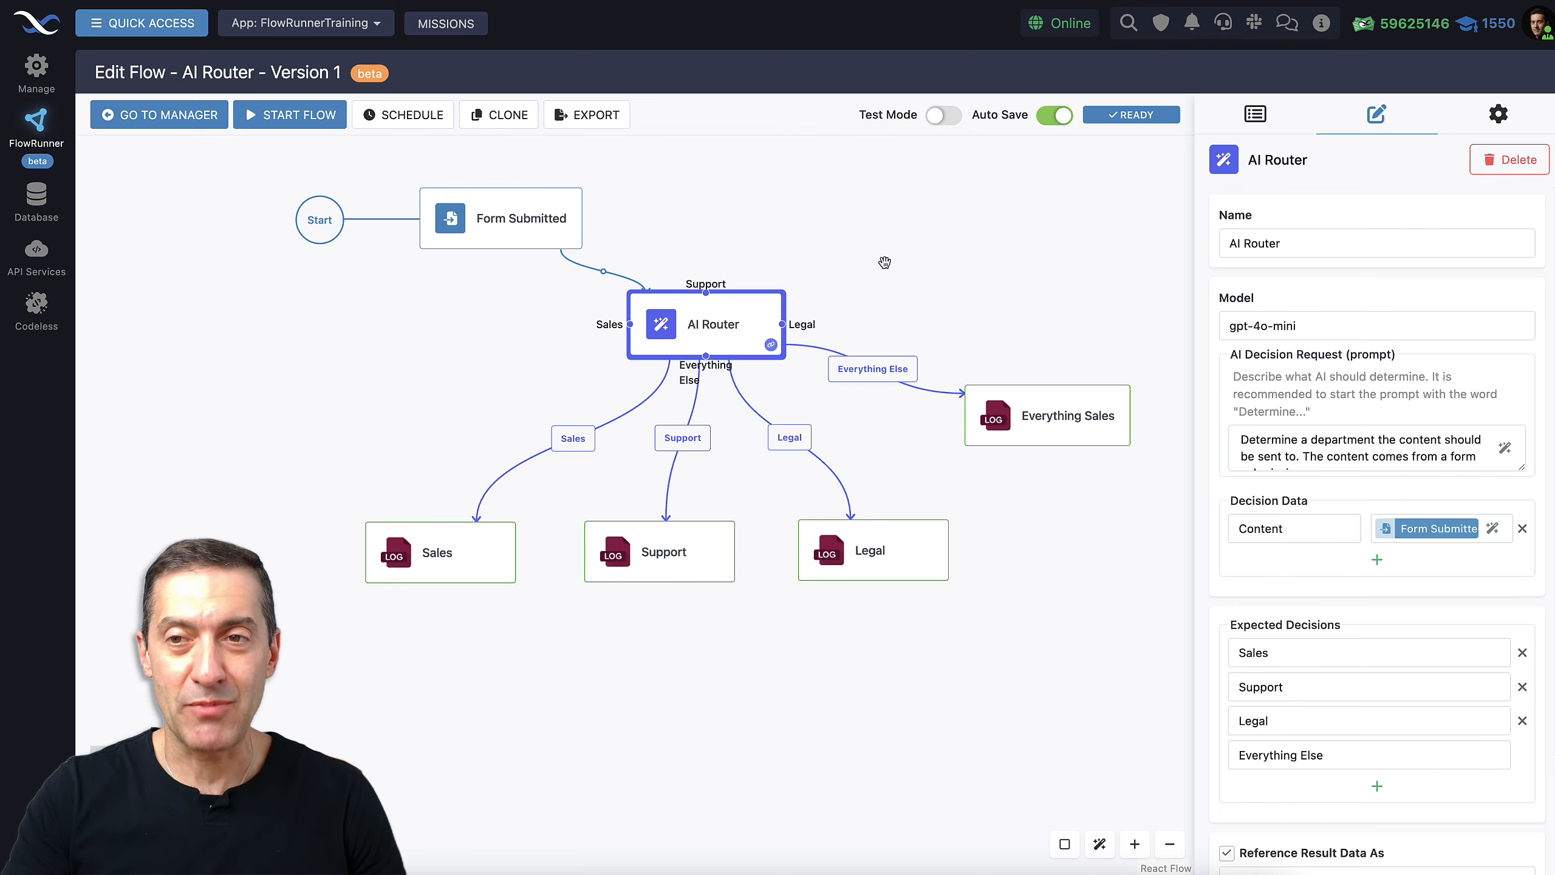
Load logger.flowrunner.ai, copy its session code, and show the Everything Sales log block's settings
key("super+t")
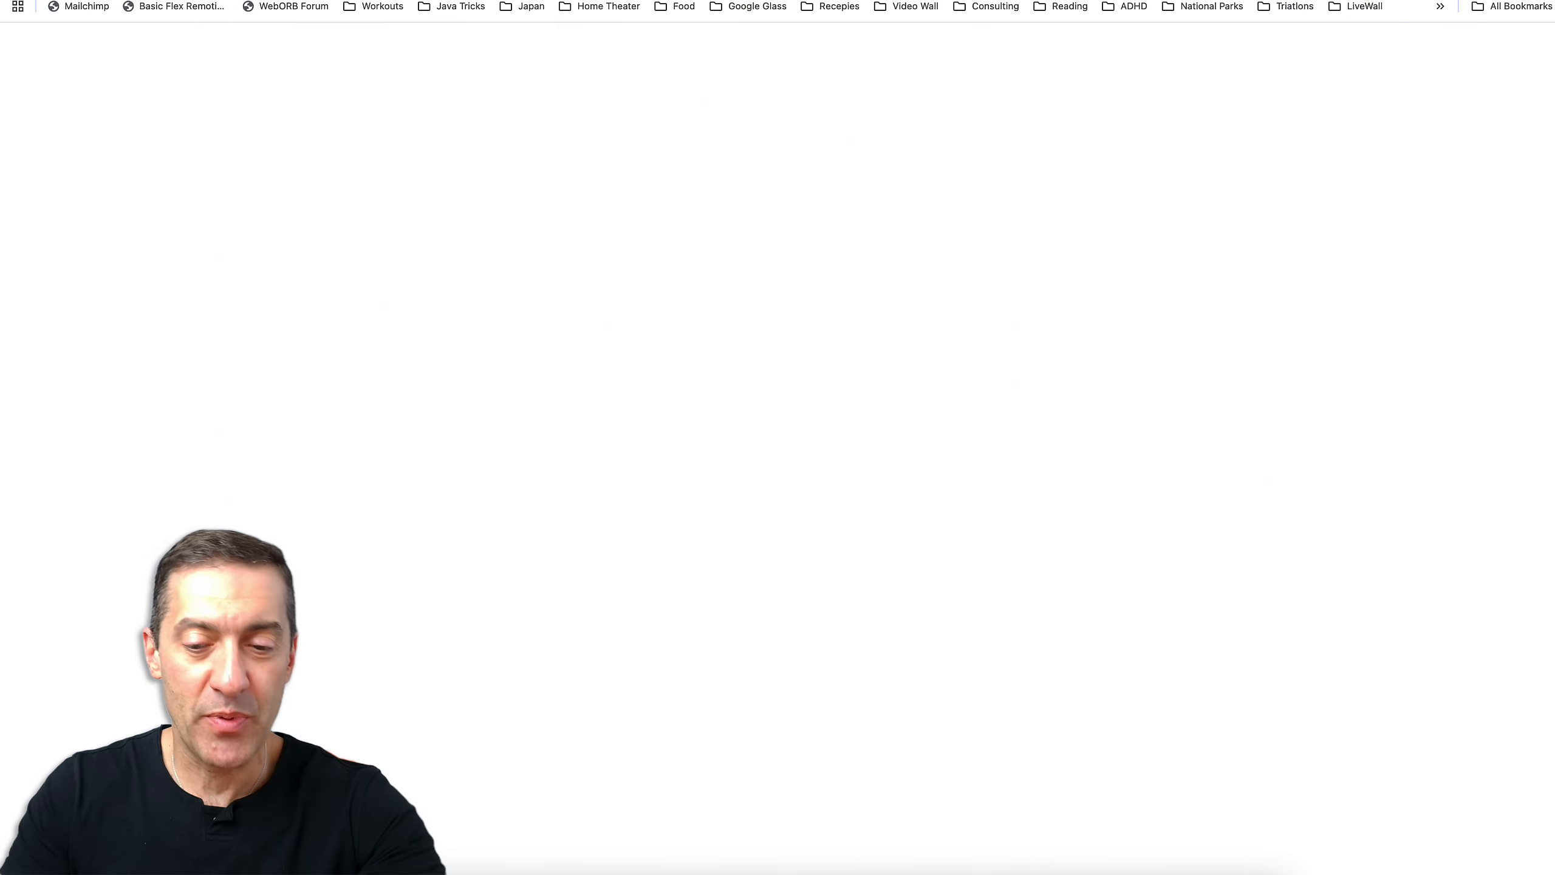
type("logge")
key("Return")
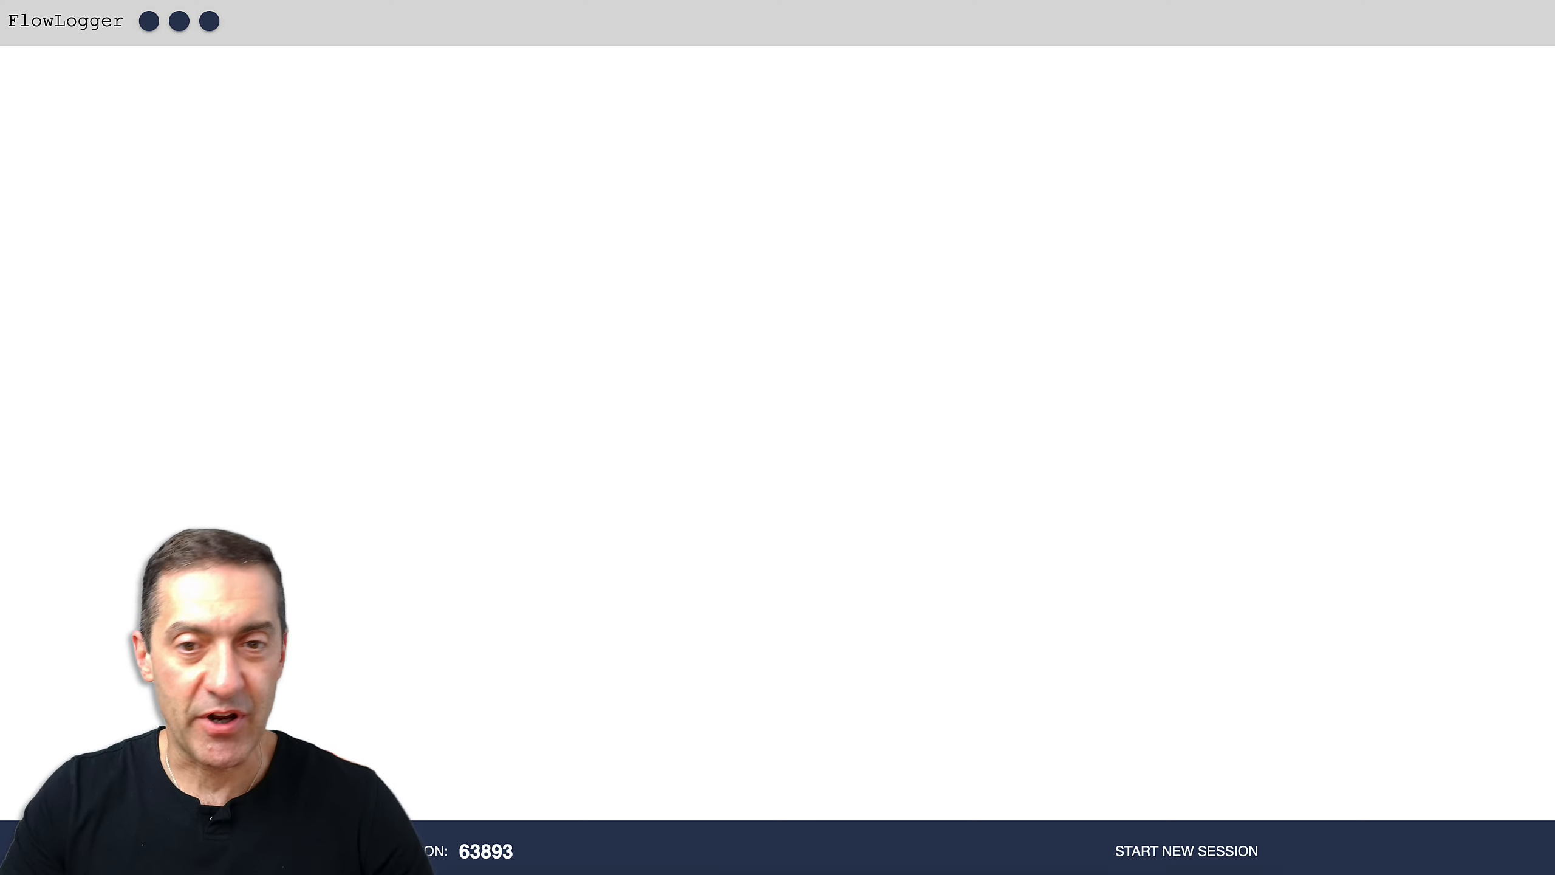
left_click_drag(463, 854, 531, 851)
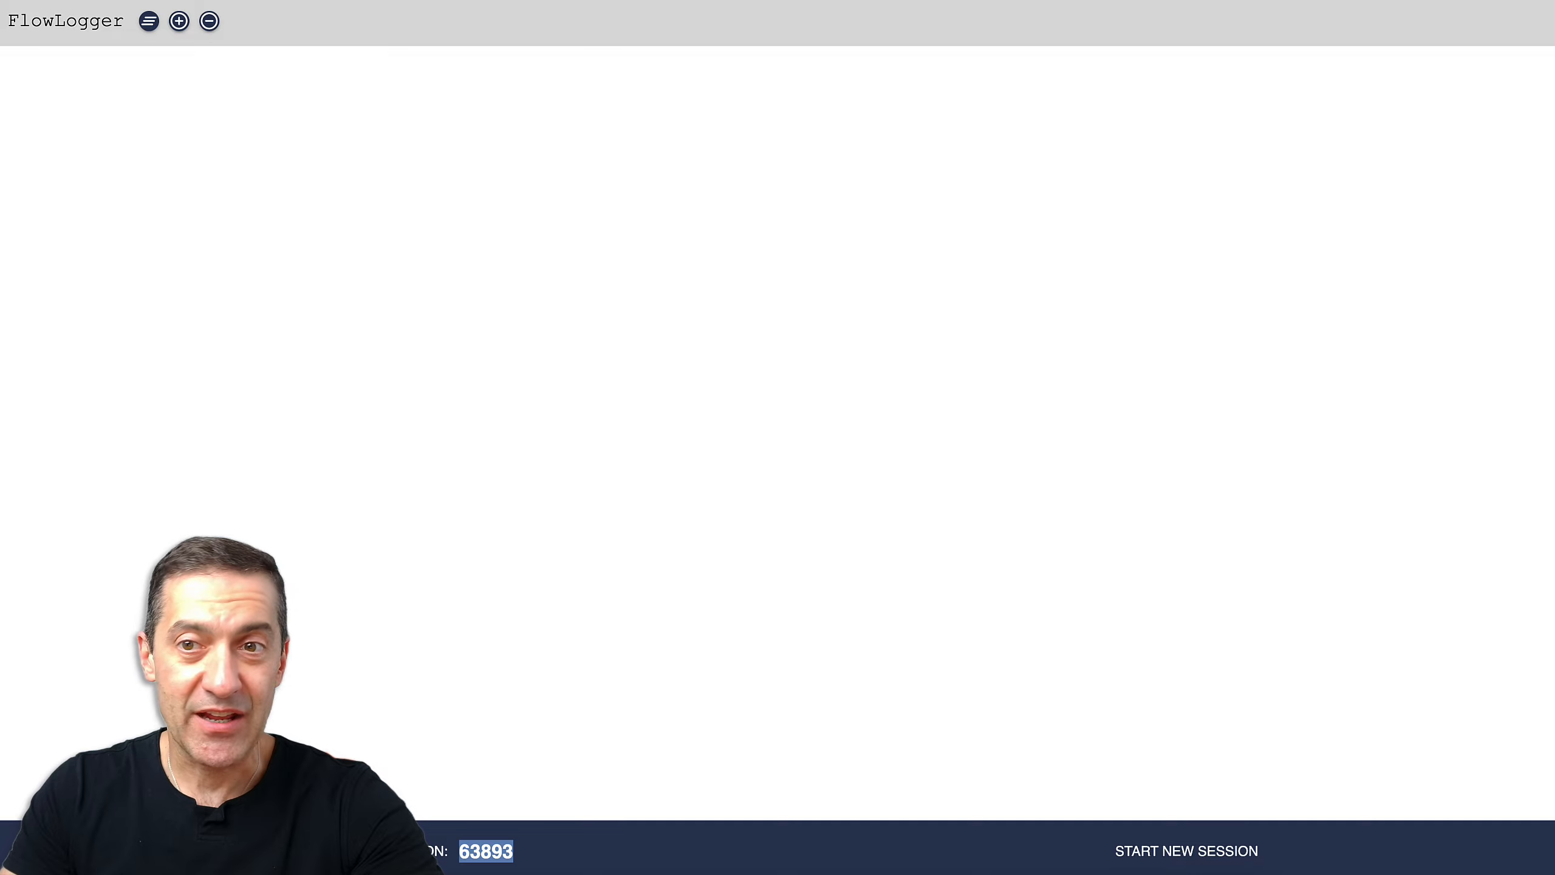
key("ctrl+shift+Tab")
left_click(1050, 412)
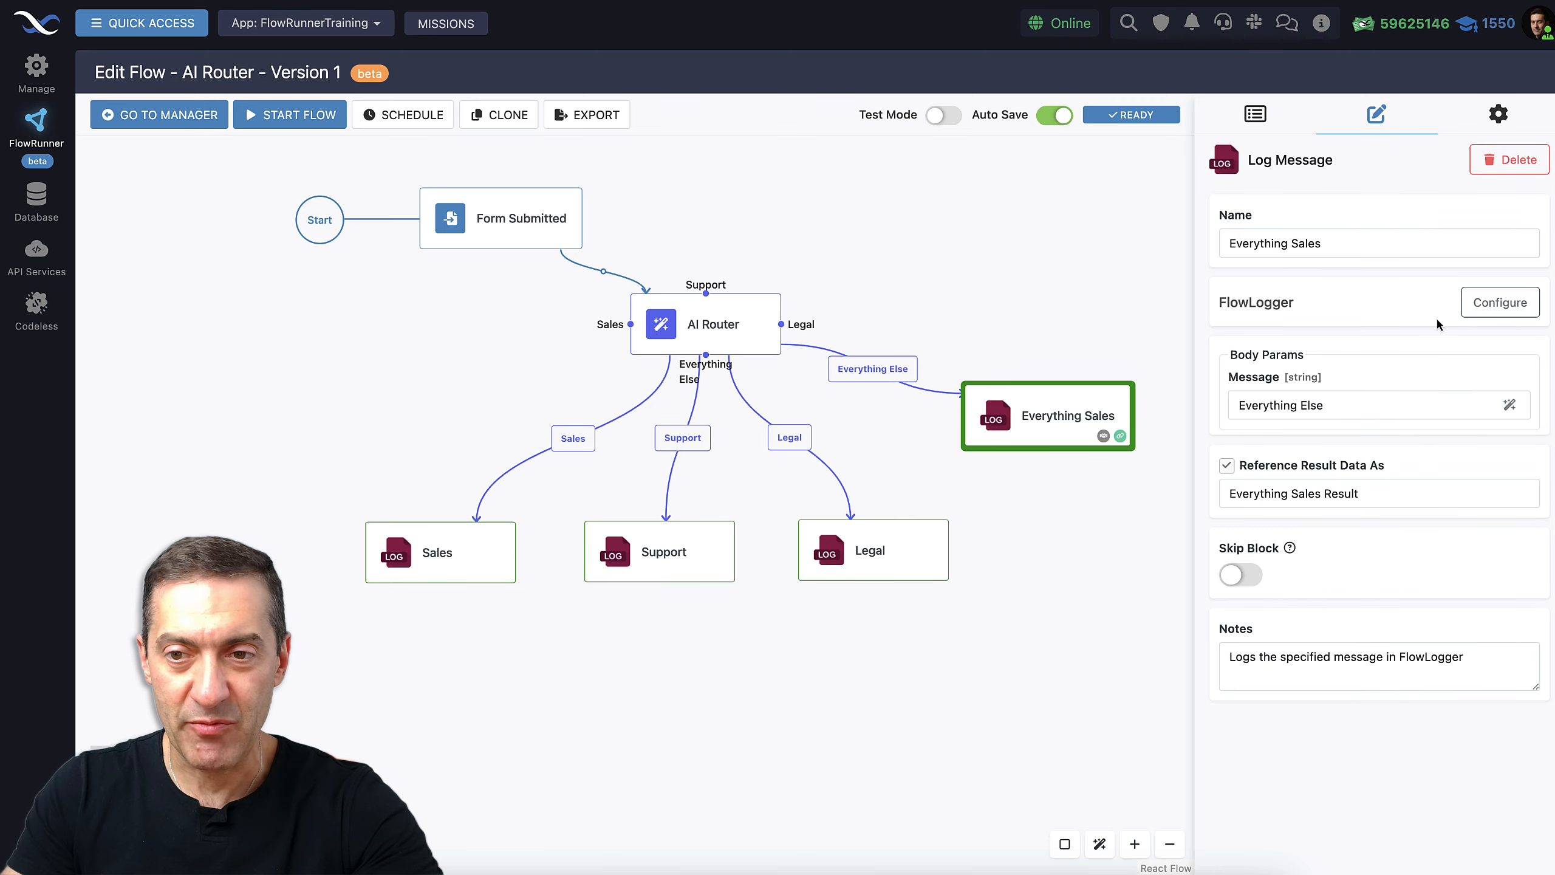
Check the FlowLogger session code setting without changes, then start the AI Router flow live
left_click(1494, 303)
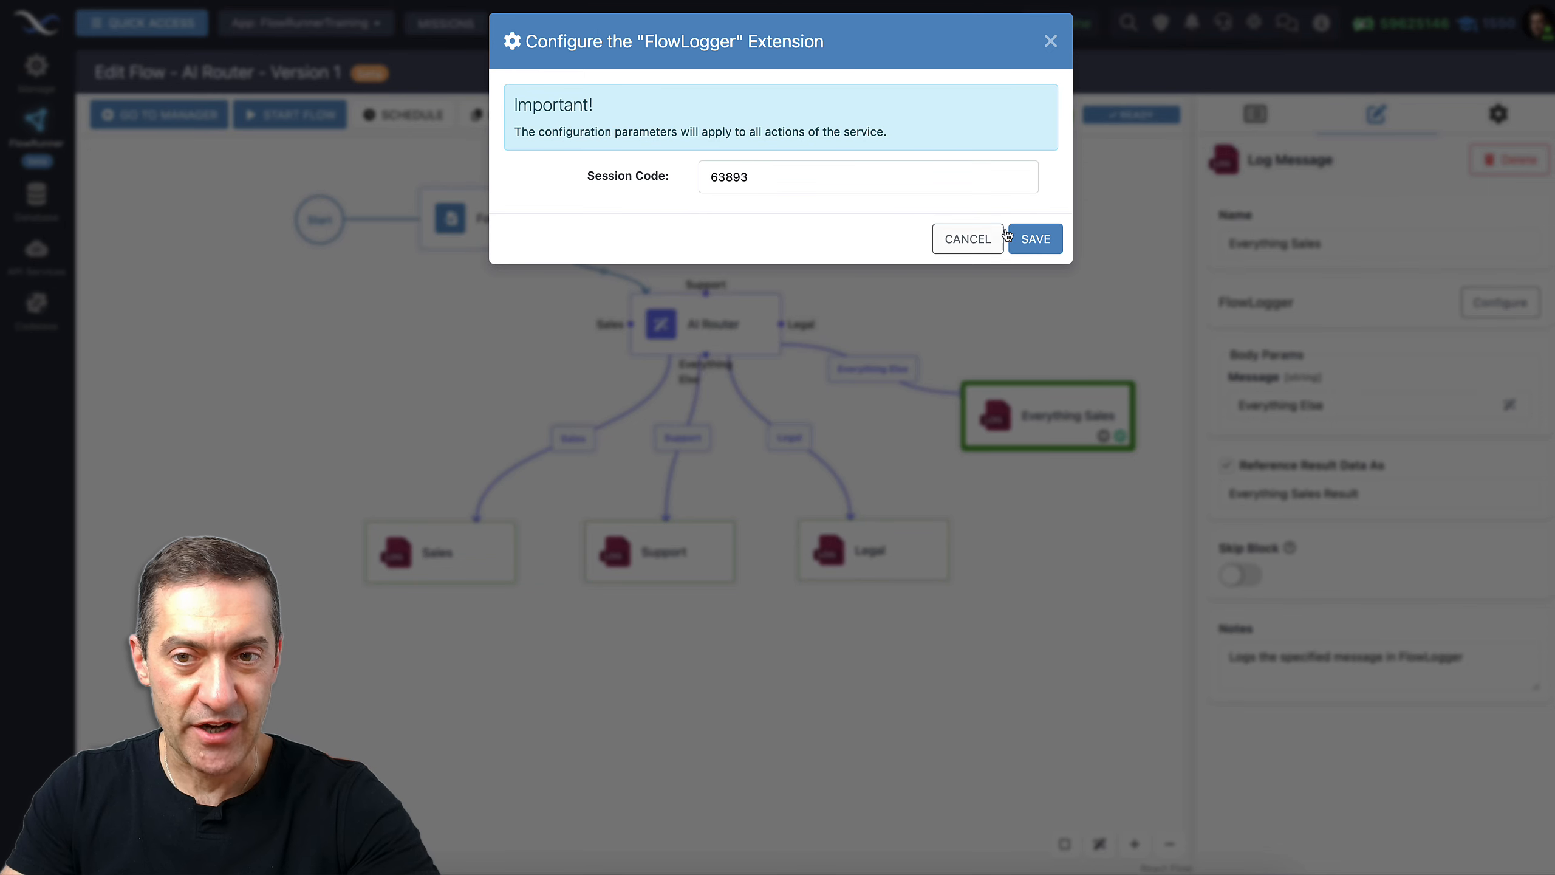
left_click(980, 240)
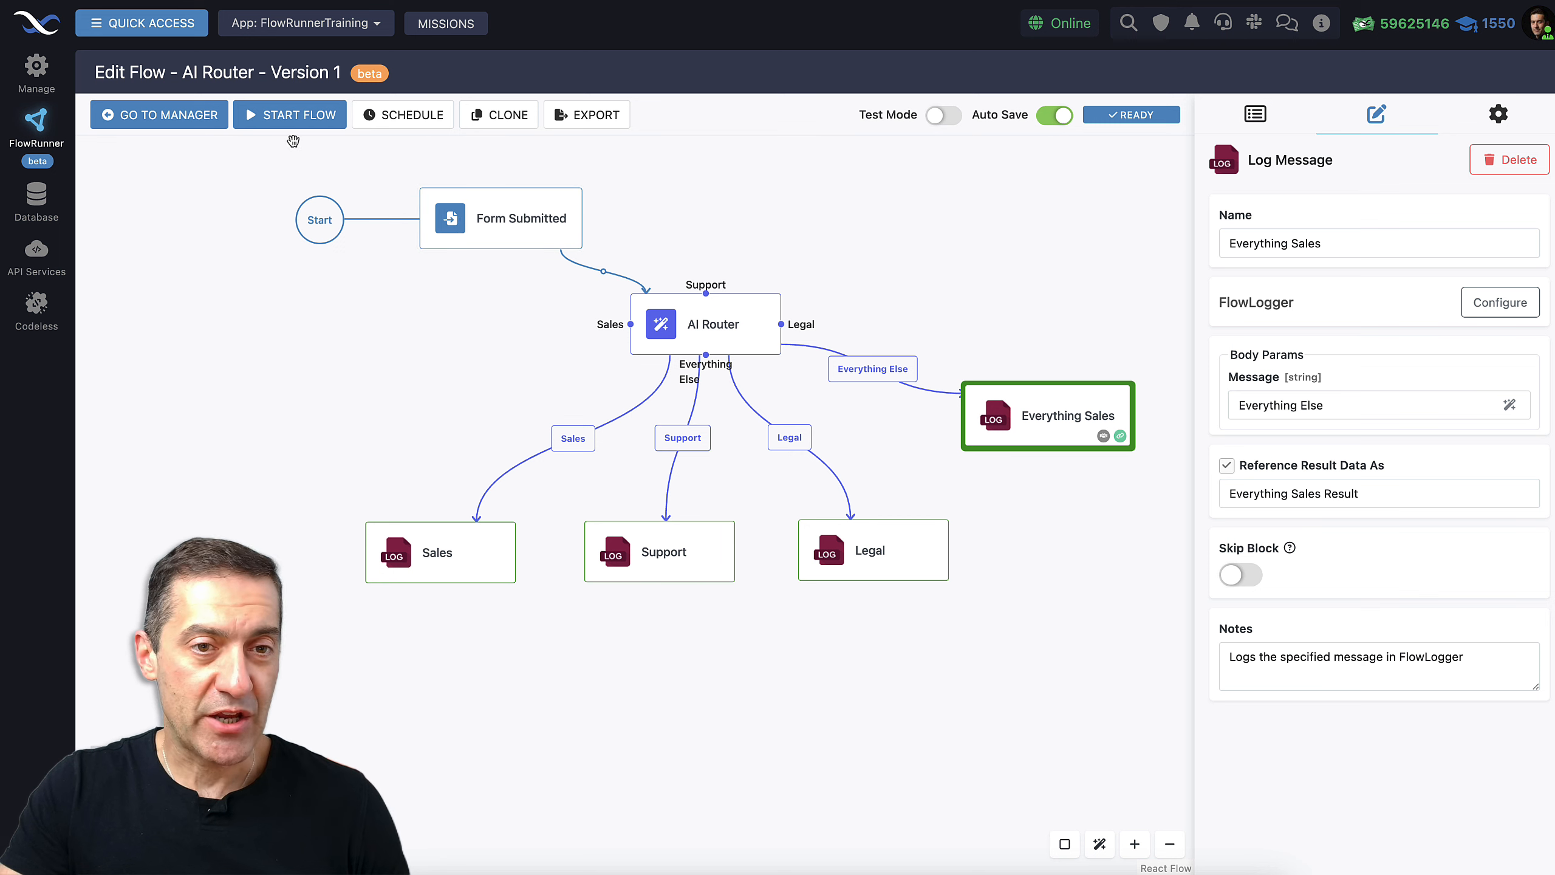
left_click(288, 117)
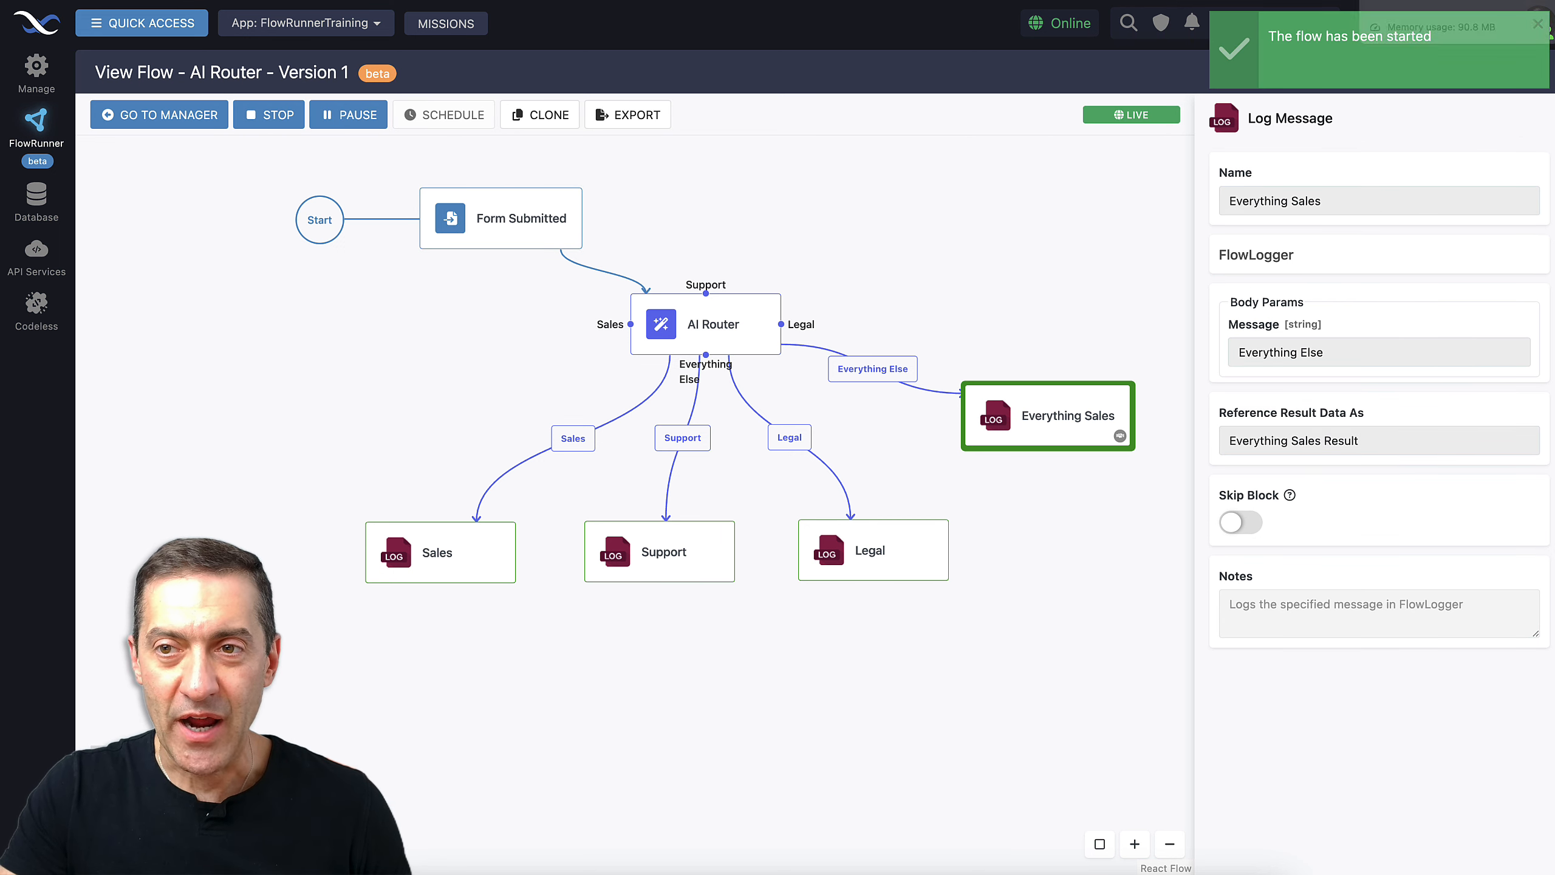
Pull FlowLogger into its own narrow window beside the flow, then bring up Replit
left_click_drag(1445, 0, 1443, 57)
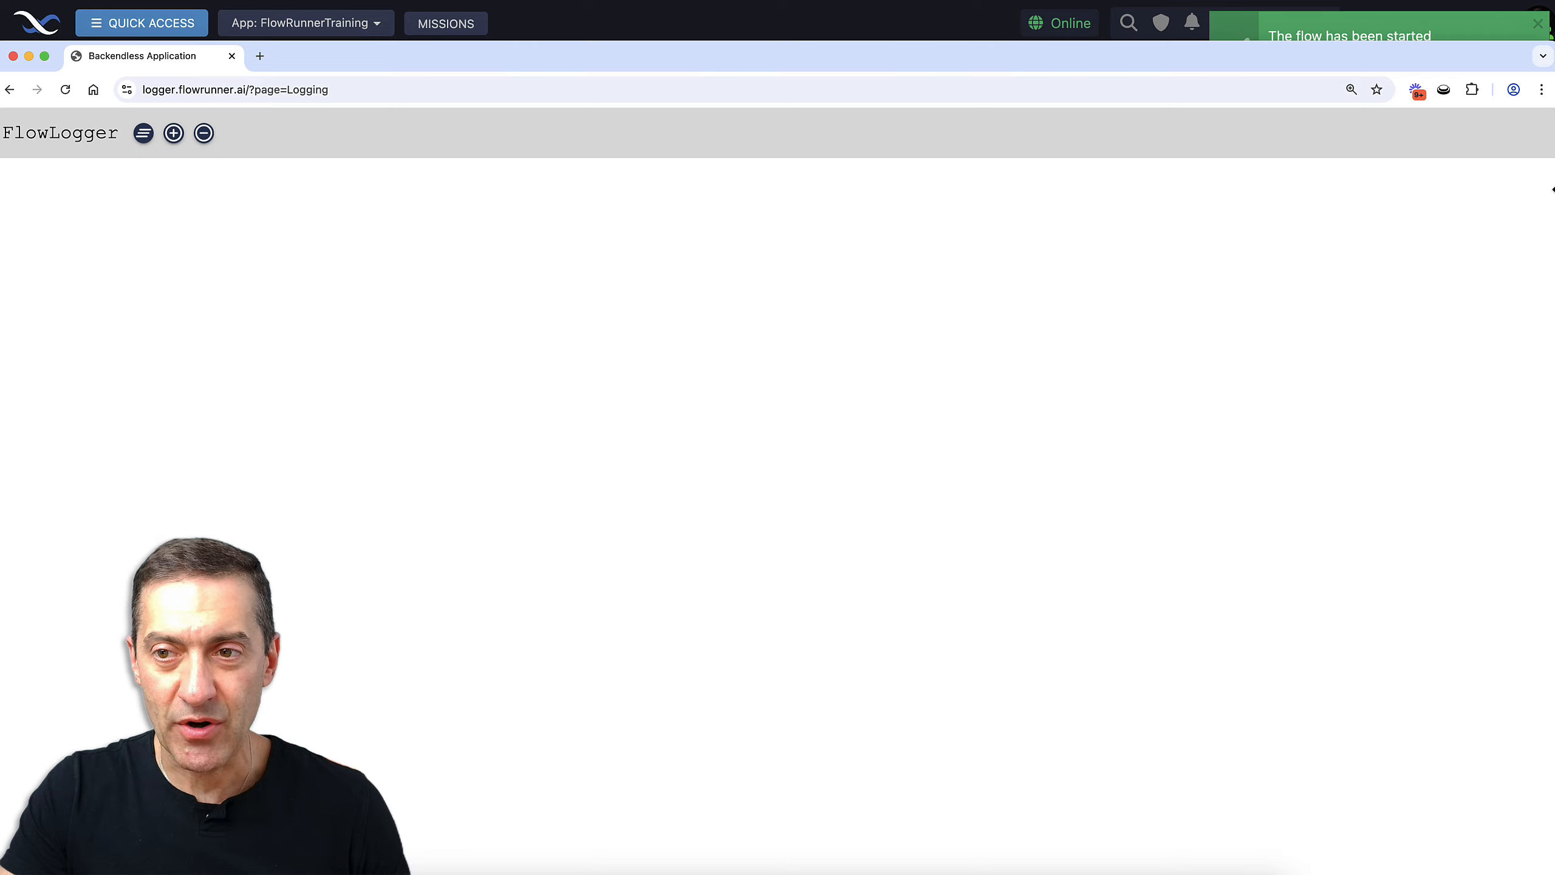
left_click_drag(1552, 190, 747, 190)
left_click_drag(459, 55, 1234, 12)
left_click_drag(1414, 20, 1441, 28)
key("super+grave")
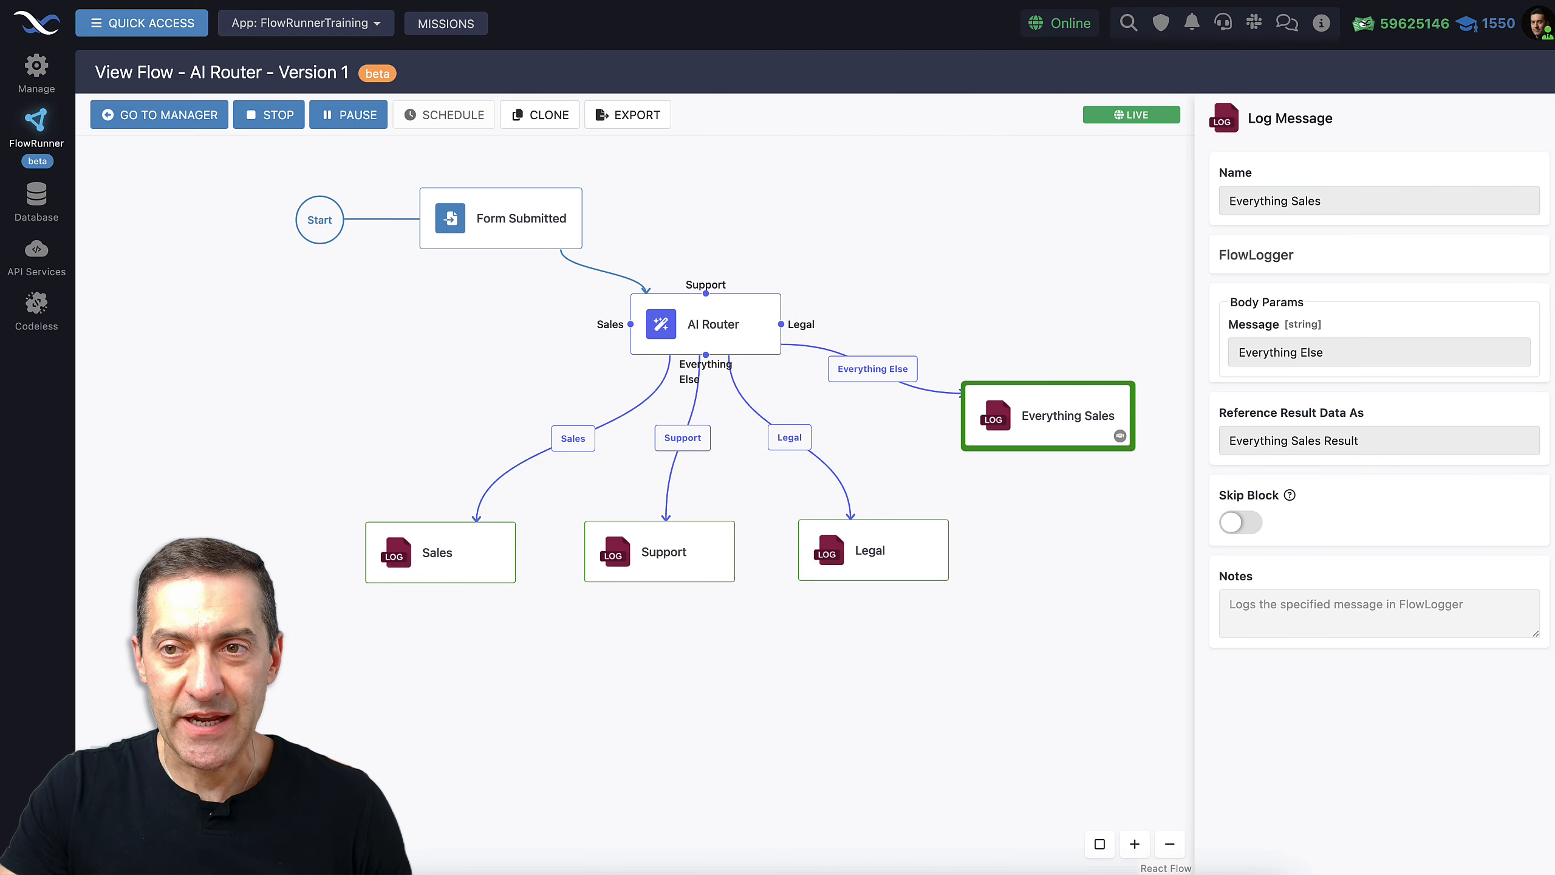
key("super+grave")
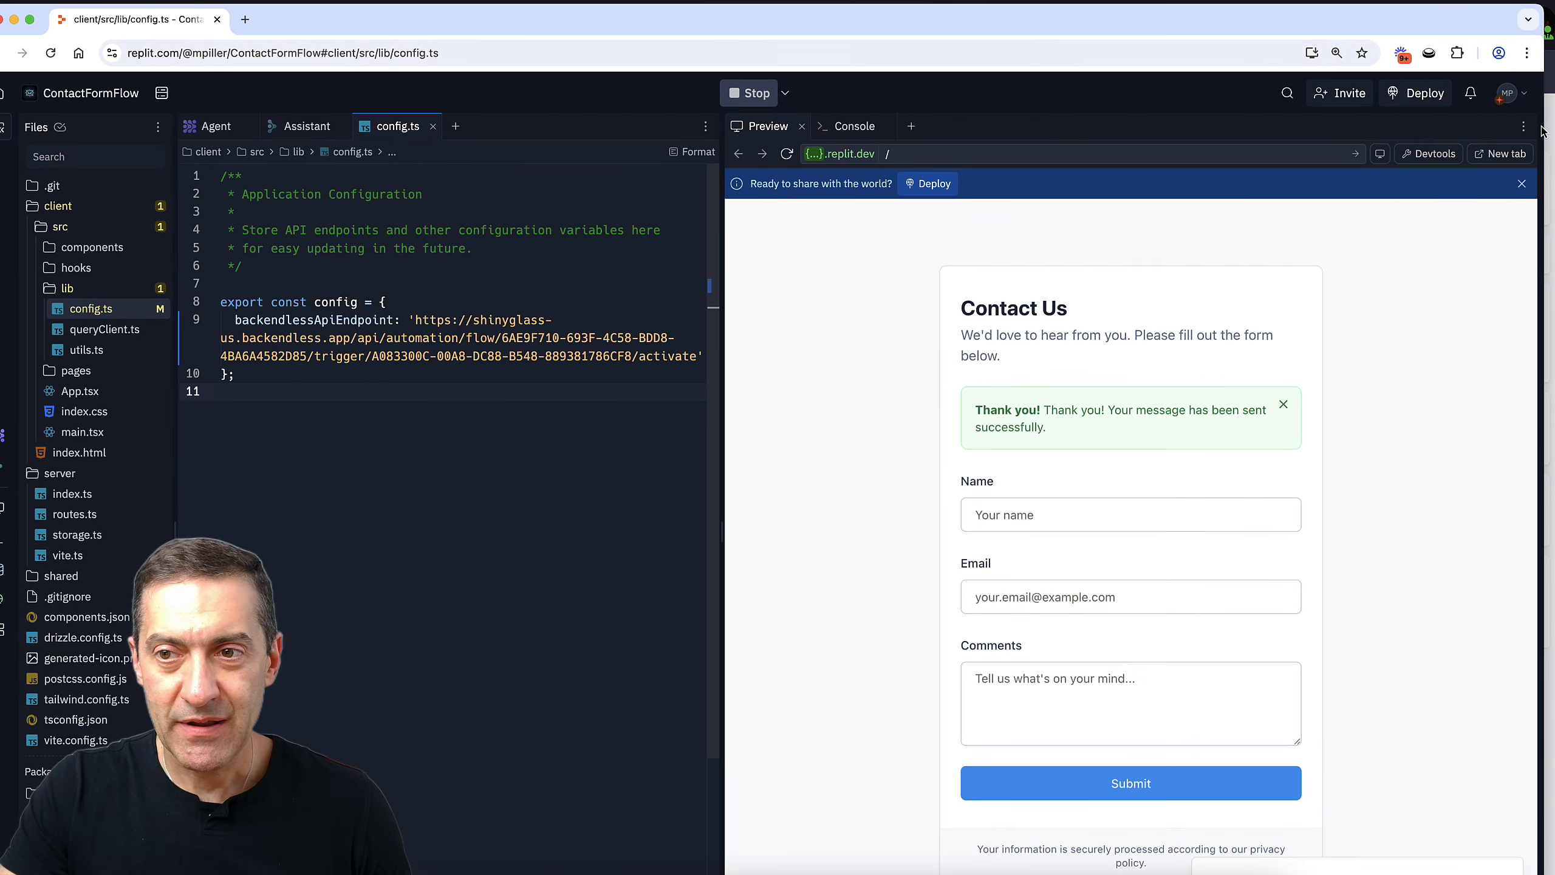
Arrange the Replit and FlowLogger windows side by side
left_click_drag(1544, 130, 1017, 131)
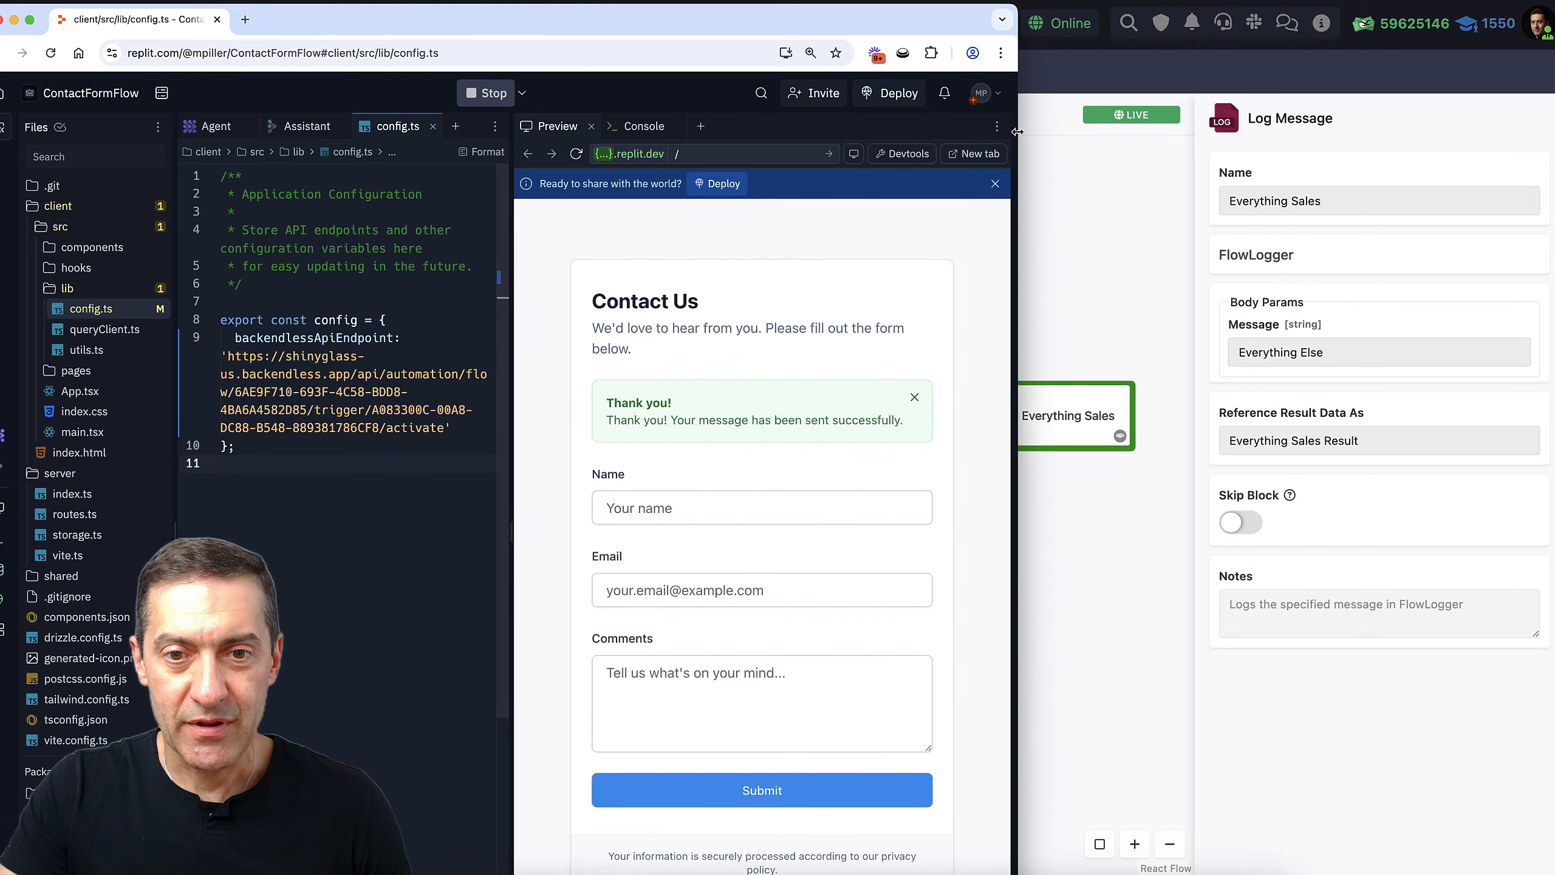
left_click_drag(946, 22, 541, 0)
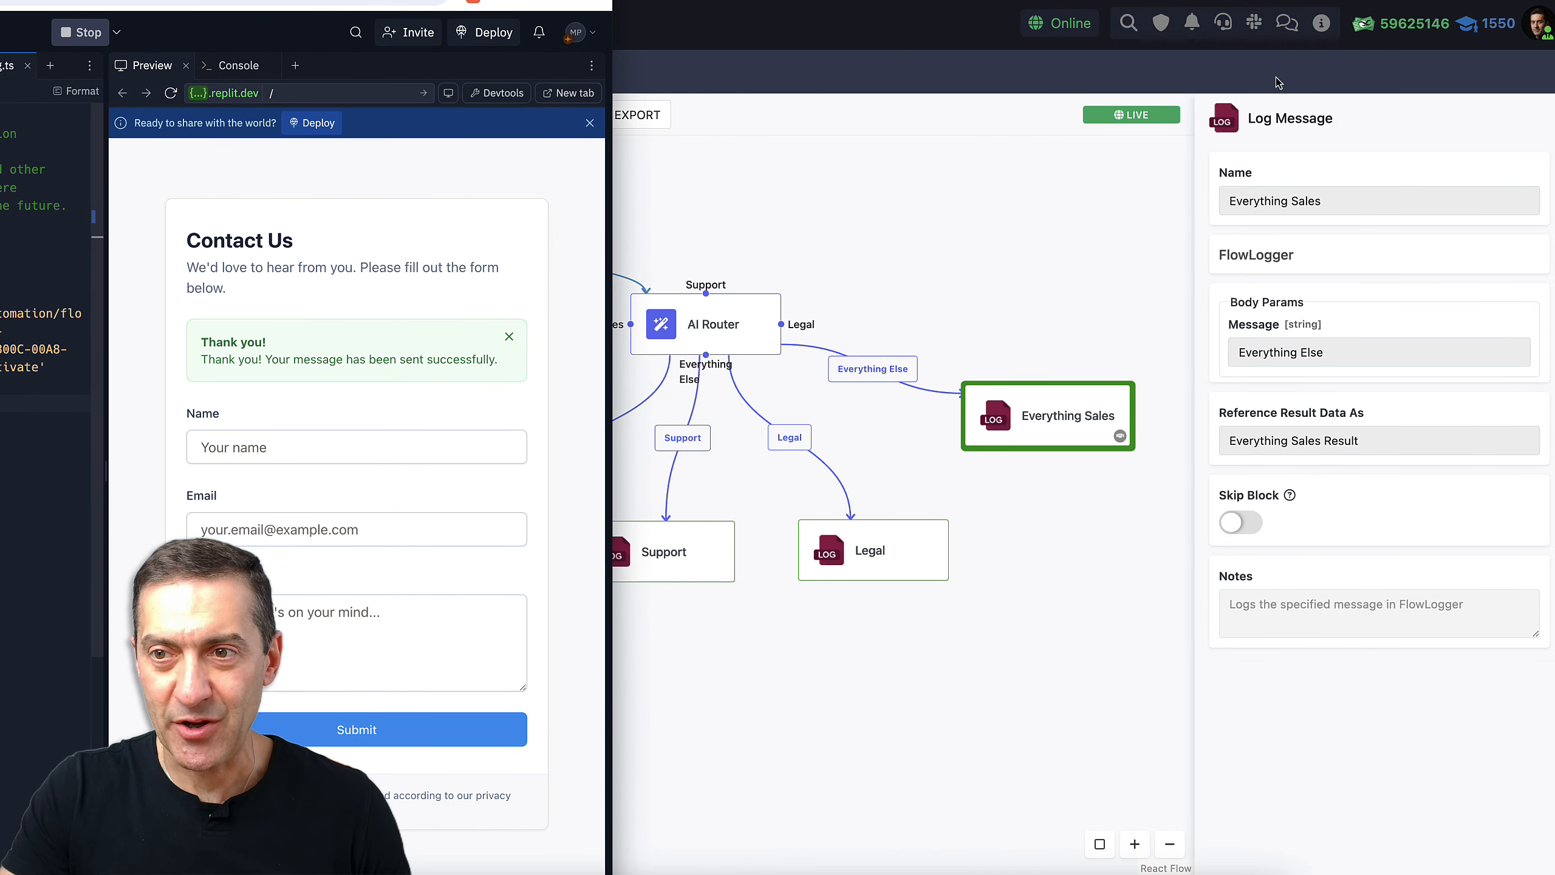
key("super+grave")
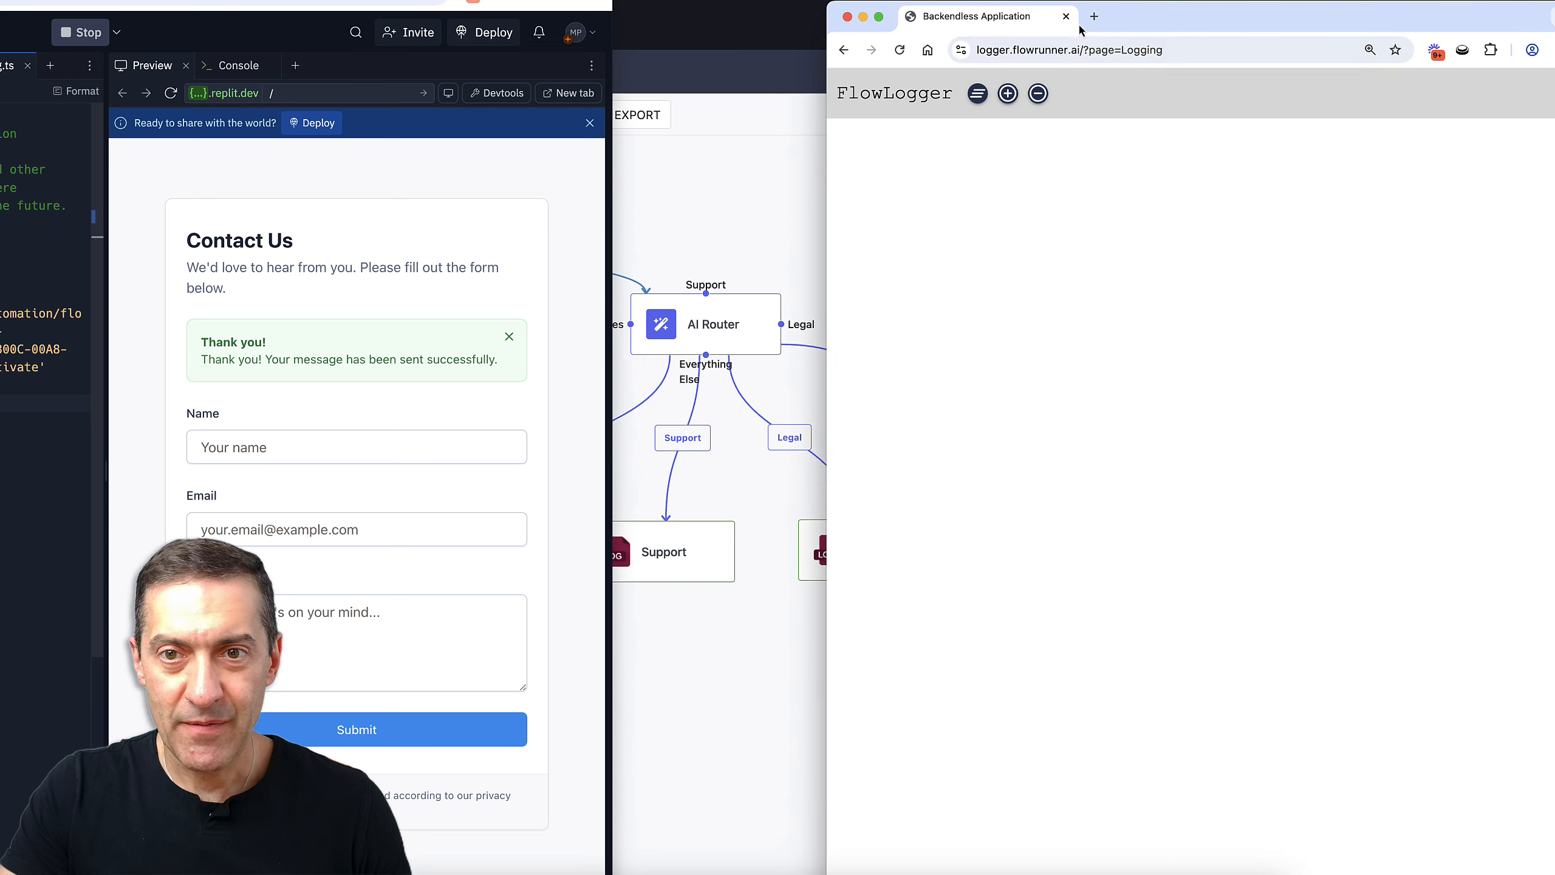
left_click_drag(827, 174, 625, 150)
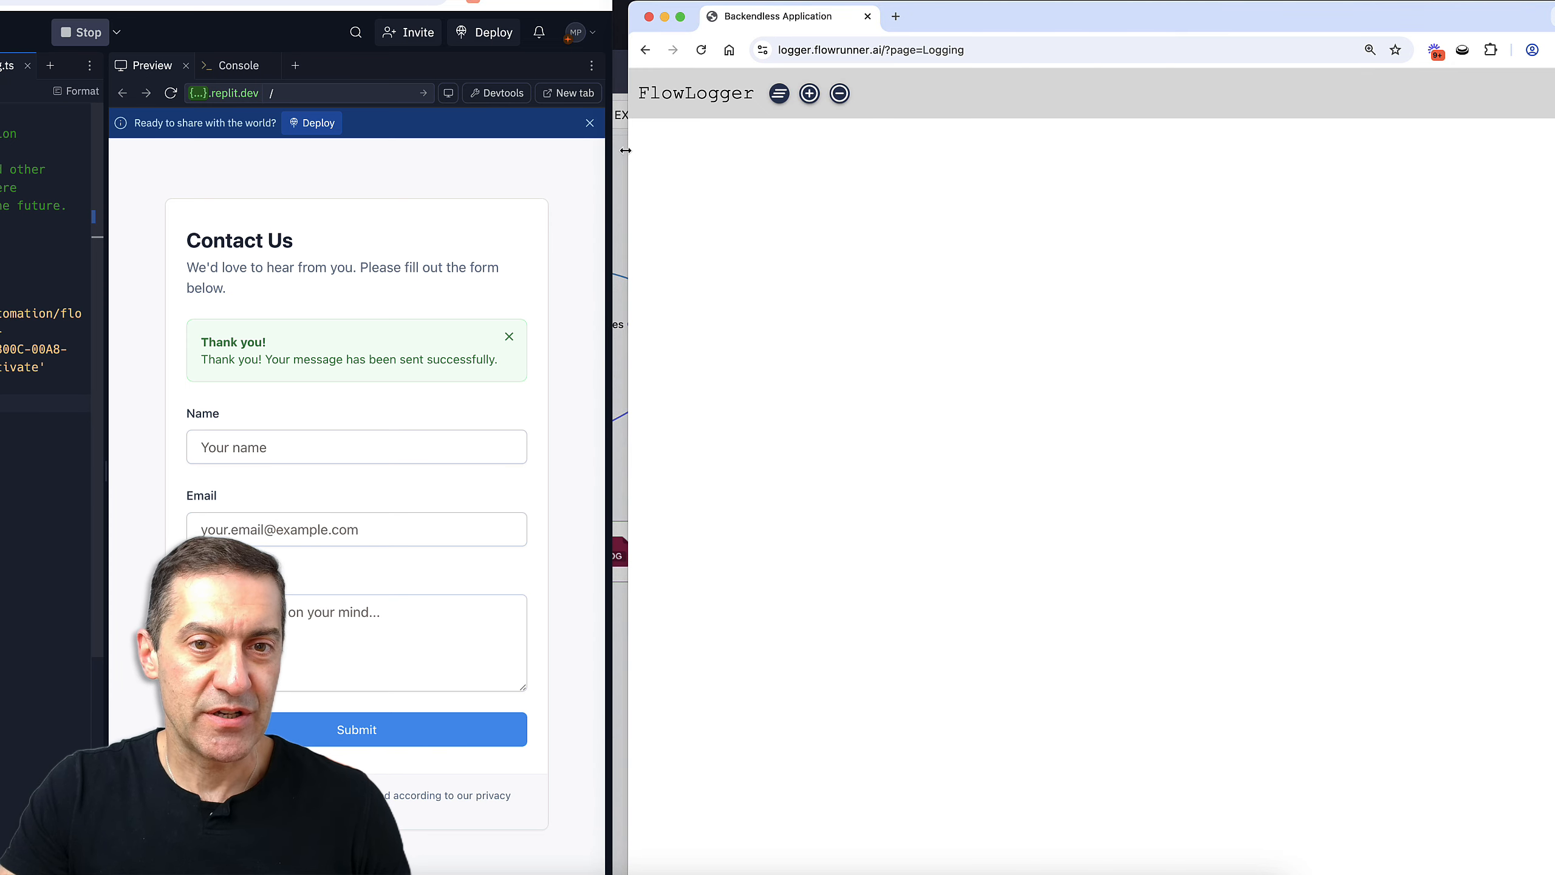
Enter the contact's name and e-mail, and comment 'I would like to discuss a partnership deal. Please contact me'
left_click(360, 444)
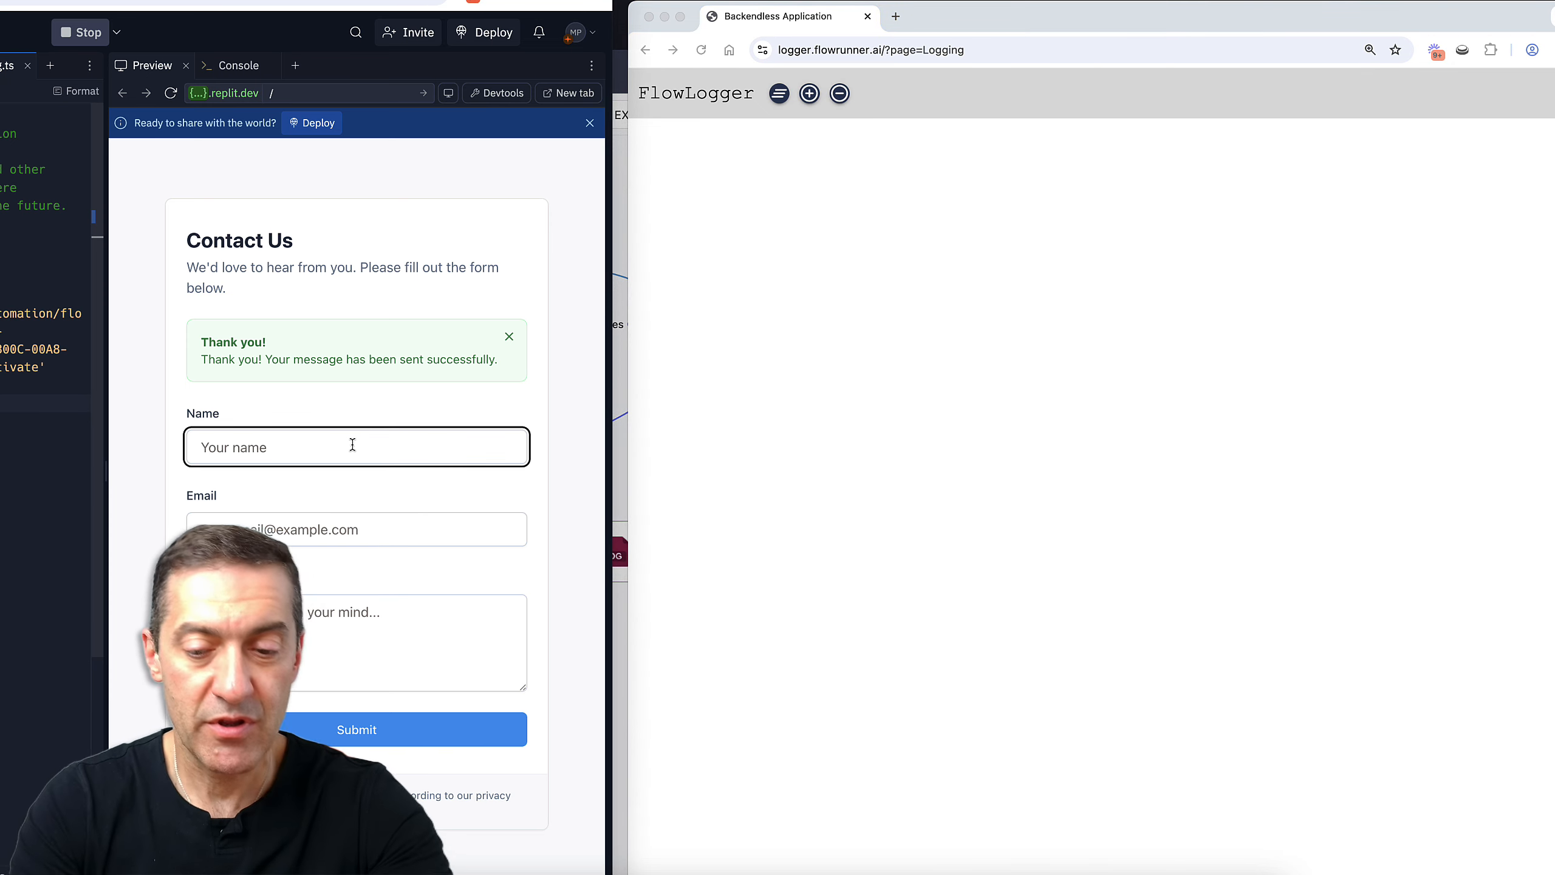
type("Joe")
key("Tab")
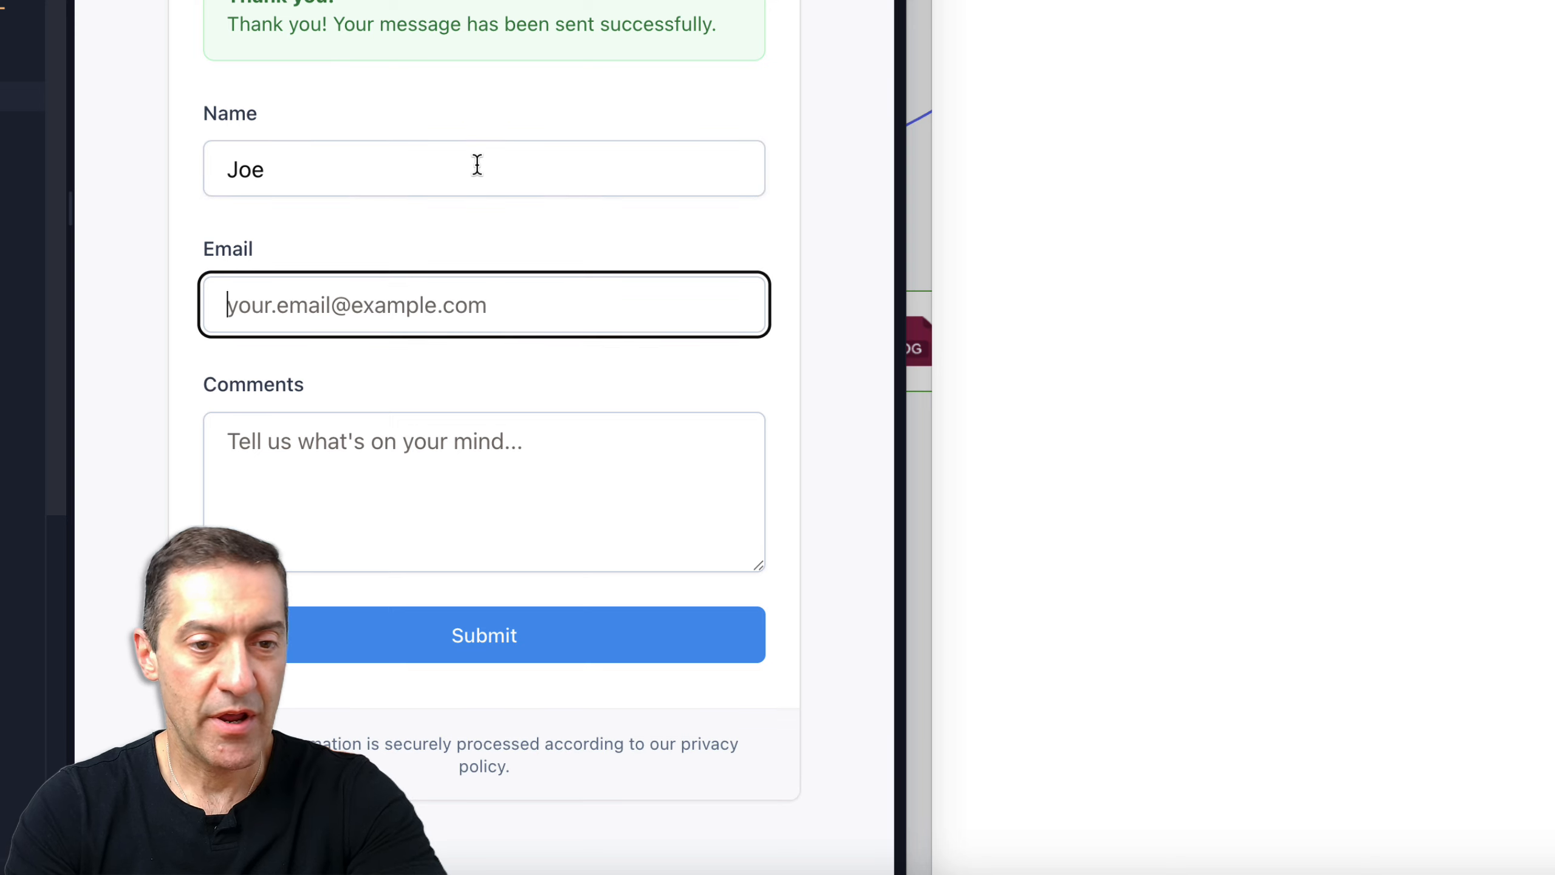
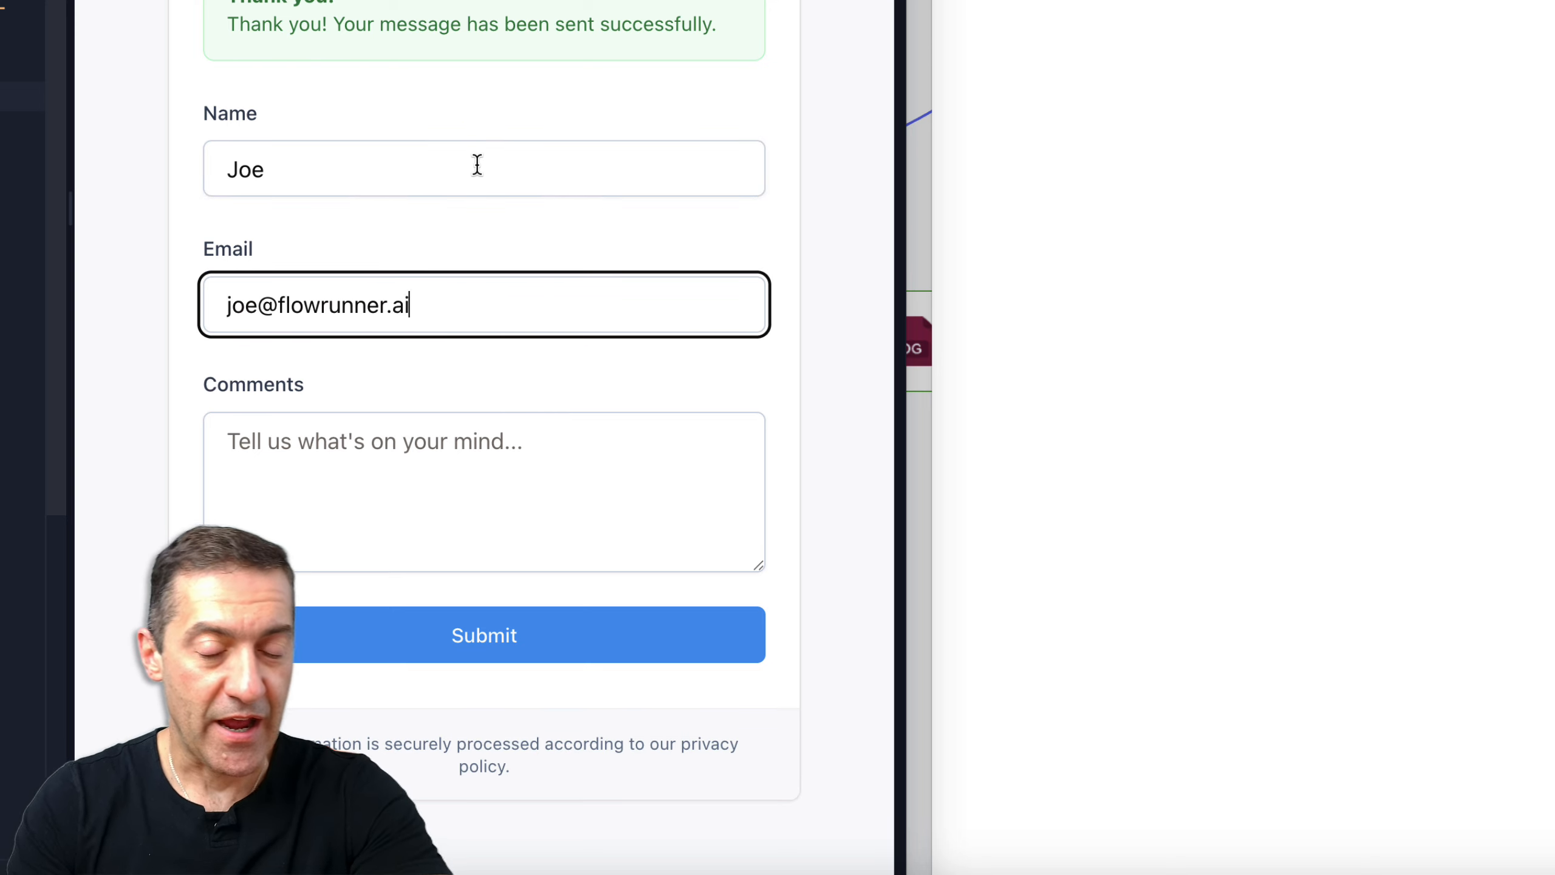
left_click(486, 450)
type("I ")
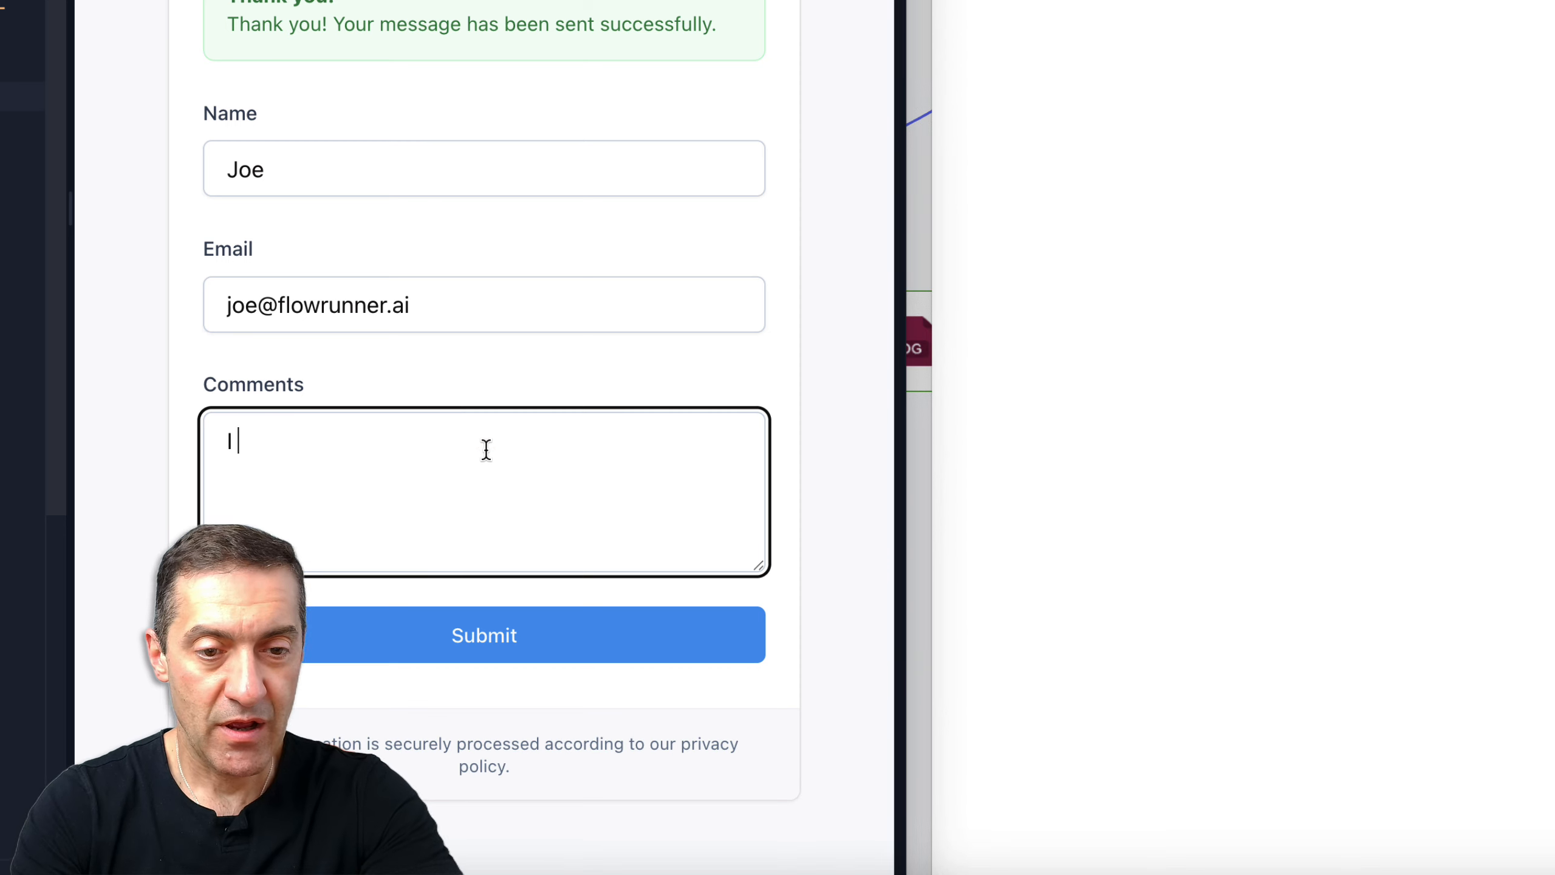
type("would like to disc")
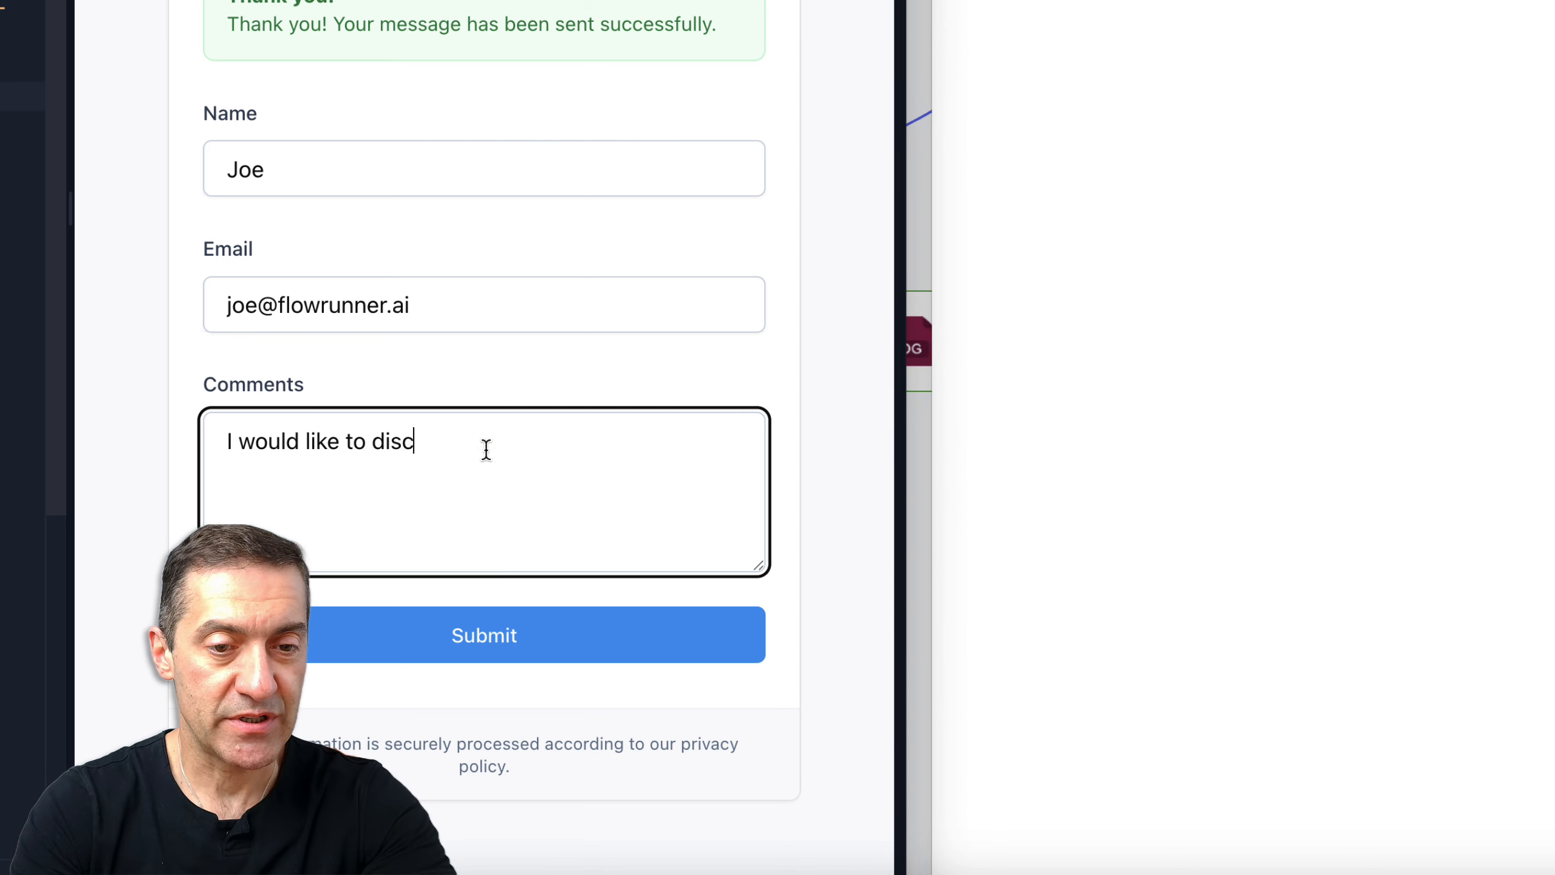
type("uss a partner")
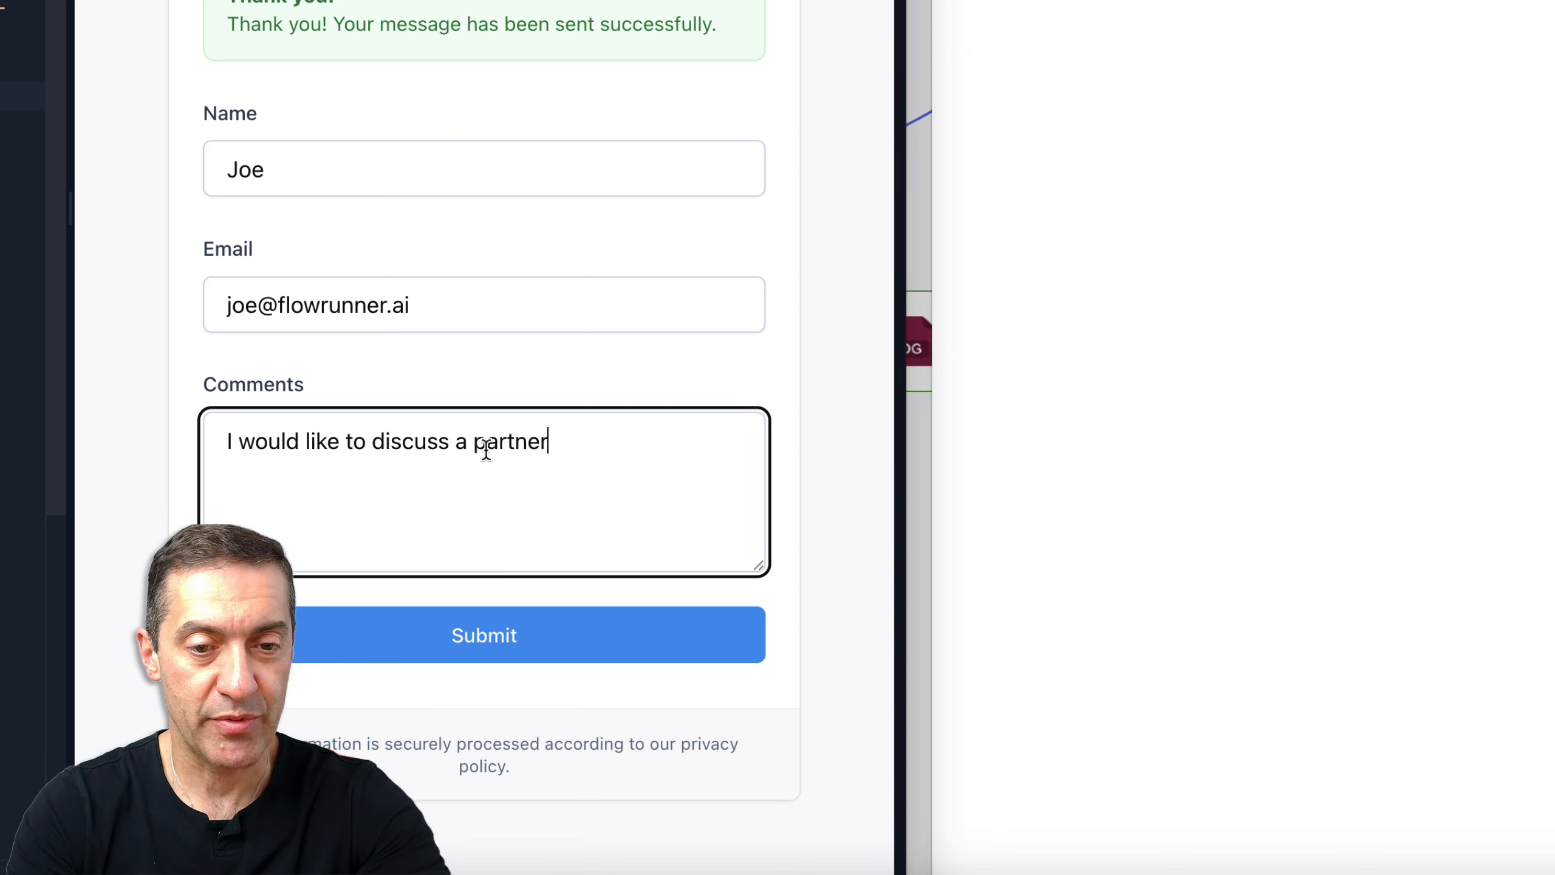
type("ship deal. Ple")
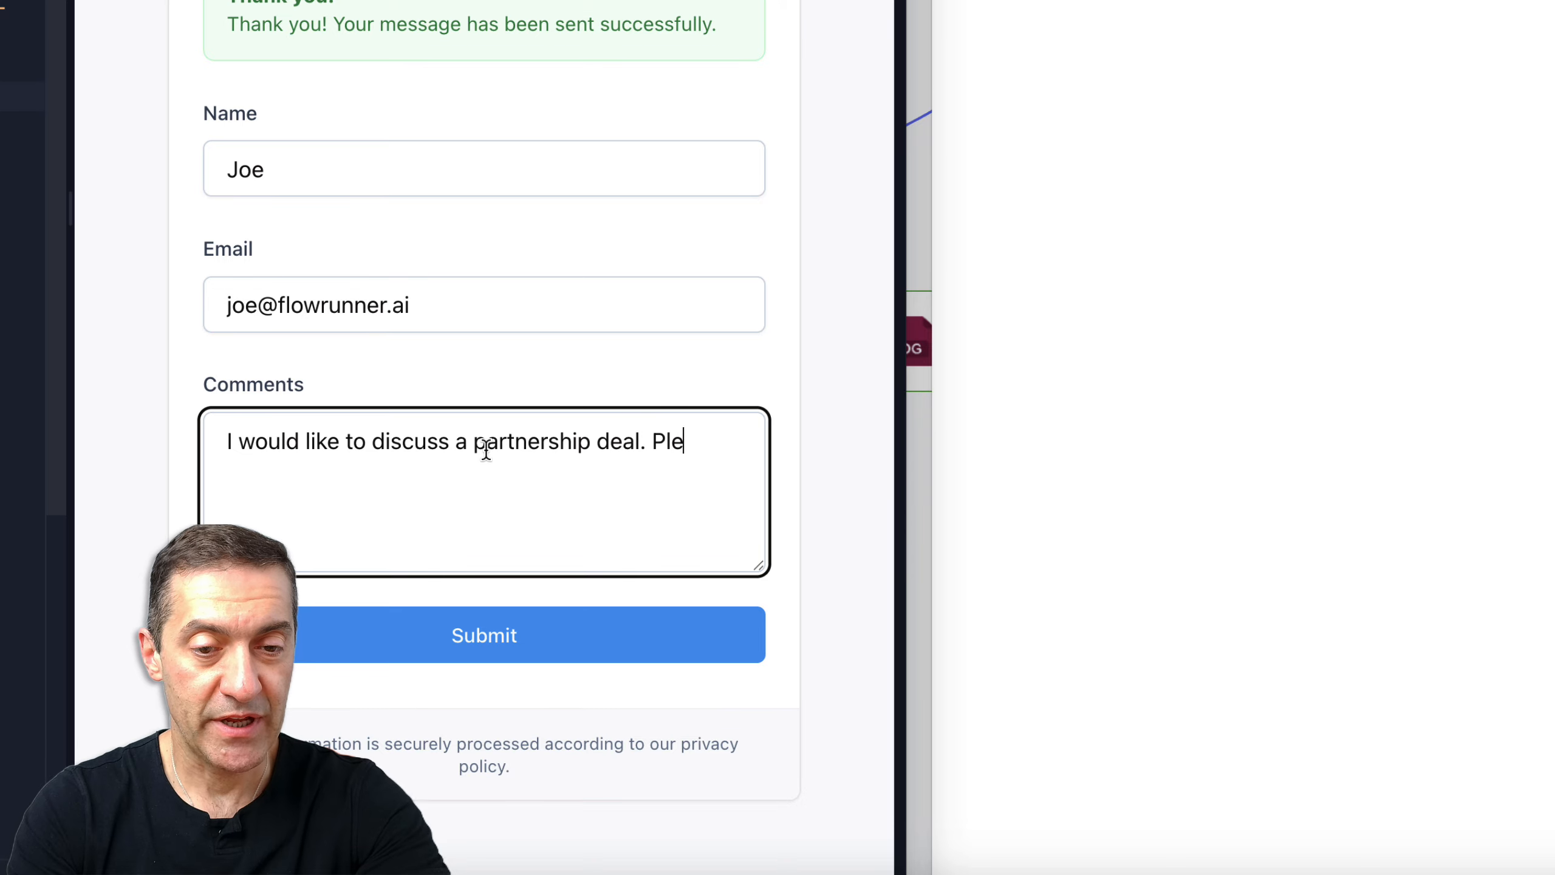
type("ase contact me")
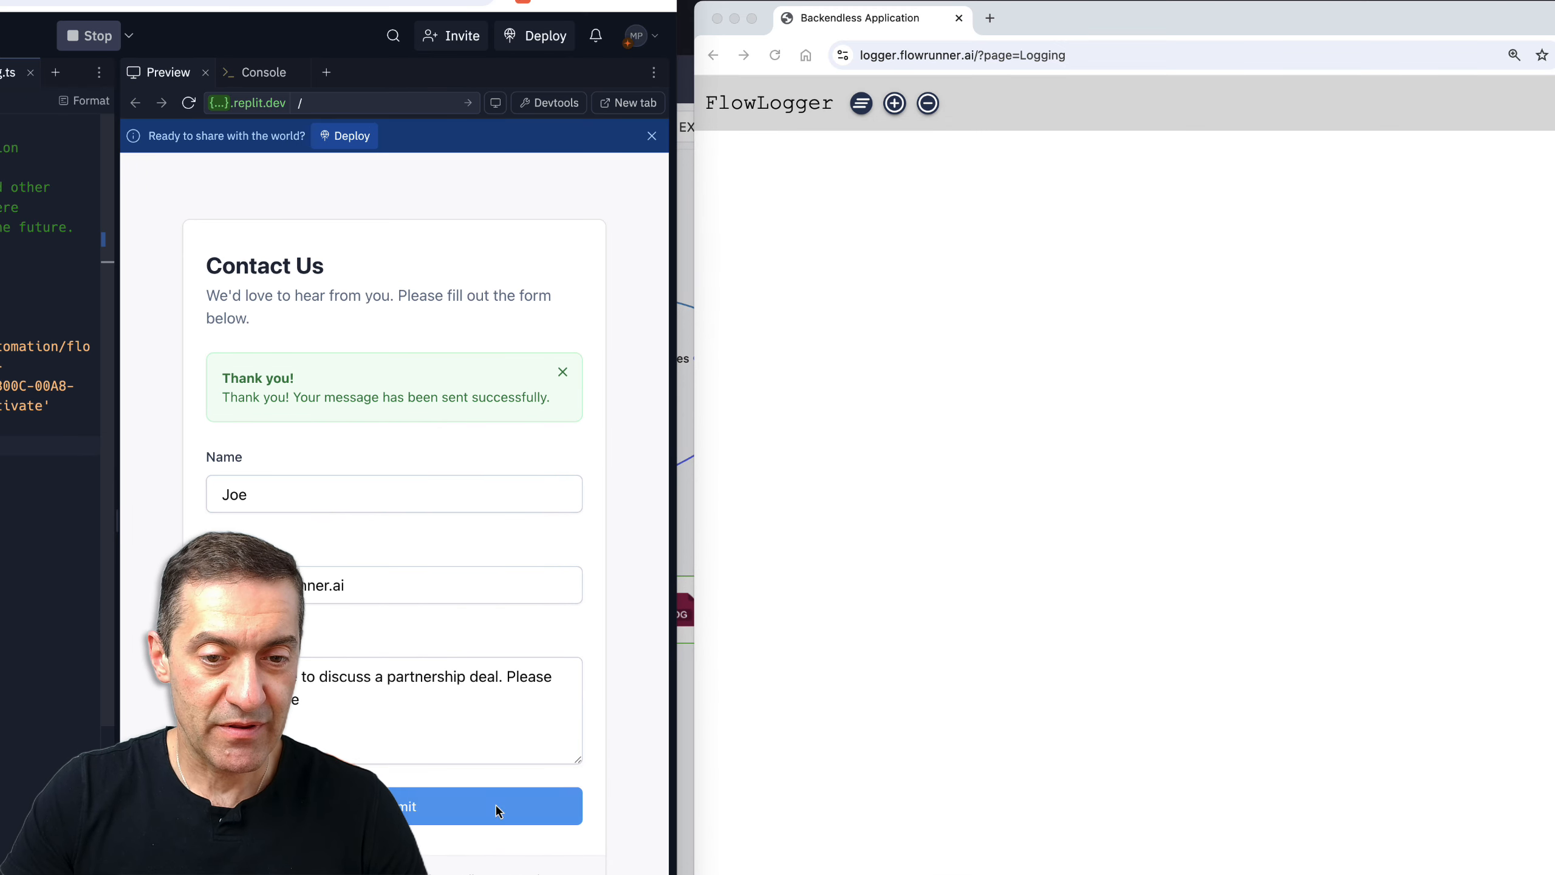
Submit the contact form and highlight the new 'Contact Sales' log message in FlowLogger
left_click(497, 811)
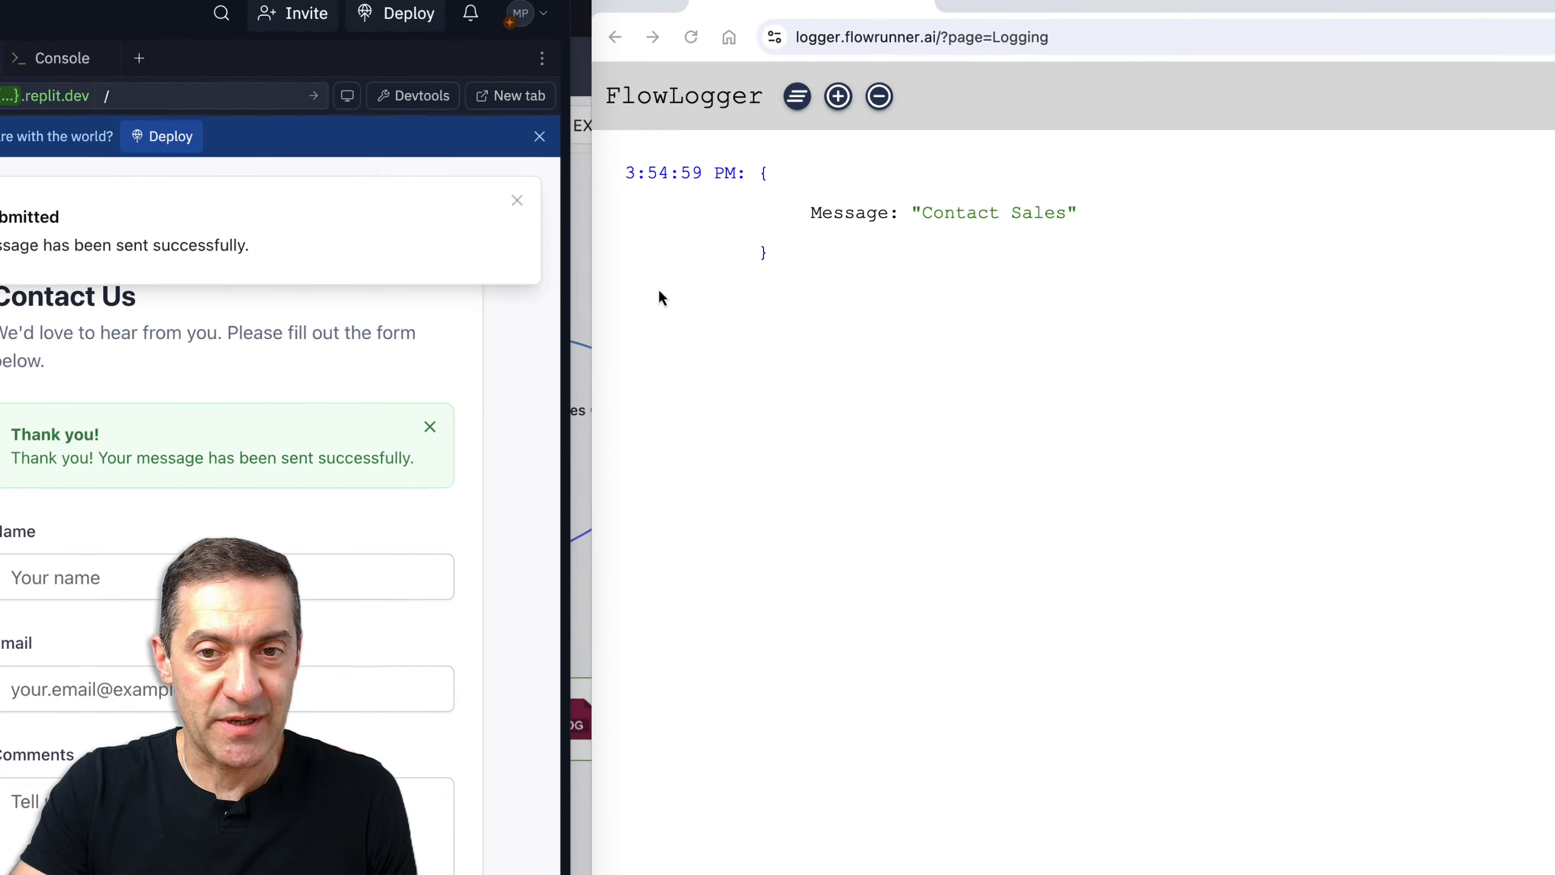
left_click_drag(578, 270, 886, 296)
left_click(865, 285)
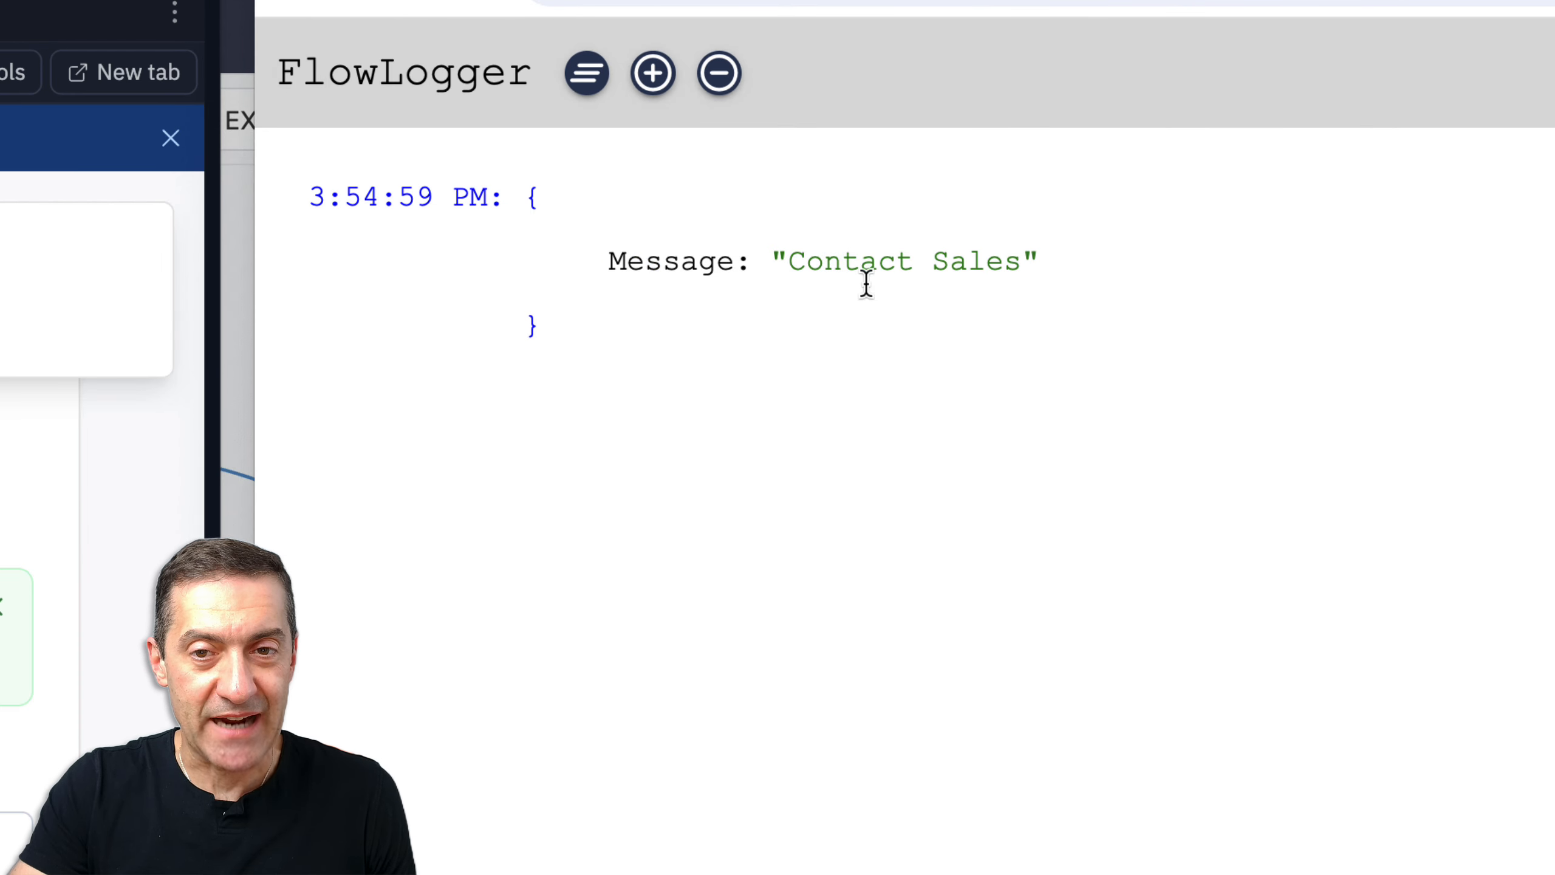
left_click_drag(772, 262, 1080, 268)
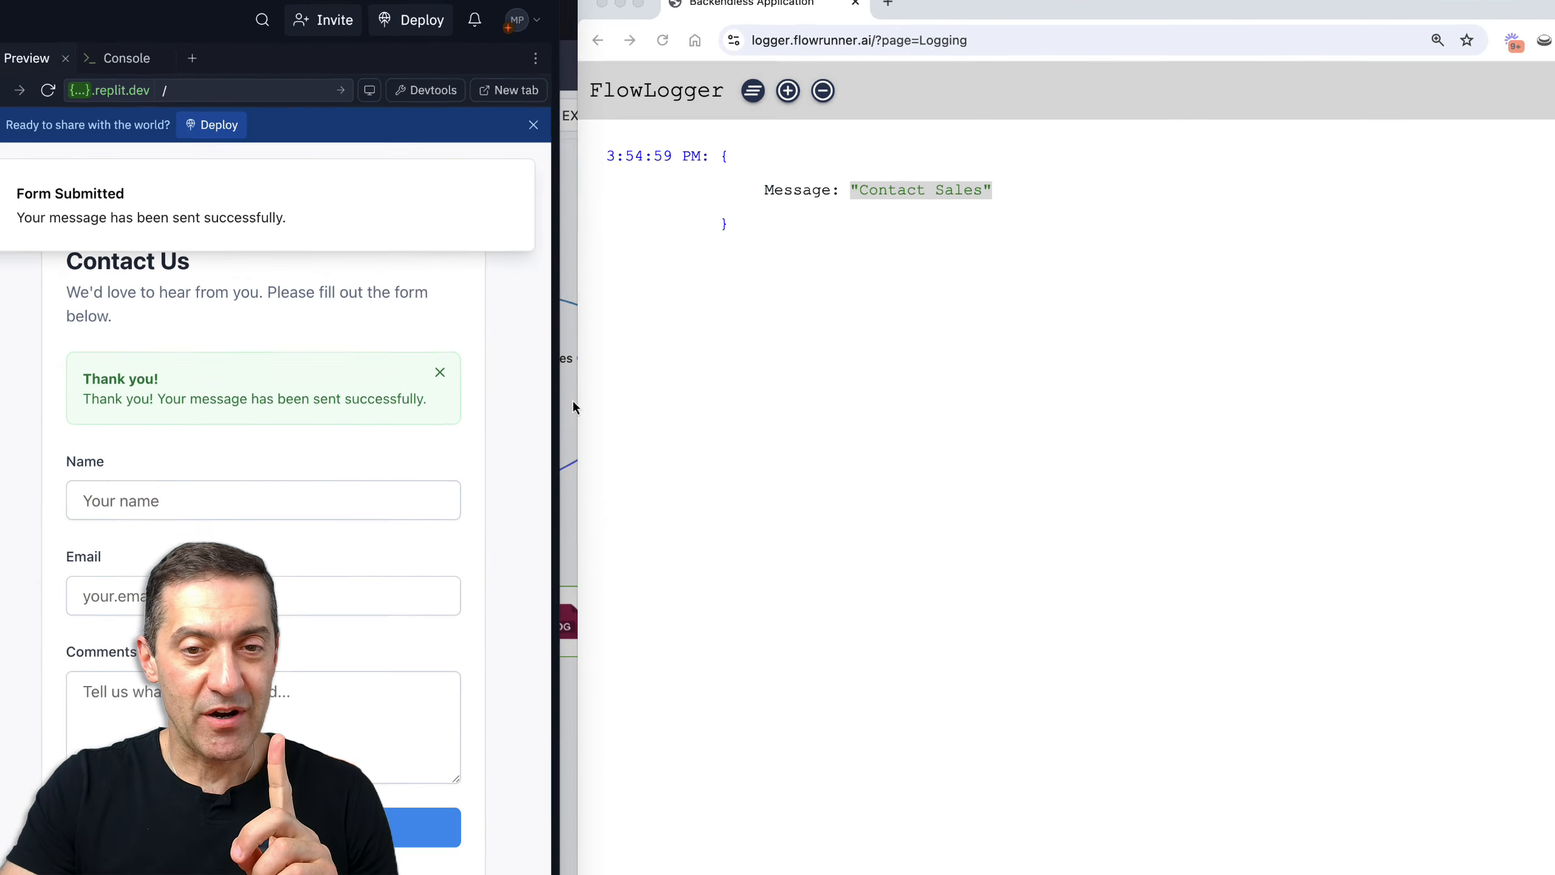
left_click_drag(1060, 10, 1178, 30)
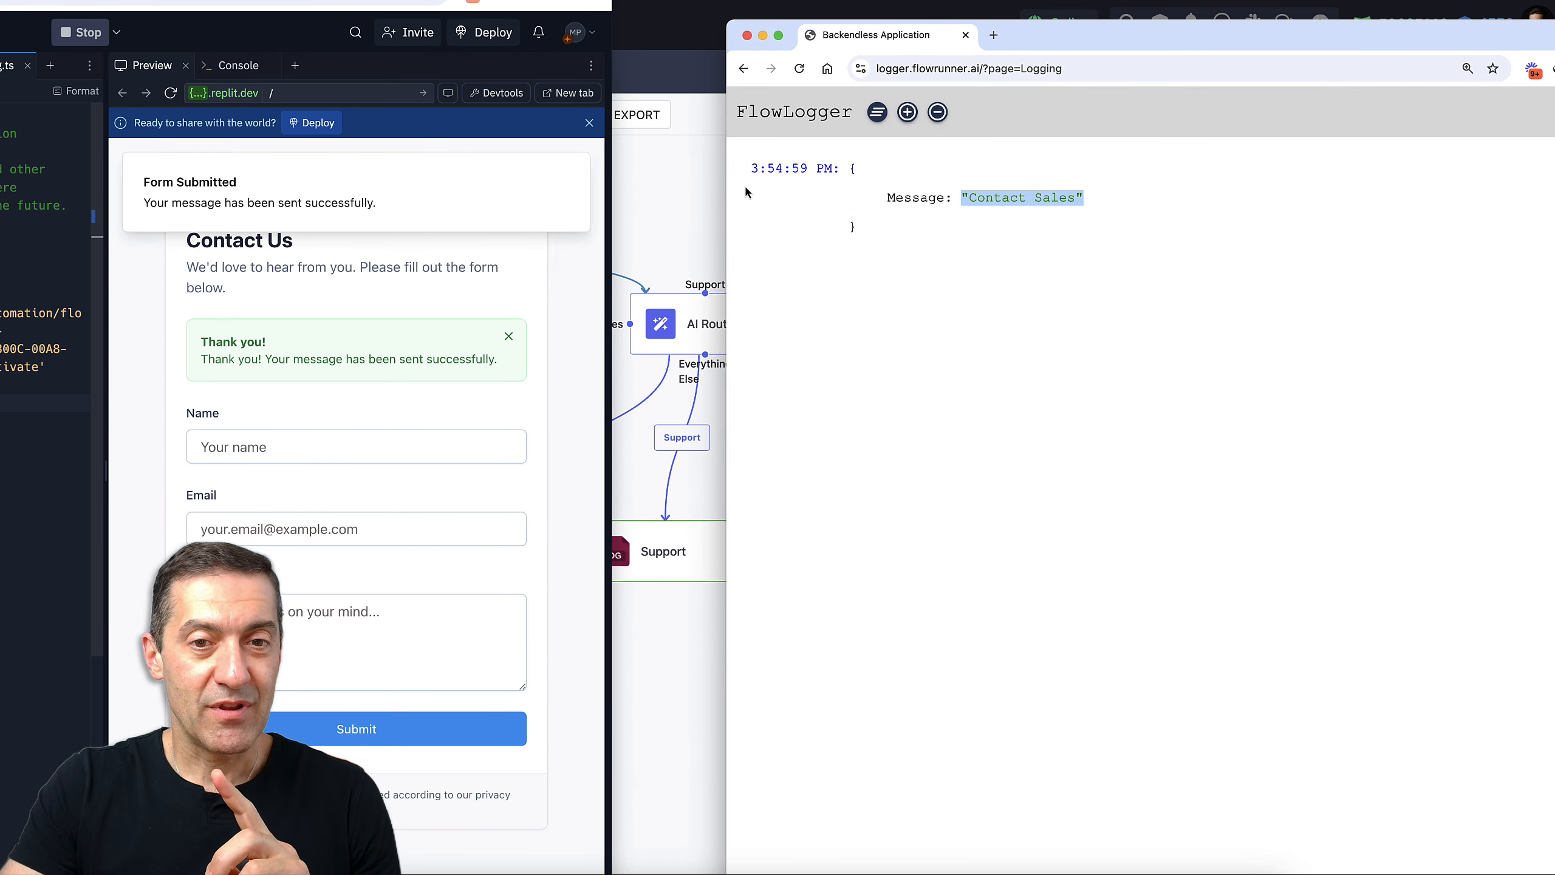
Select the Sales log block in the live flow to confirm its 'Contact Sales' message
left_click(703, 184)
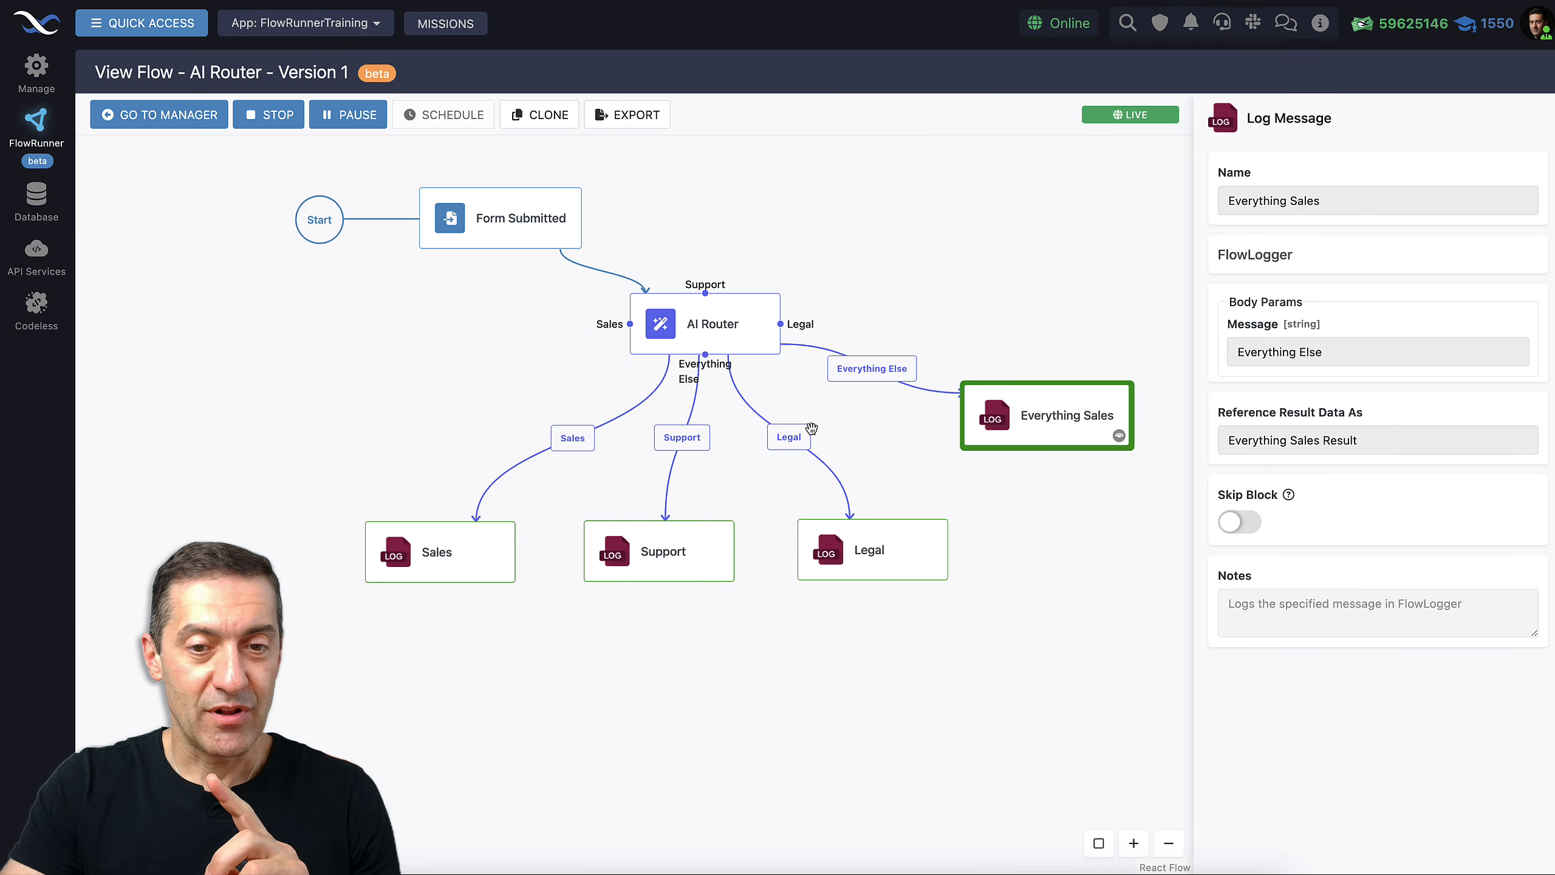
left_click(442, 563)
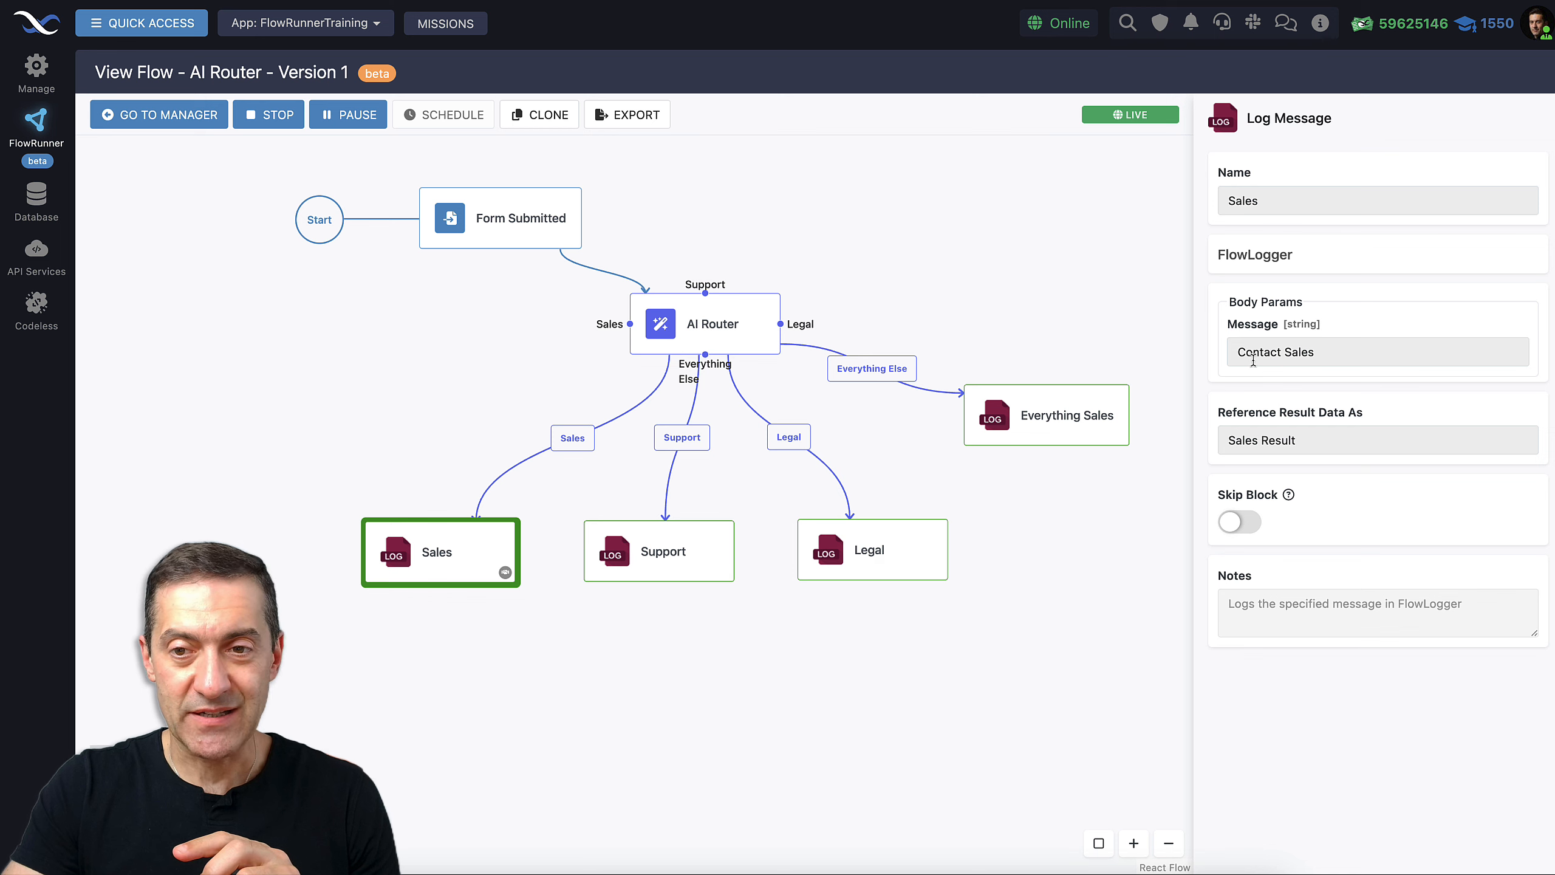